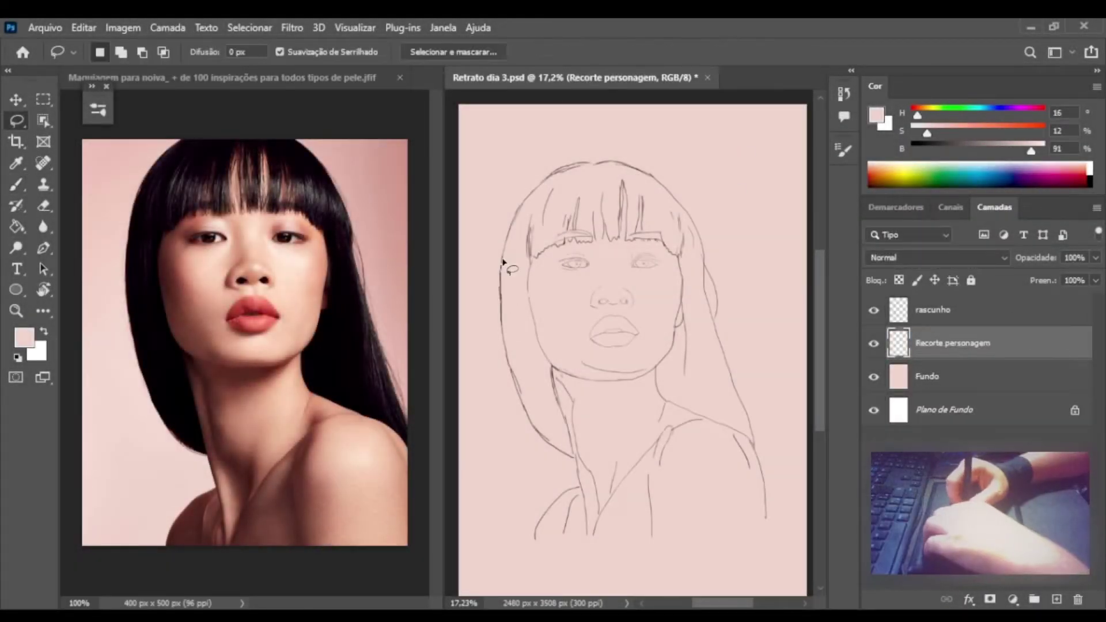
# Lasso the woman's full outline, hair included, into one figure-shaped selection.
pyautogui.moveTo(501, 321); pyautogui.dragTo(585, 176)
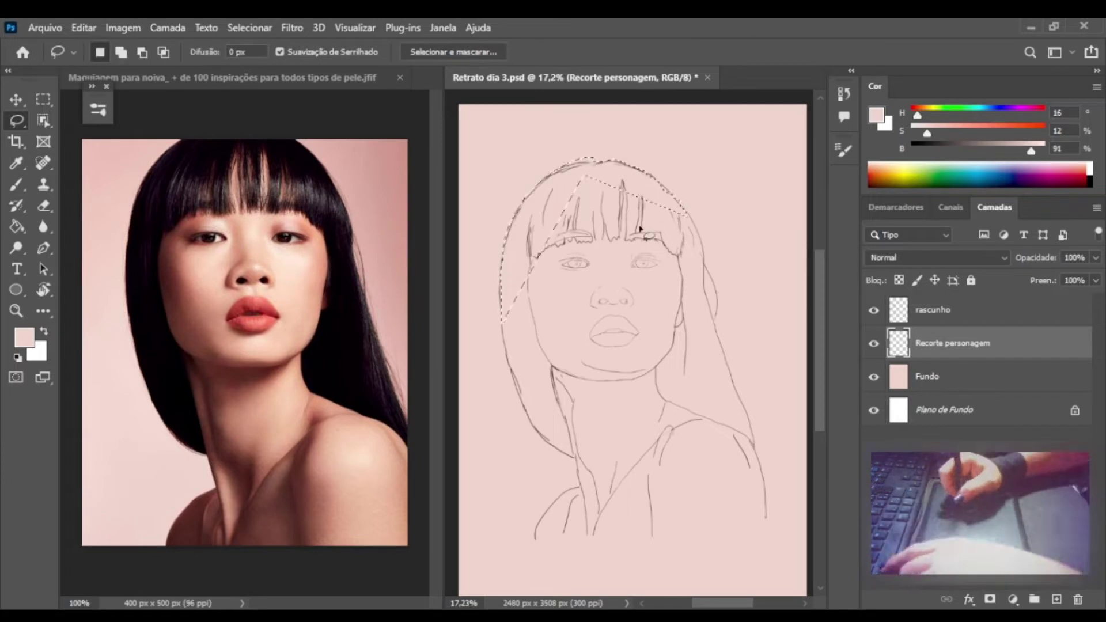
pyautogui.moveTo(687, 214); pyautogui.dragTo(559, 501)
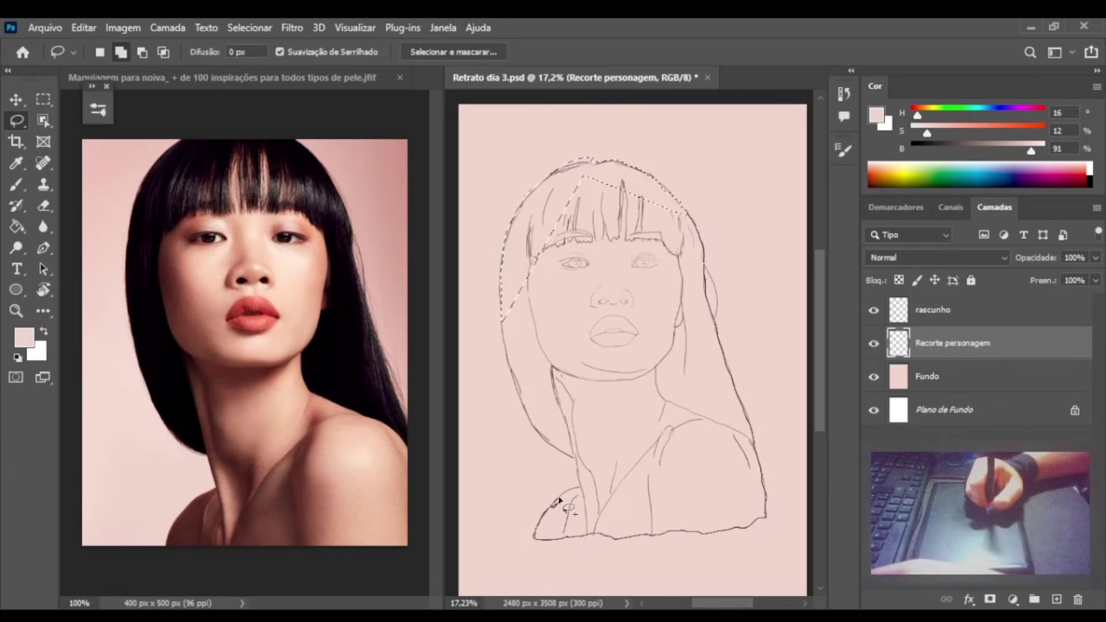
pyautogui.moveTo(506, 368); pyautogui.dragTo(503, 323)
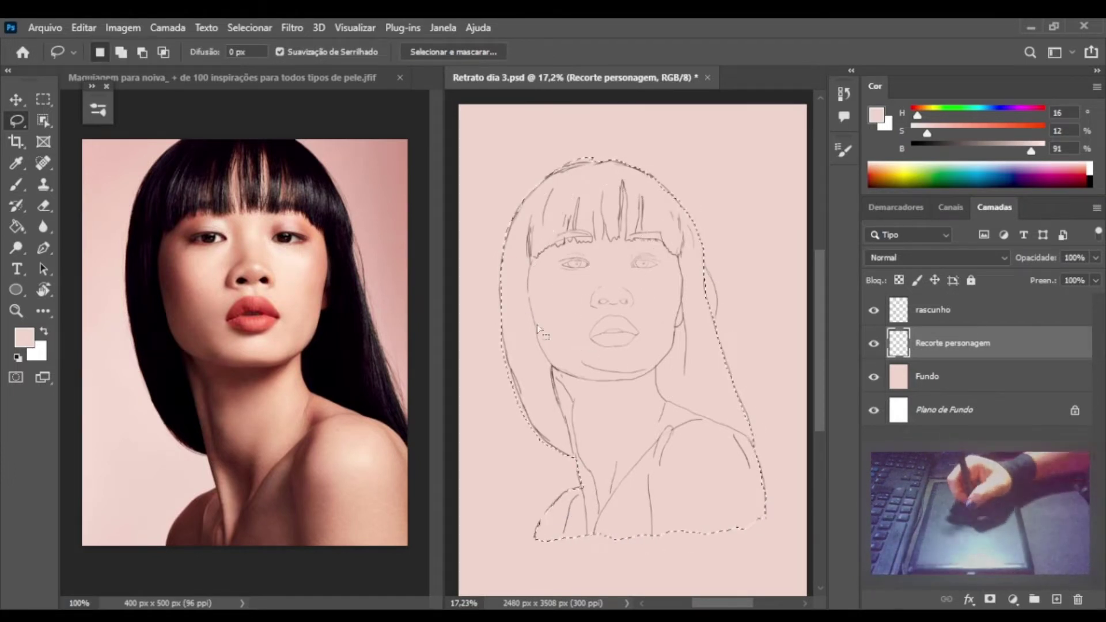
pyautogui.moveTo(580, 168); pyautogui.dragTo(588, 174)
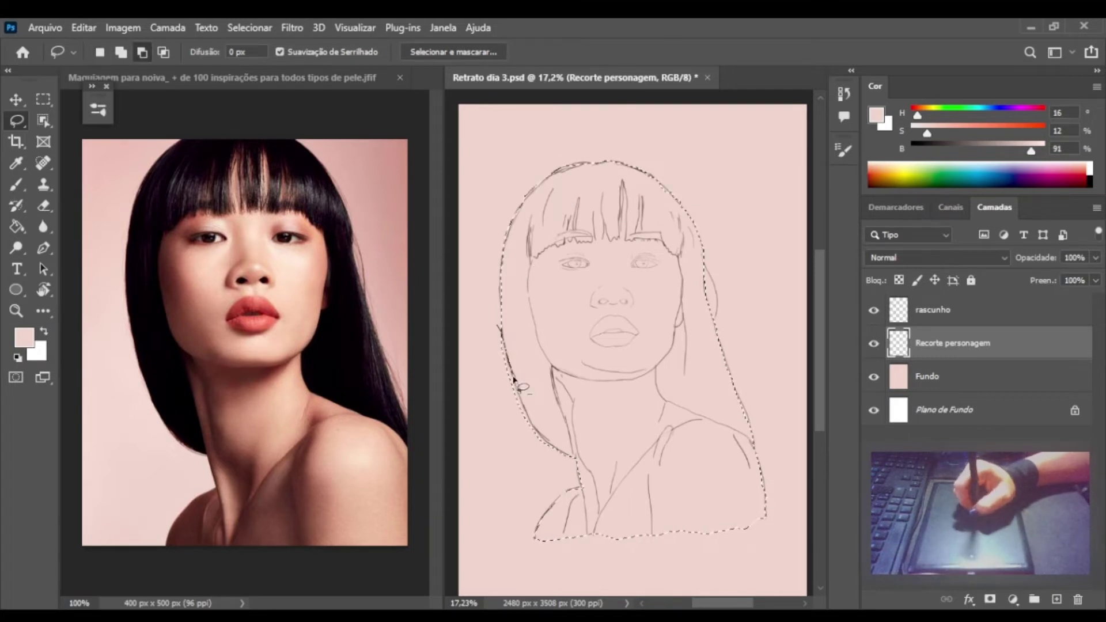
pyautogui.moveTo(501, 322); pyautogui.dragTo(527, 413)
# Sample skin from the reference, fill the silhouette flat peach, and deselect.
pyautogui.press('b')
pyautogui.keyDown('alt'); pyautogui.click(285, 400); pyautogui.keyUp('alt')
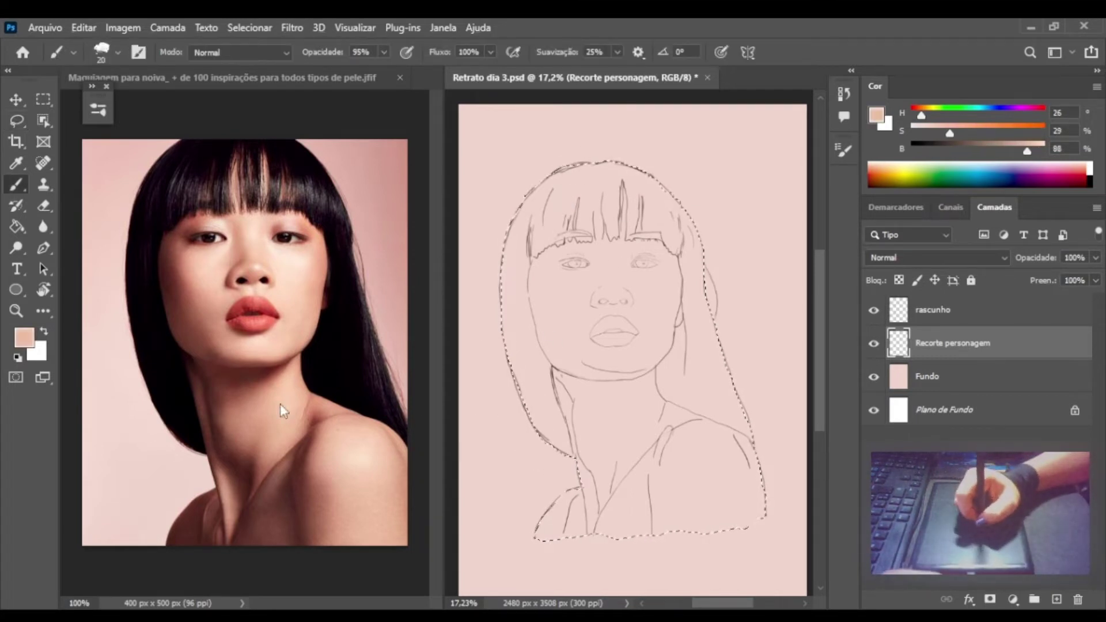
pyautogui.hotkey('alt', 'BackSpace')
pyautogui.hotkey('ctrl', 'z')
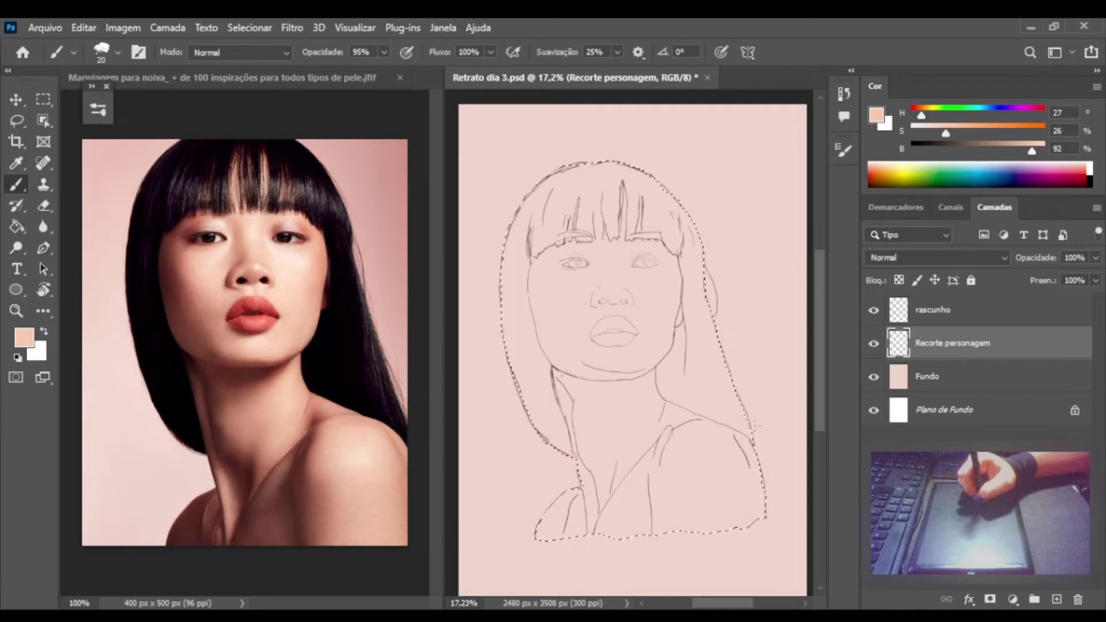
pyautogui.press('l')
pyautogui.hotkey('alt', 'BackSpace')
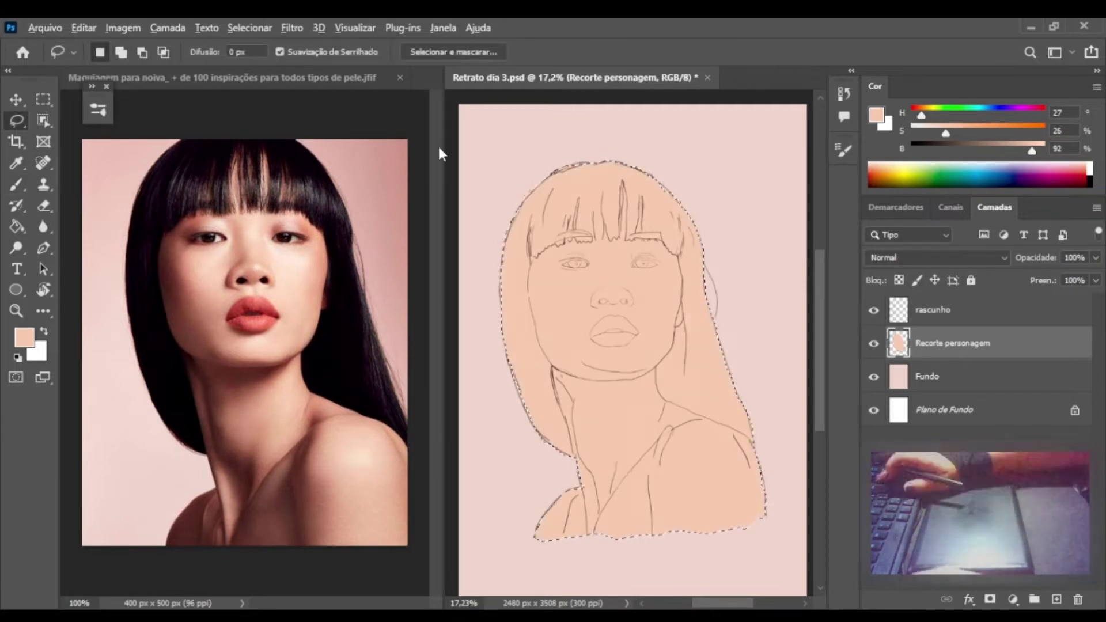
pyautogui.hotkey('ctrl', 'd')
# Choose the 01_Desenho_01 brush preset and add a new empty layer.
pyautogui.press('b')
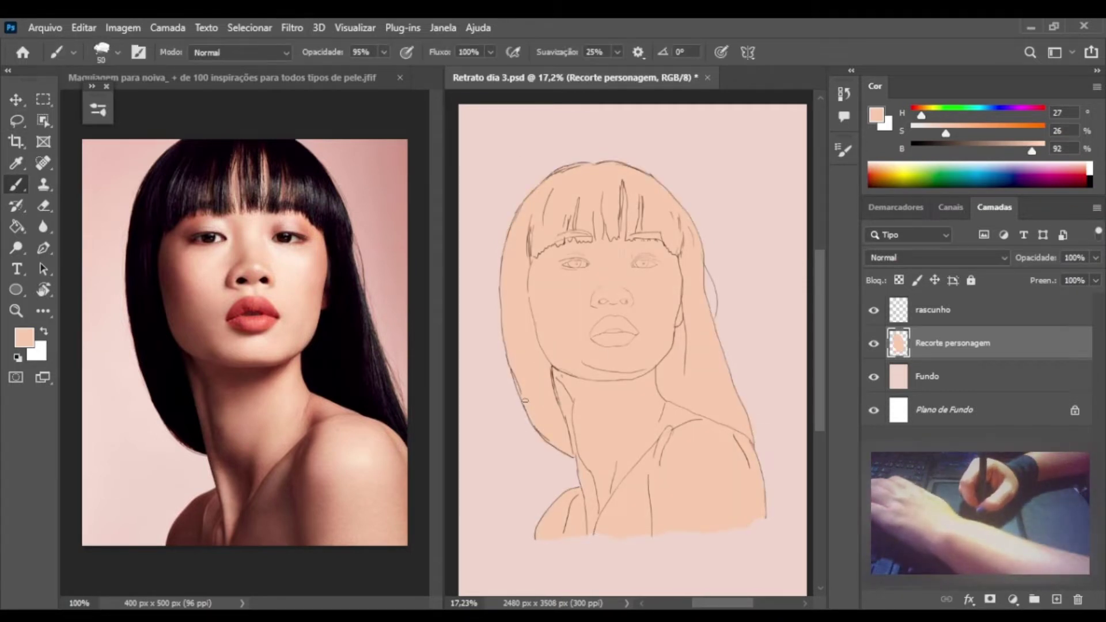
pyautogui.rightClick(86, 85)
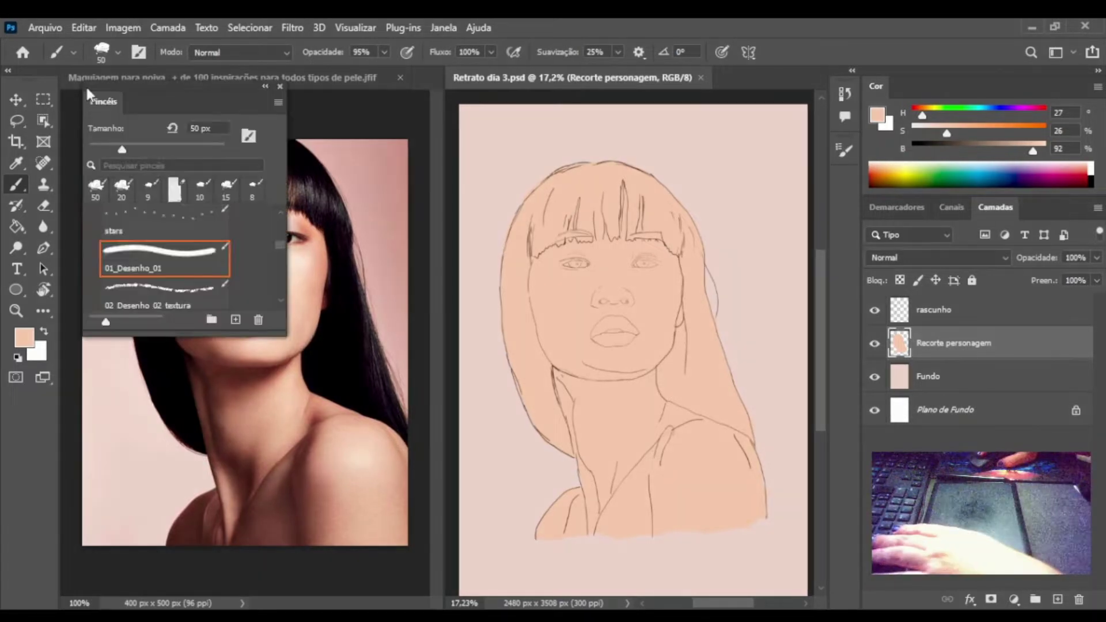
pyautogui.click(132, 248)
pyautogui.press('Return')
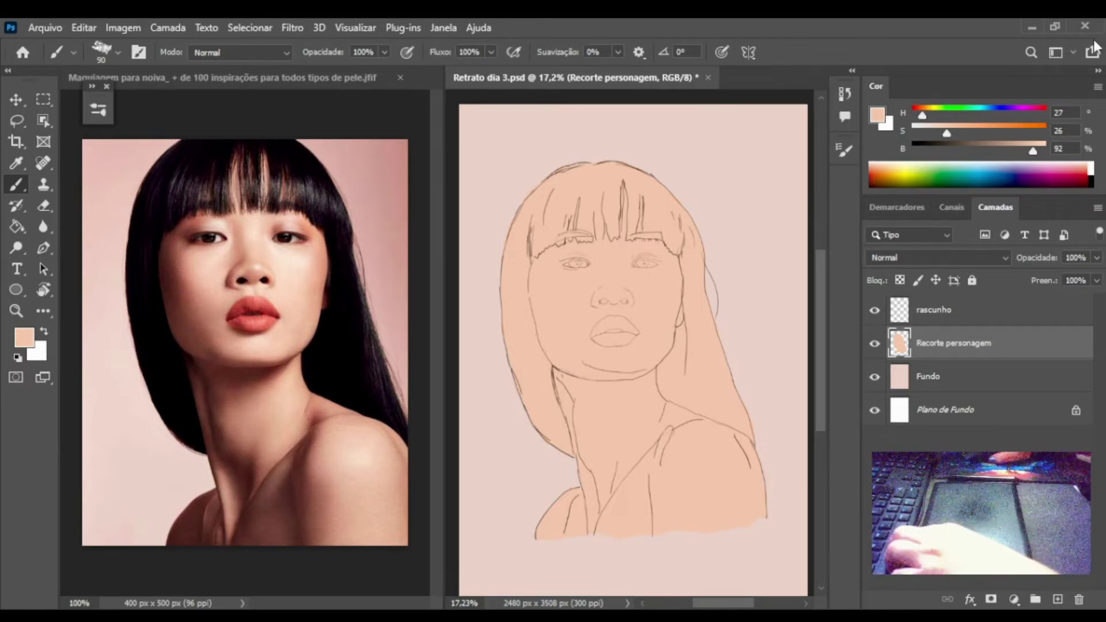
pyautogui.hotkey('ctrl', 'shift', 'alt', 'n')
# Name the new layer 'Cabelo'.
pyautogui.doubleClick(928, 343)
pyautogui.write('Cabelo')
pyautogui.press('Return')
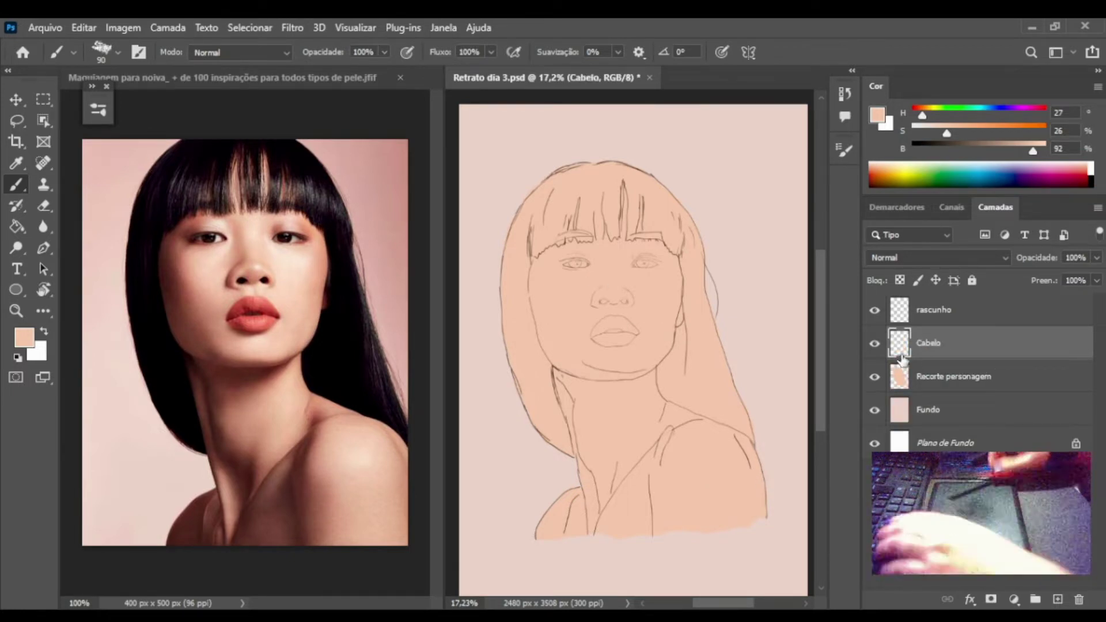
pyautogui.press('l')
pyautogui.keyDown('alt'); pyautogui.click(986, 397); pyautogui.keyUp('alt')
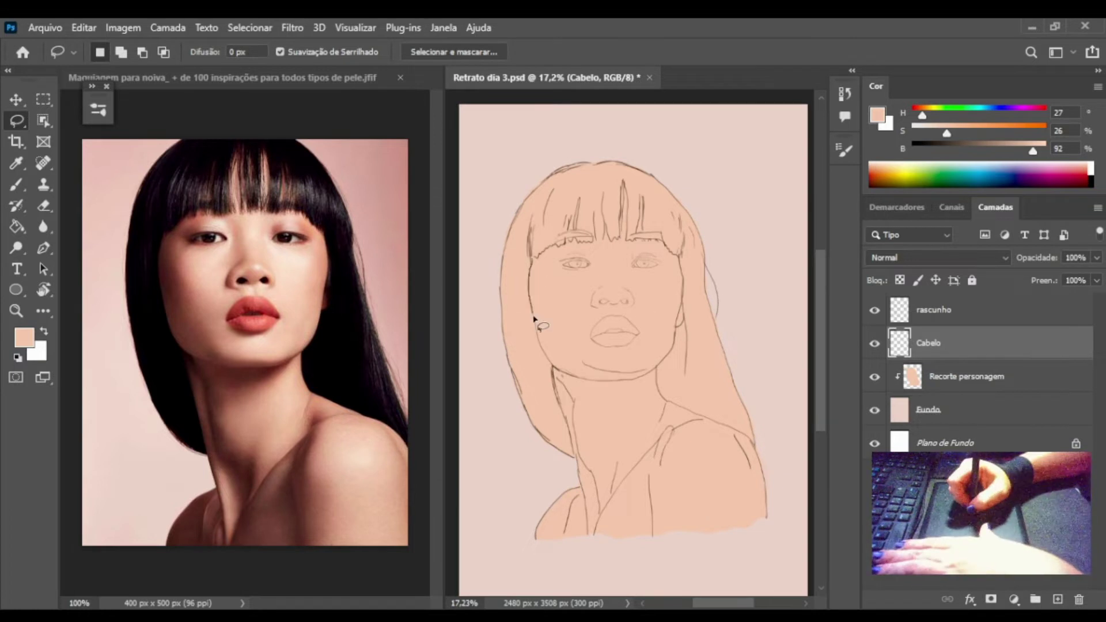
# Lasso the hair shape, leaving out the face and subtracting the bang strands.
pyautogui.moveTo(535, 318); pyautogui.dragTo(673, 350)
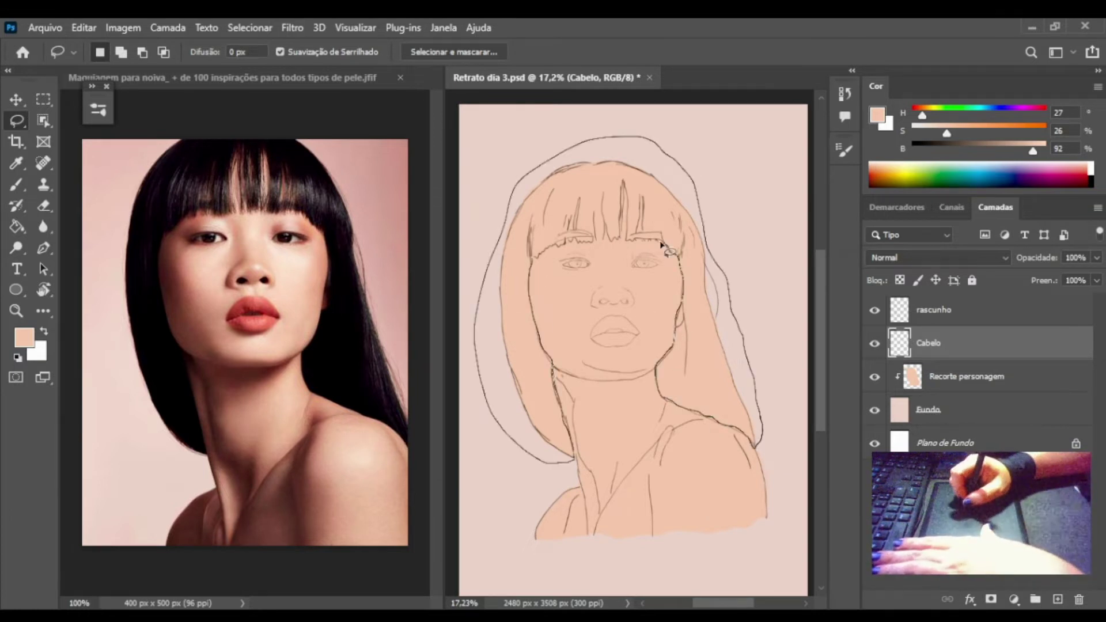
pyautogui.moveTo(582, 244); pyautogui.dragTo(534, 317)
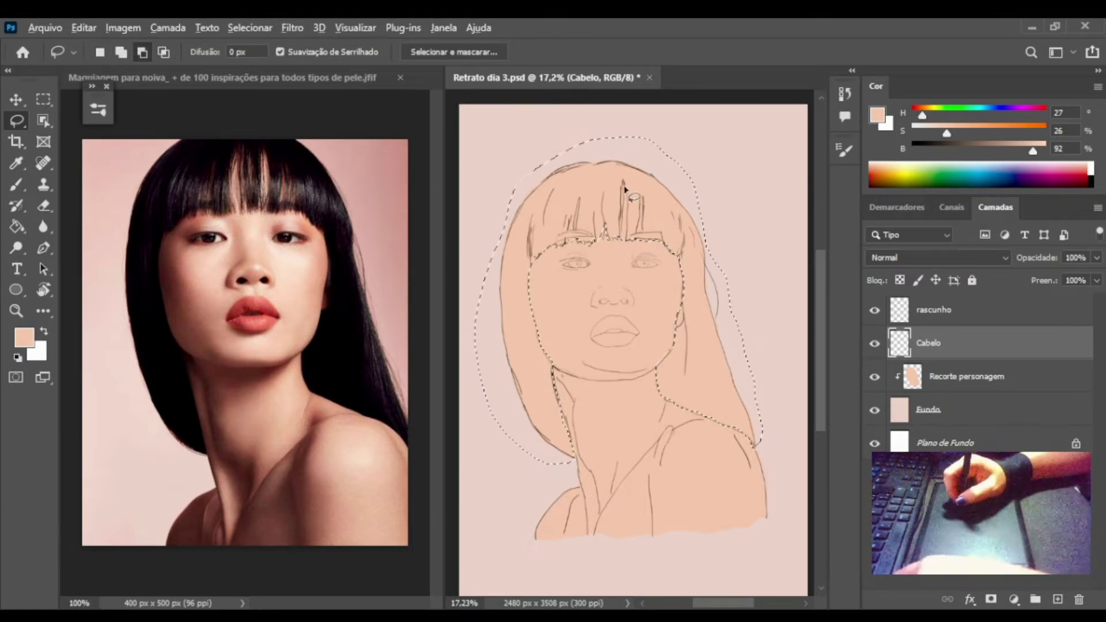
pyautogui.moveTo(623, 190); pyautogui.dragTo(625, 242)
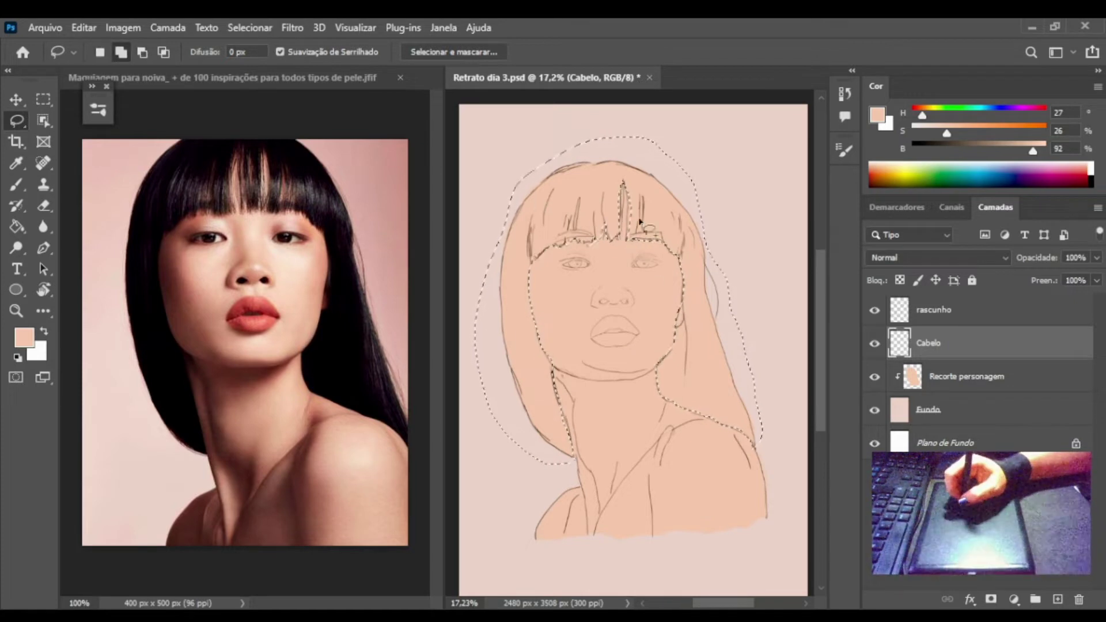
pyautogui.moveTo(639, 196)
pyautogui.mouseDown()
pyautogui.moveTo(604, 203)
pyautogui.moveTo(602, 239)
pyautogui.mouseUp()
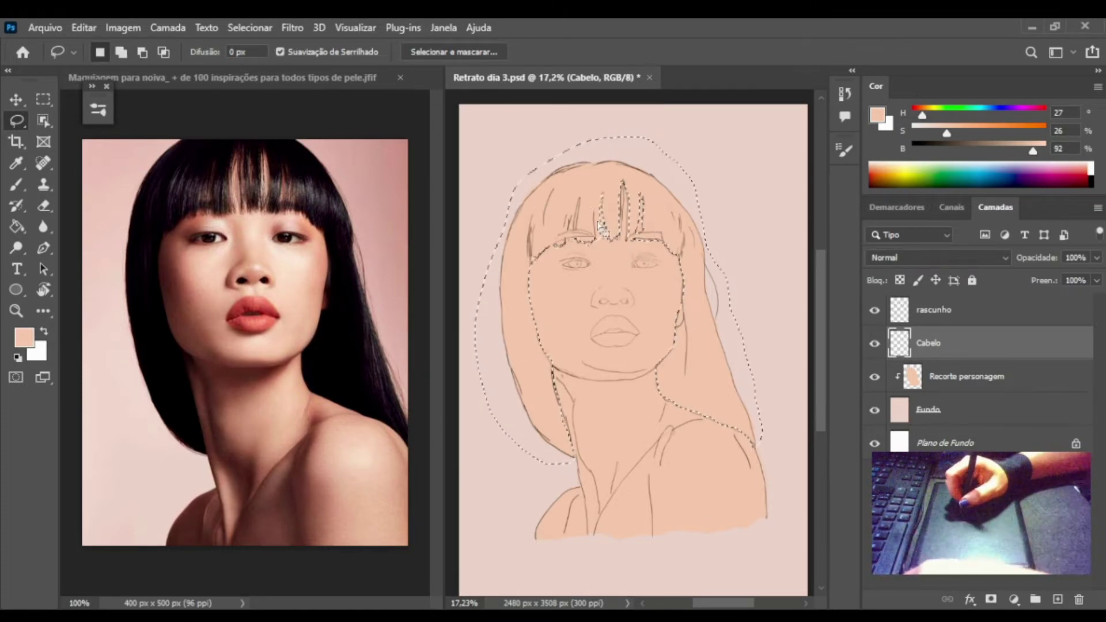
pyautogui.moveTo(578, 198); pyautogui.dragTo(567, 240)
# Pick dark brown and clip the Cabelo layer onto Recorte personagem.
pyautogui.click(934, 146)
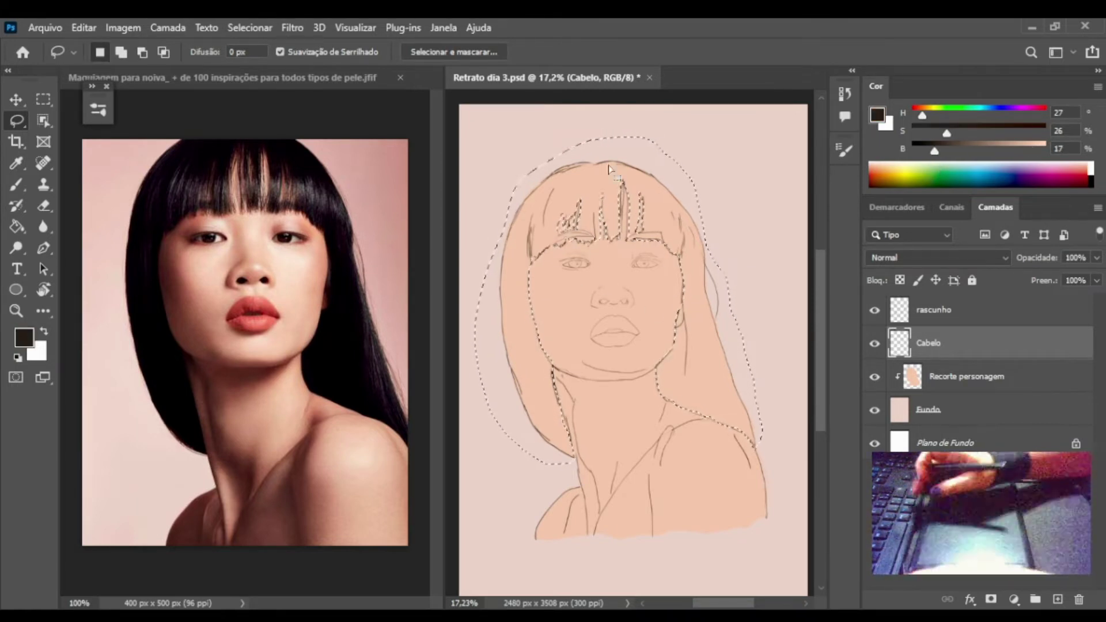
pyautogui.keyDown('alt'); pyautogui.click(986, 359); pyautogui.keyUp('alt')
pyautogui.click(979, 377)
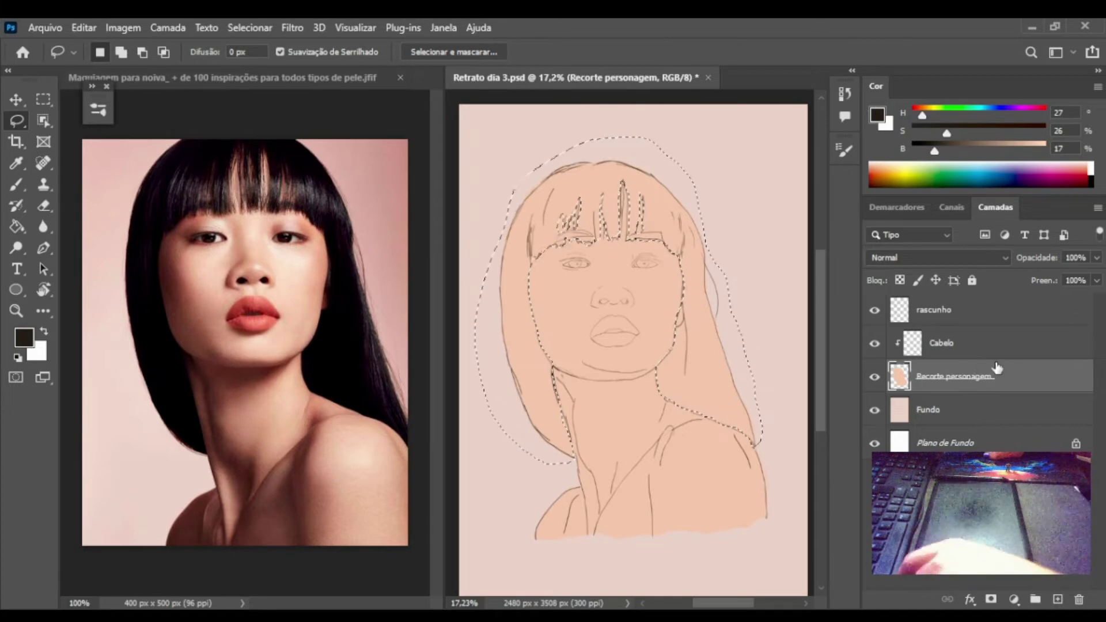
pyautogui.click(945, 343)
# Fill the hair selection with dark brown, lock skin-layer transparency, and deselect.
pyautogui.hotkey('alt', 'BackSpace')
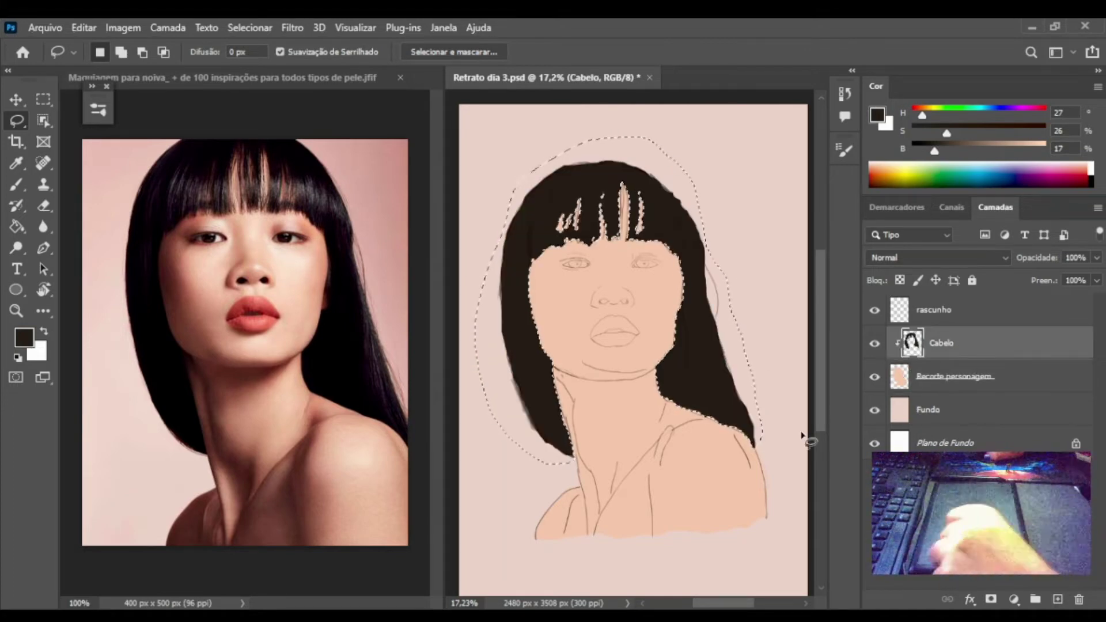
pyautogui.press('Return')
pyautogui.keyDown('alt'); pyautogui.scroll(2, 748, 374); pyautogui.keyUp('alt')
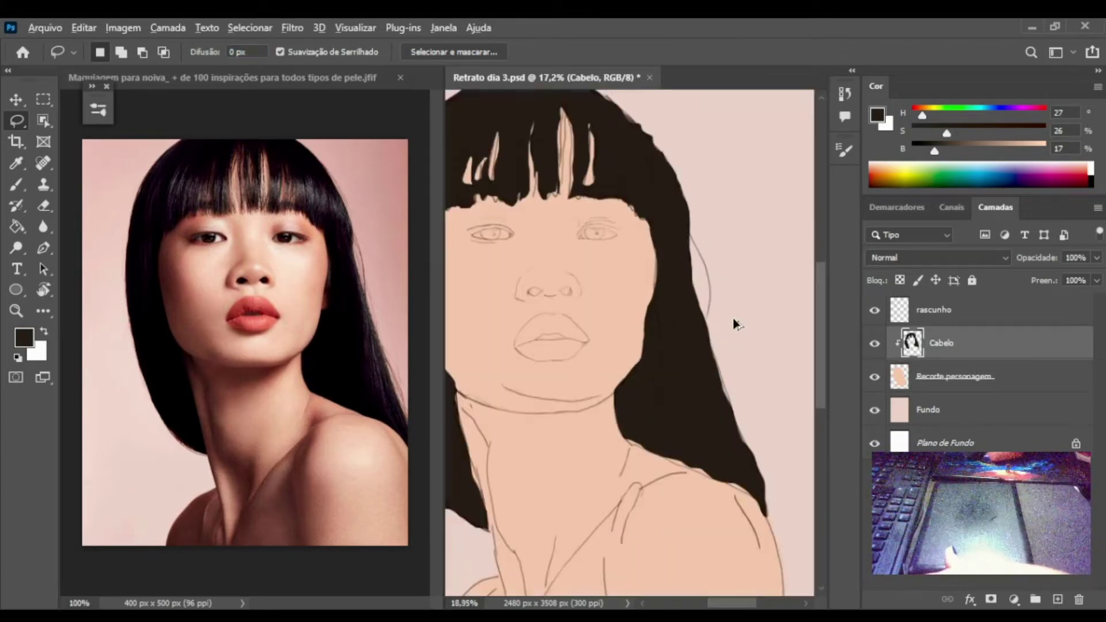
pyautogui.scroll(-2, 691, 328)
pyautogui.scroll(2, 733, 305)
pyautogui.hotkey('ctrl', 'z')
pyautogui.click(955, 376)
pyautogui.click(900, 280)
pyautogui.click(944, 342)
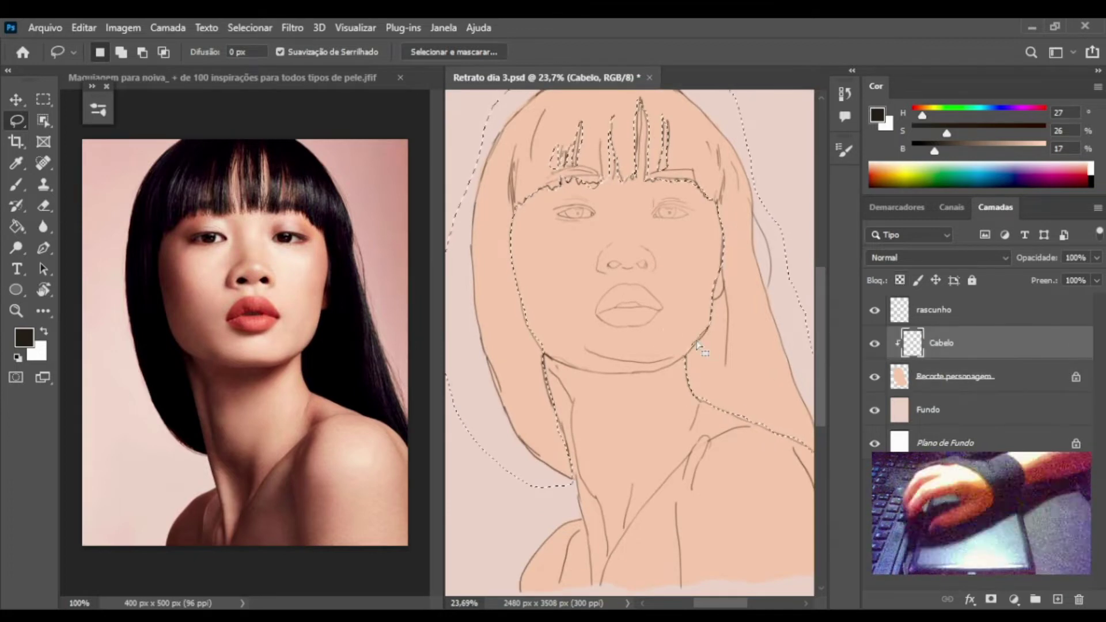
pyautogui.hotkey('alt', 'BackSpace')
pyautogui.hotkey('ctrl', 'z')
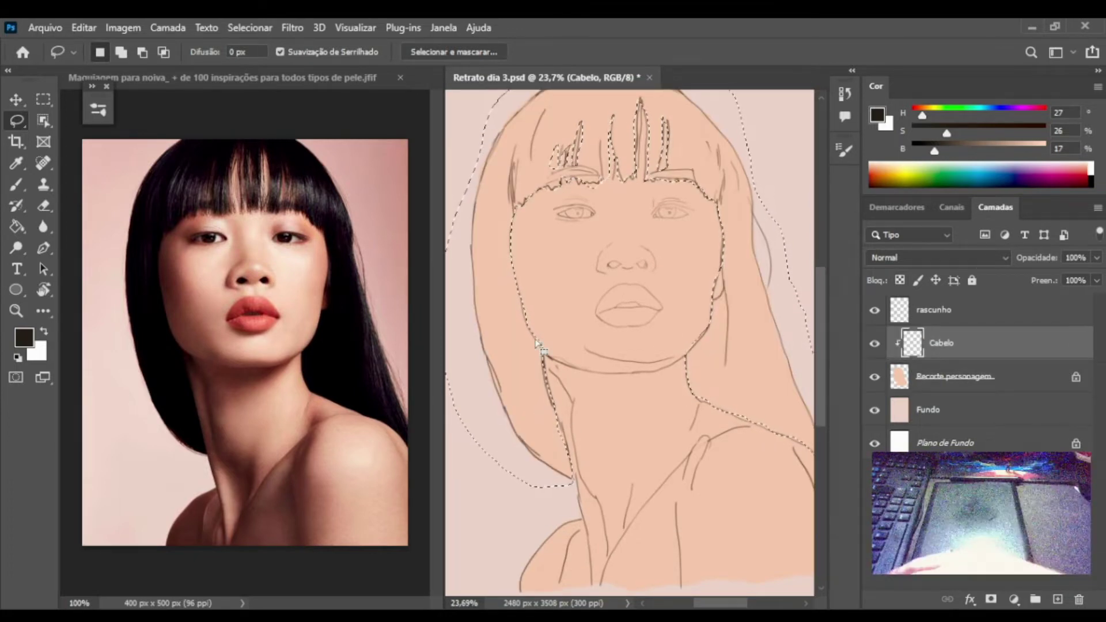
pyautogui.hotkey('alt', 'BackSpace')
pyautogui.hotkey('ctrl', 'd')
# Merge the Cabelo layer down into Recorte personagem.
pyautogui.keyDown('alt'); pyautogui.scroll(2, 518, 277); pyautogui.keyUp('alt')
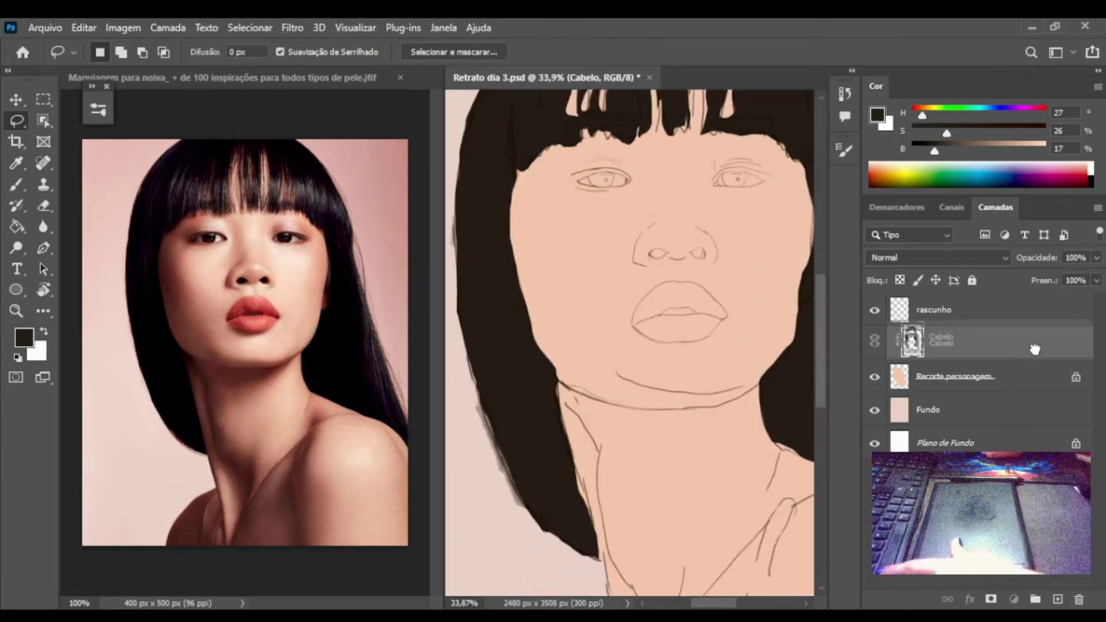
pyautogui.press('b')
pyautogui.press('e')
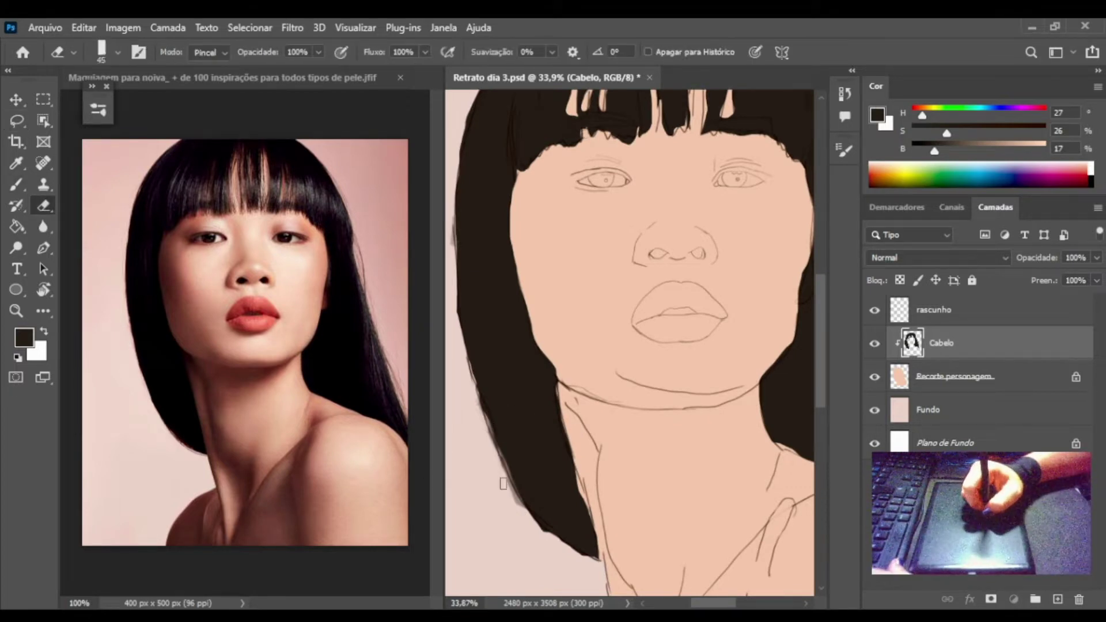
pyautogui.scroll(-3, 574, 545)
pyautogui.keyDown('alt'); pyautogui.scroll(1, 666, 434); pyautogui.keyUp('alt')
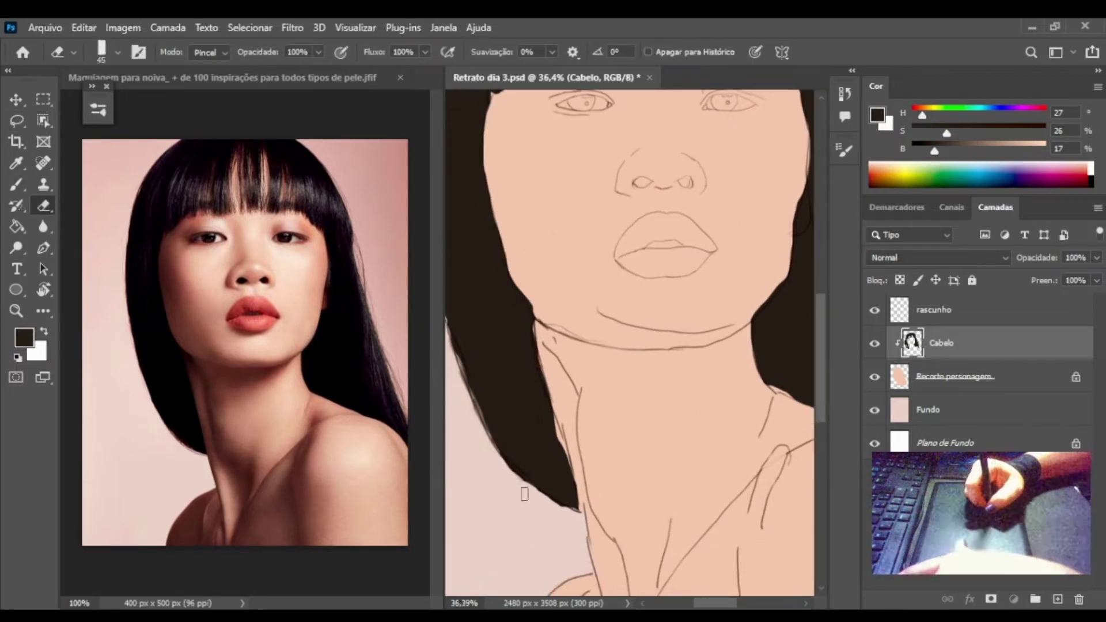
pyautogui.hotkey('ctrl', 'e')
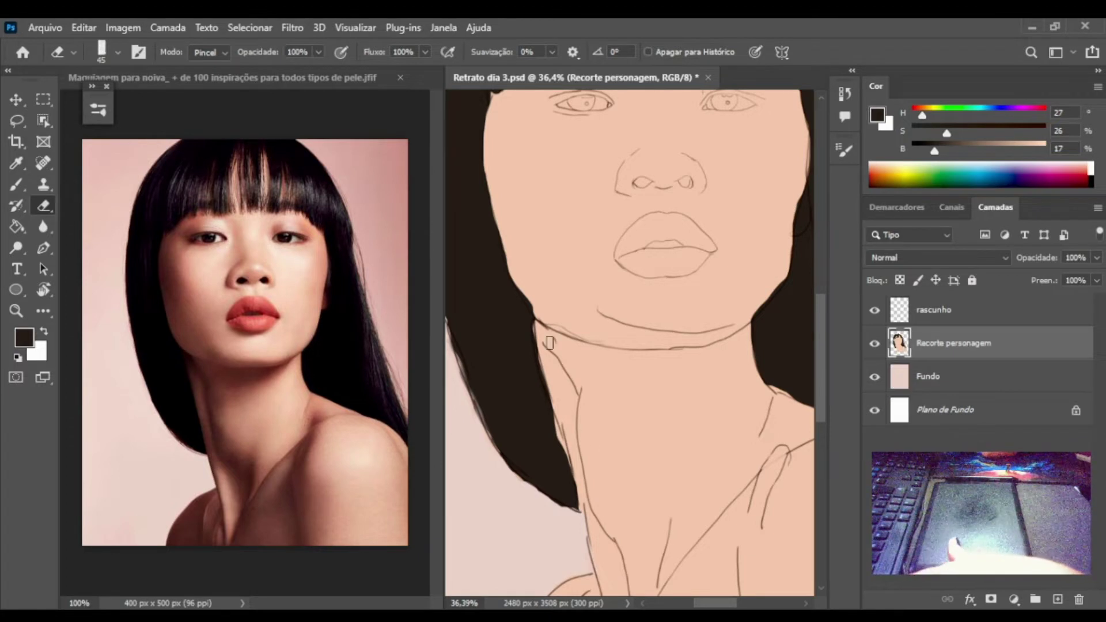
# Darken and then lightly erase the outer hair edge beside the neck.
pyautogui.moveTo(469, 330); pyautogui.dragTo(535, 316)
pyautogui.press('b')
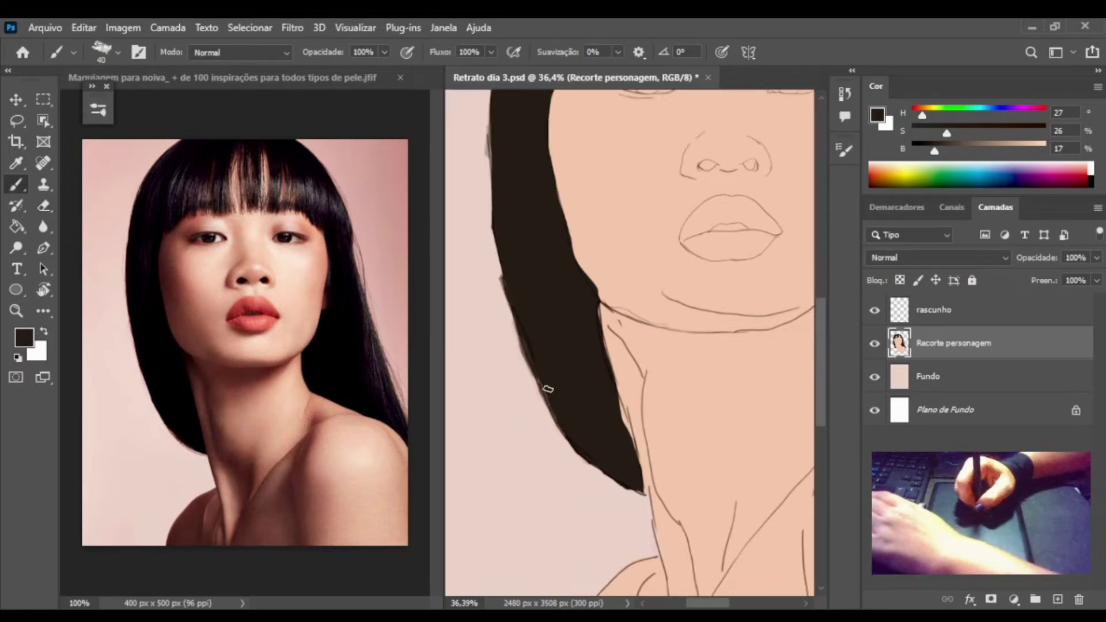
pyautogui.press('e')
pyautogui.press('b')
pyautogui.moveTo(488, 126); pyautogui.dragTo(494, 163)
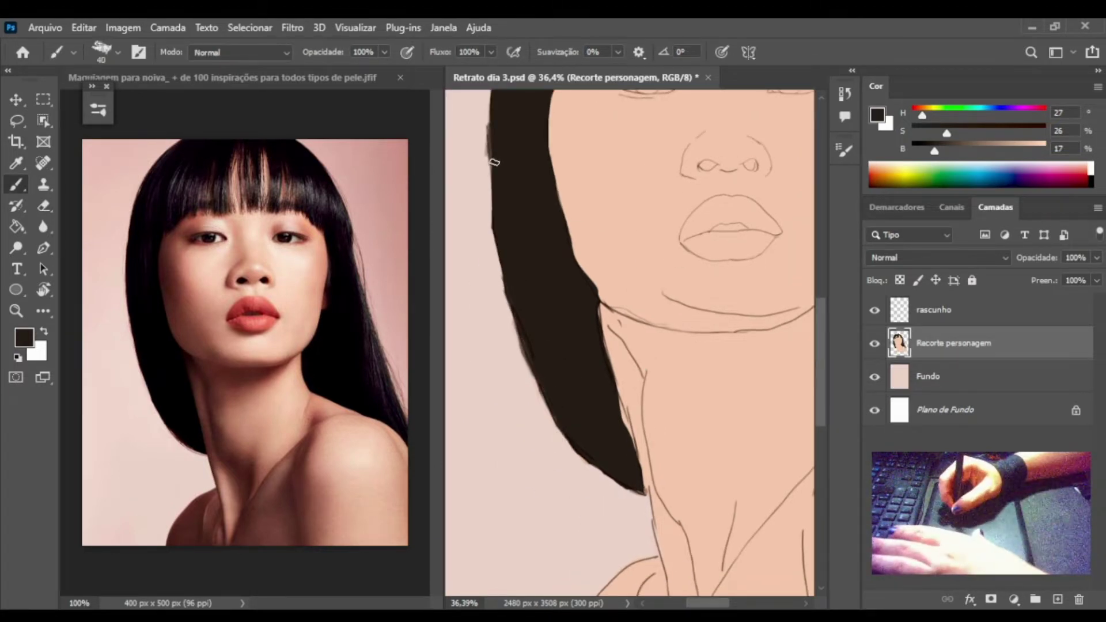
pyautogui.press('e')
pyautogui.moveTo(487, 121); pyautogui.dragTo(484, 163)
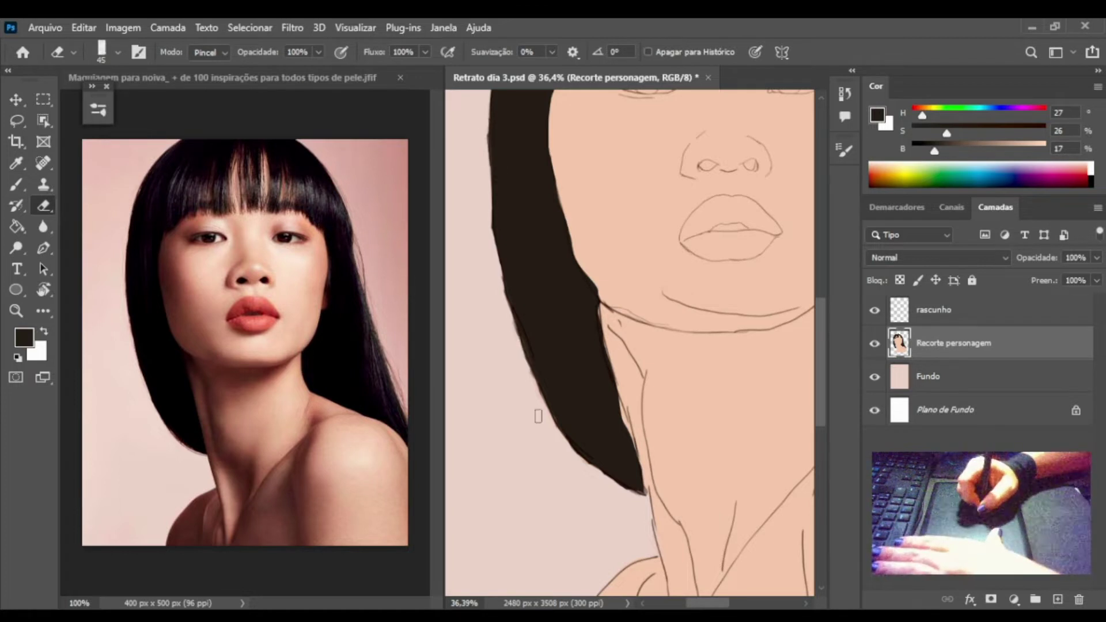
pyautogui.scroll(5, 538, 416)
pyautogui.press('b')
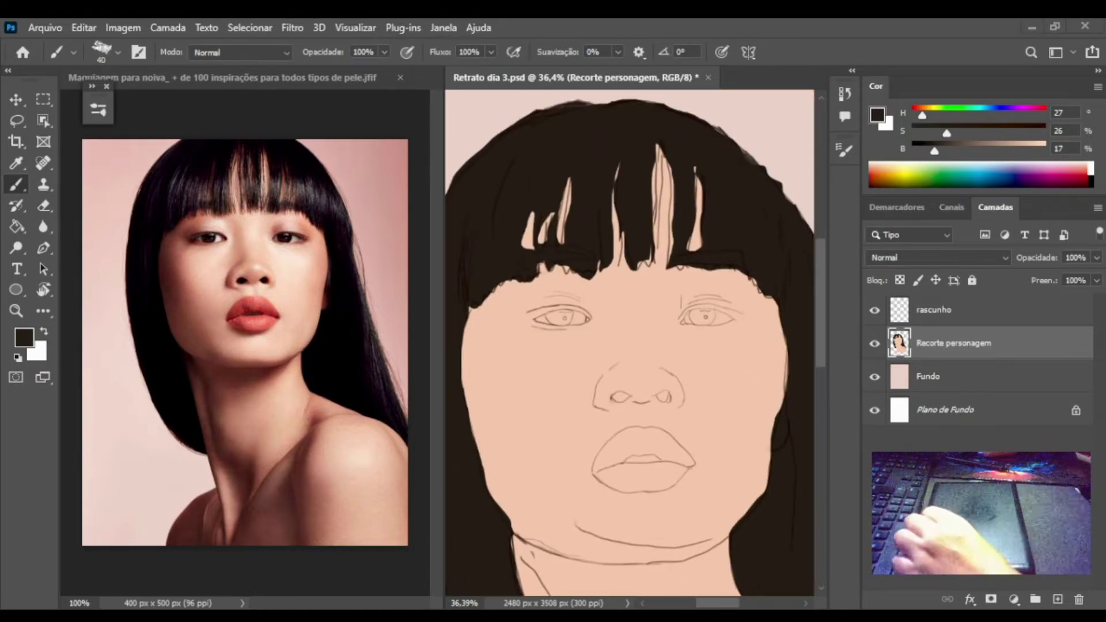
# Sample the peach skin tone and touch up the skin along the bangs and hair edge.
pyautogui.moveTo(691, 385)
pyautogui.mouseDown()
pyautogui.moveTo(646, 382)
pyautogui.moveTo(661, 399)
pyautogui.mouseUp()
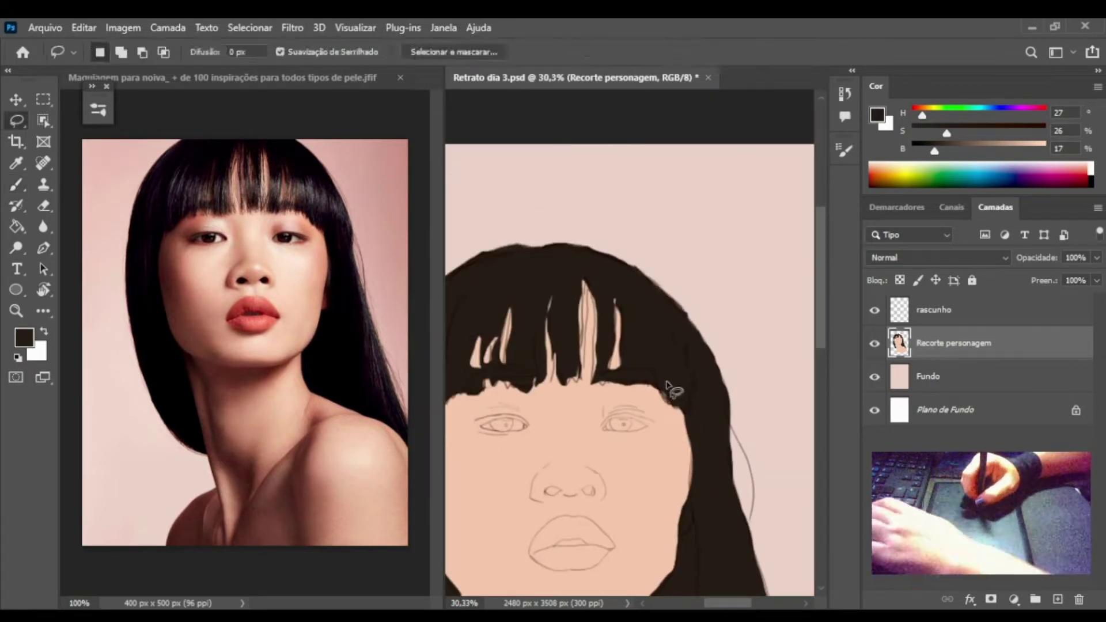
pyautogui.moveTo(709, 506); pyautogui.dragTo(570, 360)
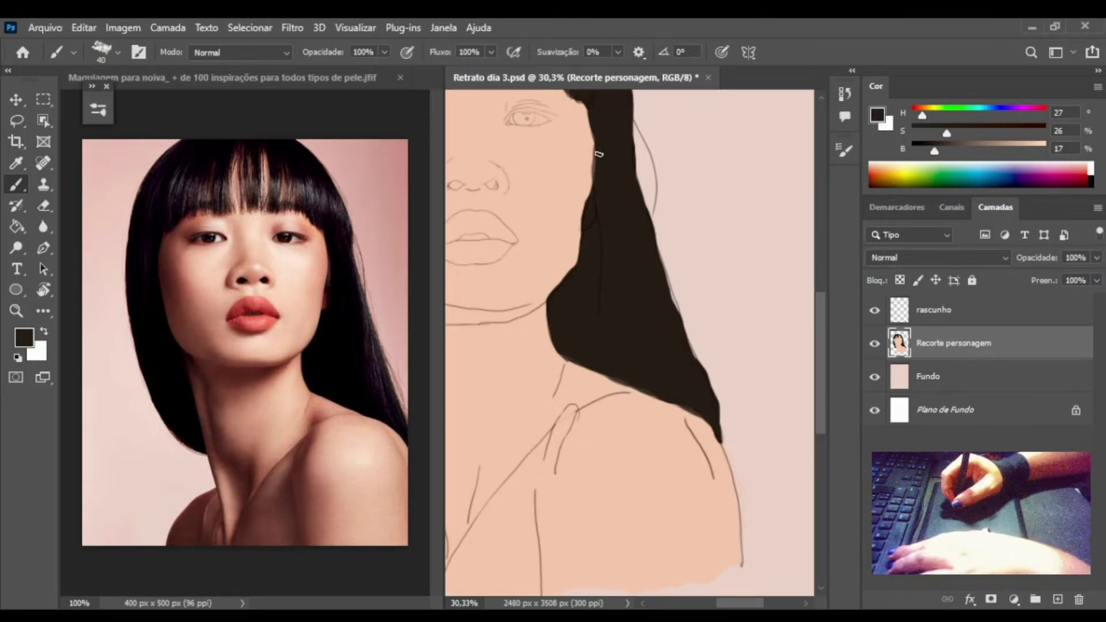
pyautogui.scroll(-2, 679, 185)
pyautogui.scroll(3, 648, 171)
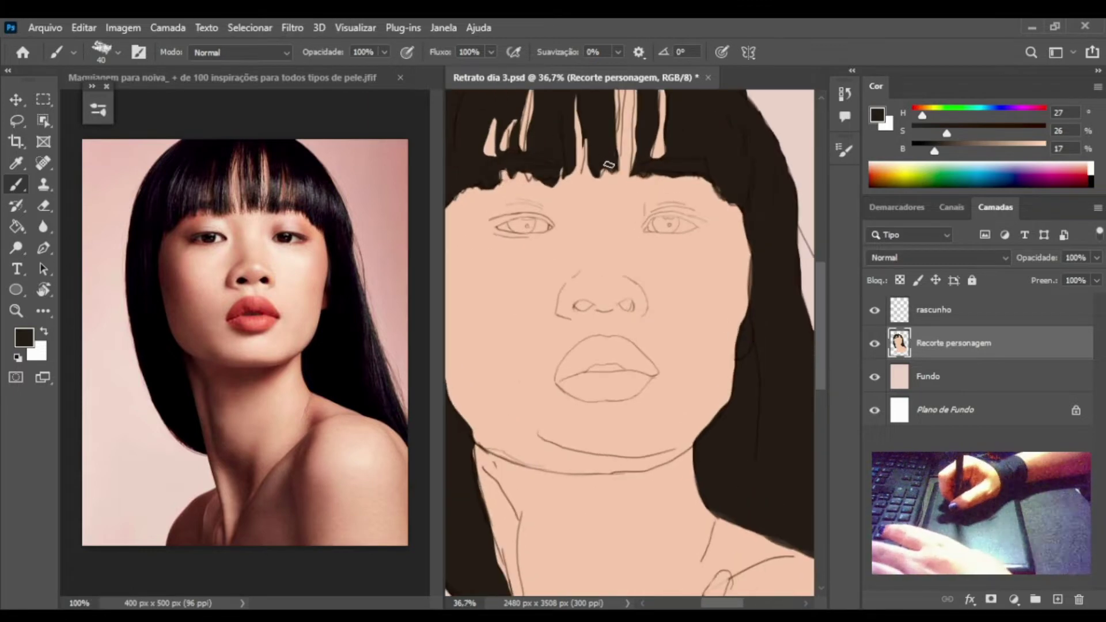
pyautogui.keyDown('alt'); pyautogui.click(557, 186); pyautogui.keyUp('alt')
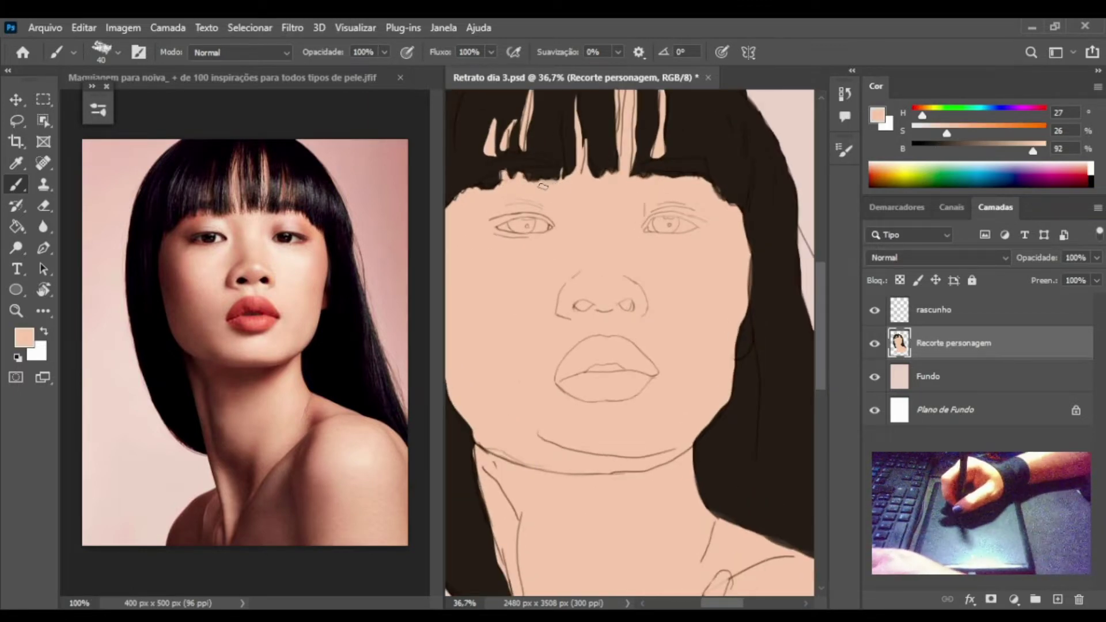
pyautogui.keyDown('alt'); pyautogui.click(510, 196); pyautogui.keyUp('alt')
pyautogui.scroll(-2, 499, 173)
pyautogui.scroll(2, 634, 288)
pyautogui.keyDown('alt'); pyautogui.click(660, 337); pyautogui.keyUp('alt')
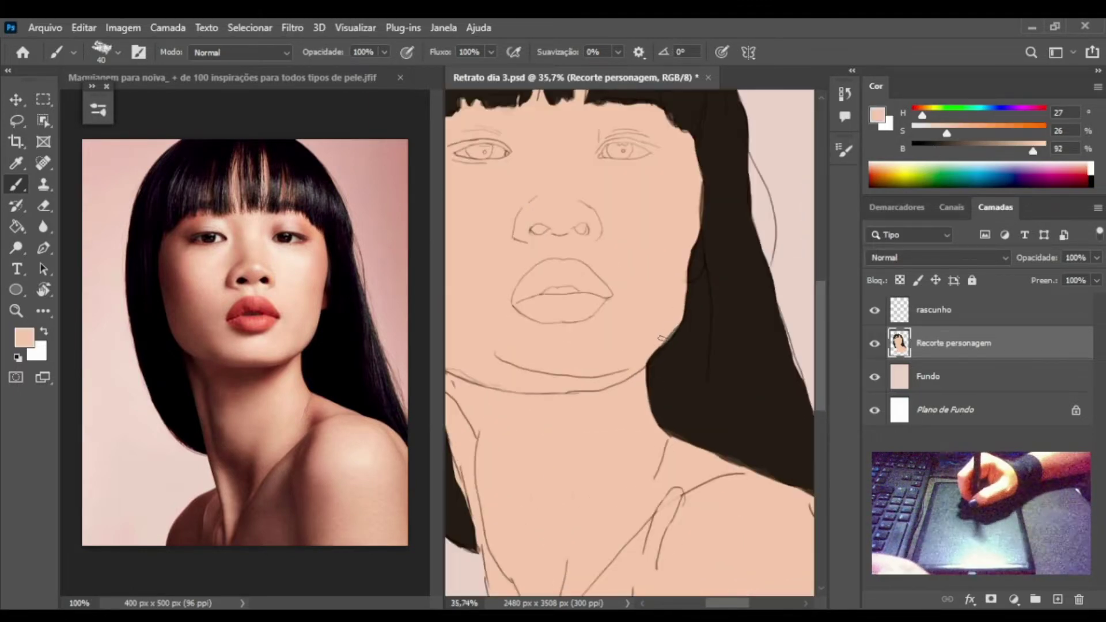
pyautogui.scroll(-1, 658, 342)
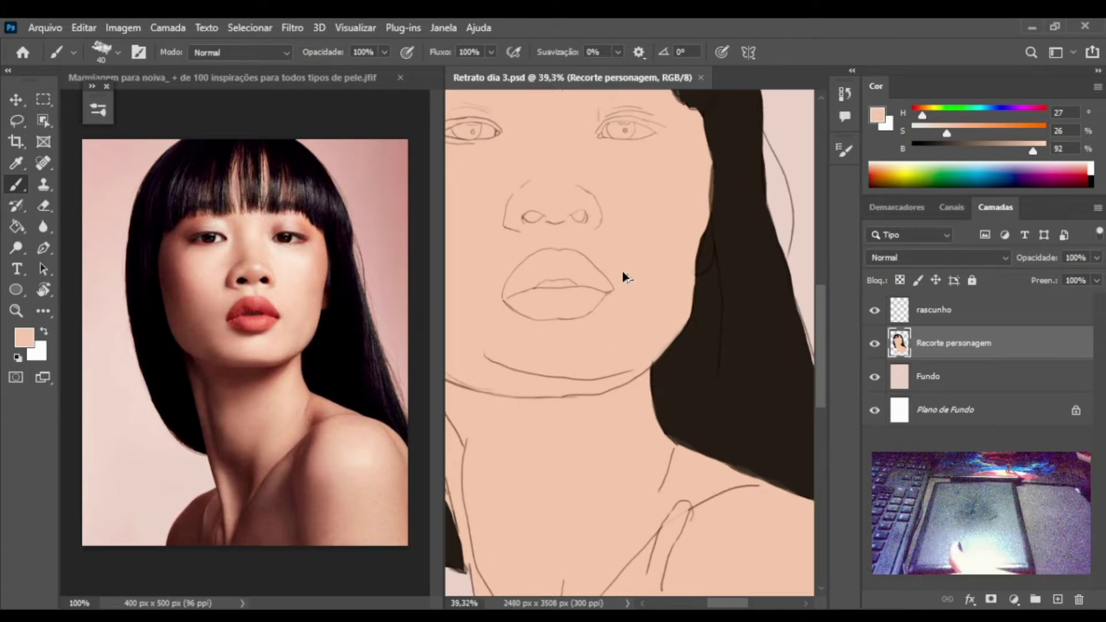
pyautogui.scroll(-2, 622, 273)
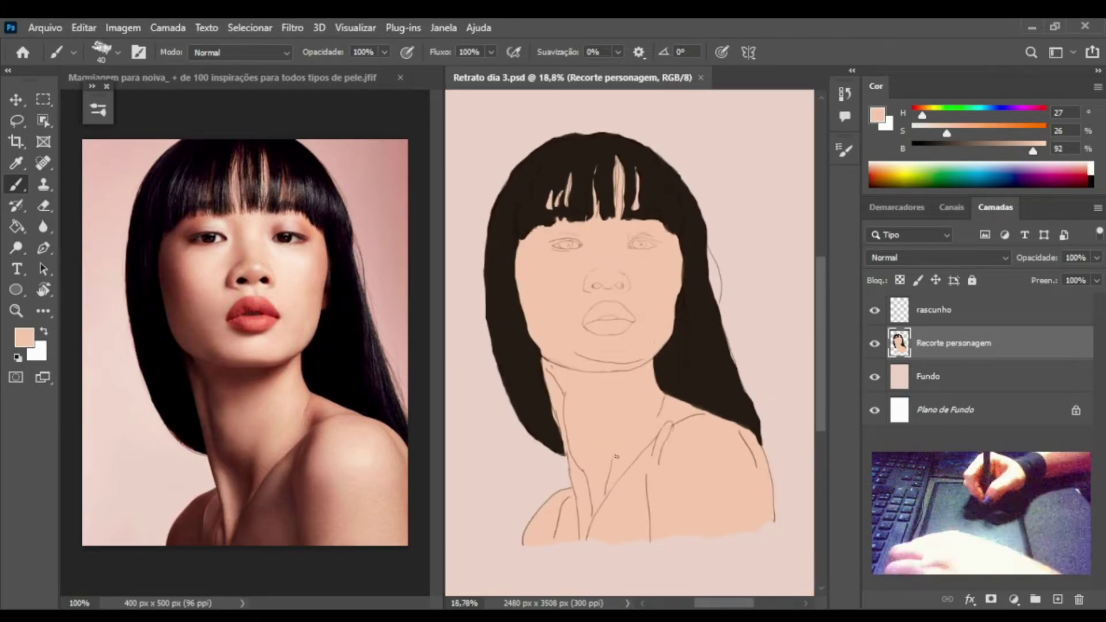
pyautogui.click(604, 200)
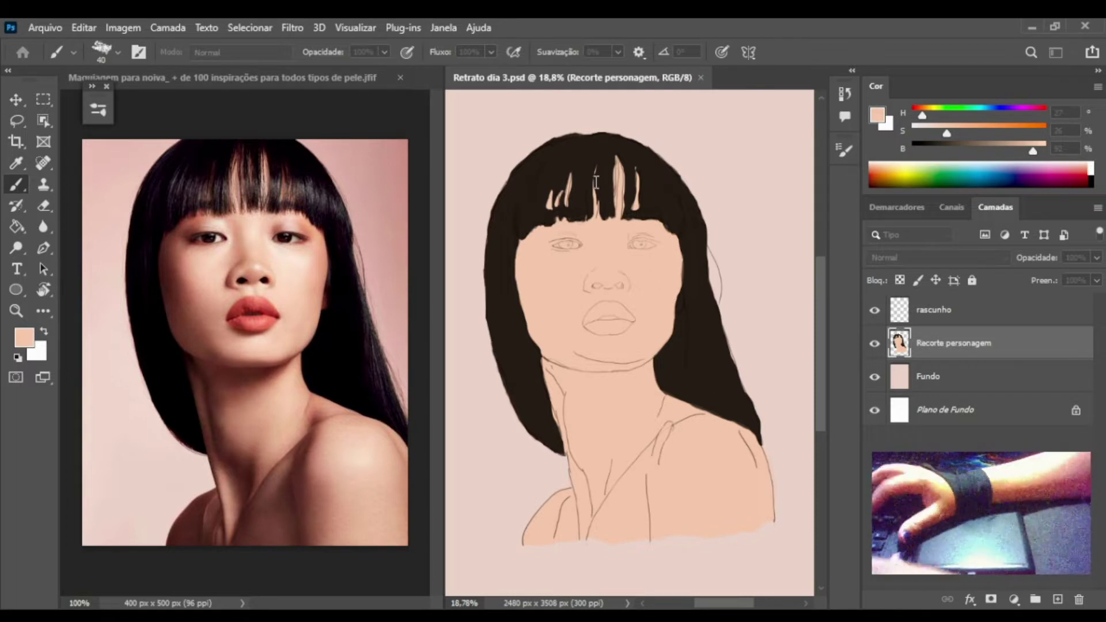
# Add a Paleta layer with pink, salmon-pink and dark brown swatches beside the figure.
pyautogui.click(770, 194)
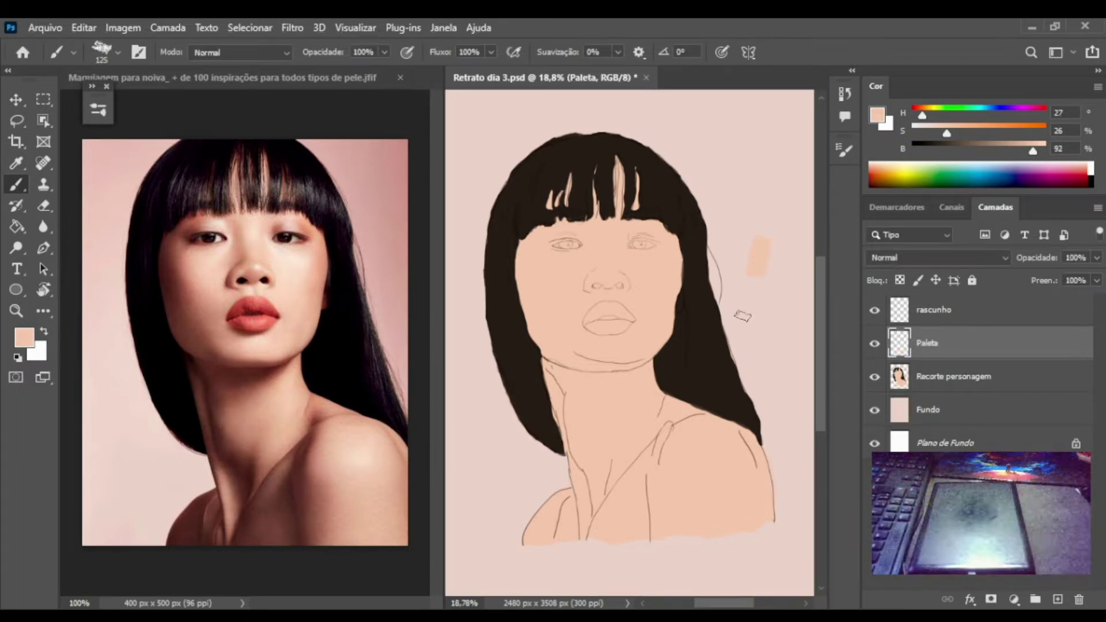
pyautogui.keyDown('alt'); pyautogui.click(192, 269); pyautogui.keyUp('alt')
pyautogui.moveTo(778, 245)
pyautogui.mouseDown()
pyautogui.moveTo(798, 314)
pyautogui.moveTo(793, 353)
pyautogui.mouseUp()
pyautogui.keyDown('alt'); pyautogui.click(313, 223); pyautogui.keyUp('alt')
pyautogui.keyDown('alt'); pyautogui.click(366, 364); pyautogui.keyUp('alt')
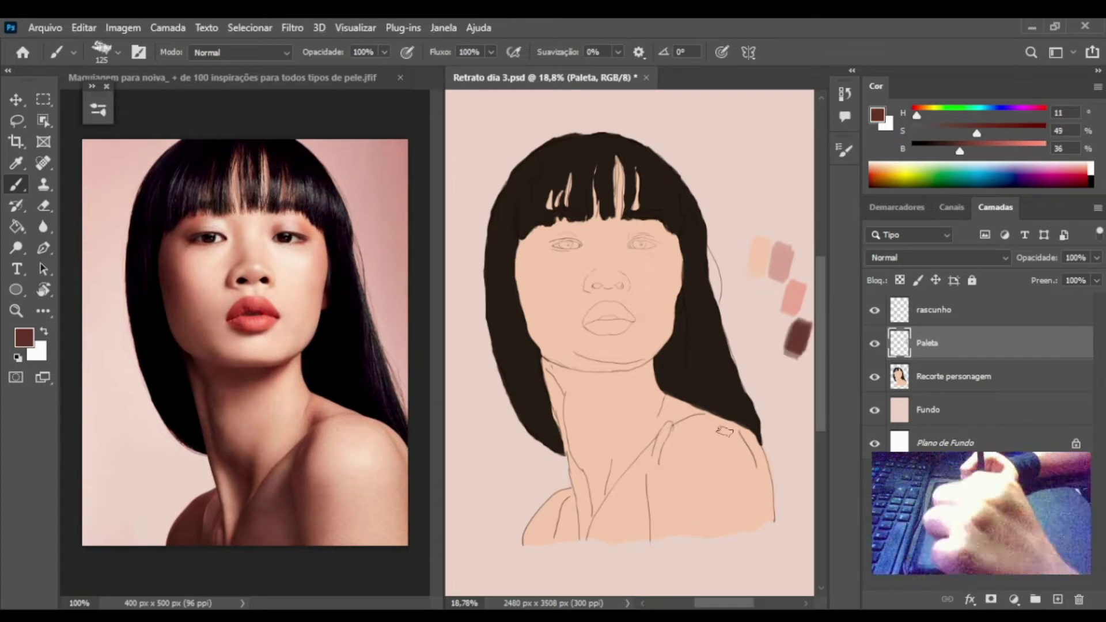
# Add a new layer above Recorte personagem named 'Pintura pele'.
pyautogui.click(896, 367)
pyautogui.click(1057, 599)
pyautogui.doubleClick(930, 376)
pyautogui.write('Pintura')
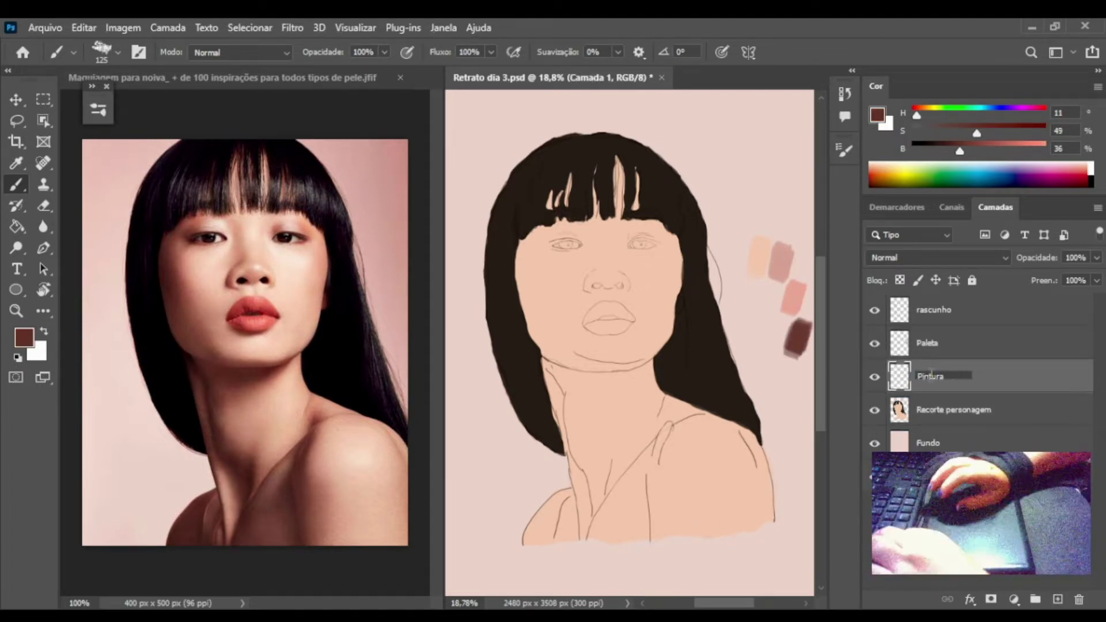
pyautogui.press('Return')
pyautogui.doubleClick(952, 378)
pyautogui.write('pele')
pyautogui.press('Return')
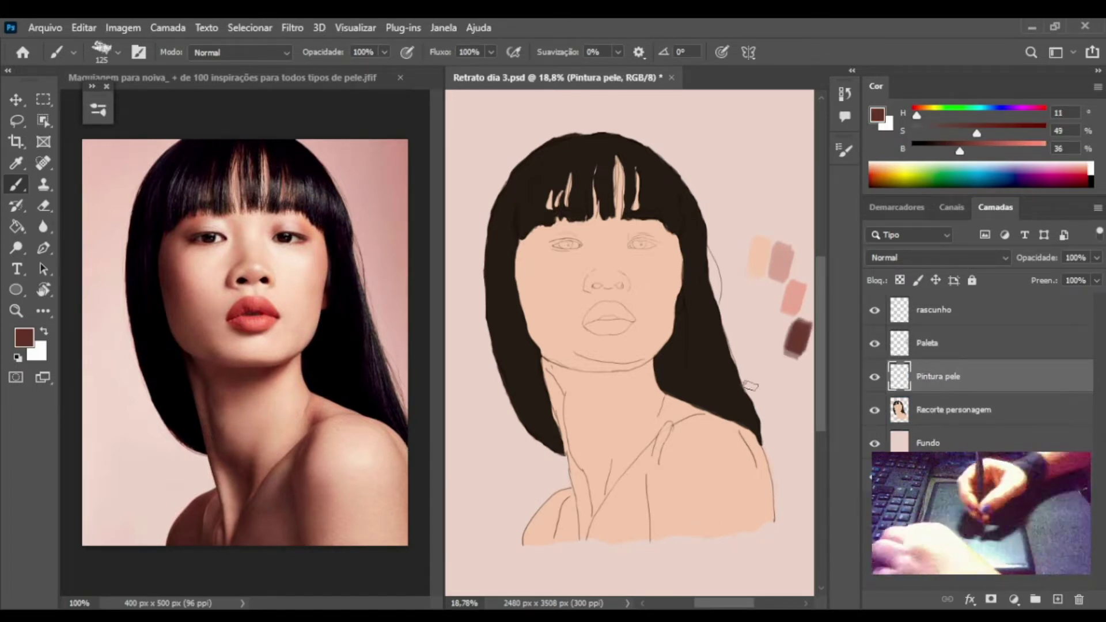
# Lasso the face and neck, then add each skin gap between the bangs.
pyautogui.press('l')
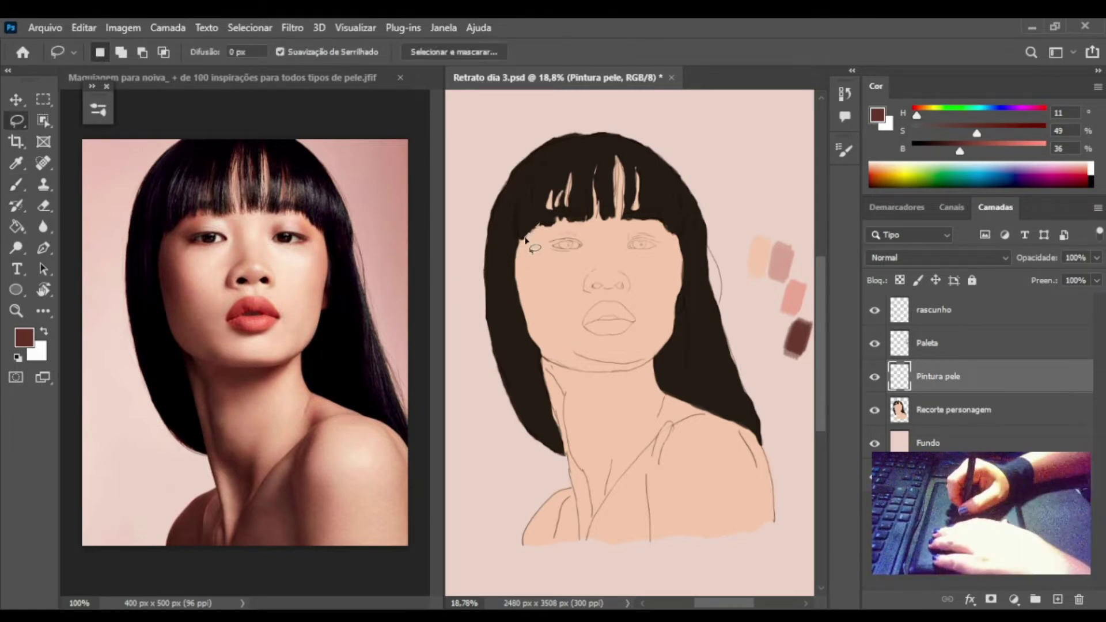
pyautogui.moveTo(538, 226)
pyautogui.mouseDown()
pyautogui.moveTo(518, 247)
pyautogui.moveTo(612, 375)
pyautogui.moveTo(672, 238)
pyautogui.mouseUp()
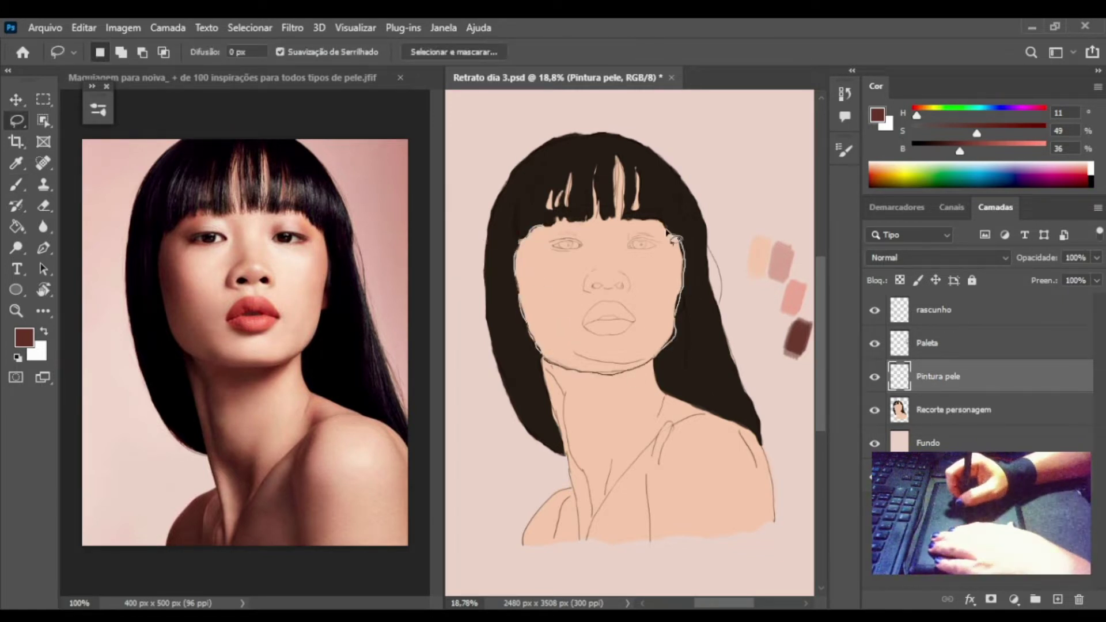
pyautogui.moveTo(550, 235); pyautogui.dragTo(538, 225)
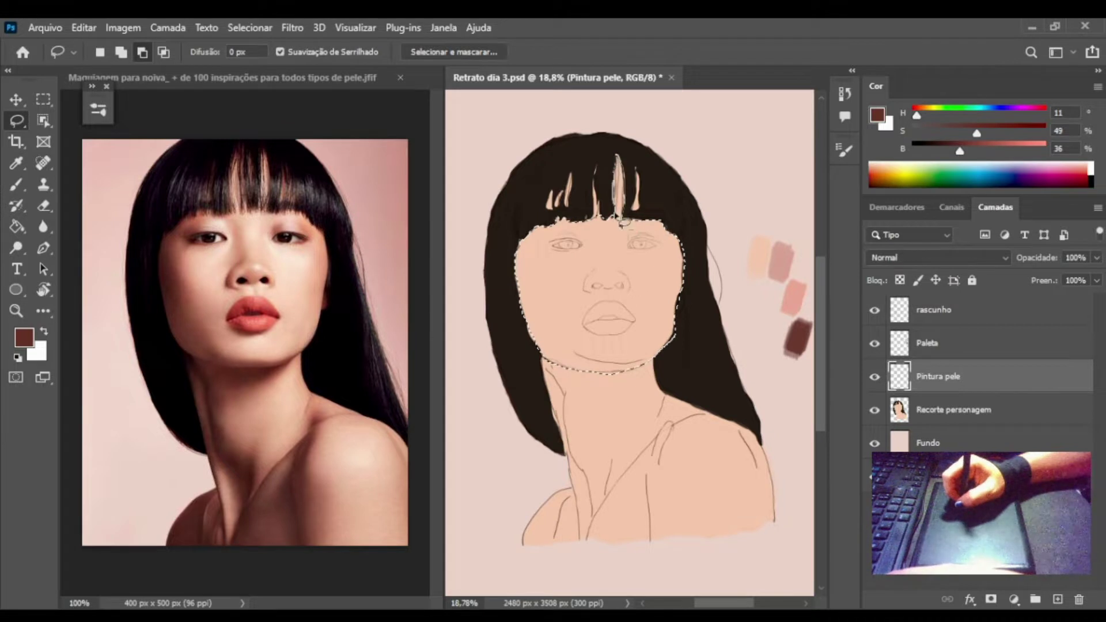
pyautogui.moveTo(621, 224)
pyautogui.mouseDown()
pyautogui.moveTo(628, 233)
pyautogui.moveTo(631, 221)
pyautogui.mouseUp()
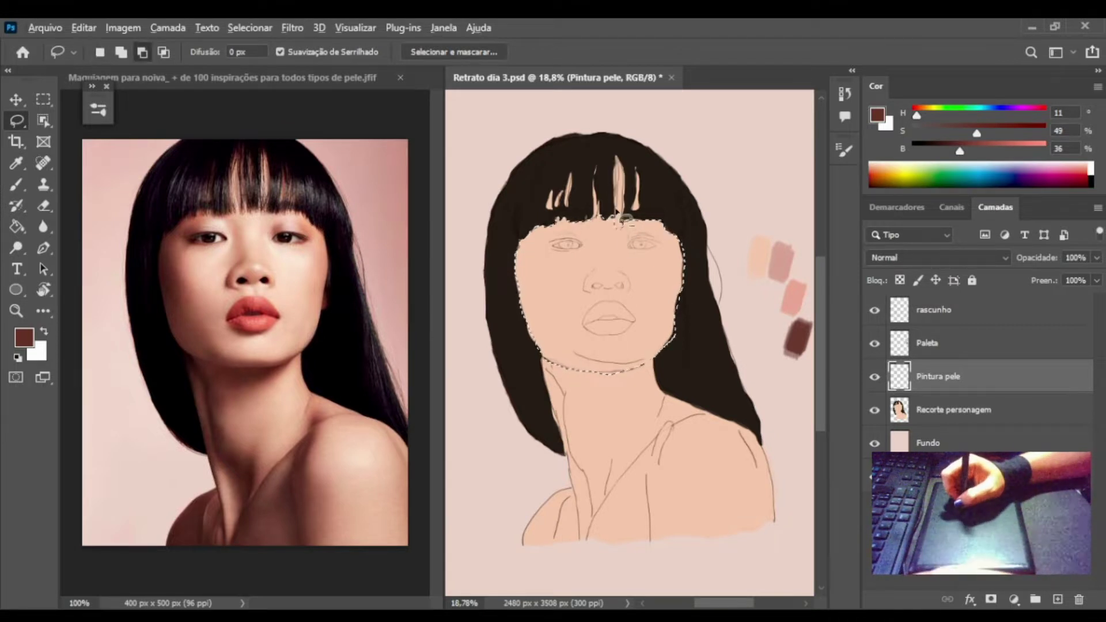
pyautogui.moveTo(617, 156); pyautogui.dragTo(619, 226)
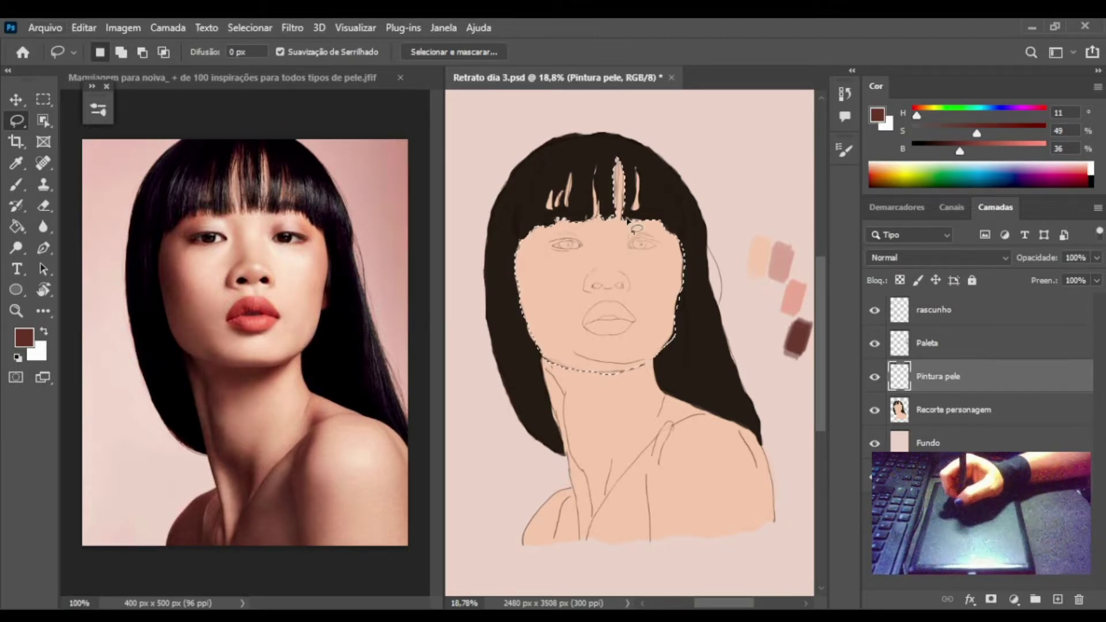
pyautogui.moveTo(637, 167)
pyautogui.mouseDown()
pyautogui.moveTo(633, 204)
pyautogui.moveTo(608, 226)
pyautogui.moveTo(550, 210)
pyautogui.mouseUp()
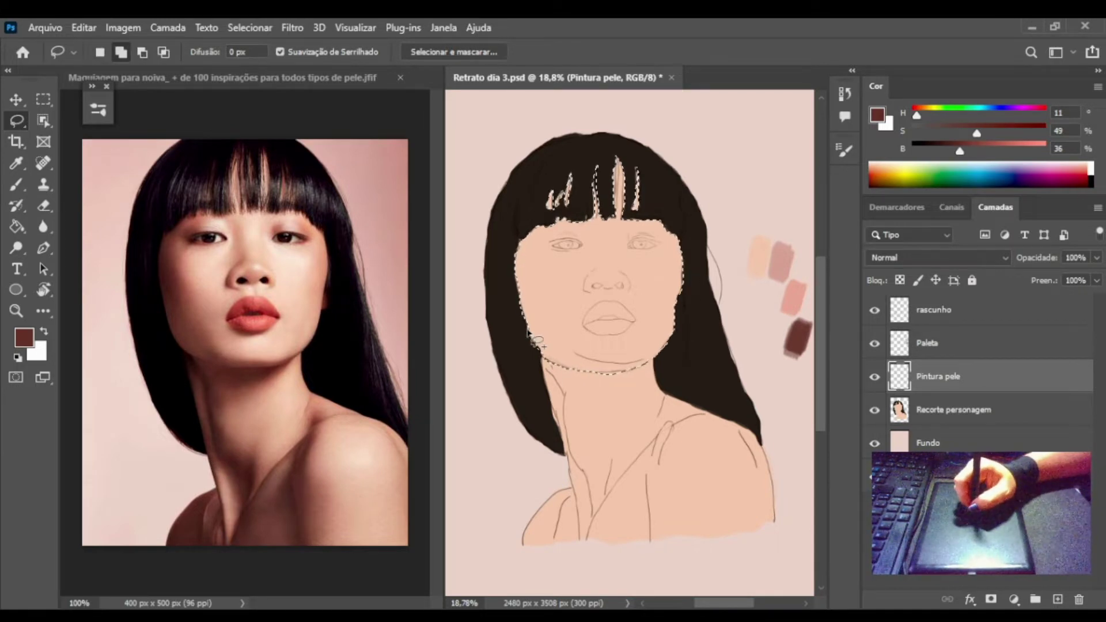
# At 30% flow, shade the face's left edge and near the left jaw in brown.
pyautogui.press('b')
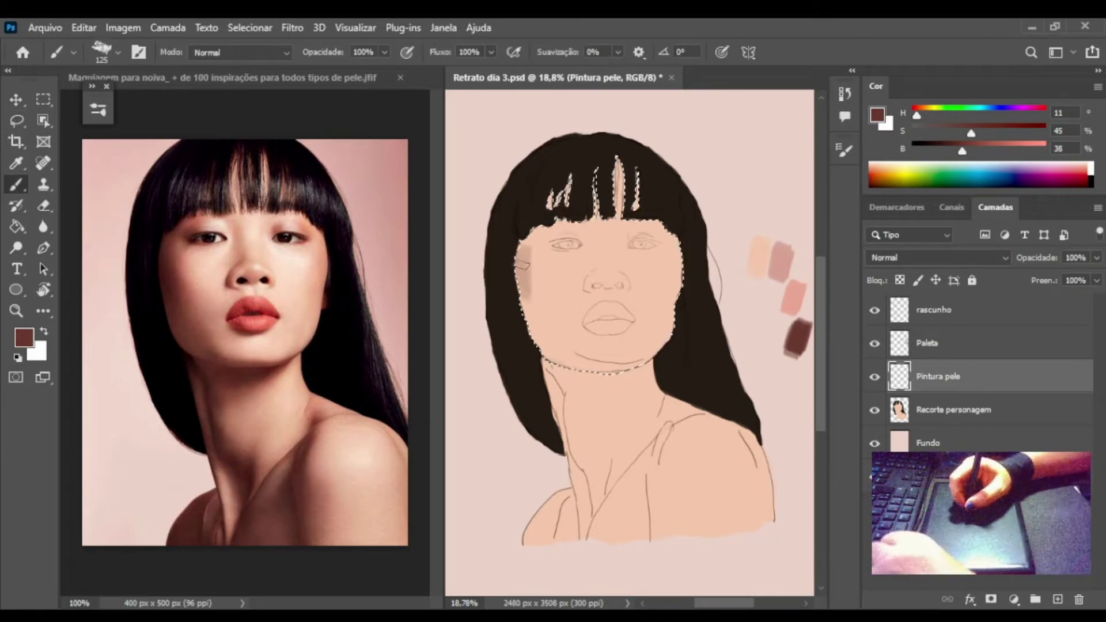
pyautogui.moveTo(533, 251); pyautogui.dragTo(527, 302)
pyautogui.hotkey('ctrl', 'z')
pyautogui.hotkey('shift', '3')
pyautogui.moveTo(529, 250)
pyautogui.mouseDown()
pyautogui.moveTo(524, 303)
pyautogui.moveTo(526, 283)
pyautogui.moveTo(544, 298)
pyautogui.mouseUp()
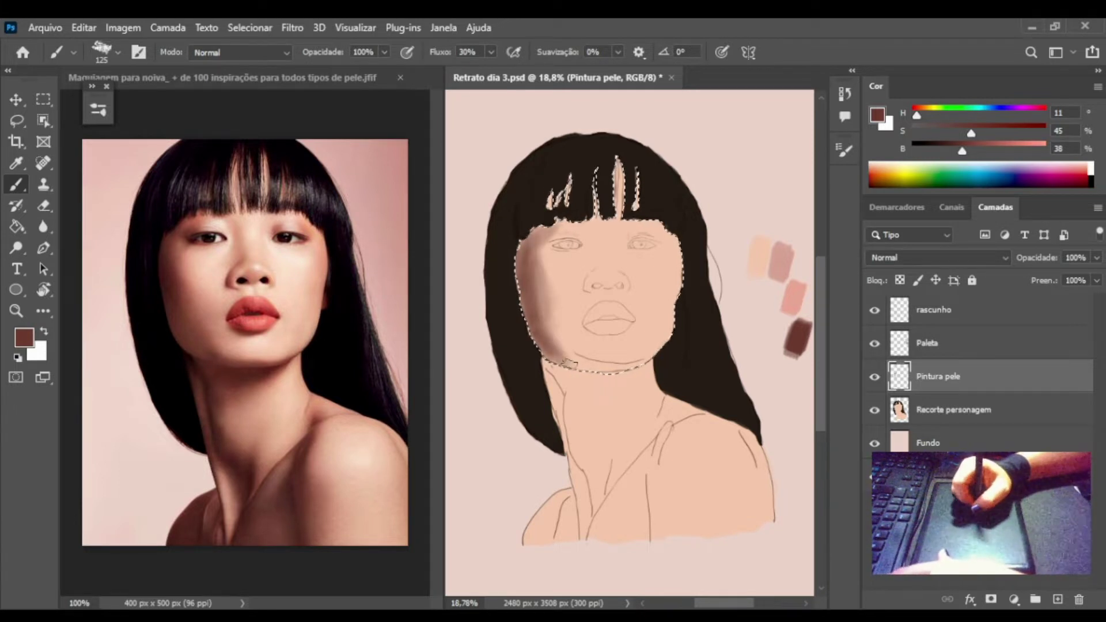
pyautogui.moveTo(569, 363); pyautogui.dragTo(585, 363)
pyautogui.press('[')
pyautogui.press('[')
pyautogui.press('[')
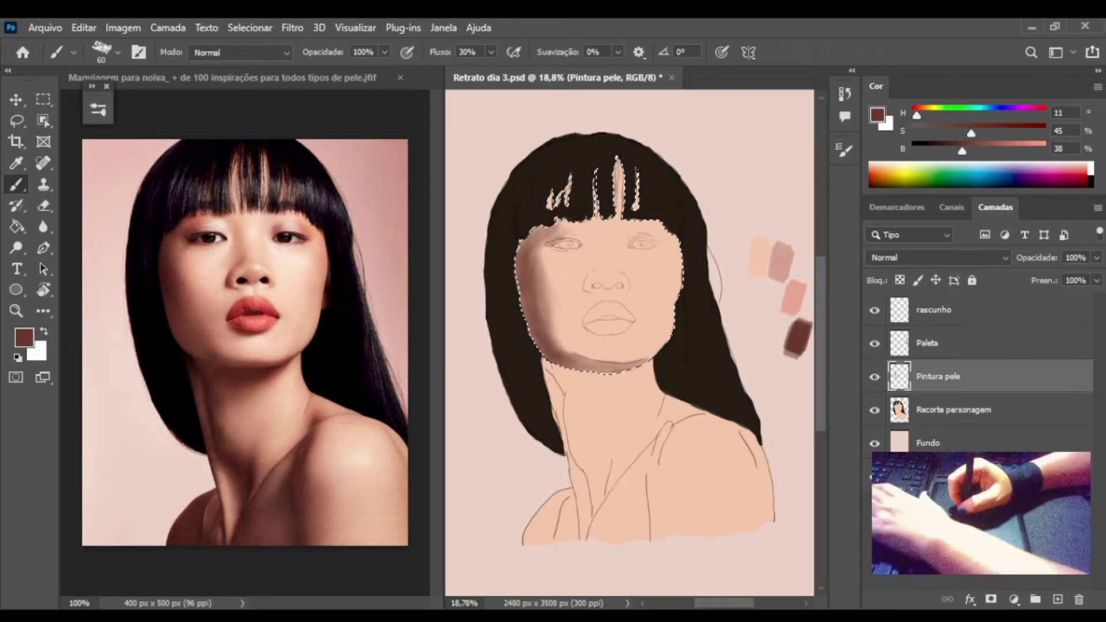
# Shade the left cheek, chin and right jaw with muted and dark brown tones.
pyautogui.keyDown('alt'); pyautogui.click(781, 262); pyautogui.keyUp('alt')
pyautogui.press(']')
pyautogui.press(']')
pyautogui.press(']')
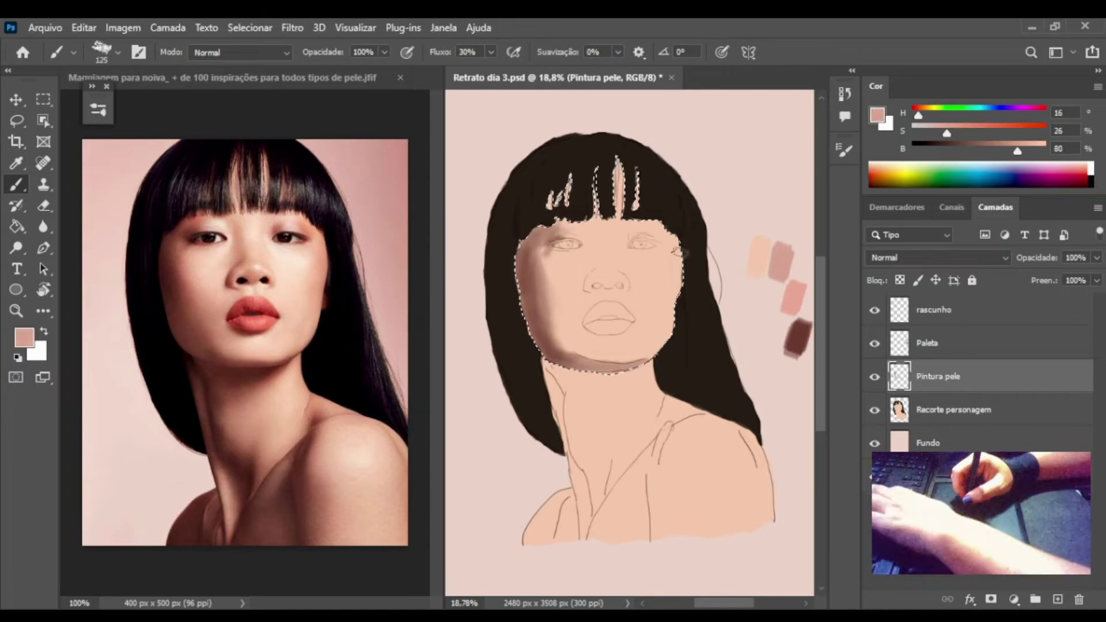
pyautogui.moveTo(679, 273); pyautogui.dragTo(787, 219)
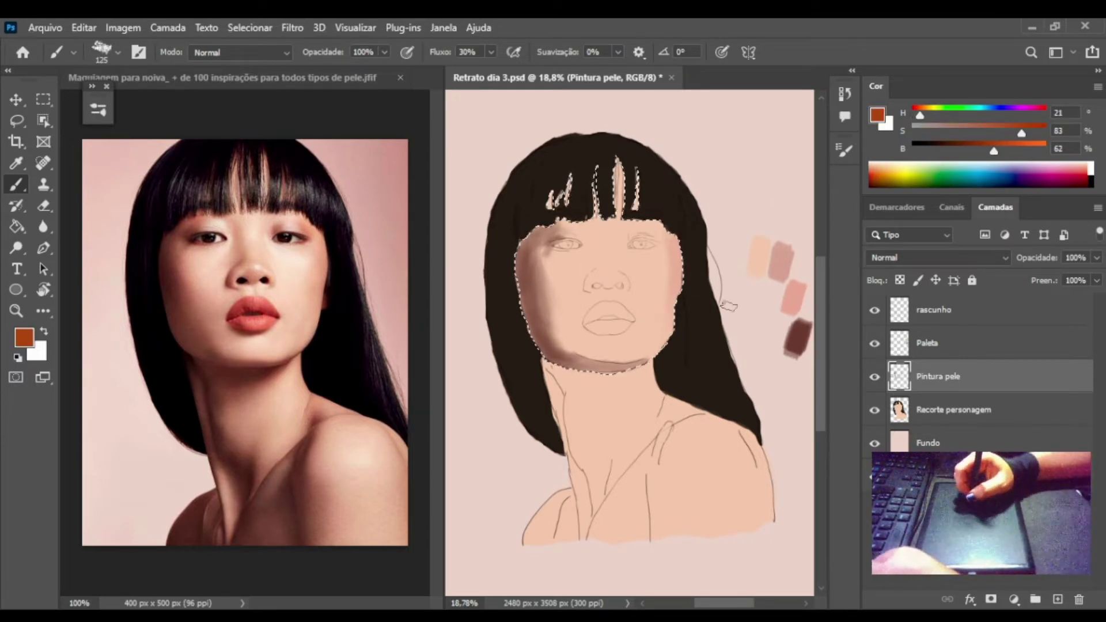
pyautogui.moveTo(650, 285); pyautogui.dragTo(646, 327)
pyautogui.keyDown('alt'); pyautogui.click(647, 305); pyautogui.keyUp('alt')
pyautogui.hotkey('ctrl', 'z')
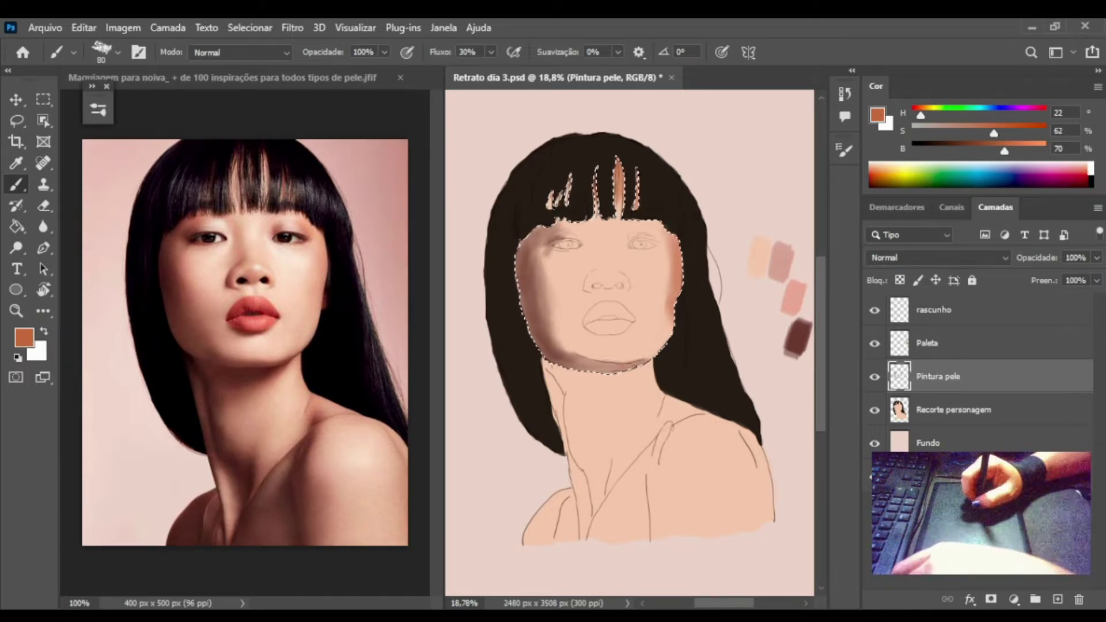
pyautogui.keyDown('alt'); pyautogui.click(590, 354); pyautogui.keyUp('alt')
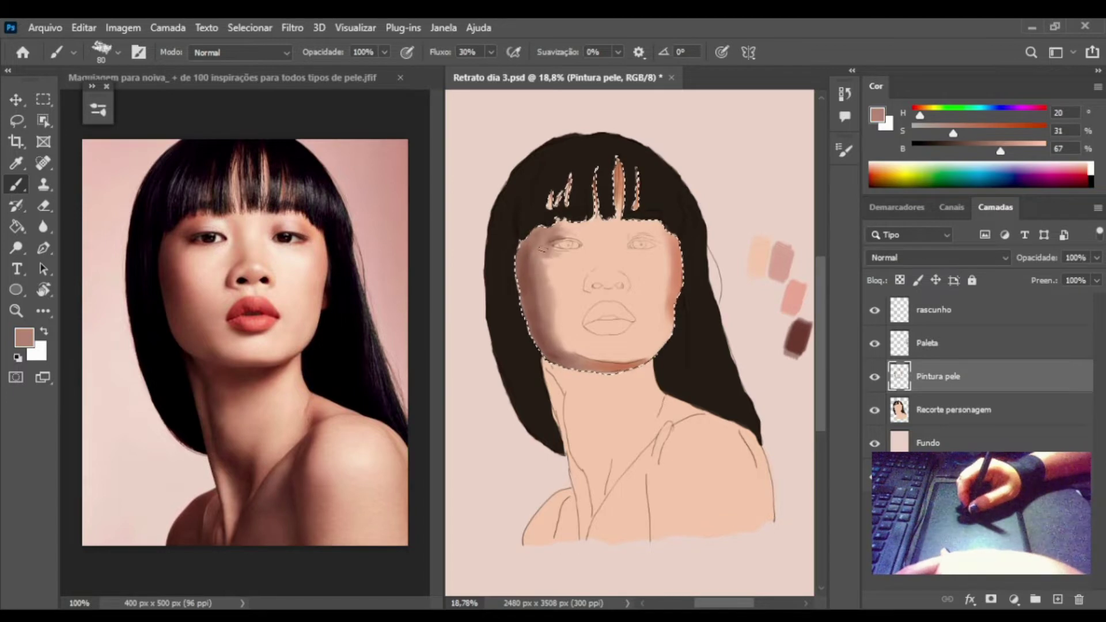
pyautogui.moveTo(550, 343); pyautogui.dragTo(545, 281)
pyautogui.keyDown('alt'); pyautogui.click(798, 337); pyautogui.keyUp('alt')
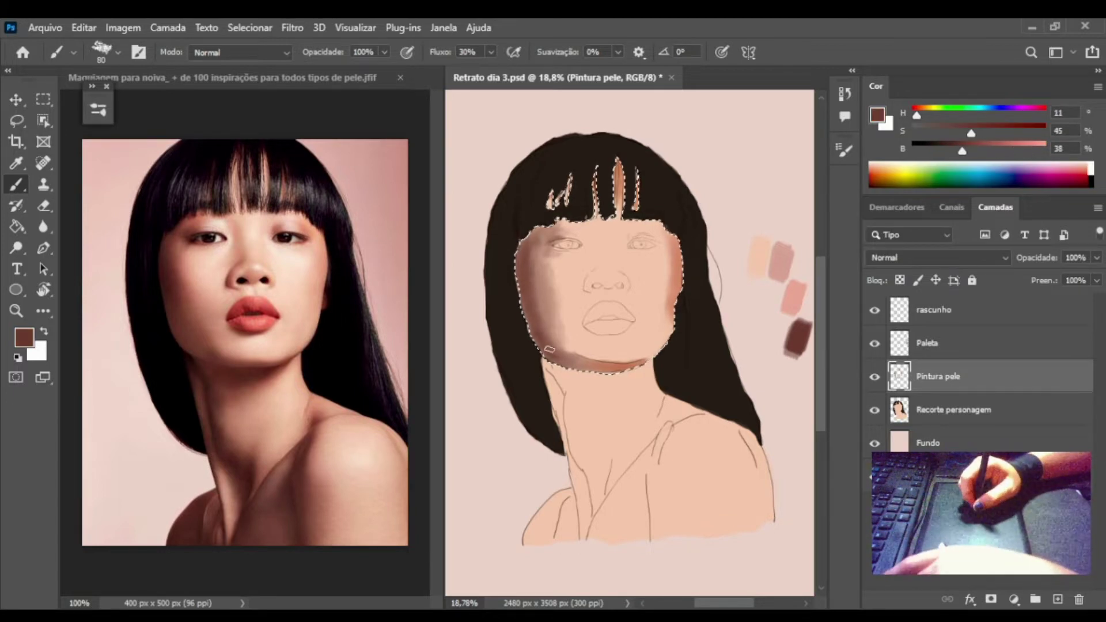
pyautogui.moveTo(550, 350); pyautogui.dragTo(670, 305)
pyautogui.keyDown('alt'); pyautogui.click(640, 236); pyautogui.keyUp('alt')
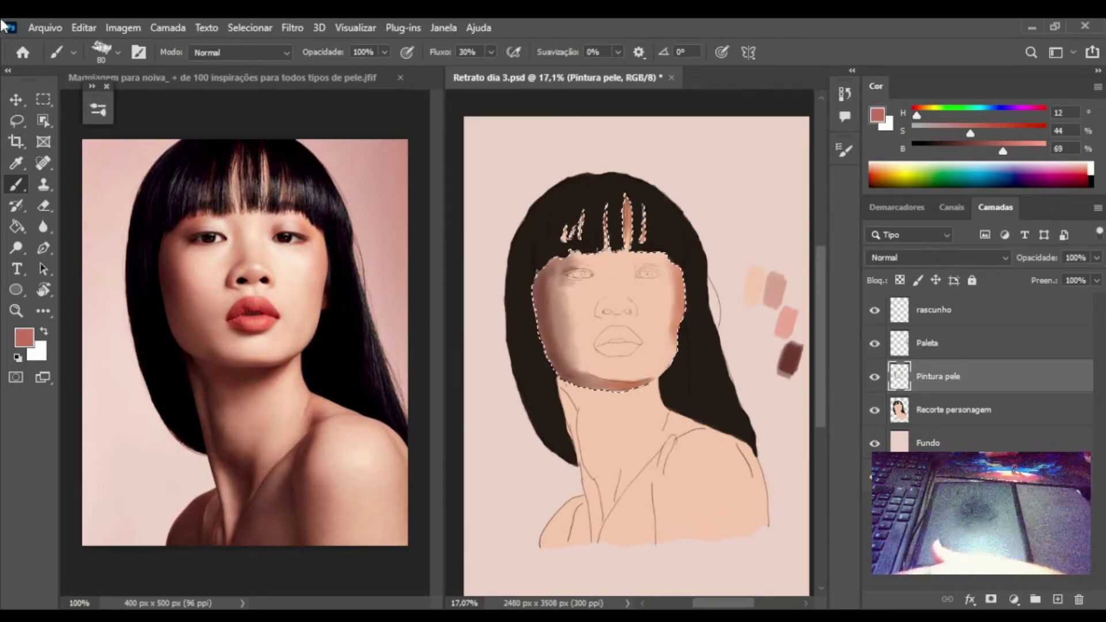
# At brush size 50, paint a reddish tint above both eyes.
pyautogui.scroll(3, 582, 141)
pyautogui.press('[')
pyautogui.press('[')
pyautogui.press('[')
pyautogui.moveTo(654, 249); pyautogui.dragTo(712, 246)
pyautogui.moveTo(494, 255); pyautogui.dragTo(518, 249)
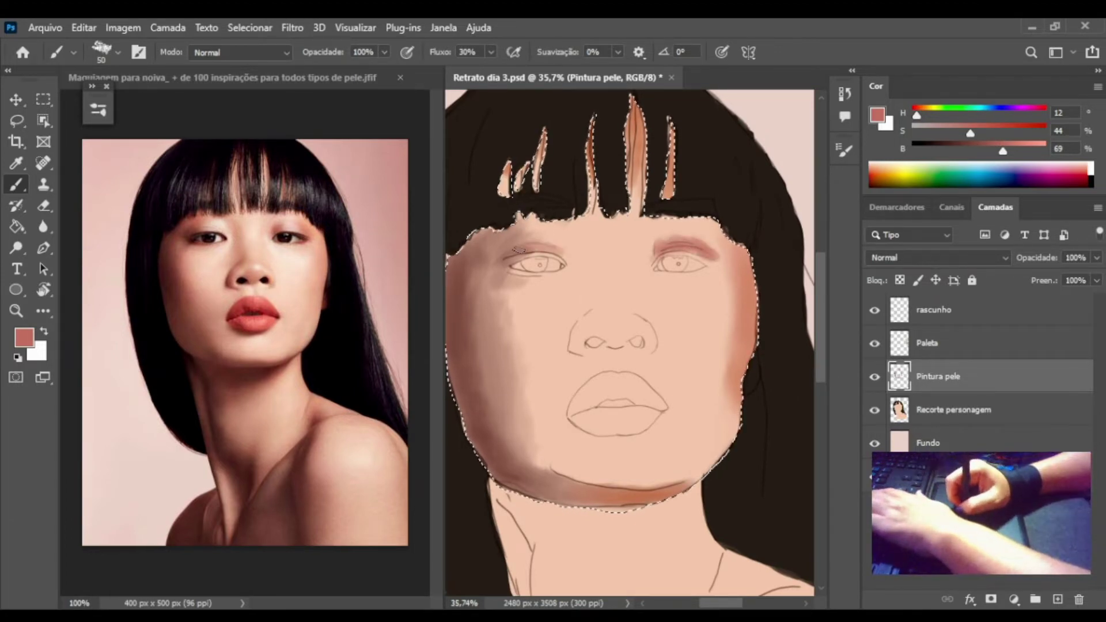
pyautogui.keyDown('alt'); pyautogui.click(561, 253); pyautogui.keyUp('alt')
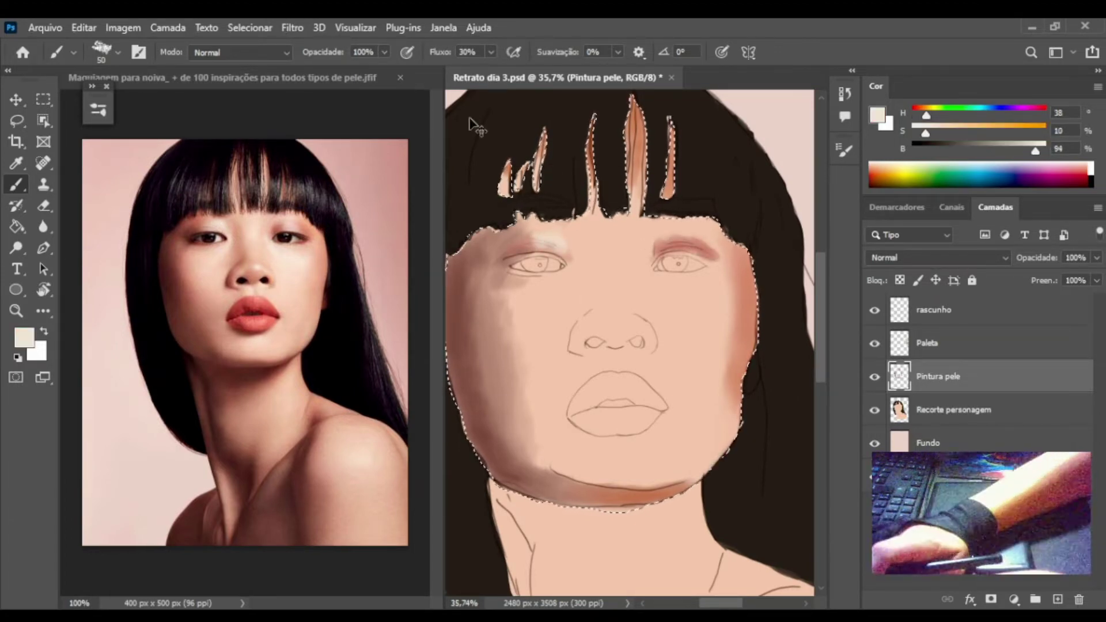
# Sample deeper pink for the nose, then take the dark brown swatch at brush size 35.
pyautogui.scroll(-3, 647, 321)
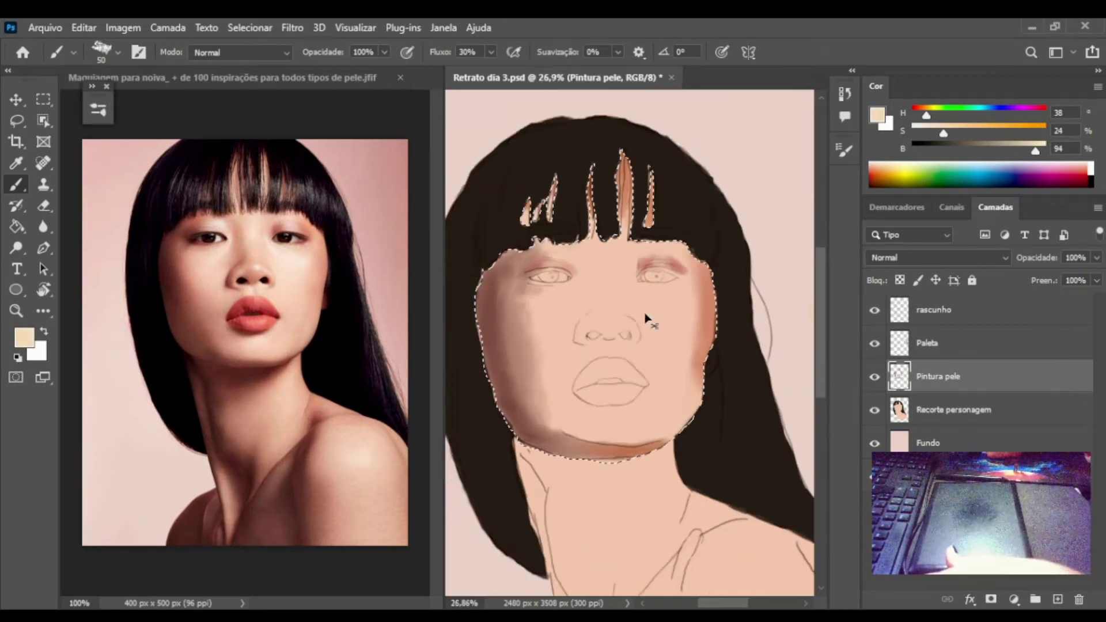
pyautogui.moveTo(647, 321)
pyautogui.mouseDown()
pyautogui.moveTo(562, 244)
pyautogui.moveTo(518, 245)
pyautogui.mouseUp()
pyautogui.keyDown('alt'); pyautogui.click(502, 265); pyautogui.keyUp('alt')
pyautogui.keyDown('alt'); pyautogui.click(497, 262); pyautogui.keyUp('alt')
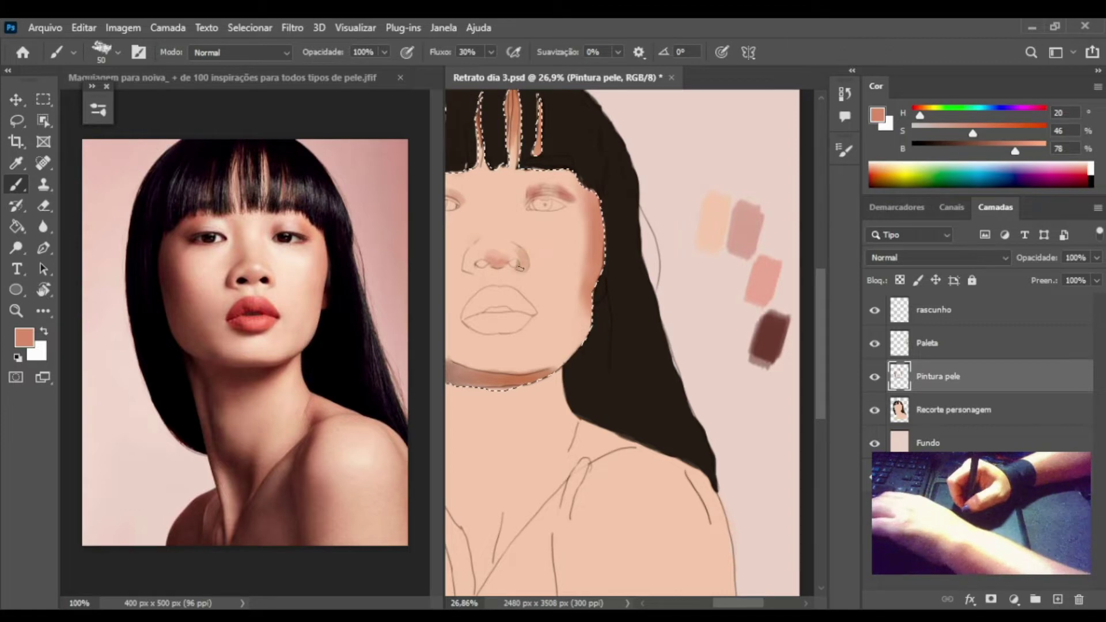
pyautogui.press('[')
pyautogui.press('[')
pyautogui.press('[')
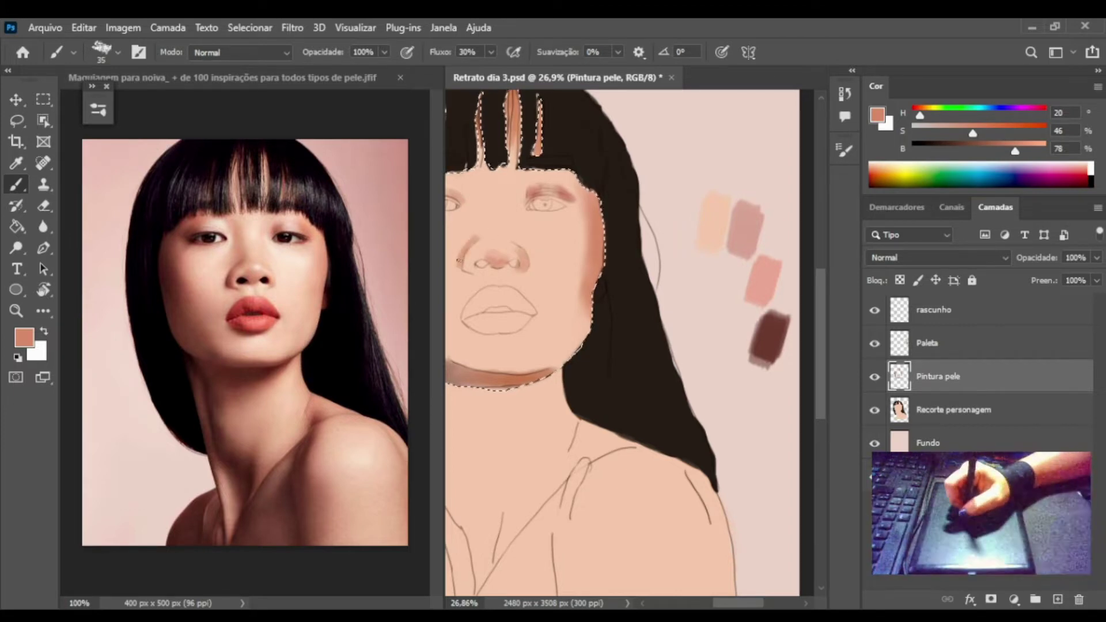
pyautogui.keyDown('alt'); pyautogui.click(766, 357); pyautogui.keyUp('alt')
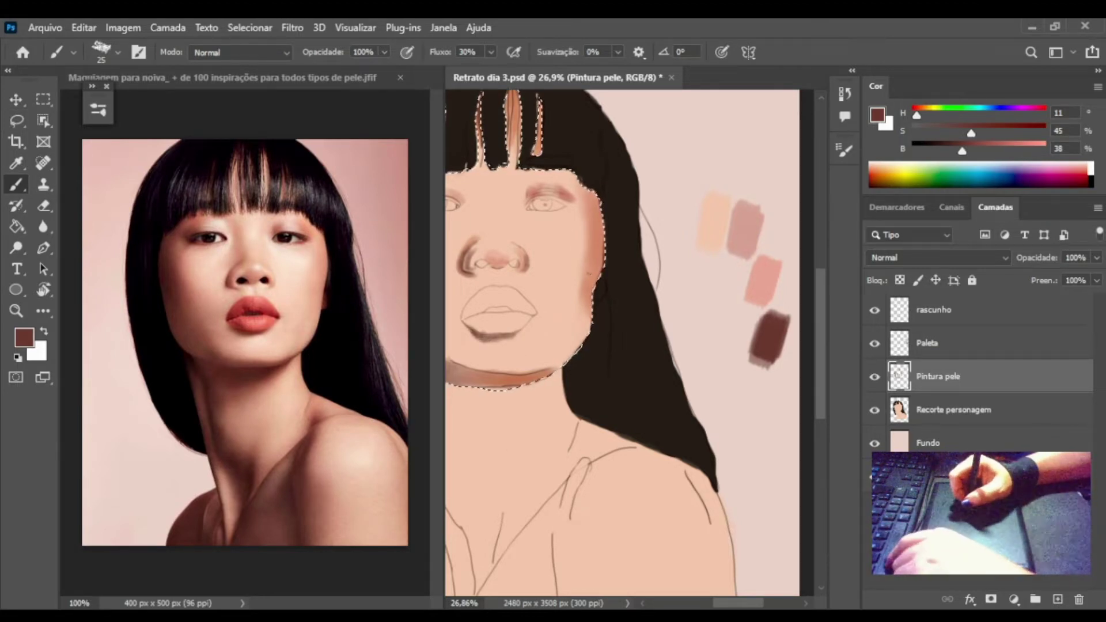
# Rotate the canvas sideways and darken both eyes' outlines and lash lines in dark brown.
pyautogui.press('r')
pyautogui.moveTo(587, 227); pyautogui.dragTo(560, 363)
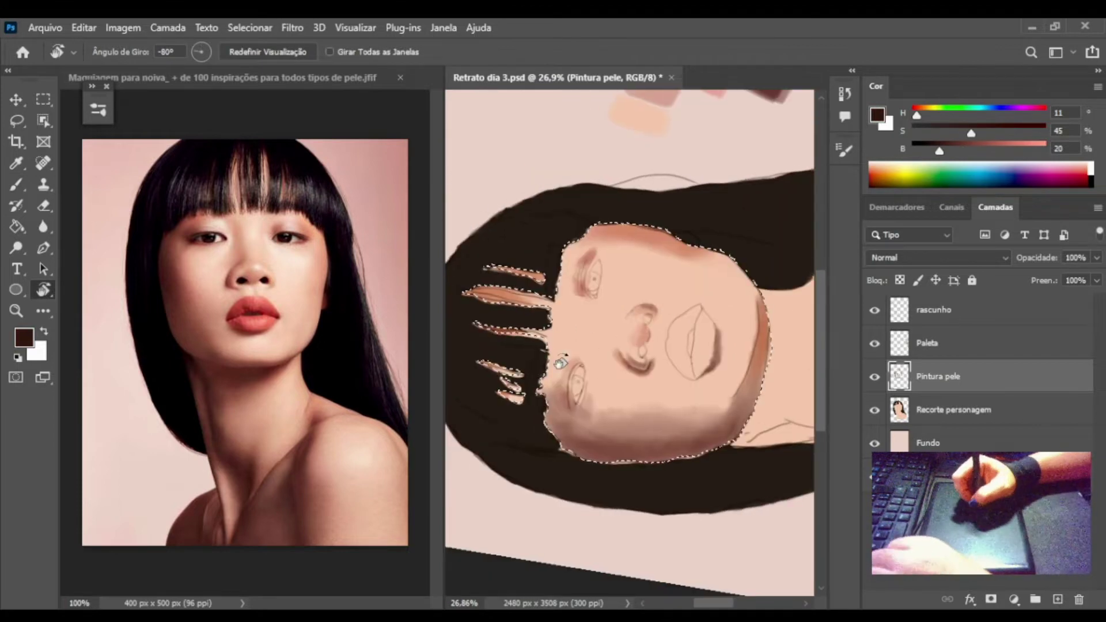
pyautogui.press('b')
pyautogui.scroll(3, 559, 363)
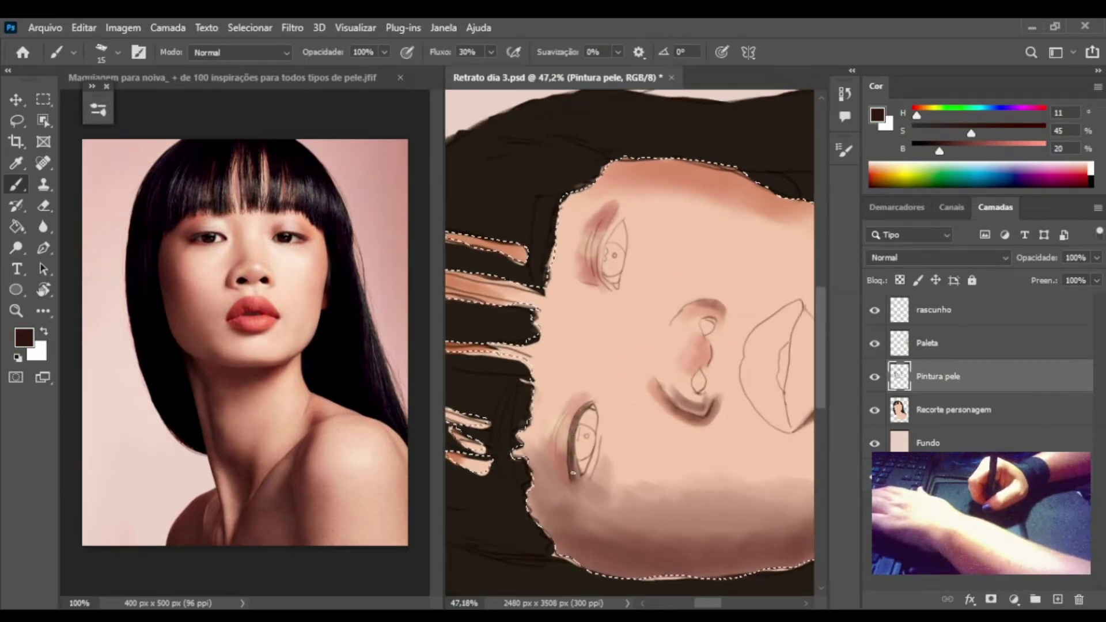
pyautogui.moveTo(573, 469); pyautogui.dragTo(571, 426)
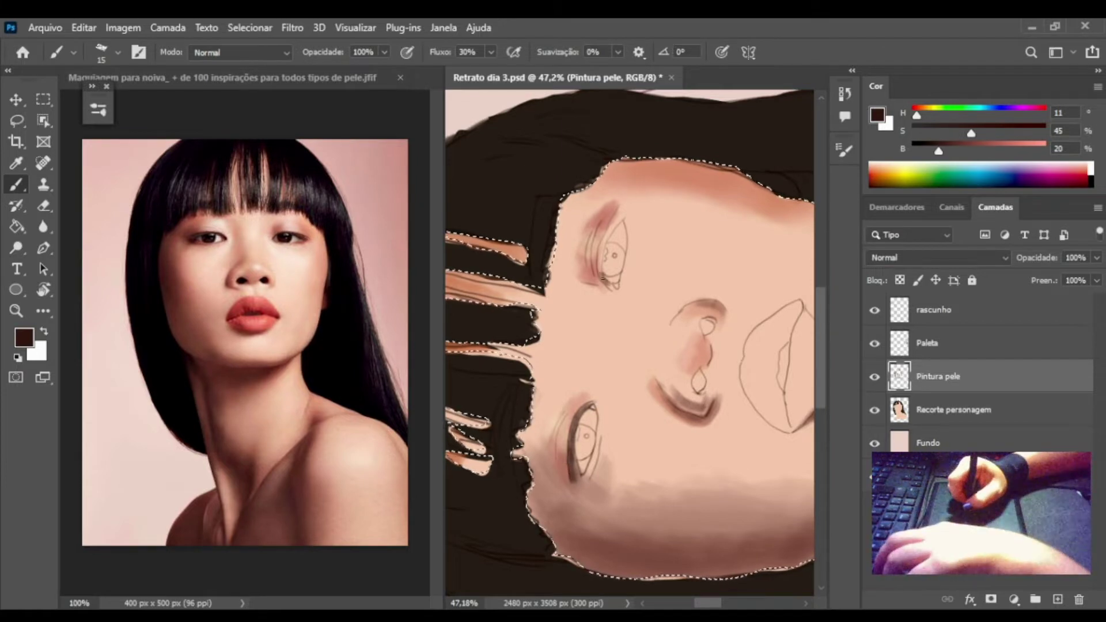
pyautogui.moveTo(602, 278)
pyautogui.mouseDown()
pyautogui.moveTo(608, 230)
pyautogui.moveTo(624, 214)
pyautogui.mouseUp()
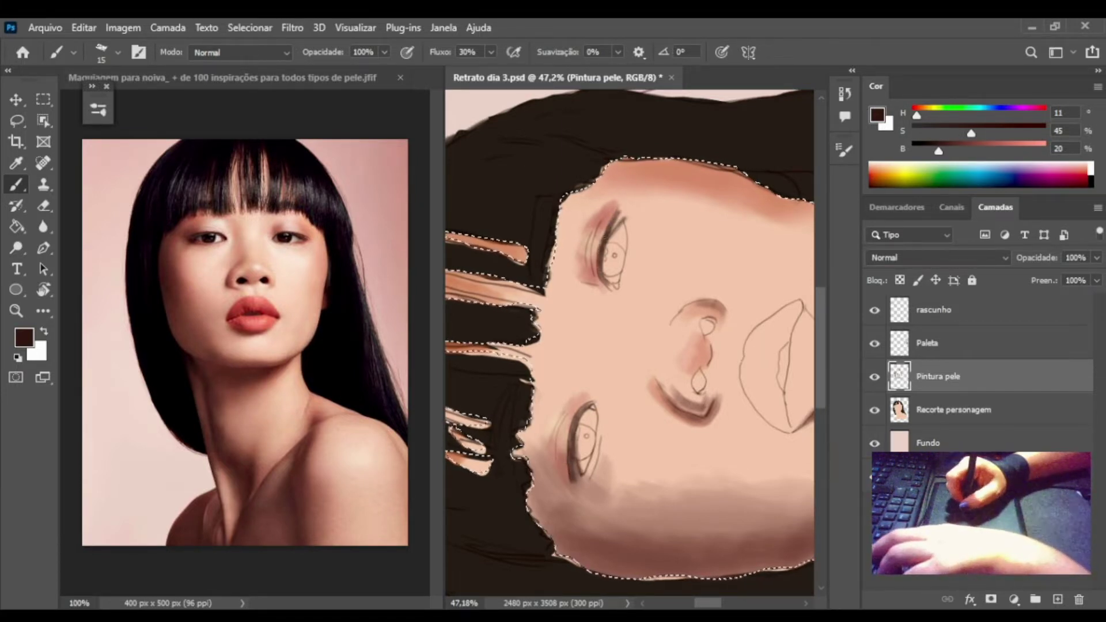
# Save the portrait, clear the face selection, and turn the view upright.
pyautogui.hotkey('ctrl', 's')
pyautogui.scroll(-3, 698, 290)
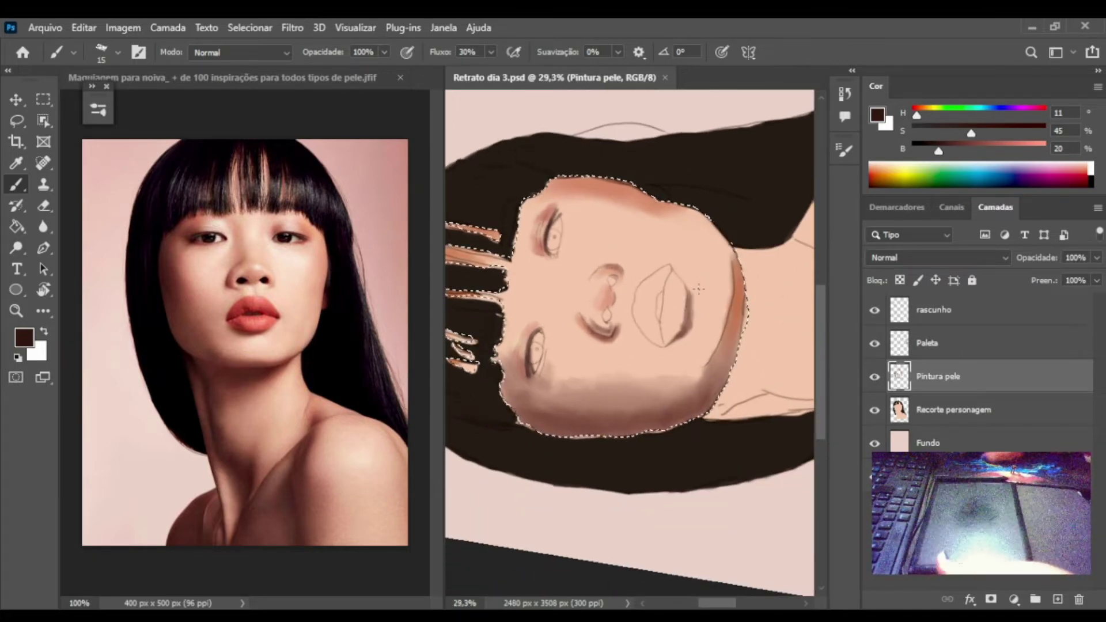
pyautogui.hotkey('ctrl', 'd')
pyautogui.keyDown('alt'); pyautogui.click(484, 302); pyautogui.keyUp('alt')
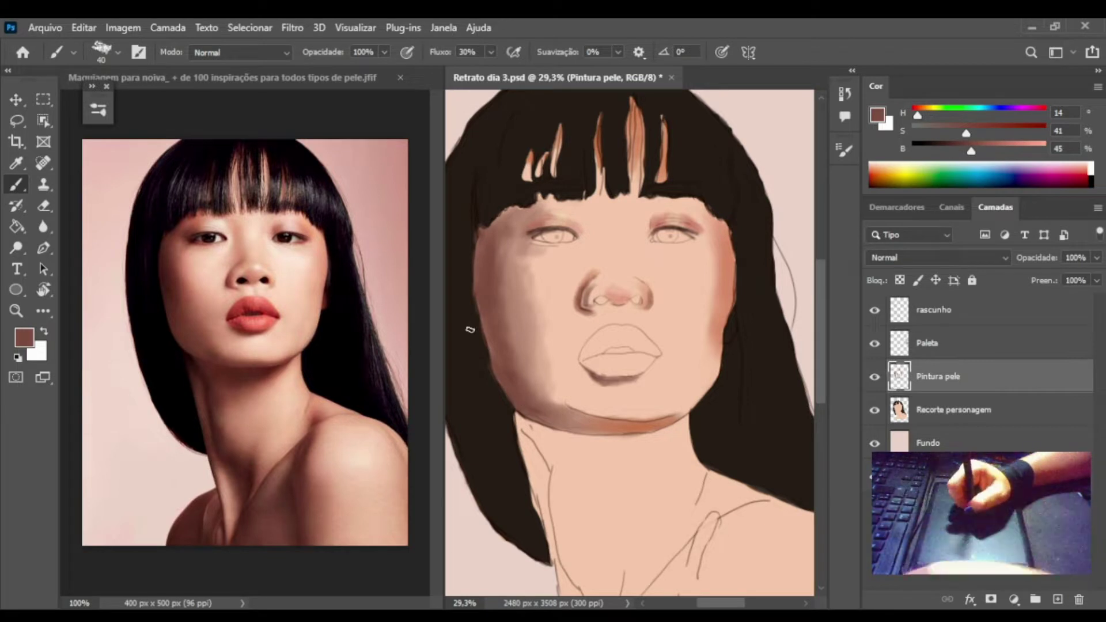
# Sample several skin tones and softly shade along the left jaw and cheek.
pyautogui.keyDown('alt'); pyautogui.click(476, 331); pyautogui.keyUp('alt')
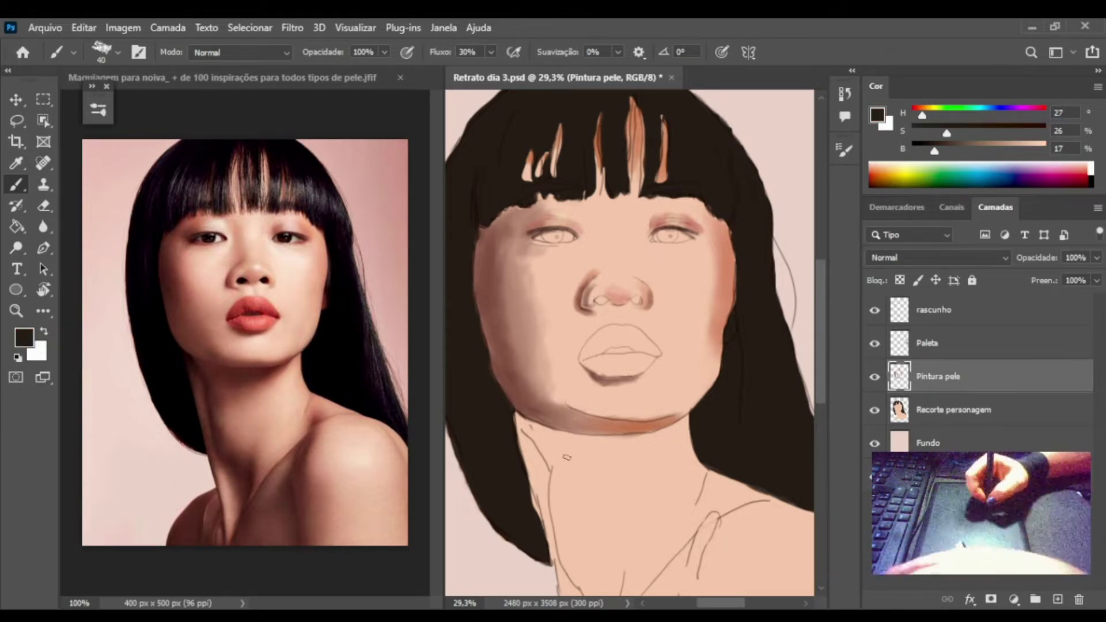
pyautogui.keyDown('alt'); pyautogui.click(714, 356); pyautogui.keyUp('alt')
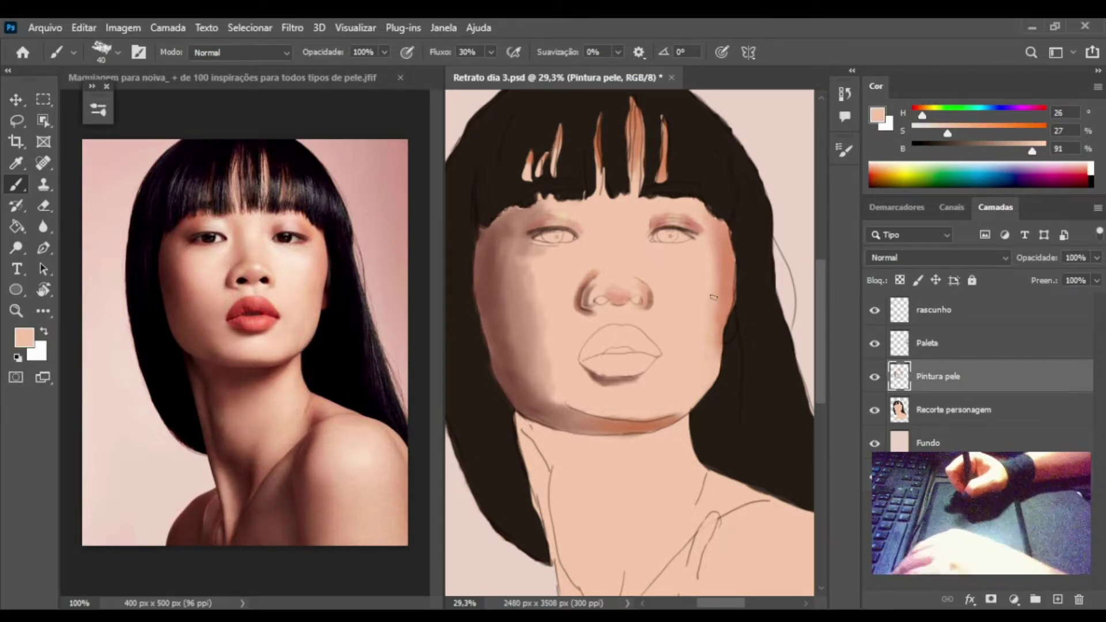
pyautogui.keyDown('alt'); pyautogui.click(657, 406); pyautogui.keyUp('alt')
pyautogui.press(']')
pyautogui.press(']')
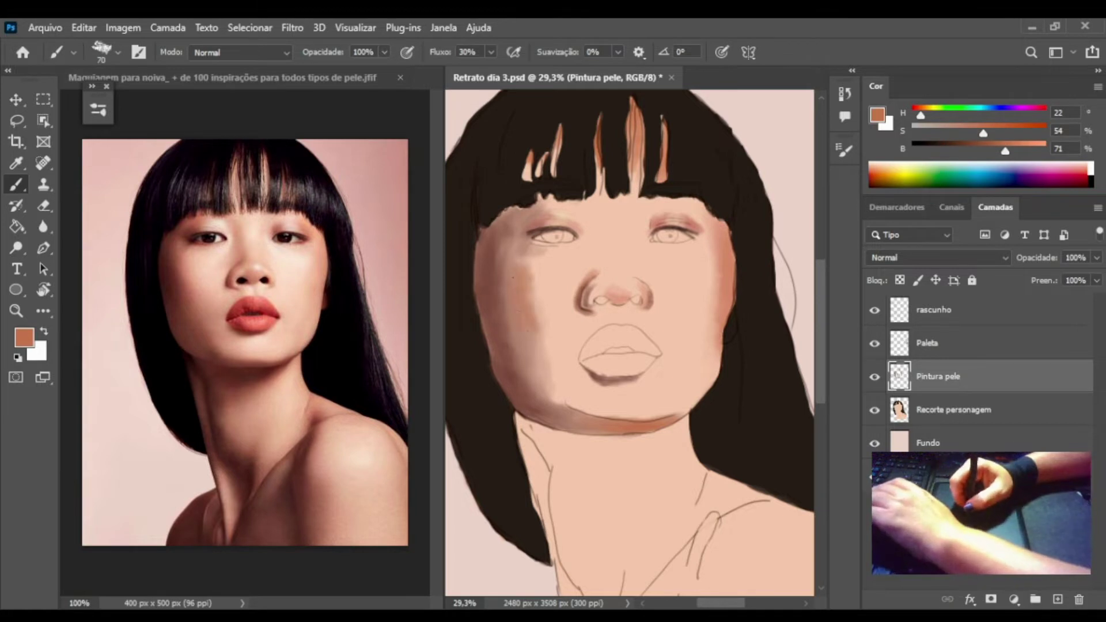
pyautogui.keyDown('alt'); pyautogui.click(524, 310); pyautogui.keyUp('alt')
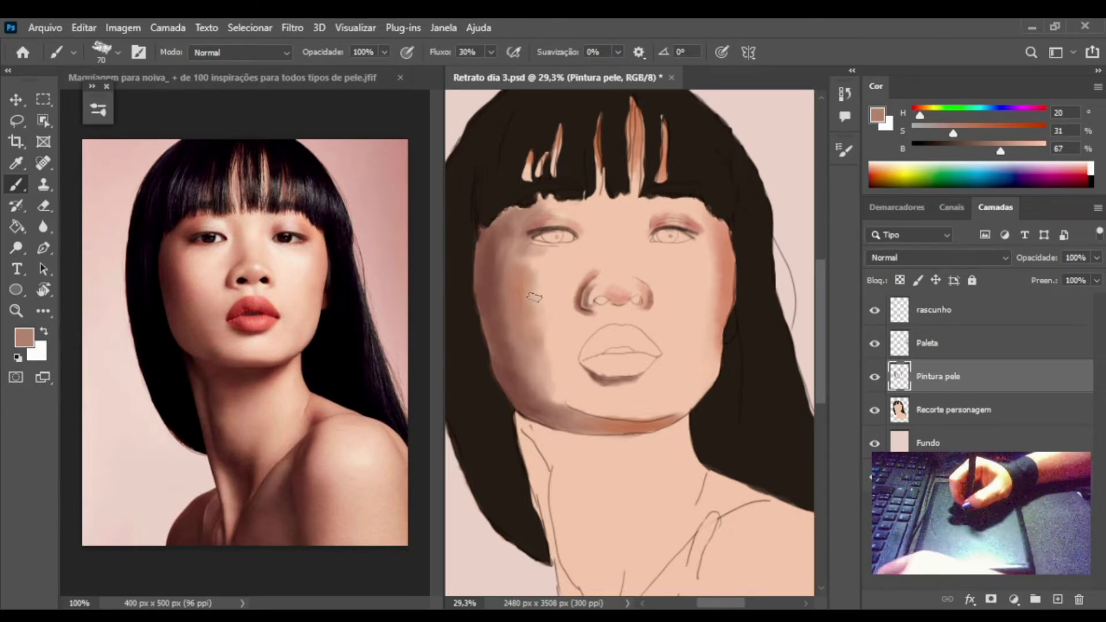
pyautogui.keyDown('alt'); pyautogui.click(528, 272); pyautogui.keyUp('alt')
pyautogui.keyDown('alt'); pyautogui.click(731, 277); pyautogui.keyUp('alt')
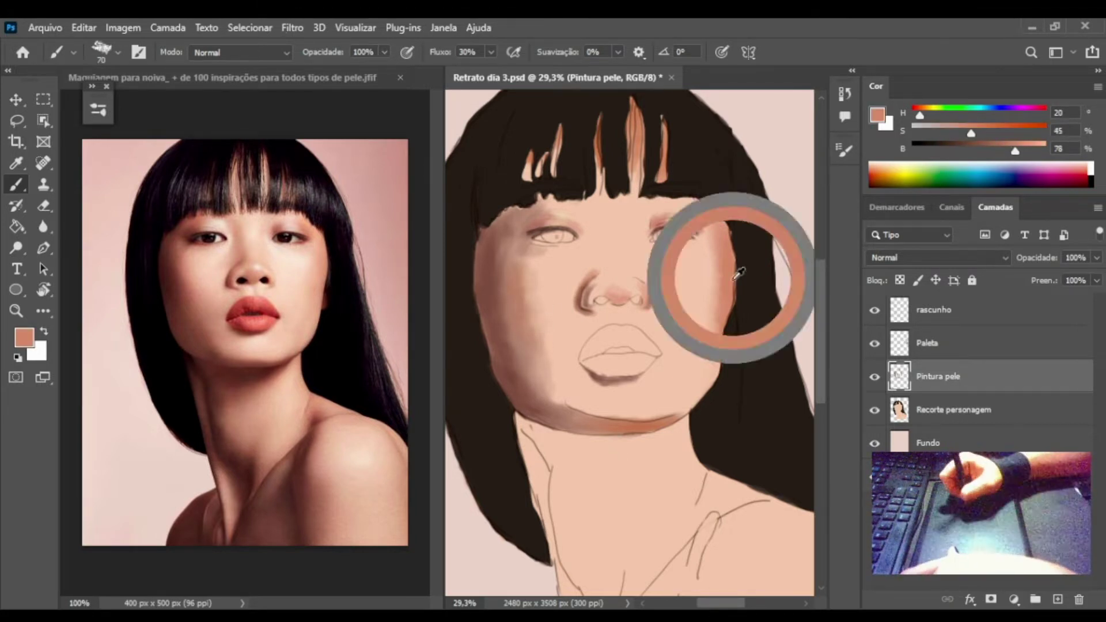
pyautogui.keyDown('alt'); pyautogui.click(504, 264); pyautogui.keyUp('alt')
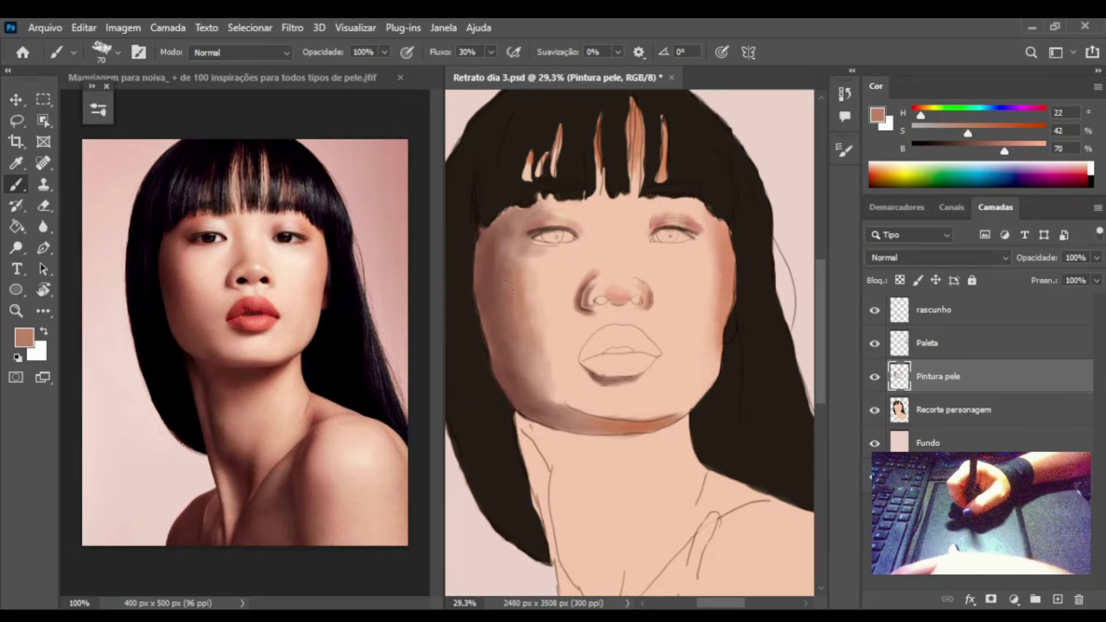
pyautogui.moveTo(534, 348); pyautogui.dragTo(557, 395)
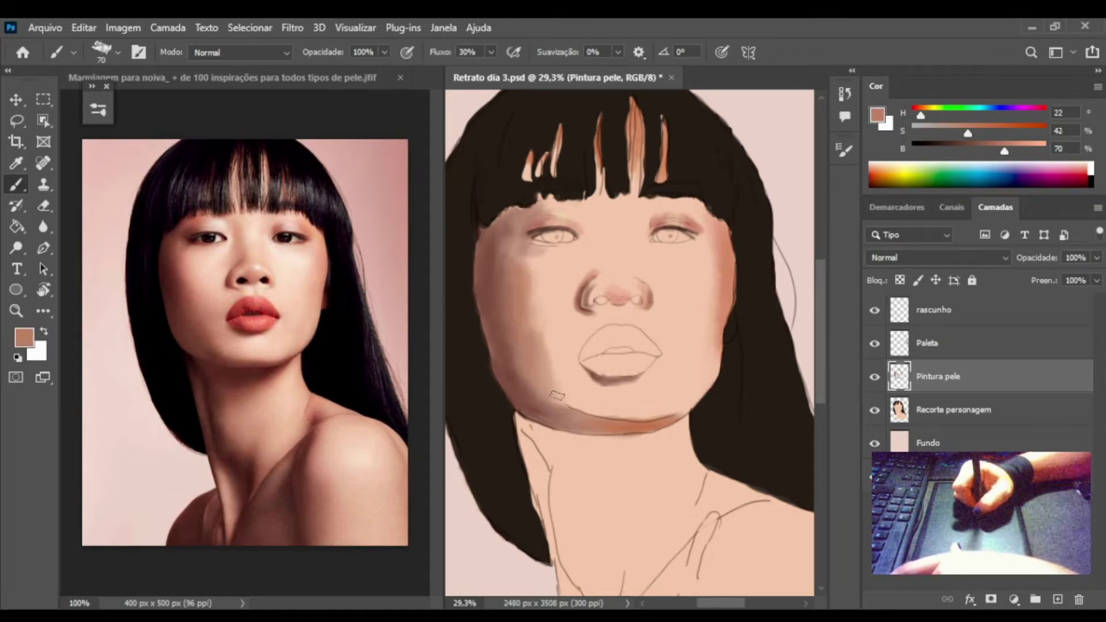
# Layer darker brown shading along the left jaw and chin between sampled peach tones.
pyautogui.keyDown('alt'); pyautogui.click(567, 360); pyautogui.keyUp('alt')
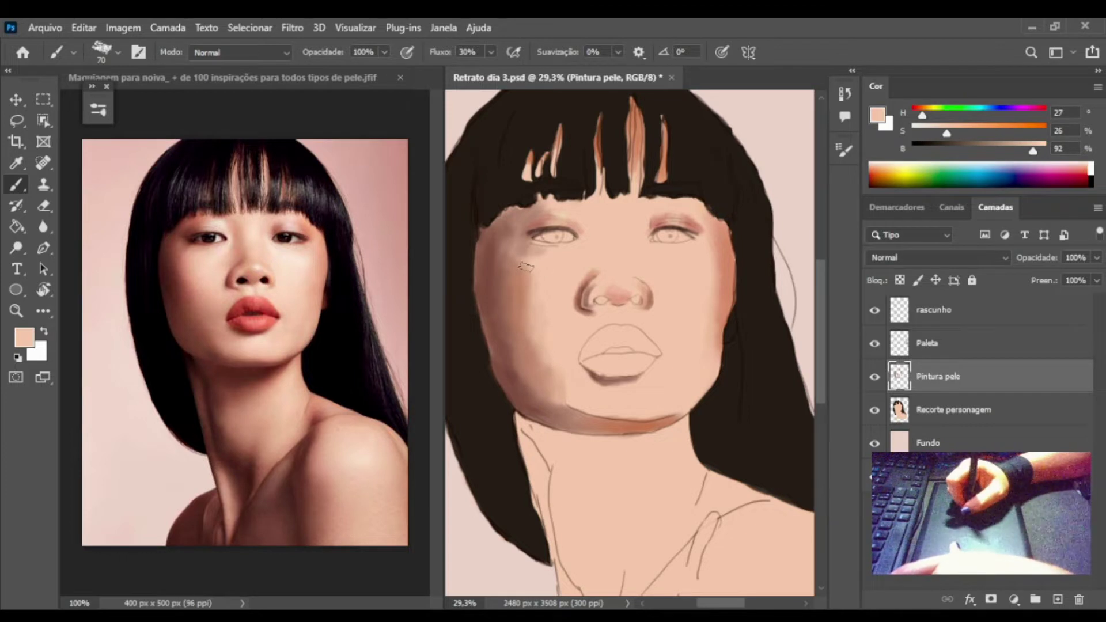
pyautogui.keyDown('alt'); pyautogui.click(521, 369); pyautogui.keyUp('alt')
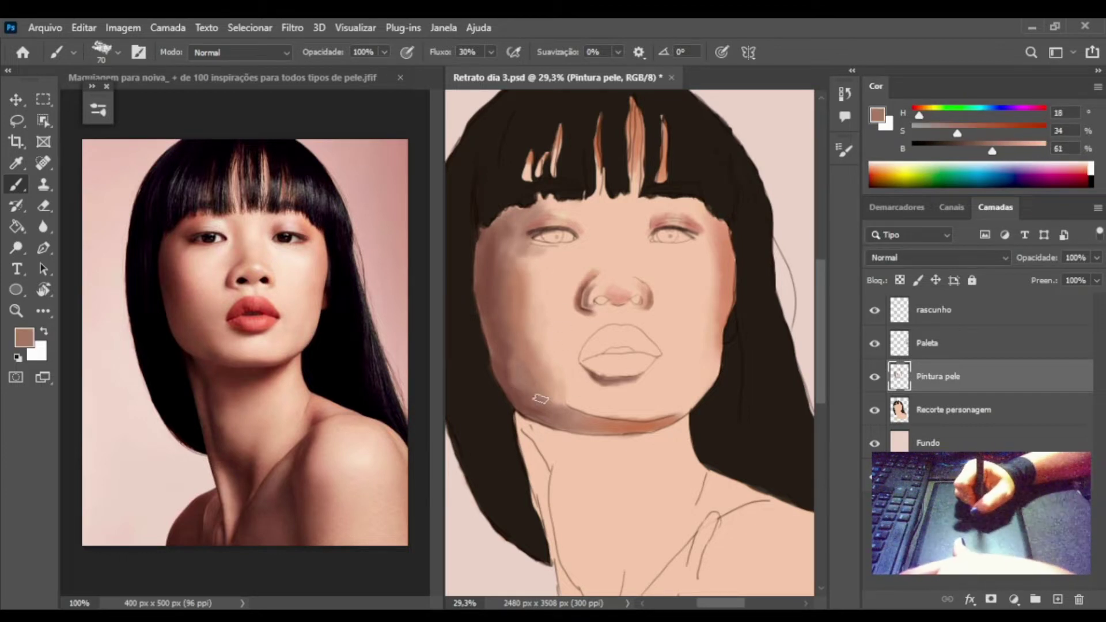
pyautogui.moveTo(522, 363)
pyautogui.mouseDown()
pyautogui.moveTo(527, 395)
pyautogui.moveTo(594, 414)
pyautogui.moveTo(547, 357)
pyautogui.moveTo(557, 357)
pyautogui.mouseUp()
pyautogui.keyDown('alt'); pyautogui.click(510, 322); pyautogui.keyUp('alt')
pyautogui.keyDown('alt'); pyautogui.click(562, 383); pyautogui.keyUp('alt')
pyautogui.keyDown('alt'); pyautogui.click(544, 337); pyautogui.keyUp('alt')
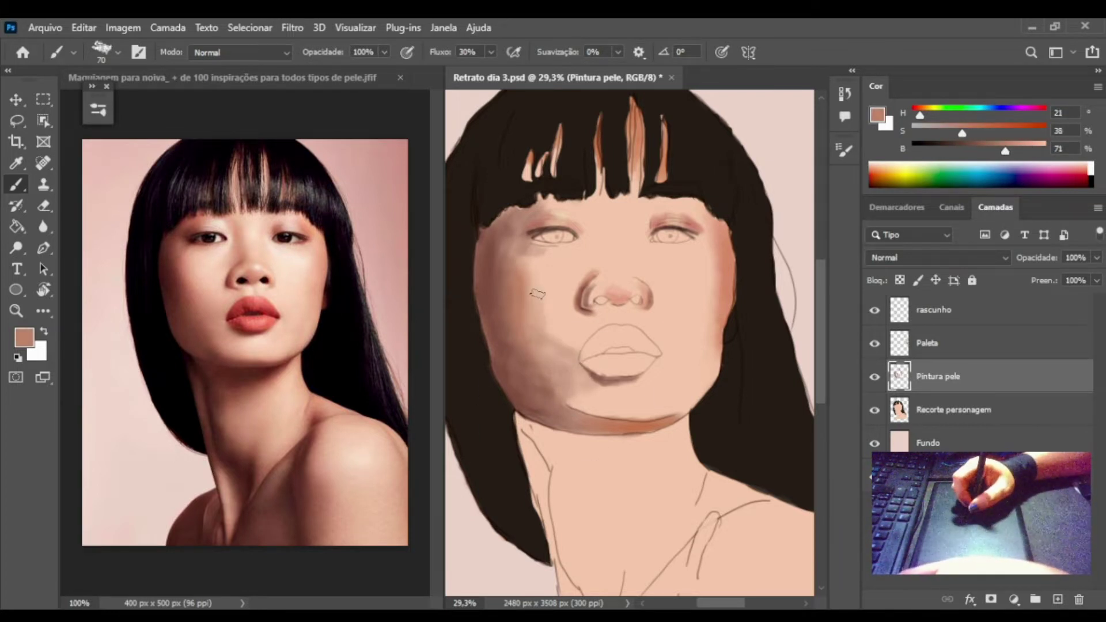
pyautogui.keyDown('alt'); pyautogui.click(579, 329); pyautogui.keyUp('alt')
pyautogui.moveTo(579, 328); pyautogui.dragTo(572, 383)
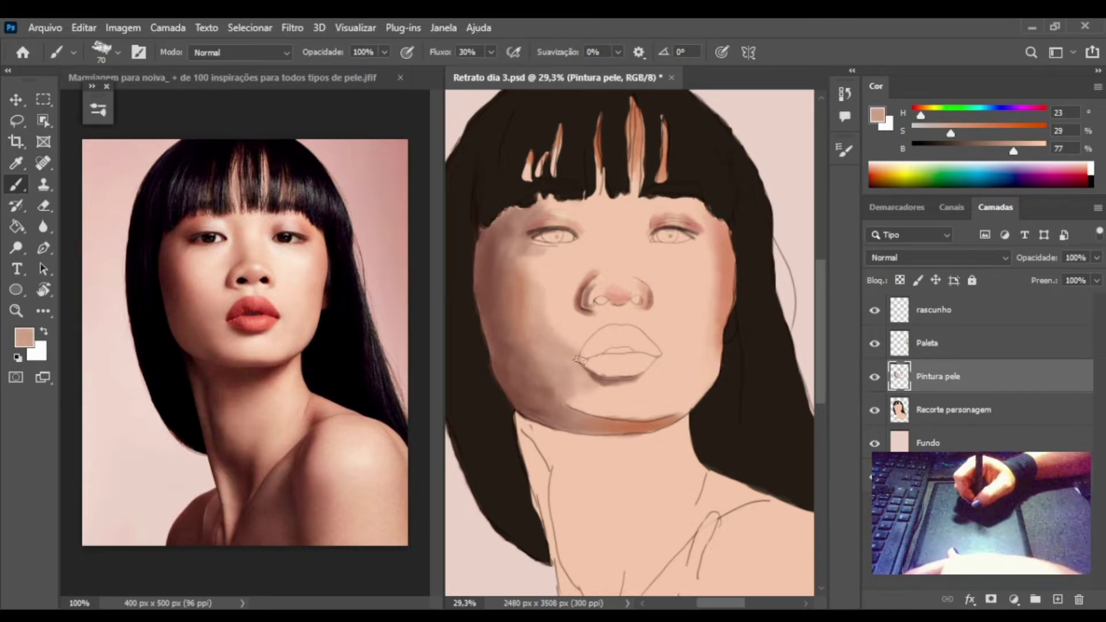
pyautogui.keyDown('alt'); pyautogui.click(555, 300); pyautogui.keyUp('alt')
# Paint darker brown shading along the jawline with a smaller brush.
pyautogui.scroll(-1, 723, 469)
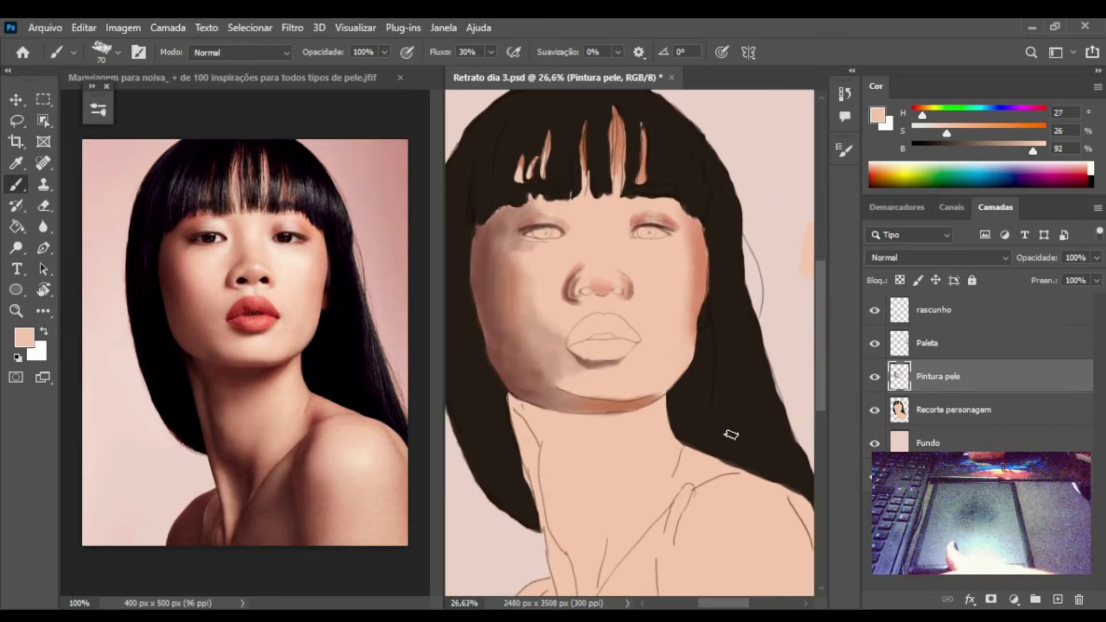
pyautogui.keyDown('alt'); pyautogui.click(564, 333); pyautogui.keyUp('alt')
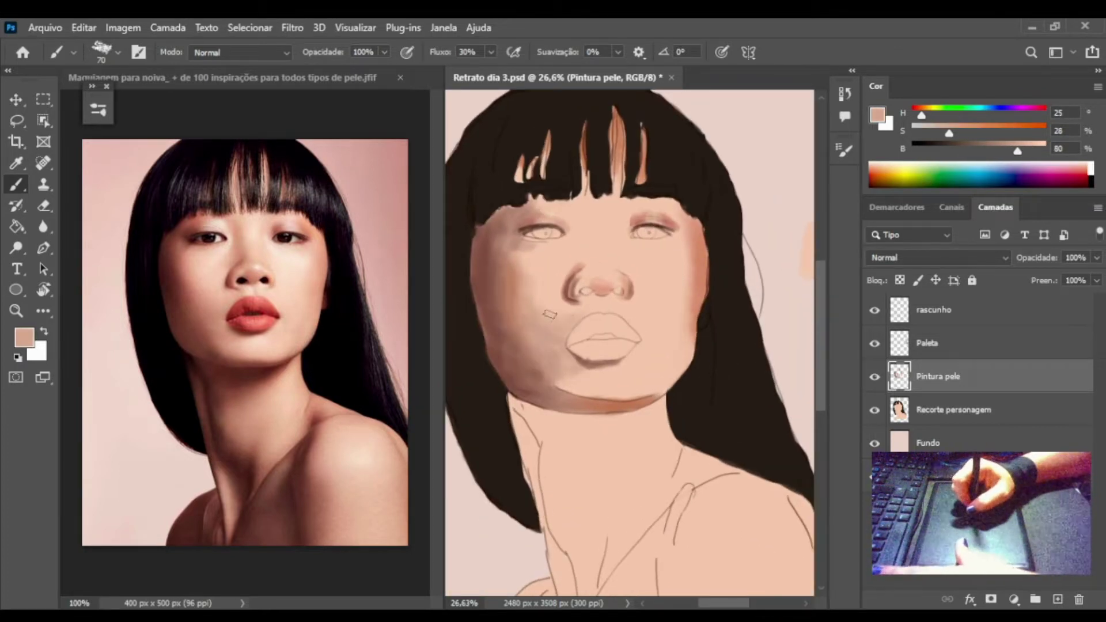
pyautogui.keyDown('alt'); pyautogui.click(467, 279); pyautogui.keyUp('alt')
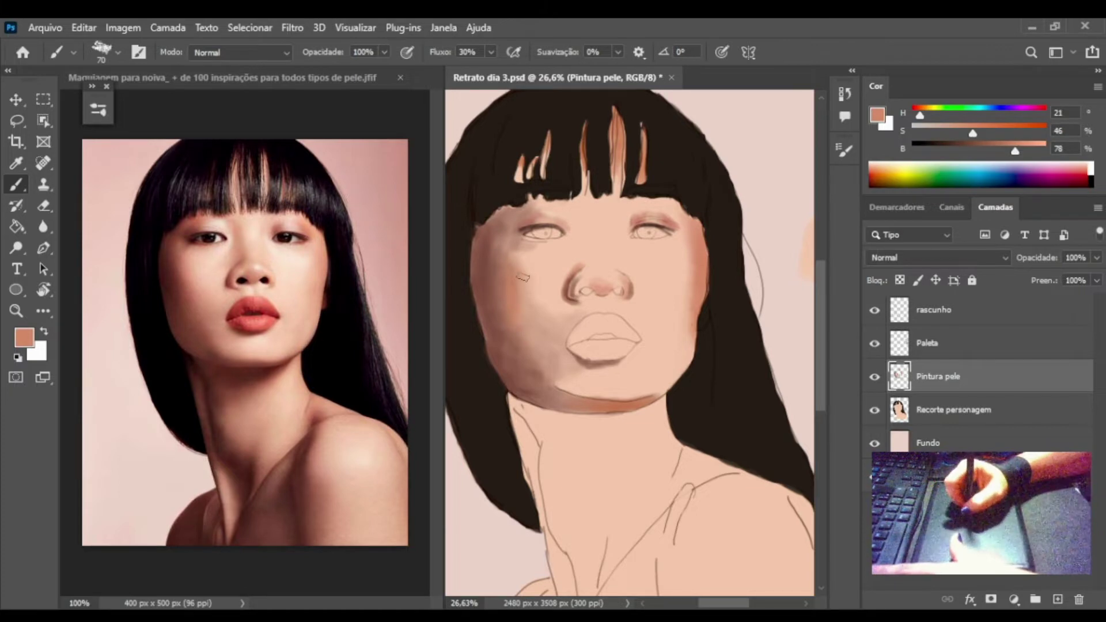
pyautogui.keyDown('alt'); pyautogui.click(526, 383); pyautogui.keyUp('alt')
pyautogui.moveTo(534, 377); pyautogui.dragTo(507, 444)
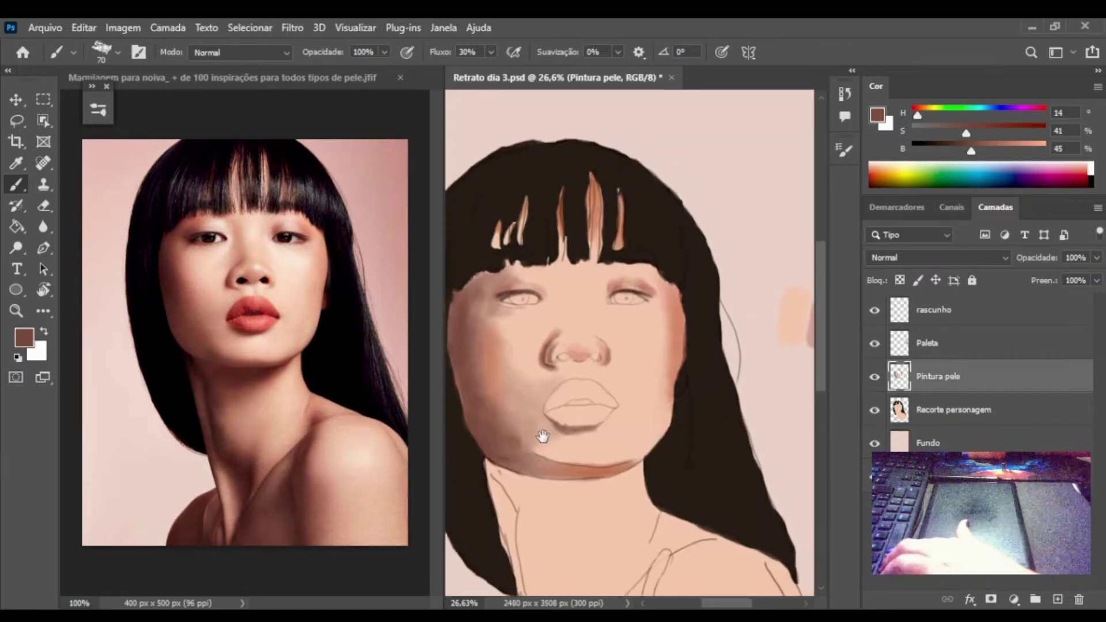
pyautogui.press('[')
pyautogui.keyDown('alt'); pyautogui.click(540, 449); pyautogui.keyUp('alt')
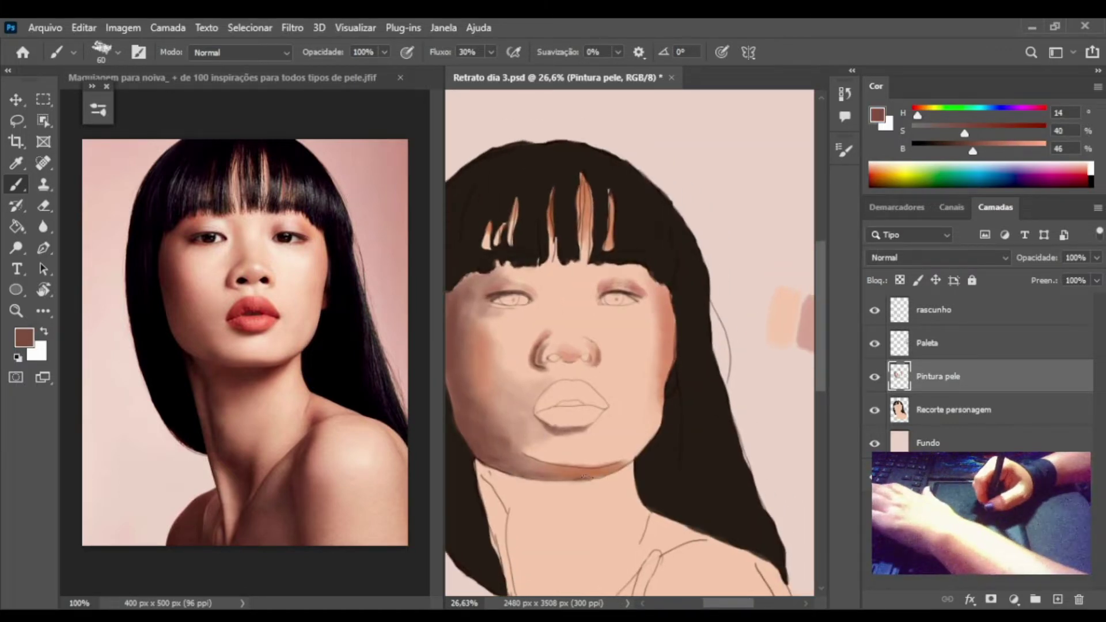
pyautogui.press('[')
pyautogui.moveTo(586, 477)
pyautogui.mouseDown()
pyautogui.moveTo(627, 464)
pyautogui.moveTo(669, 398)
pyautogui.mouseUp()
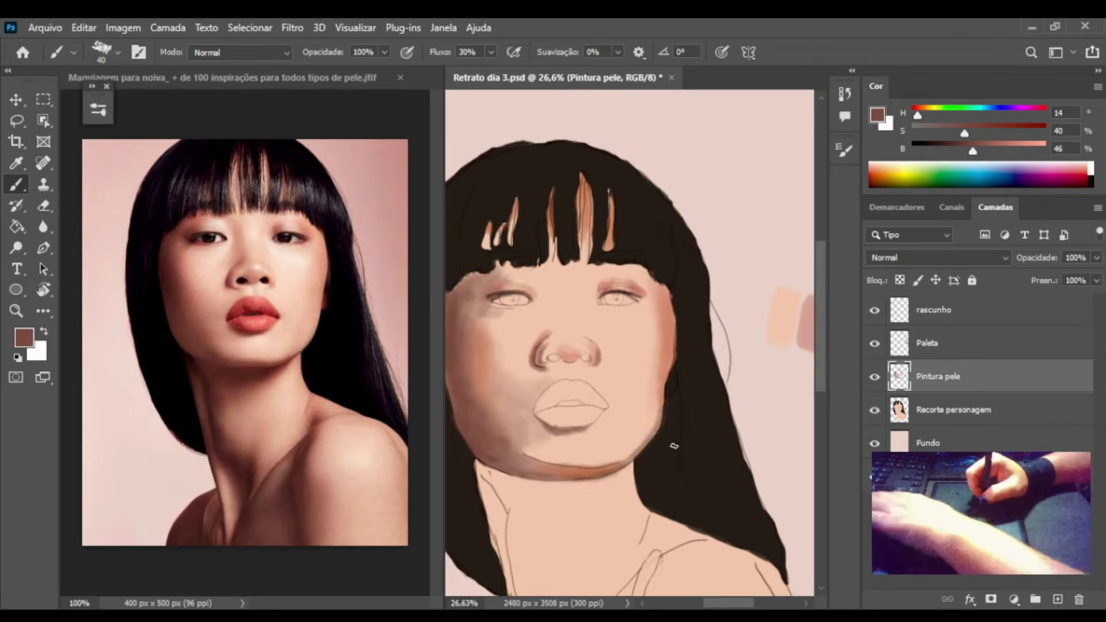
# Add a dark hair-brown stroke along the right jaw, then resample a peach tone.
pyautogui.keyDown('alt'); pyautogui.click(671, 403); pyautogui.keyUp('alt')
pyautogui.moveTo(647, 323); pyautogui.dragTo(687, 241)
pyautogui.keyDown('alt'); pyautogui.click(497, 297); pyautogui.keyUp('alt')
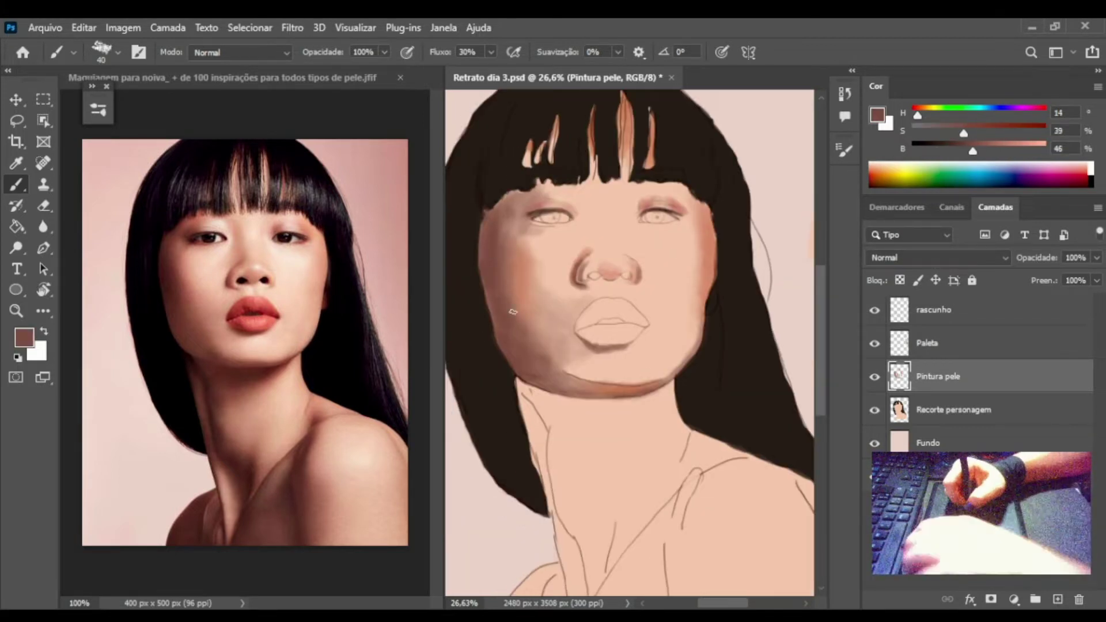
pyautogui.moveTo(723, 207); pyautogui.dragTo(513, 286)
pyautogui.moveTo(588, 395); pyautogui.dragTo(801, 395)
pyautogui.press('[')
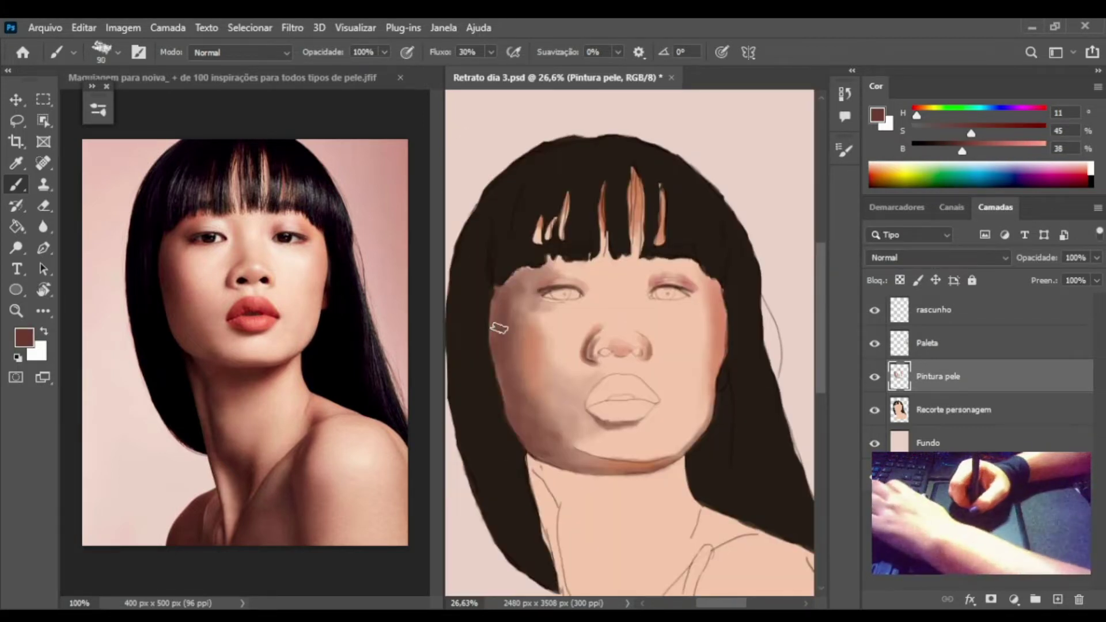
pyautogui.press('[')
pyautogui.press('[')
pyautogui.press('[')
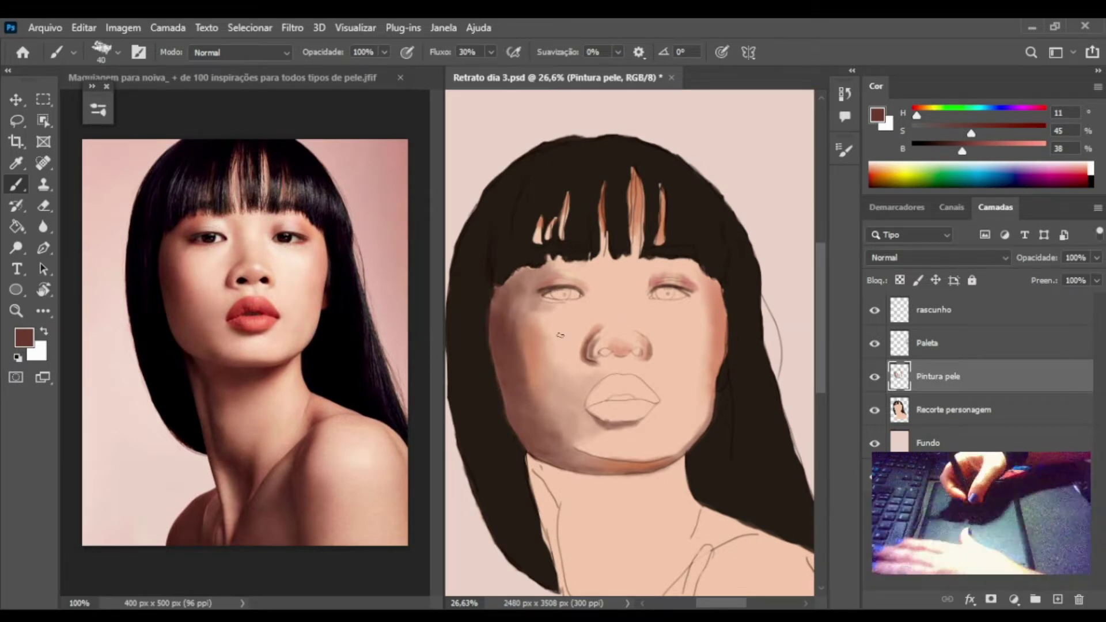
pyautogui.keyDown('alt'); pyautogui.click(516, 280); pyautogui.keyUp('alt')
pyautogui.press(']')
pyautogui.press(']')
pyautogui.press(']')
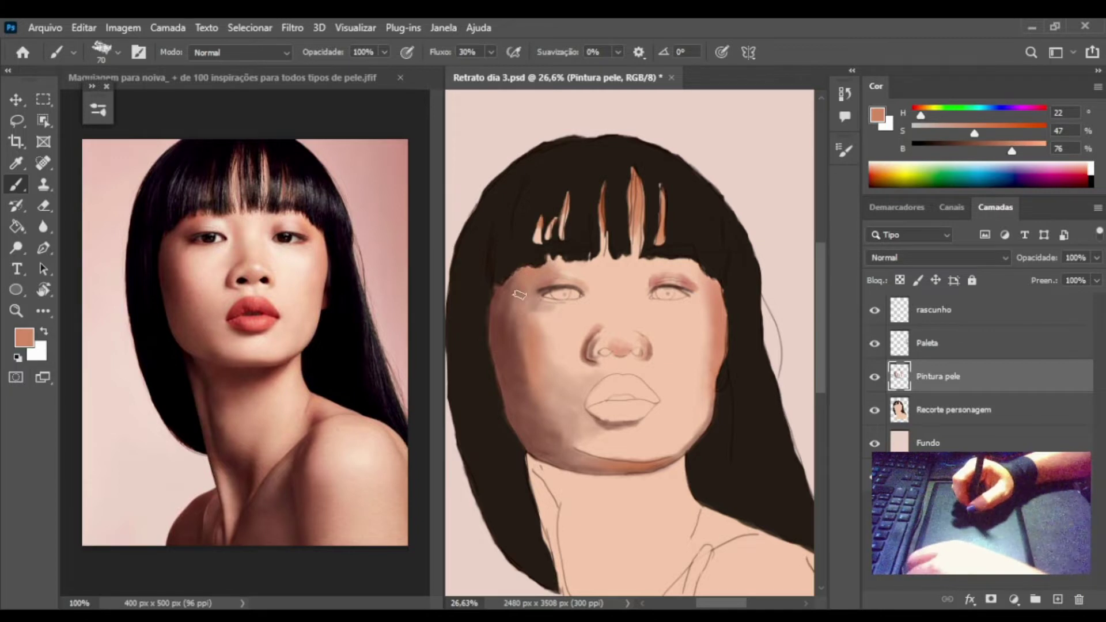
# Shade the left side of the nose bridge with the resampled cheek tone.
pyautogui.moveTo(709, 442); pyautogui.dragTo(654, 341)
pyautogui.keyDown('alt'); pyautogui.click(679, 214); pyautogui.keyUp('alt')
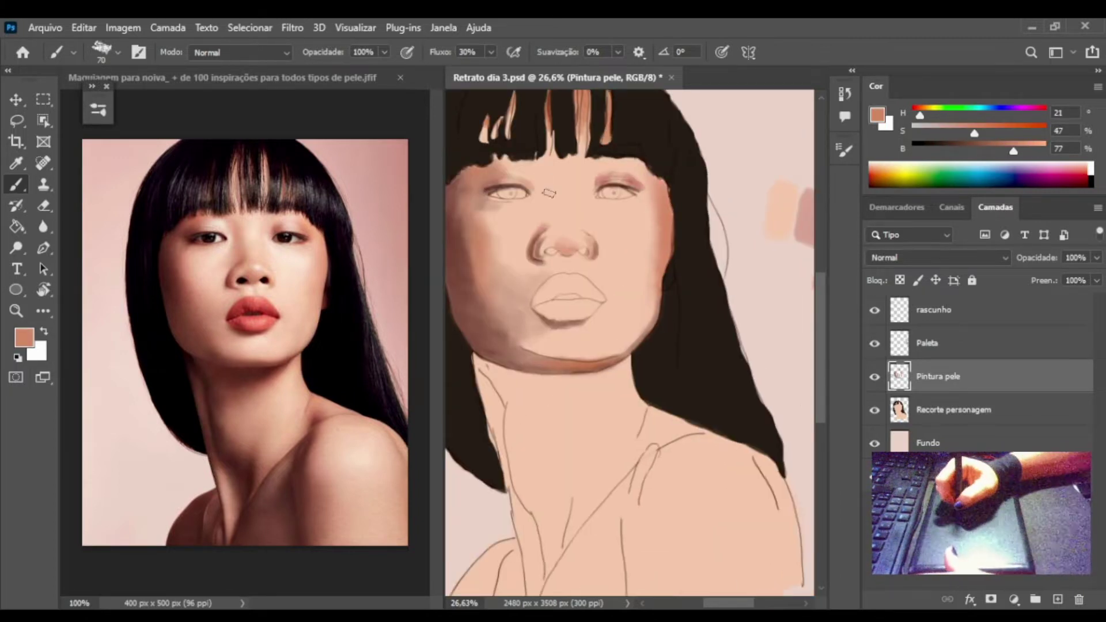
pyautogui.press('[')
pyautogui.press('[')
pyautogui.press('[')
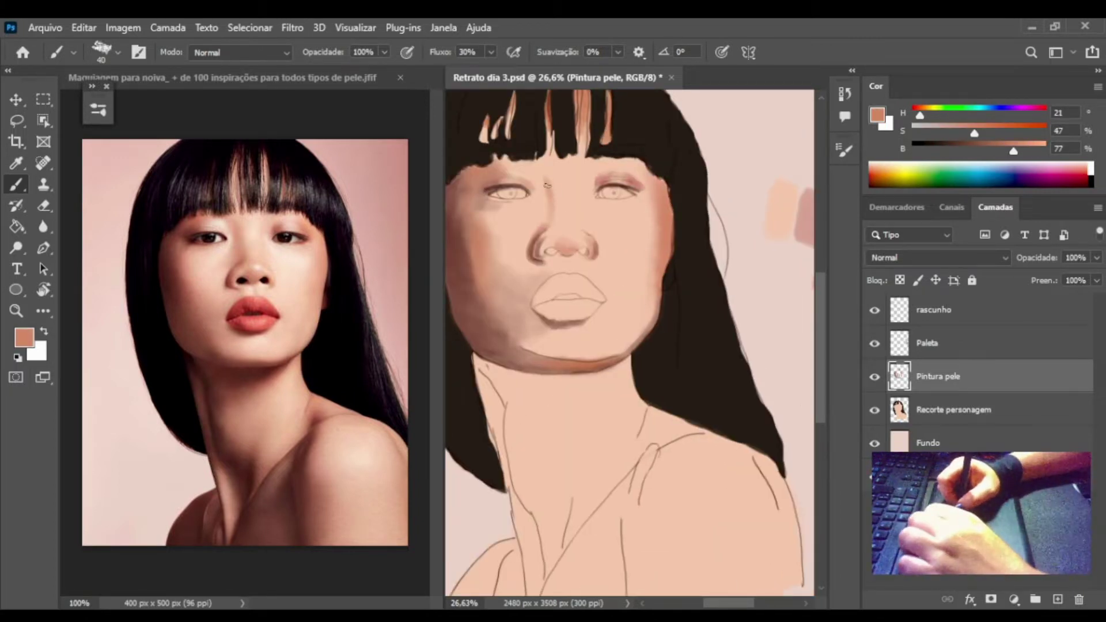
pyautogui.moveTo(547, 185); pyautogui.dragTo(544, 215)
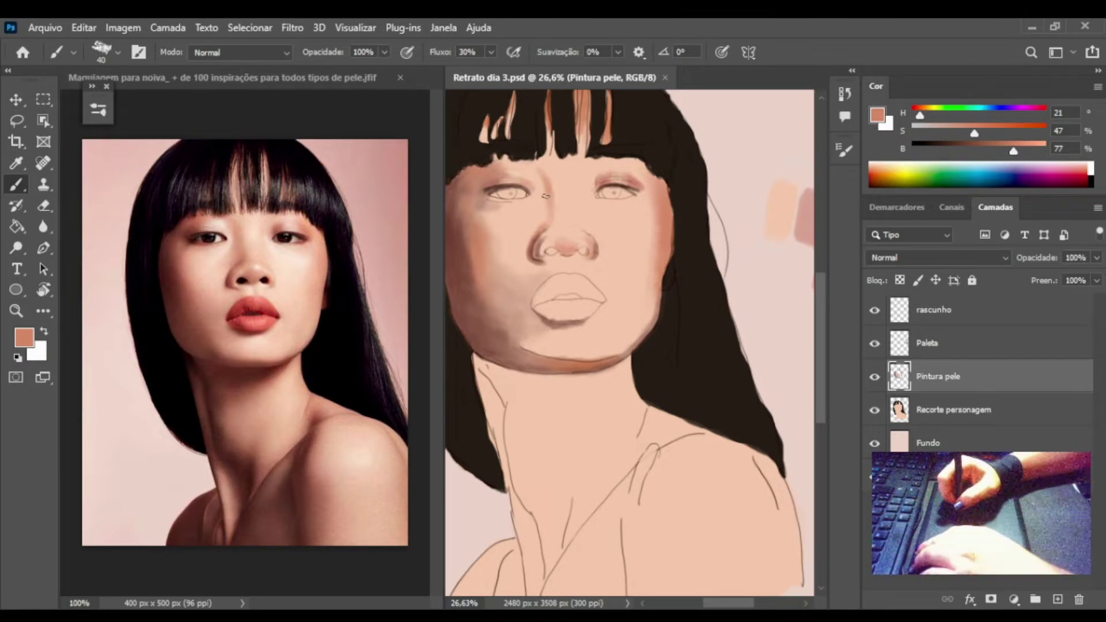
pyautogui.press(']')
pyautogui.press(']')
pyautogui.press(']')
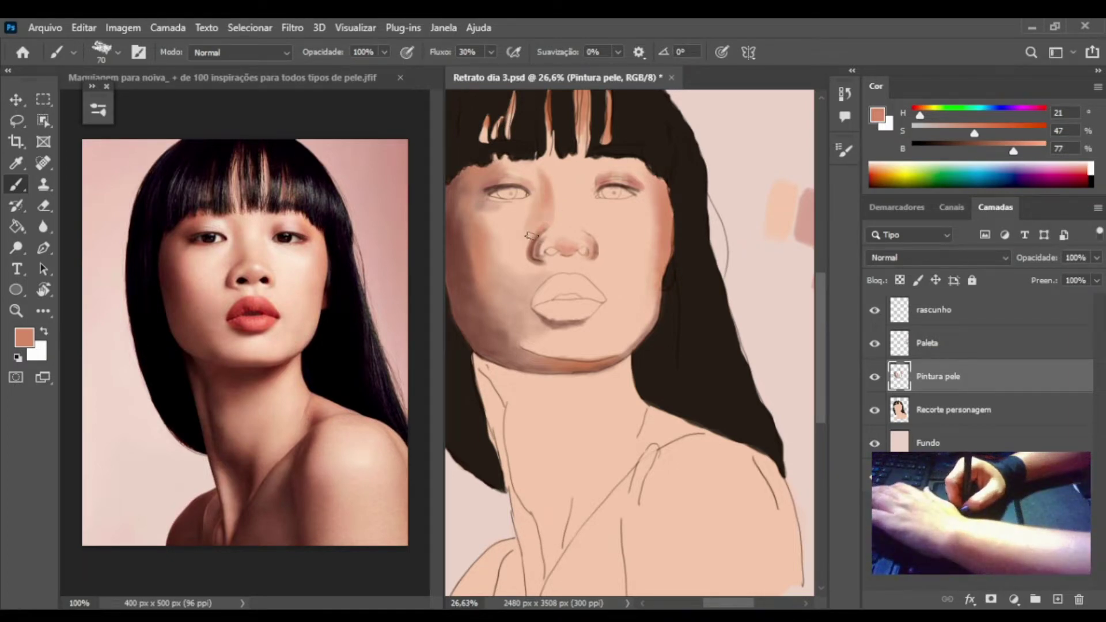
# Sample lighter skin and darker pink tones to highlight the nose and upper lip.
pyautogui.keyDown('alt'); pyautogui.click(521, 231); pyautogui.keyUp('alt')
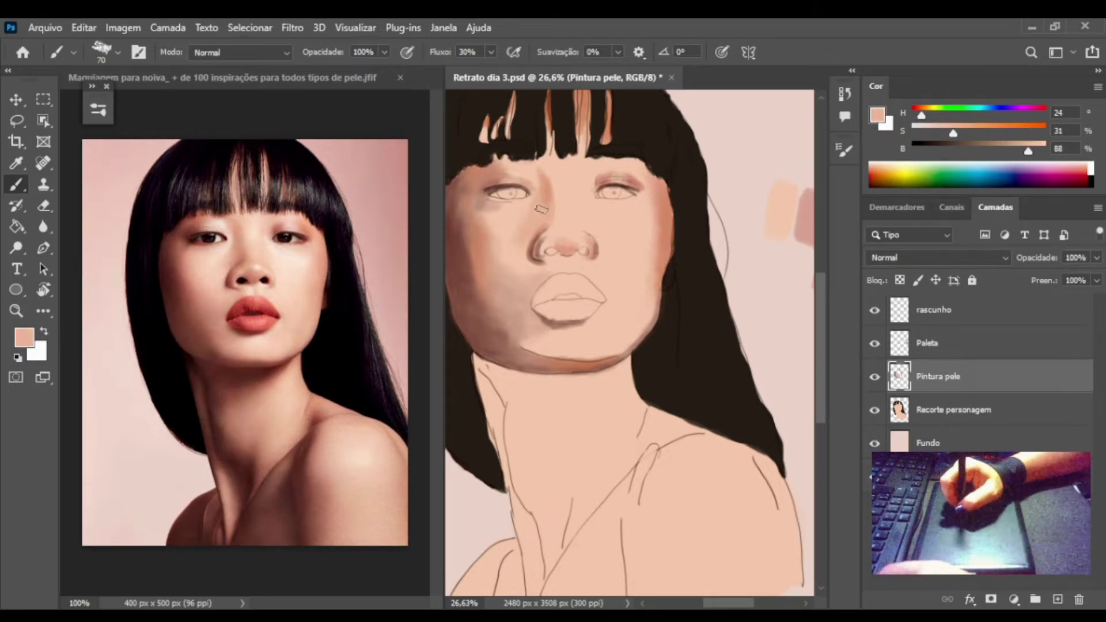
pyautogui.keyDown('alt'); pyautogui.click(545, 185); pyautogui.keyUp('alt')
pyautogui.press('[')
pyautogui.press('[')
pyautogui.press('[')
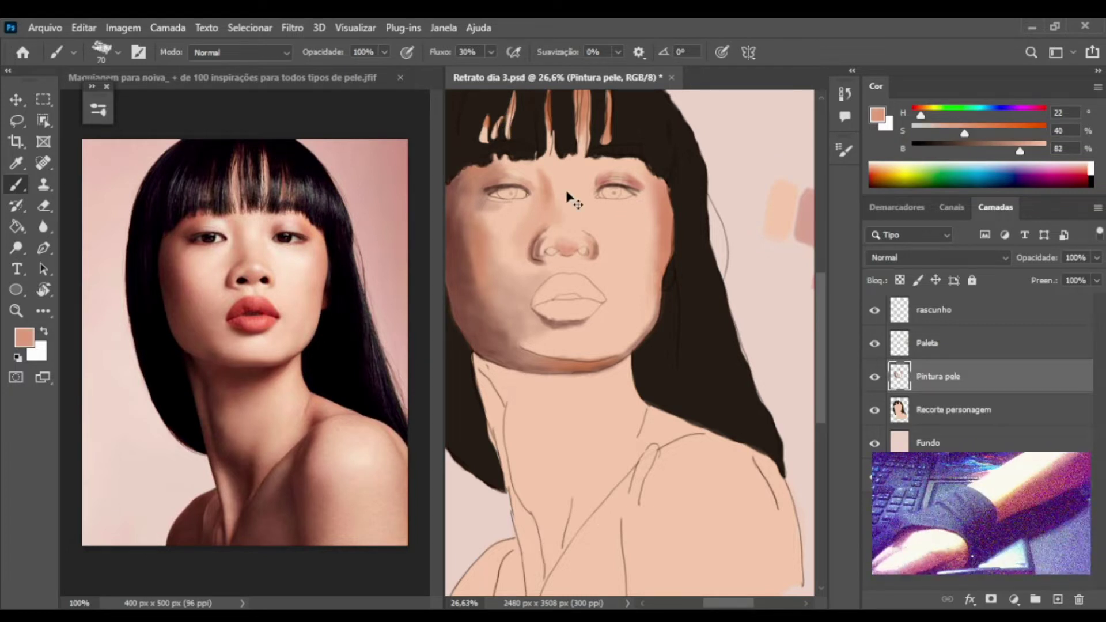
pyautogui.keyDown('alt'); pyautogui.click(551, 220); pyautogui.keyUp('alt')
pyautogui.keyDown('alt'); pyautogui.click(540, 227); pyautogui.keyUp('alt')
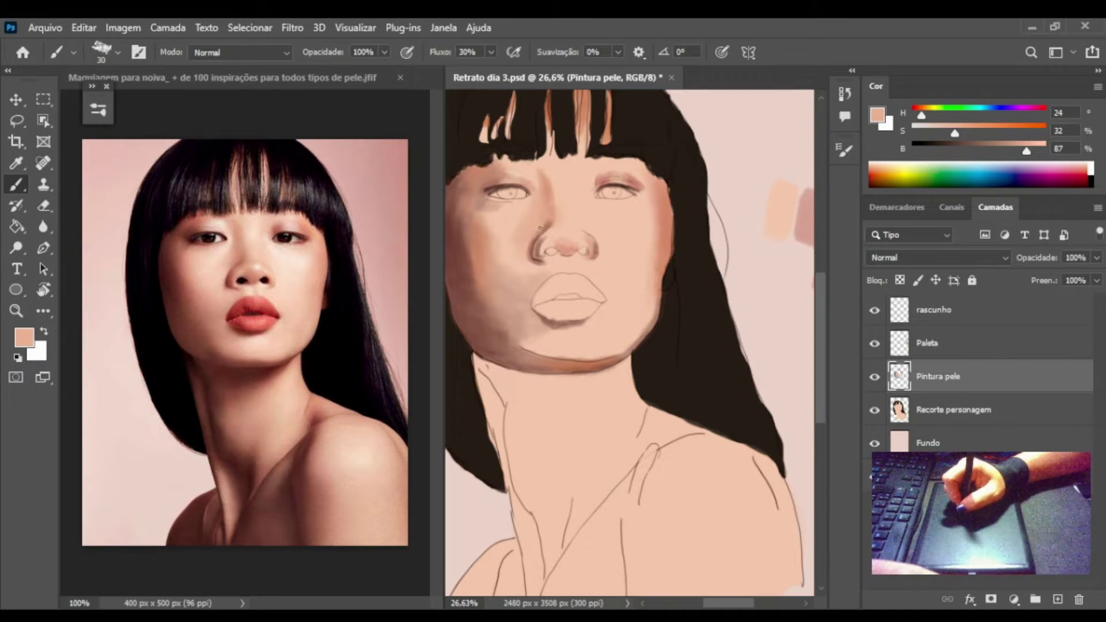
pyautogui.keyDown('alt'); pyautogui.click(576, 279); pyautogui.keyUp('alt')
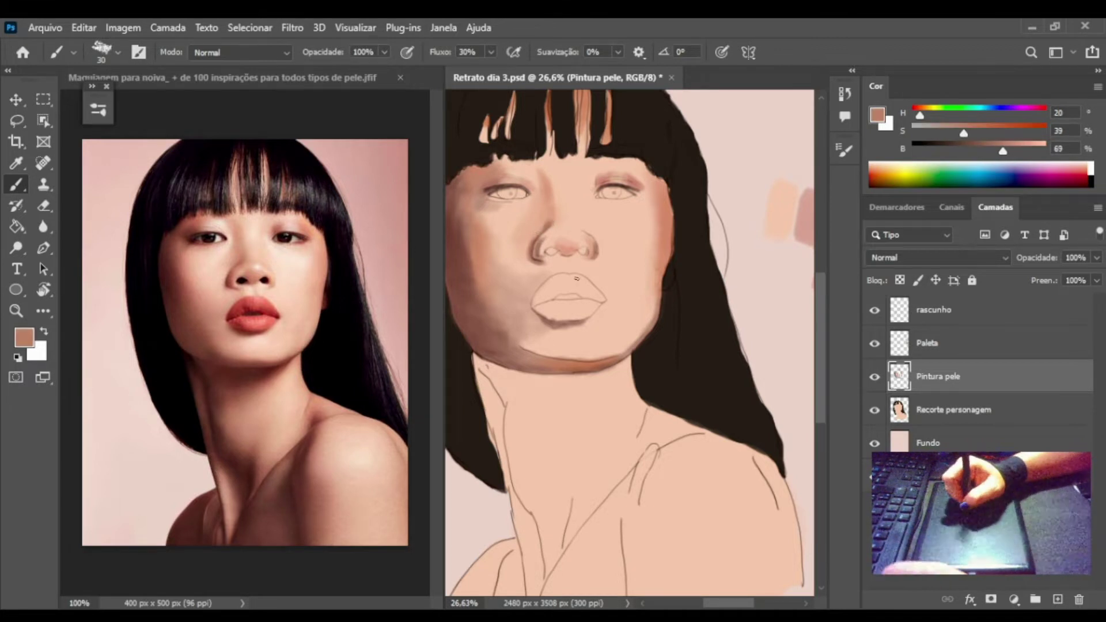
pyautogui.keyDown('alt'); pyautogui.click(545, 235); pyautogui.keyUp('alt')
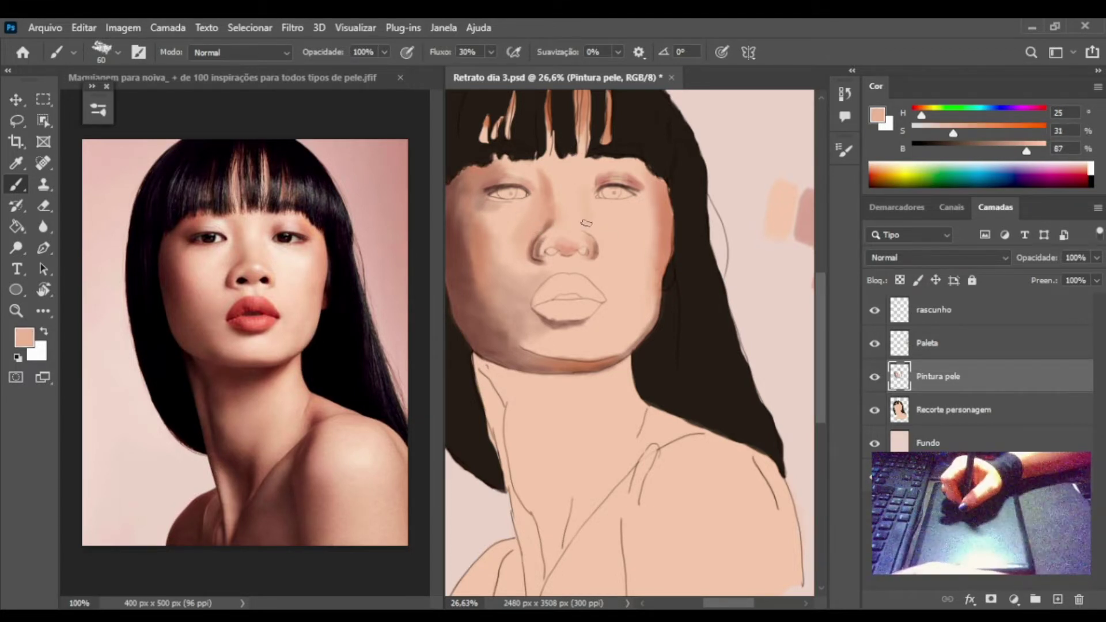
pyautogui.keyDown('alt'); pyautogui.click(635, 276); pyautogui.keyUp('alt')
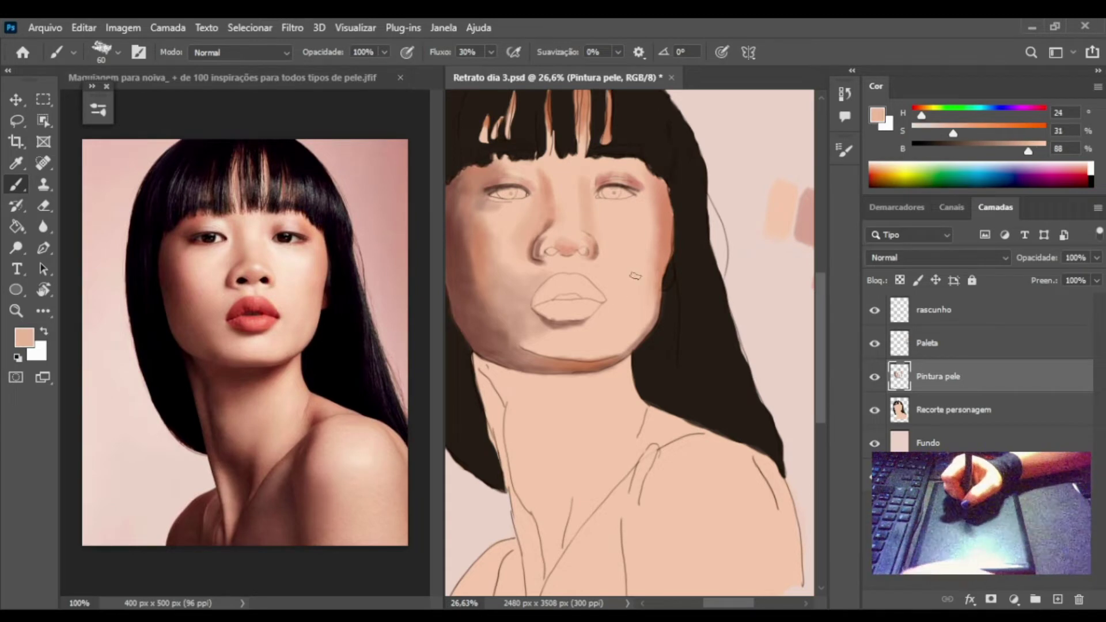
pyautogui.keyDown('alt'); pyautogui.click(296, 255); pyautogui.keyUp('alt')
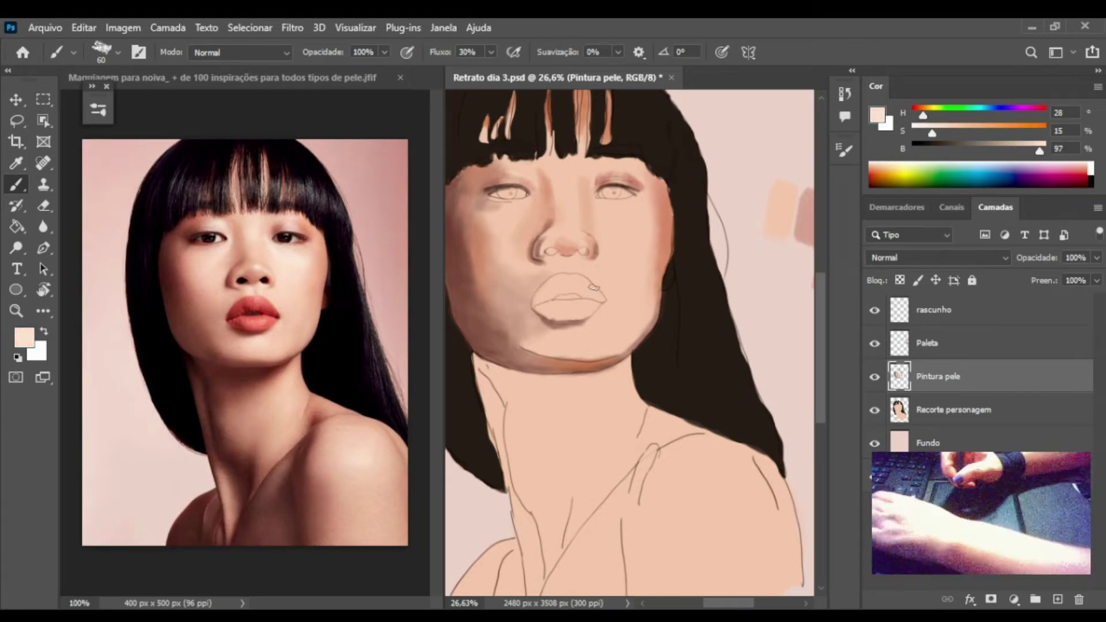
pyautogui.press(']')
pyautogui.press(']')
pyautogui.press(']')
# Zoom in on the nose and paint the right nostril dark brown.
pyautogui.keyDown('alt'); pyautogui.click(733, 433); pyautogui.keyUp('alt')
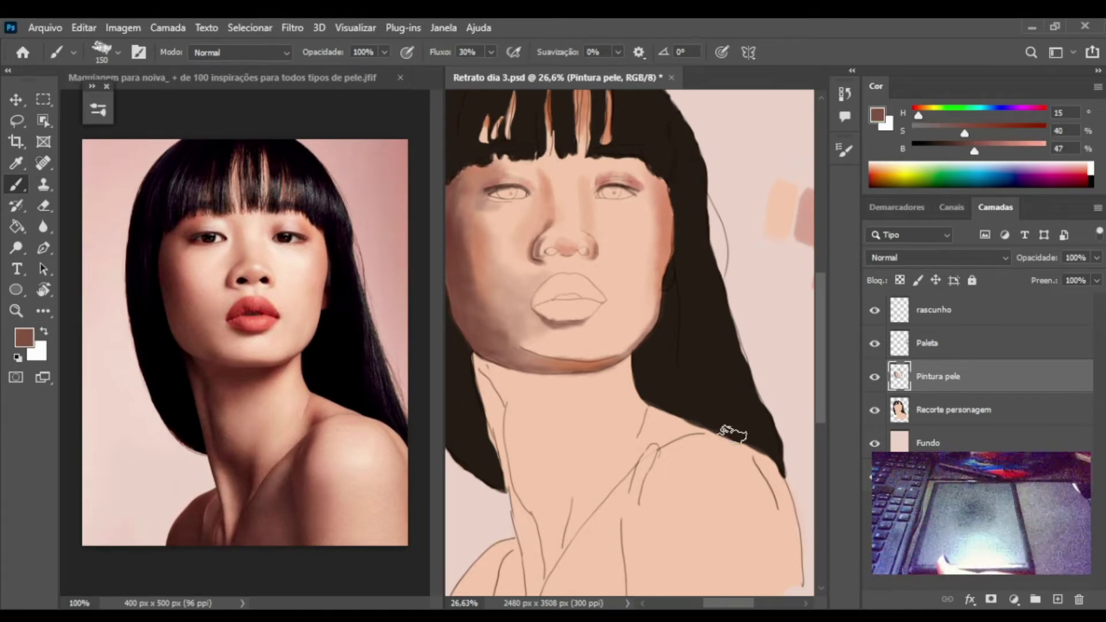
pyautogui.scroll(2, 661, 331)
pyautogui.press('l')
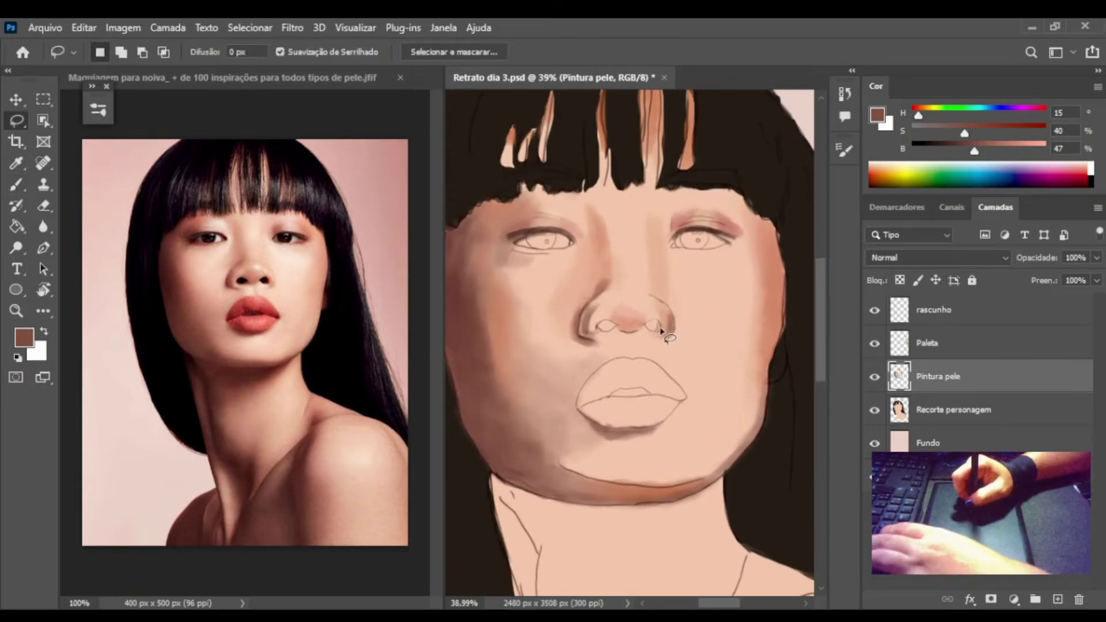
pyautogui.press('b')
pyautogui.keyDown('alt'); pyautogui.click(657, 329); pyautogui.keyUp('alt')
pyautogui.moveTo(645, 321); pyautogui.dragTo(656, 328)
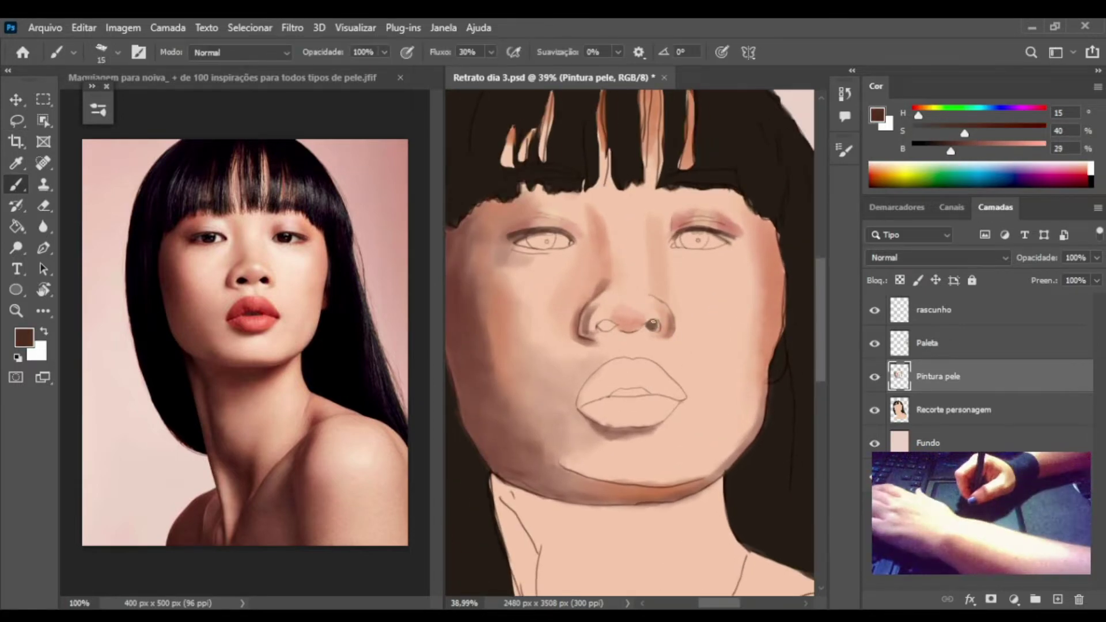
# Paint the left nostril dark brown, deepen the right one, and zoom back out.
pyautogui.press('l')
pyautogui.press('b')
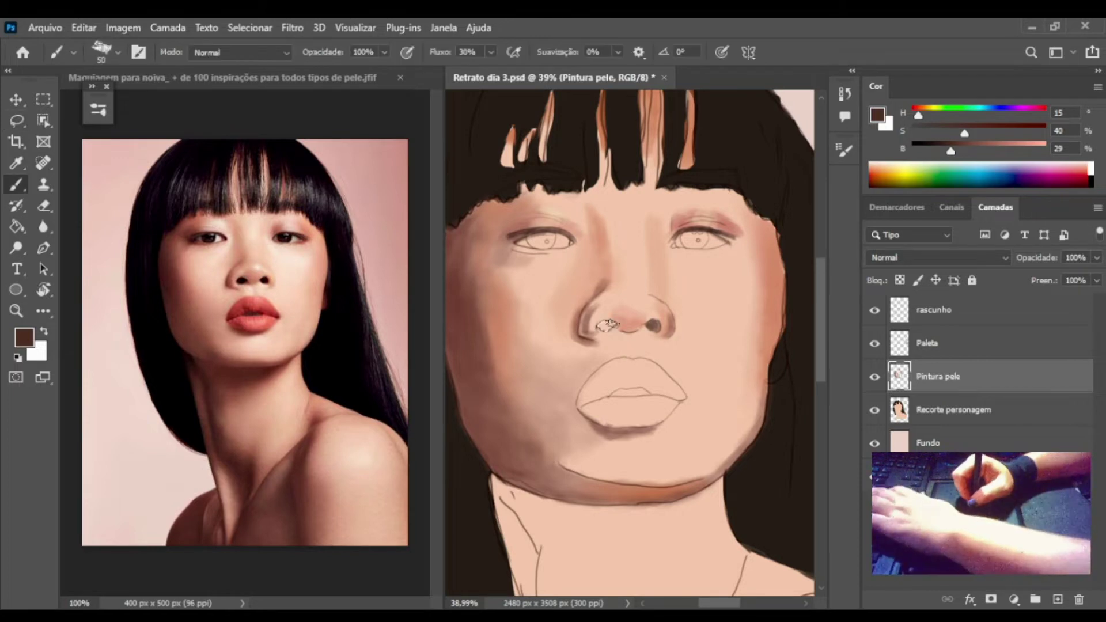
pyautogui.moveTo(604, 325); pyautogui.dragTo(615, 331)
pyautogui.scroll(3, 558, 324)
pyautogui.press('e')
pyautogui.press('b')
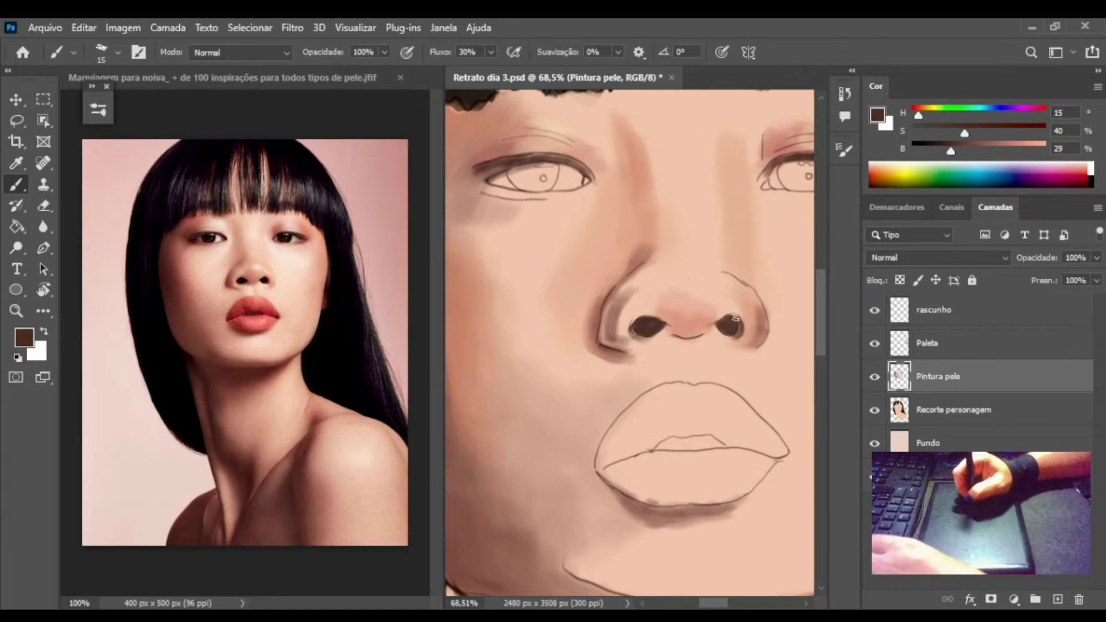
pyautogui.moveTo(736, 318); pyautogui.dragTo(737, 325)
pyautogui.scroll(-2, 738, 325)
pyautogui.scroll(-3, 799, 355)
pyautogui.scroll(-1, 800, 354)
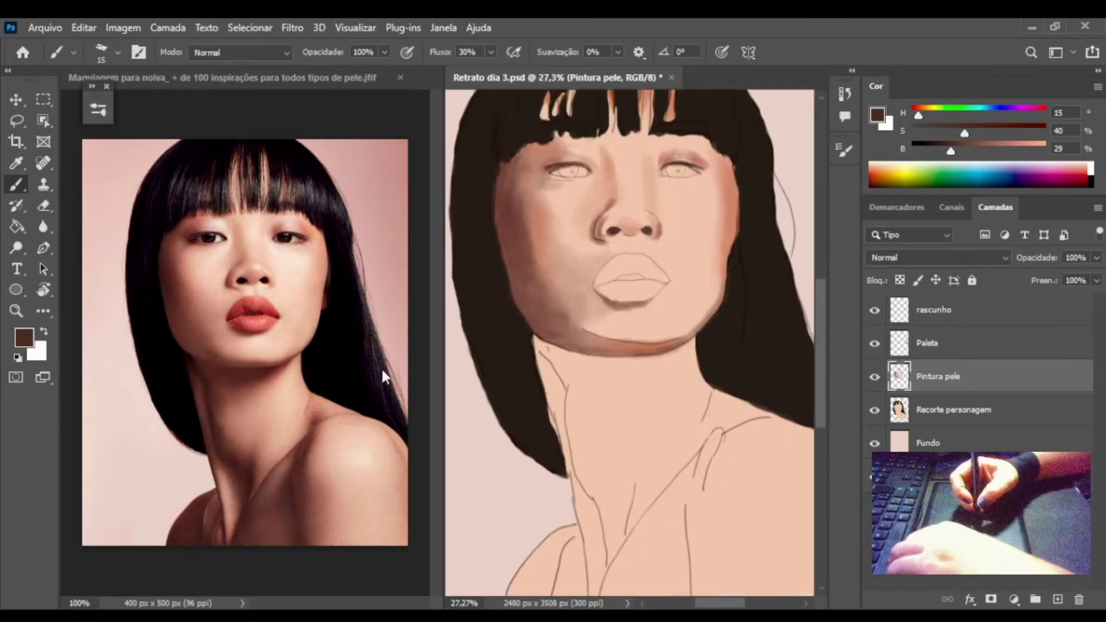
# Paint a dark brown shadow down the left side of the neck.
pyautogui.keyDown('alt'); pyautogui.click(546, 350); pyautogui.keyUp('alt')
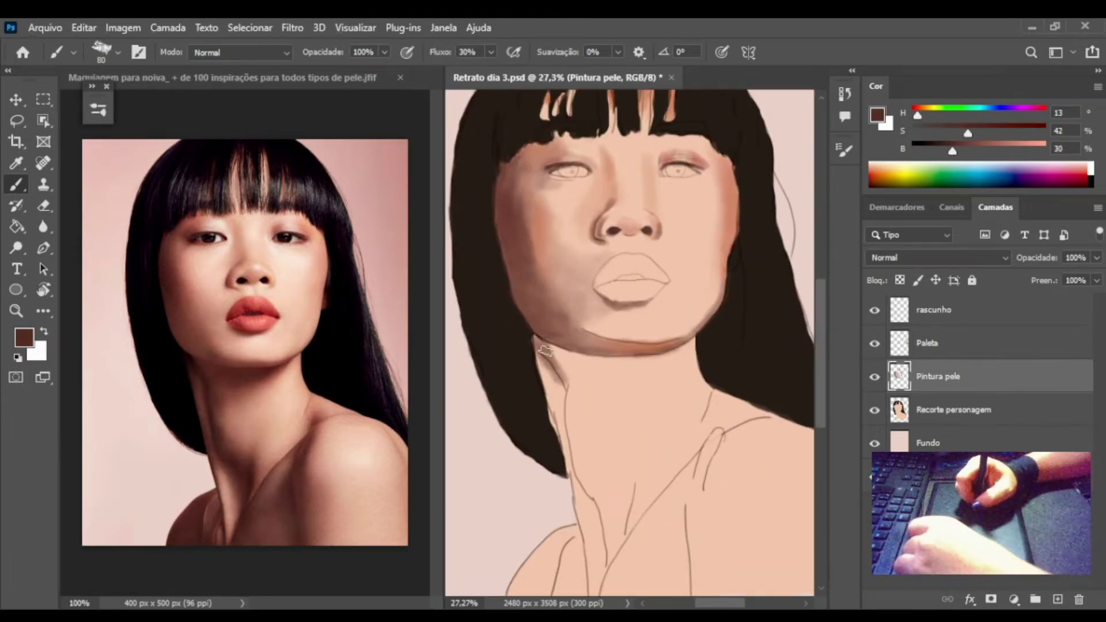
pyautogui.moveTo(546, 350); pyautogui.dragTo(554, 406)
pyautogui.moveTo(536, 350)
pyautogui.mouseDown()
pyautogui.moveTo(562, 438)
pyautogui.moveTo(561, 385)
pyautogui.mouseUp()
pyautogui.moveTo(576, 478); pyautogui.dragTo(593, 599)
pyautogui.scroll(-3, 593, 547)
pyautogui.moveTo(579, 391); pyautogui.dragTo(610, 432)
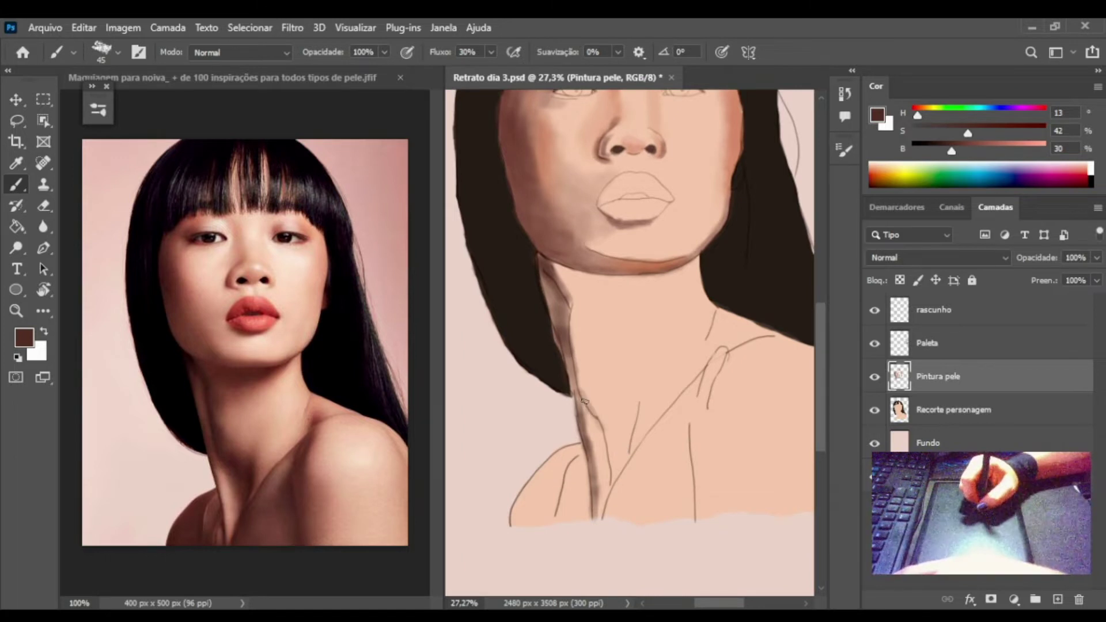
pyautogui.moveTo(574, 341); pyautogui.dragTo(614, 479)
# Deepen the brown shadow through the neck centre and lower neck with finer strokes.
pyautogui.moveTo(634, 403)
pyautogui.mouseDown()
pyautogui.moveTo(614, 480)
pyautogui.moveTo(616, 455)
pyautogui.moveTo(608, 461)
pyautogui.mouseUp()
pyautogui.moveTo(633, 403); pyautogui.dragTo(607, 478)
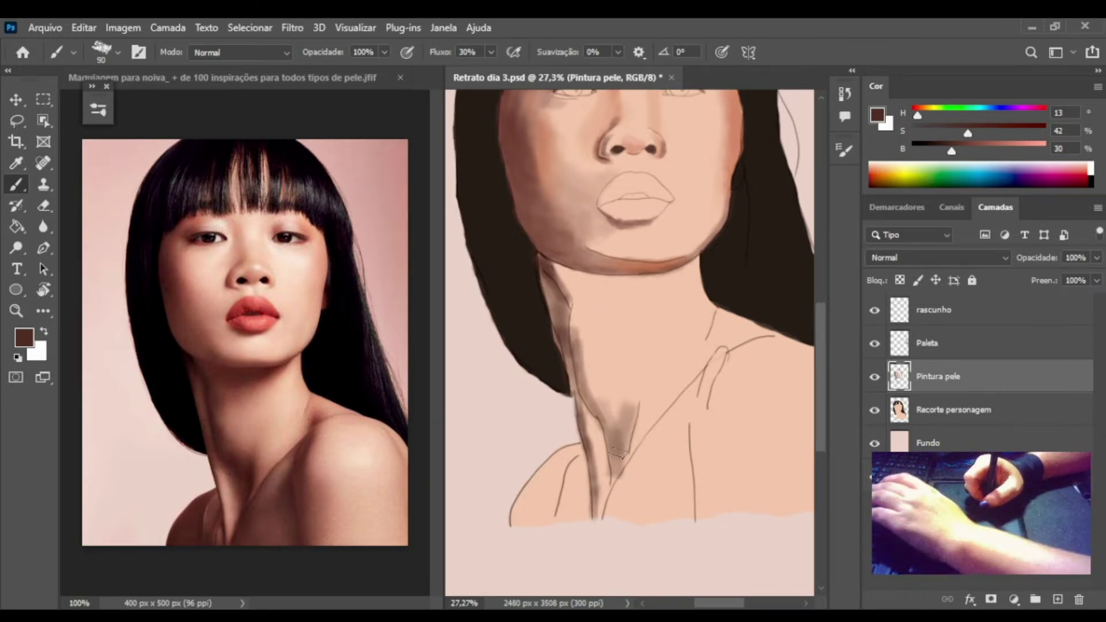
pyautogui.moveTo(587, 377); pyautogui.dragTo(631, 449)
pyautogui.moveTo(628, 403); pyautogui.dragTo(613, 481)
pyautogui.press('[')
pyautogui.press('[')
pyautogui.moveTo(575, 377); pyautogui.dragTo(572, 307)
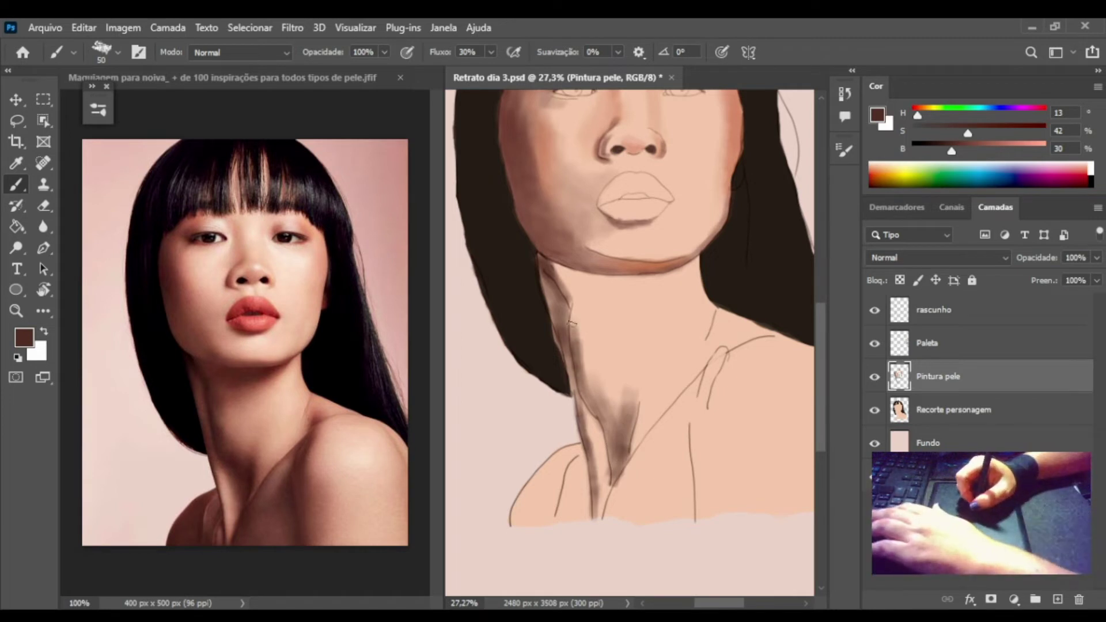
pyautogui.moveTo(579, 379); pyautogui.dragTo(621, 484)
pyautogui.moveTo(636, 404); pyautogui.dragTo(623, 471)
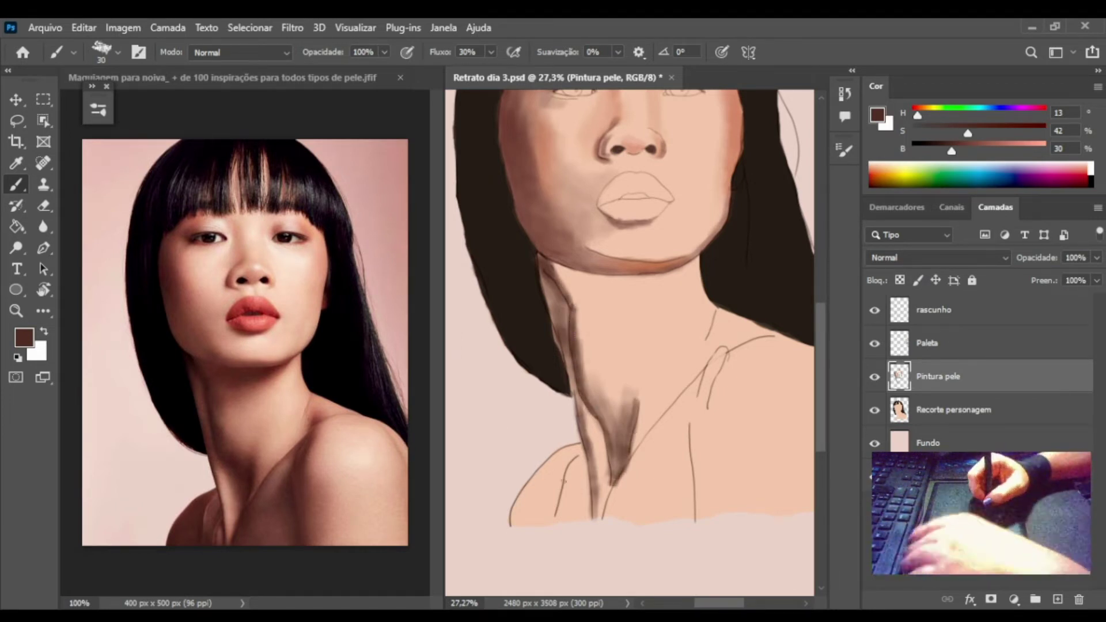
pyautogui.moveTo(605, 512); pyautogui.dragTo(641, 444)
# Paint a shadow along the right collarbone and thicken the right neck line.
pyautogui.moveTo(619, 484); pyautogui.dragTo(694, 383)
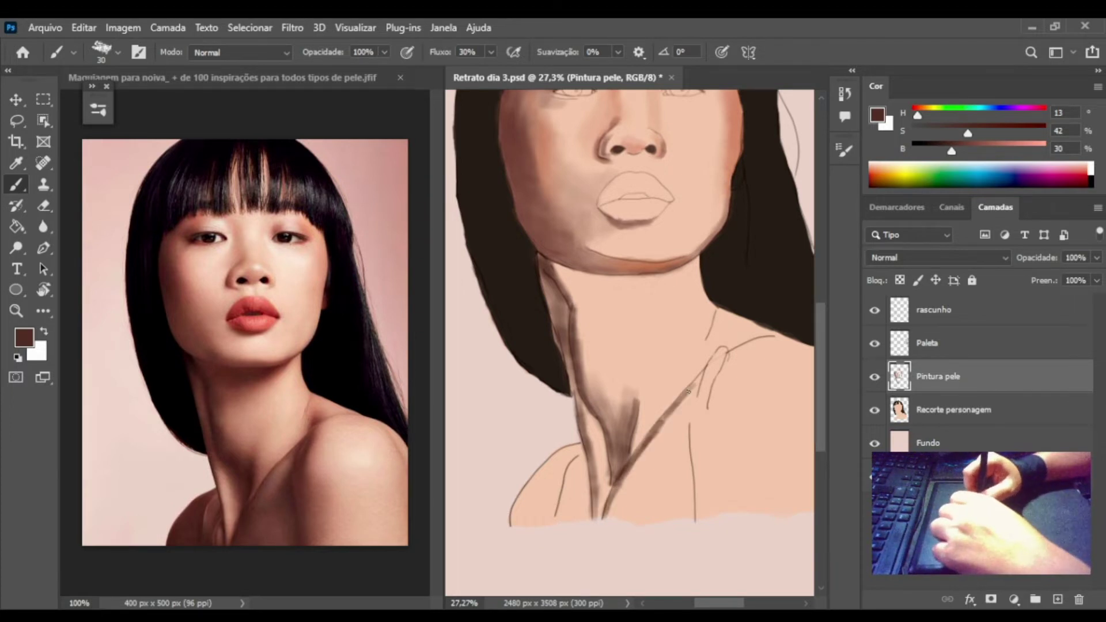
pyautogui.moveTo(662, 423); pyautogui.dragTo(720, 352)
pyautogui.moveTo(702, 400)
pyautogui.mouseDown()
pyautogui.moveTo(723, 357)
pyautogui.moveTo(697, 415)
pyautogui.moveTo(697, 499)
pyautogui.moveTo(696, 461)
pyautogui.moveTo(703, 487)
pyautogui.mouseUp()
pyautogui.moveTo(706, 421); pyautogui.dragTo(700, 515)
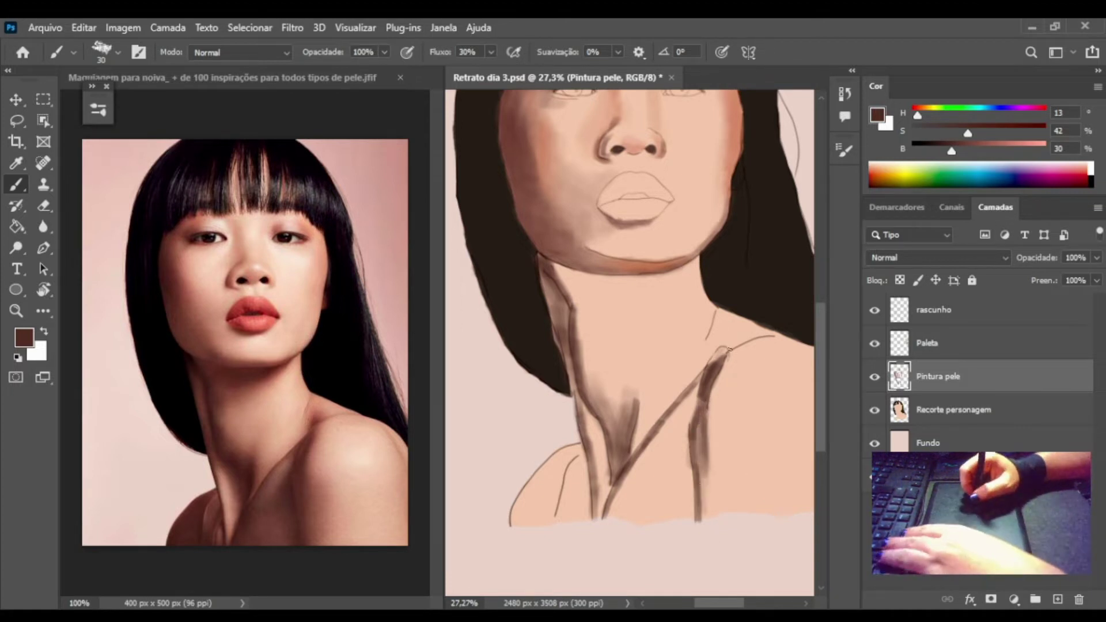
# Test a duller pinkish-brown tone, undo the test strokes, and darken the lower right neck line.
pyautogui.keyDown('alt'); pyautogui.click(727, 350); pyautogui.keyUp('alt')
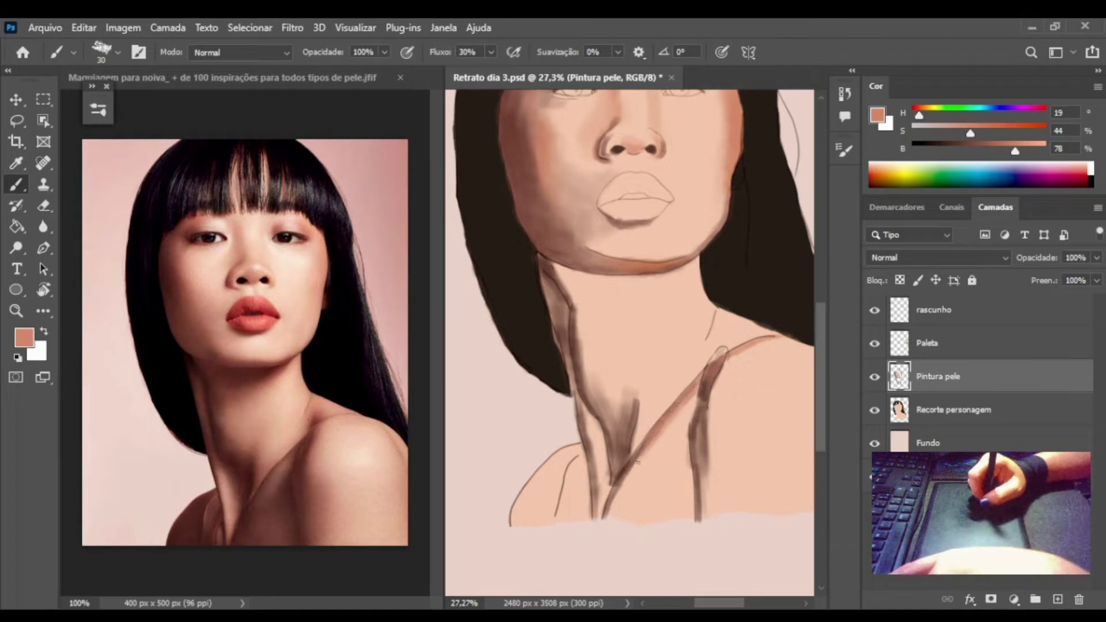
pyautogui.moveTo(505, 543)
pyautogui.mouseDown()
pyautogui.moveTo(506, 567)
pyautogui.moveTo(535, 569)
pyautogui.mouseUp()
pyautogui.keyDown('alt'); pyautogui.click(385, 455); pyautogui.keyUp('alt')
pyautogui.hotkey('ctrl', 'z')
pyautogui.hotkey('ctrl', 'z')
pyautogui.moveTo(479, 400); pyautogui.dragTo(479, 439)
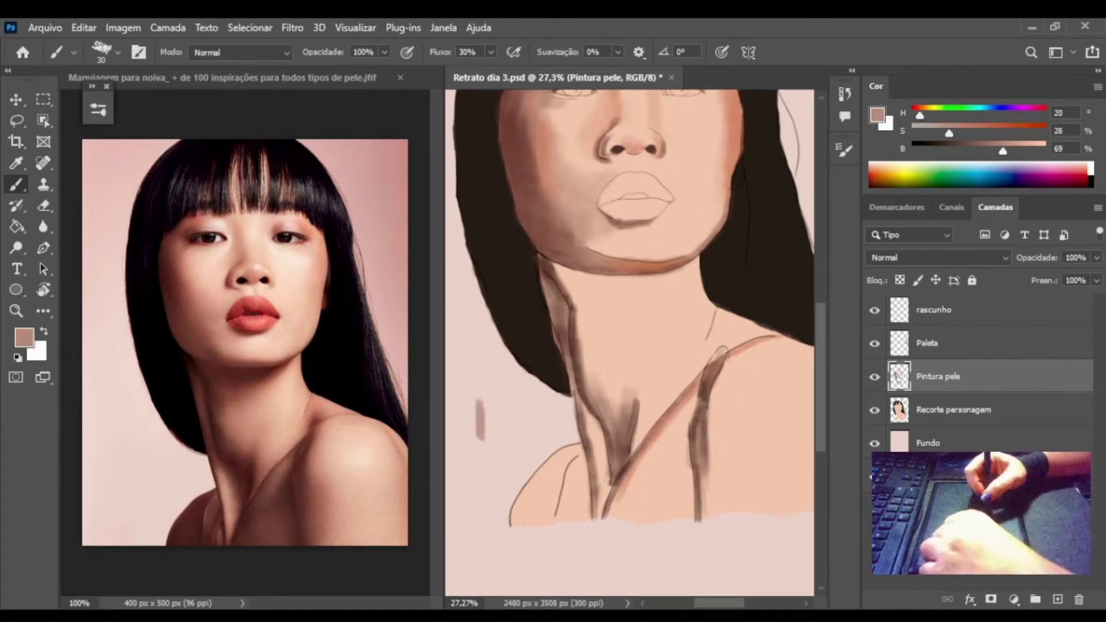
pyautogui.moveTo(707, 519)
pyautogui.mouseDown()
pyautogui.moveTo(703, 476)
pyautogui.moveTo(583, 512)
pyautogui.mouseUp()
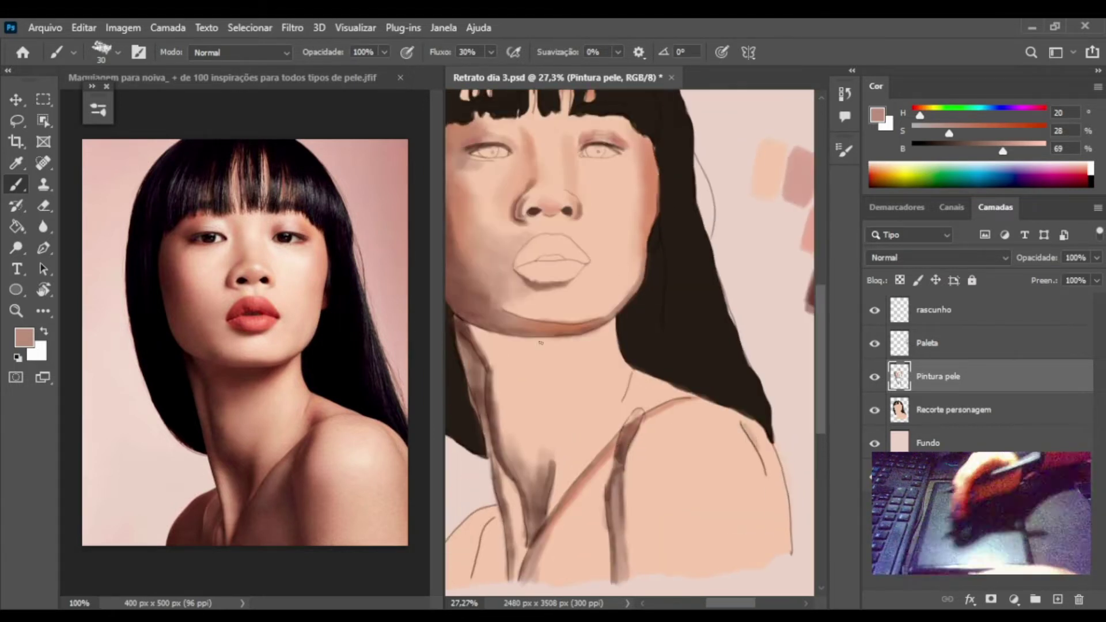
# Shade the right shoulder contour with a sampled dark brown.
pyautogui.keyDown('alt'); pyautogui.click(750, 438); pyautogui.keyUp('alt')
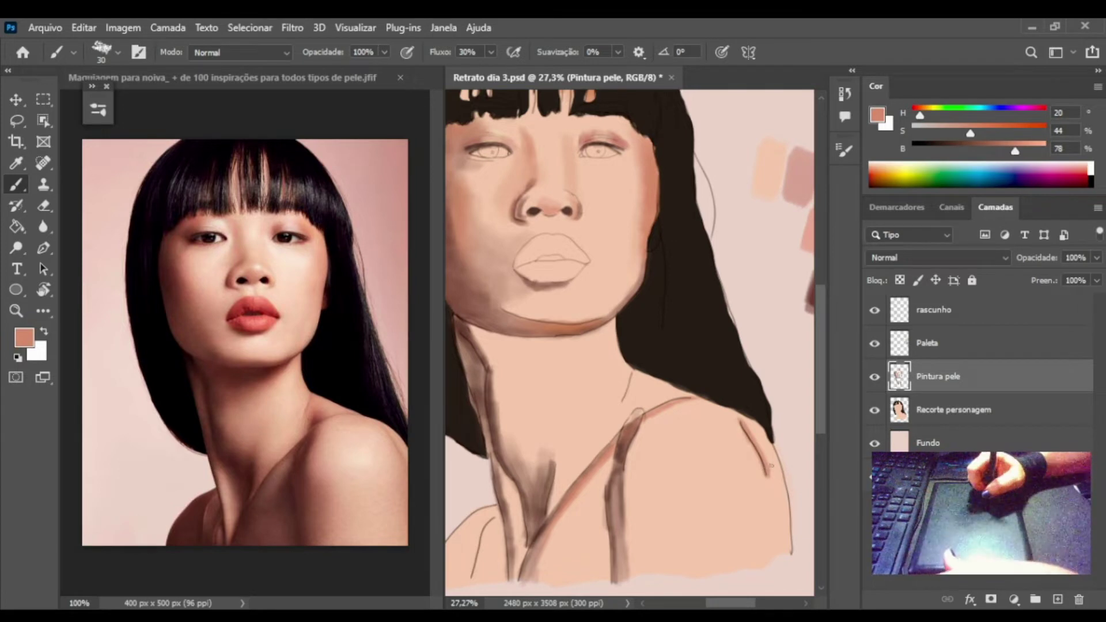
pyautogui.keyDown('alt'); pyautogui.click(809, 295); pyautogui.keyUp('alt')
pyautogui.moveTo(771, 447)
pyautogui.mouseDown()
pyautogui.moveTo(792, 504)
pyautogui.moveTo(793, 554)
pyautogui.mouseUp()
pyautogui.moveTo(754, 421); pyautogui.dragTo(790, 552)
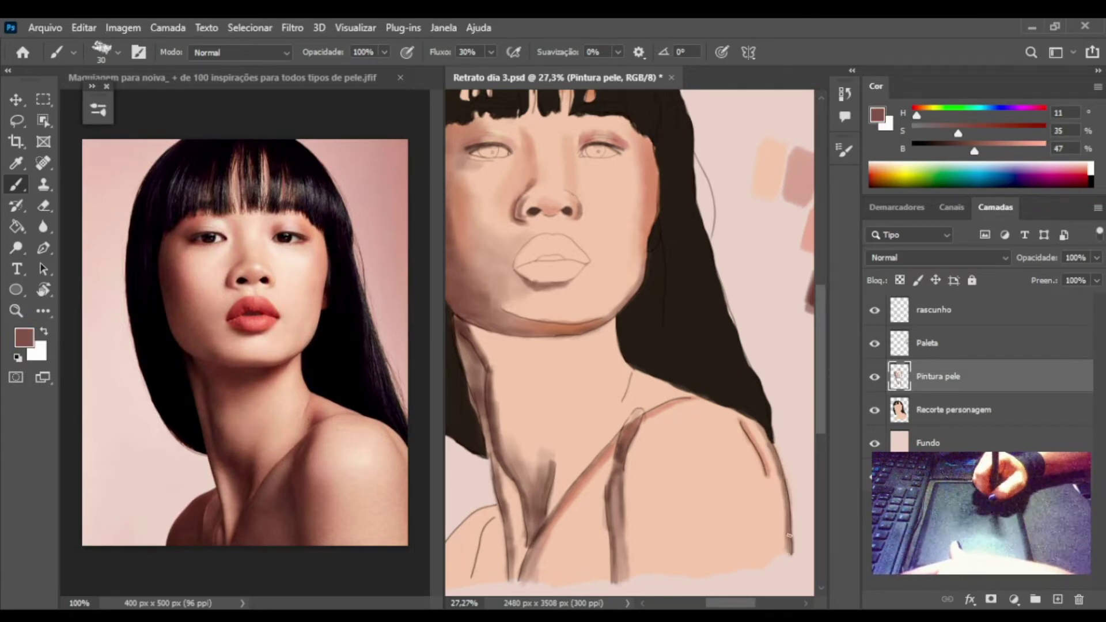
pyautogui.moveTo(662, 288); pyautogui.dragTo(720, 403)
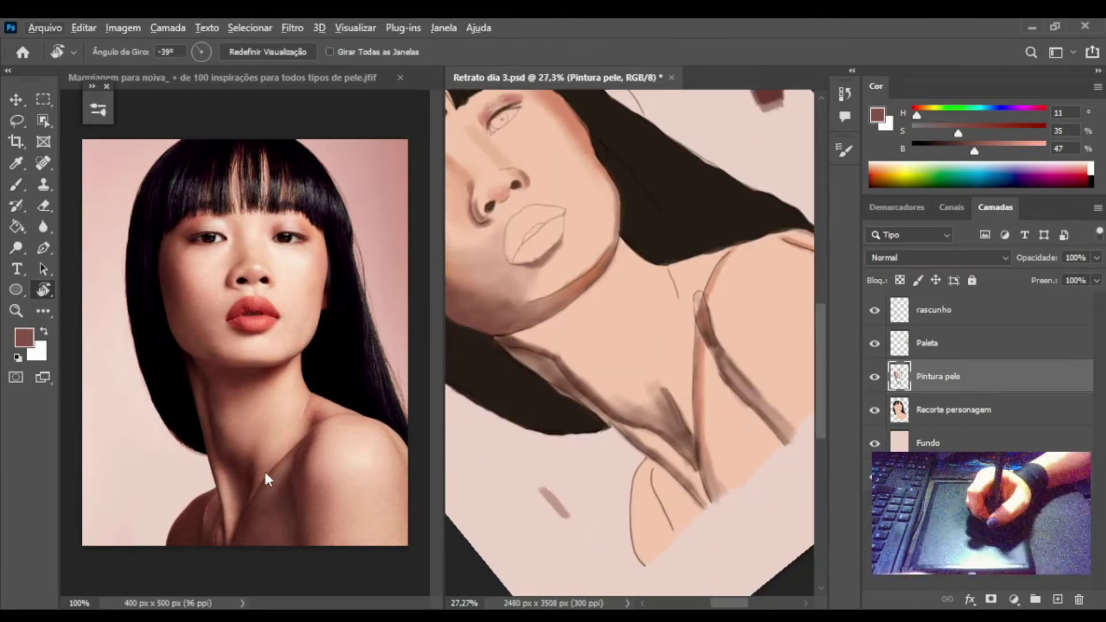
# With a larger brush, shade the left shoulder and neck edge in brown.
pyautogui.keyDown('alt'); pyautogui.click(588, 438); pyautogui.keyUp('alt')
pyautogui.keyDown('alt'); pyautogui.click(536, 349); pyautogui.keyUp('alt')
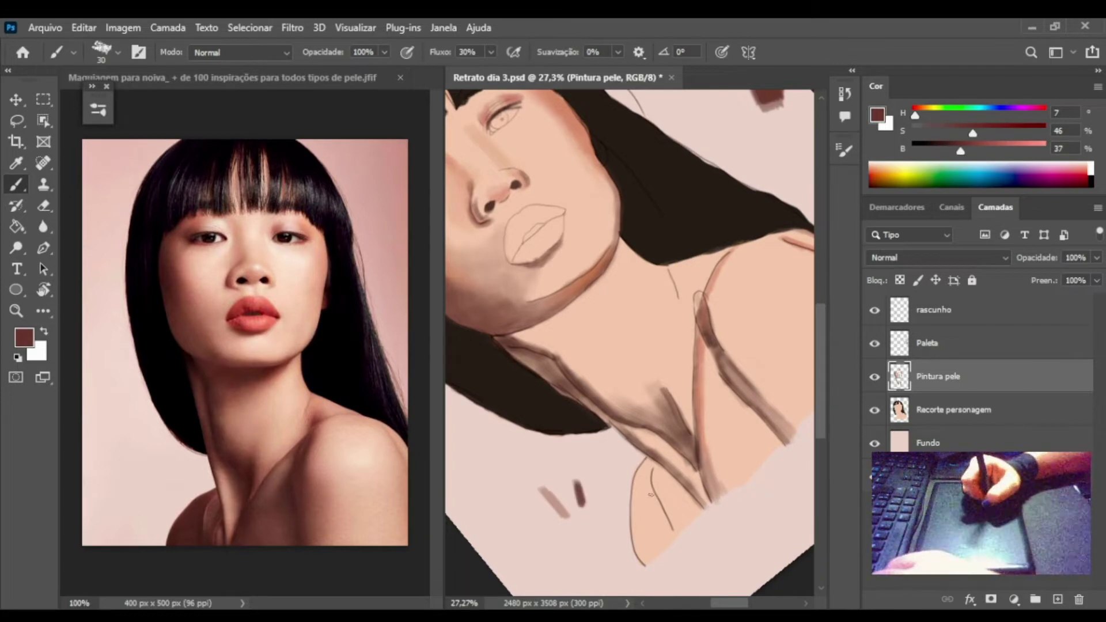
pyautogui.moveTo(537, 349); pyautogui.dragTo(473, 387)
pyautogui.press(']')
pyautogui.press(']')
pyautogui.press(']')
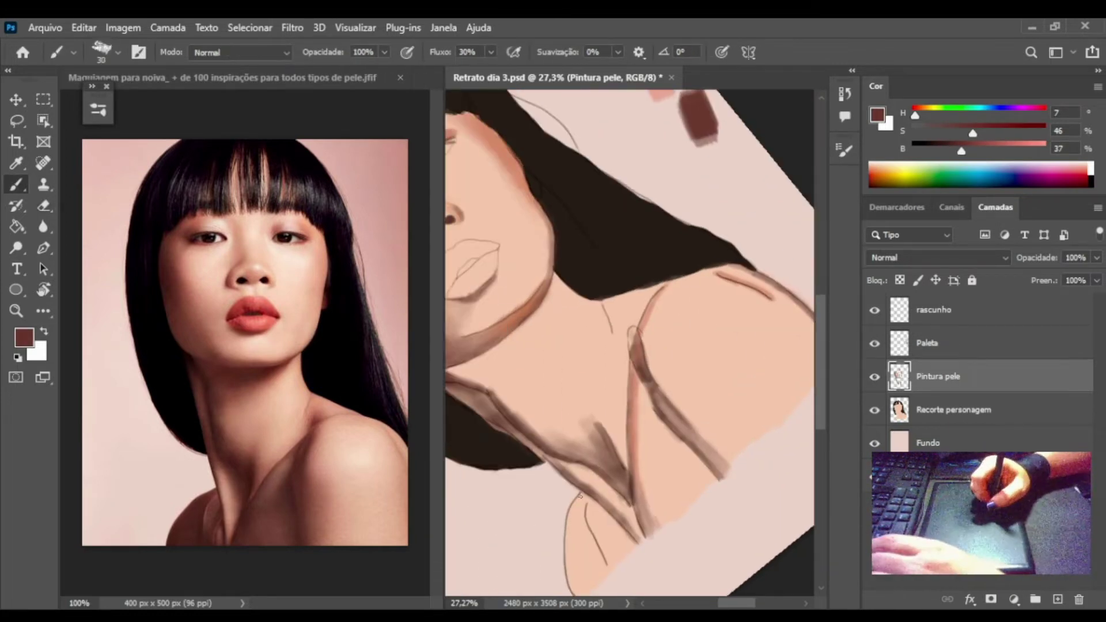
pyautogui.moveTo(575, 521); pyautogui.dragTo(573, 593)
pyautogui.moveTo(578, 501)
pyautogui.mouseDown()
pyautogui.moveTo(602, 567)
pyautogui.moveTo(597, 513)
pyautogui.mouseUp()
# Resample browns and paint broad brown shading along the neck and over the shoulder.
pyautogui.press('[')
pyautogui.press('[')
pyautogui.press('[')
pyautogui.keyDown('alt'); pyautogui.click(587, 511); pyautogui.keyUp('alt')
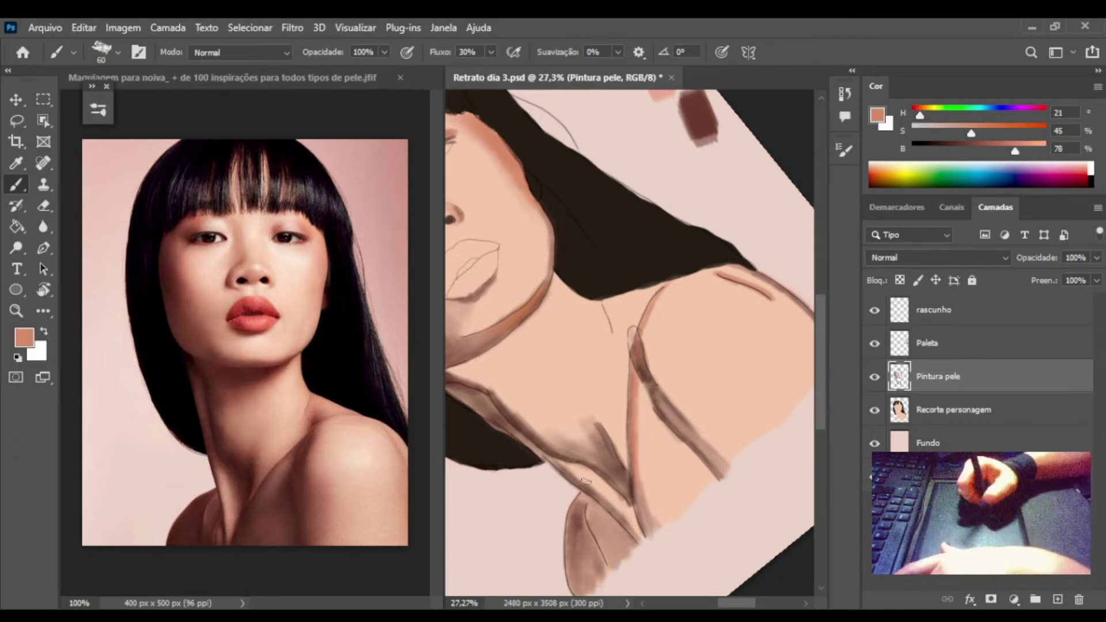
pyautogui.keyDown('alt'); pyautogui.click(590, 527); pyautogui.keyUp('alt')
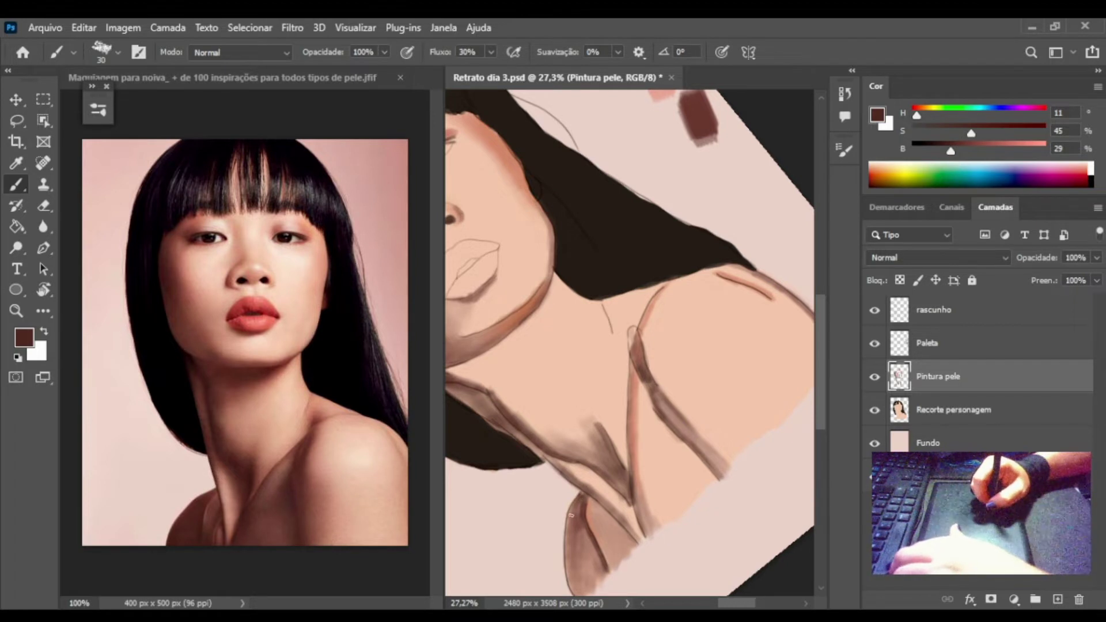
pyautogui.keyDown('alt'); pyautogui.click(284, 512); pyautogui.keyUp('alt')
pyautogui.press(']')
pyautogui.press(']')
pyautogui.press(']')
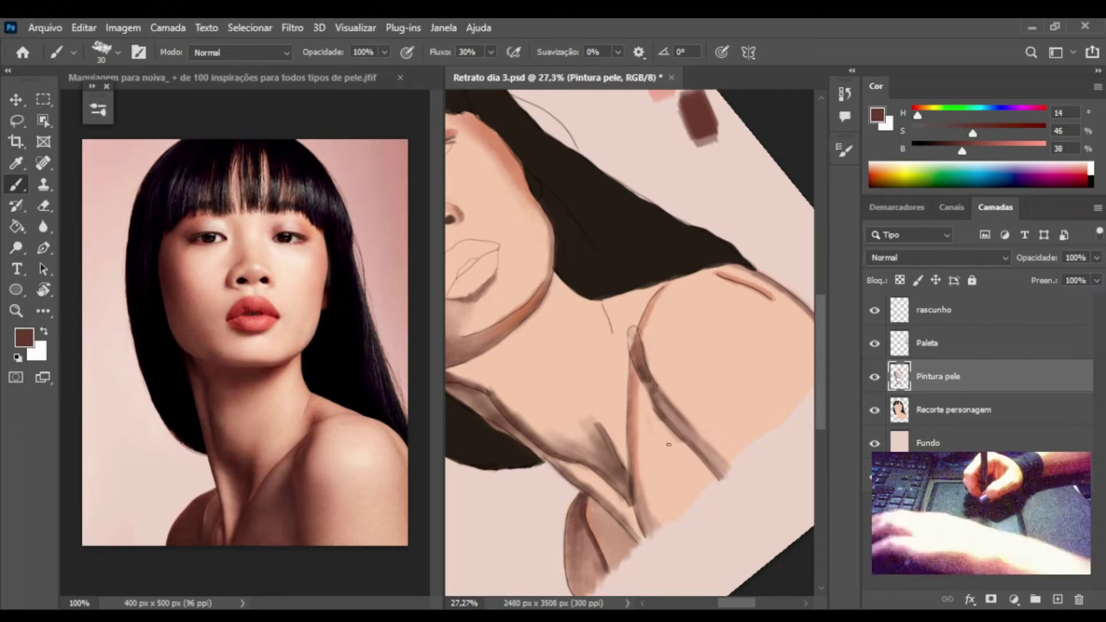
pyautogui.moveTo(642, 395)
pyautogui.mouseDown()
pyautogui.moveTo(666, 495)
pyautogui.moveTo(685, 478)
pyautogui.mouseUp()
pyautogui.moveTo(663, 432); pyautogui.dragTo(708, 513)
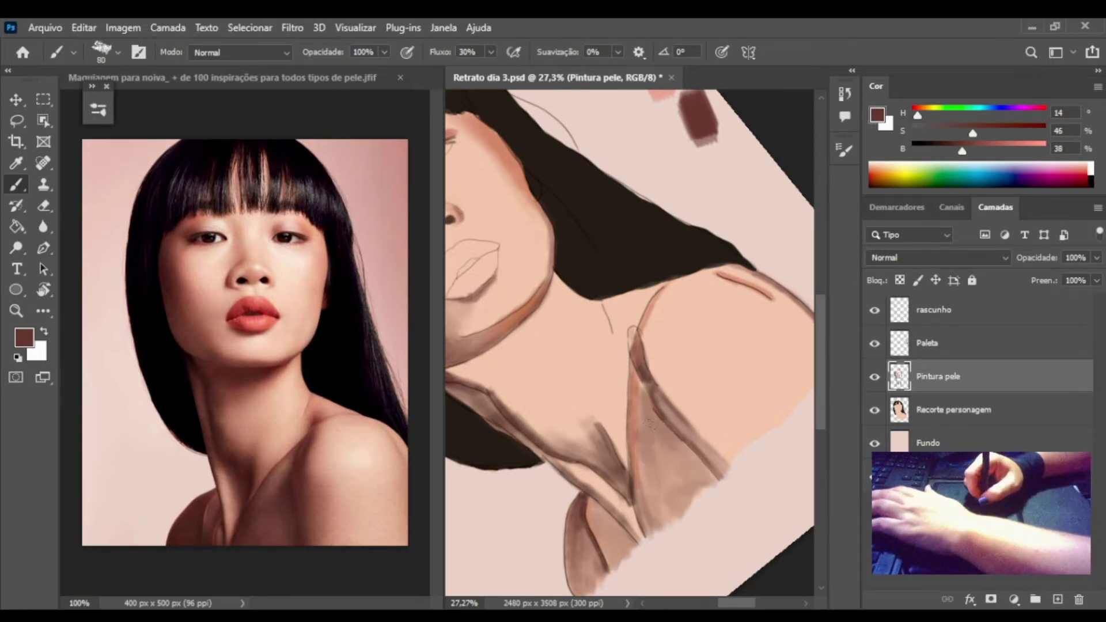
pyautogui.moveTo(636, 377); pyautogui.dragTo(645, 484)
pyautogui.moveTo(666, 437)
pyautogui.mouseDown()
pyautogui.moveTo(702, 473)
pyautogui.moveTo(622, 494)
pyautogui.mouseUp()
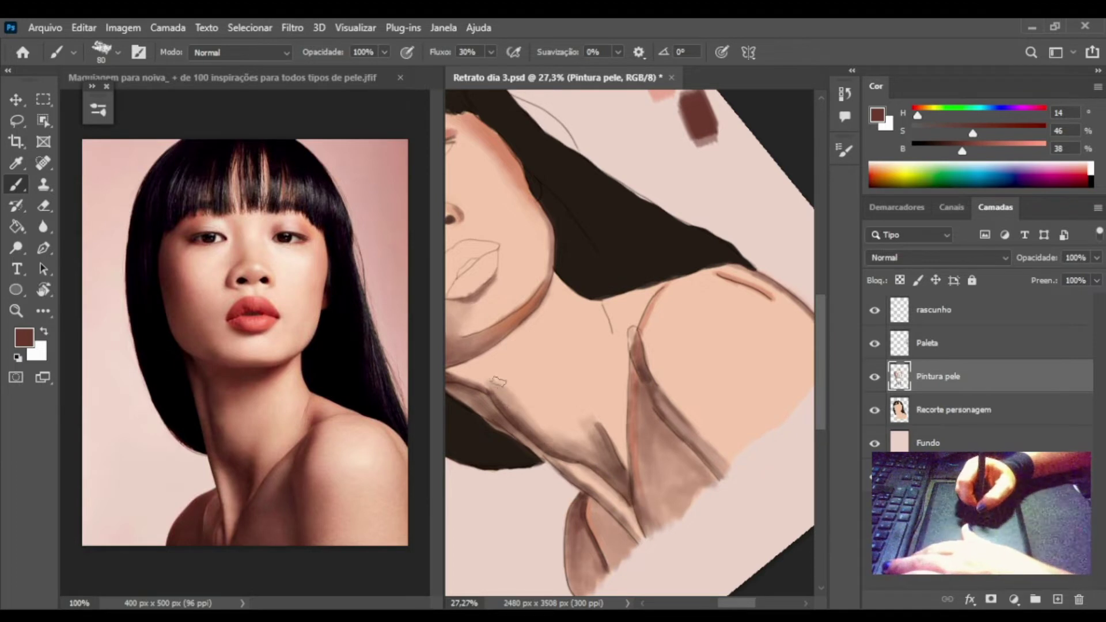
# Soften the jaw and neck shadow with cheek skin tone, then darken the jawline-to-neck shadow.
pyautogui.keyDown('alt'); pyautogui.click(493, 176); pyautogui.keyUp('alt')
pyautogui.moveTo(593, 444)
pyautogui.mouseDown()
pyautogui.moveTo(464, 371)
pyautogui.moveTo(493, 377)
pyautogui.mouseUp()
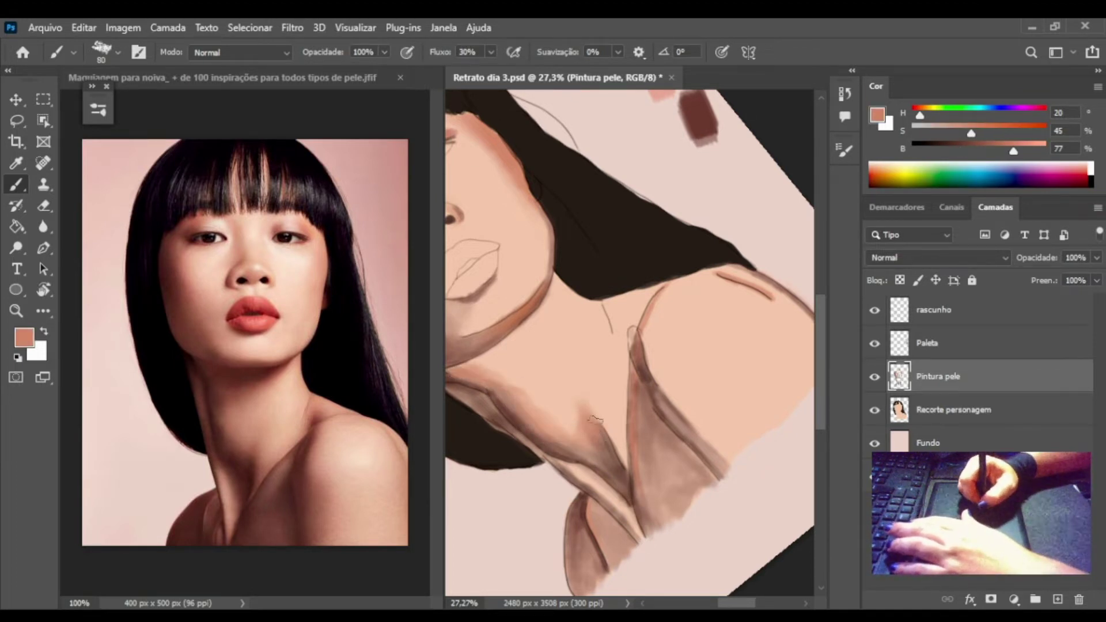
pyautogui.moveTo(548, 290)
pyautogui.mouseDown()
pyautogui.moveTo(533, 323)
pyautogui.moveTo(495, 351)
pyautogui.moveTo(513, 374)
pyautogui.moveTo(501, 354)
pyautogui.mouseUp()
pyautogui.keyDown('alt'); pyautogui.click(474, 375); pyautogui.keyUp('alt')
pyautogui.keyDown('alt'); pyautogui.click(584, 538); pyautogui.keyUp('alt')
# Darken the left neck, lower-left shoulder, neck V and chest with dark brown.
pyautogui.hotkey('ctrl', '0')
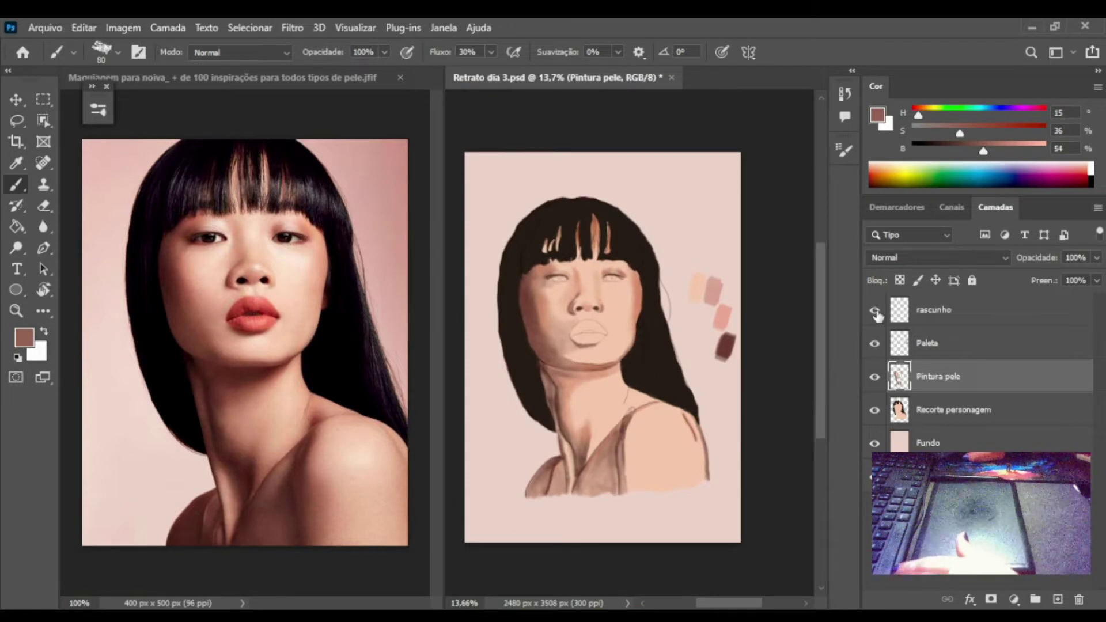
pyautogui.scroll(2, 598, 361)
pyautogui.moveTo(541, 416); pyautogui.dragTo(559, 498)
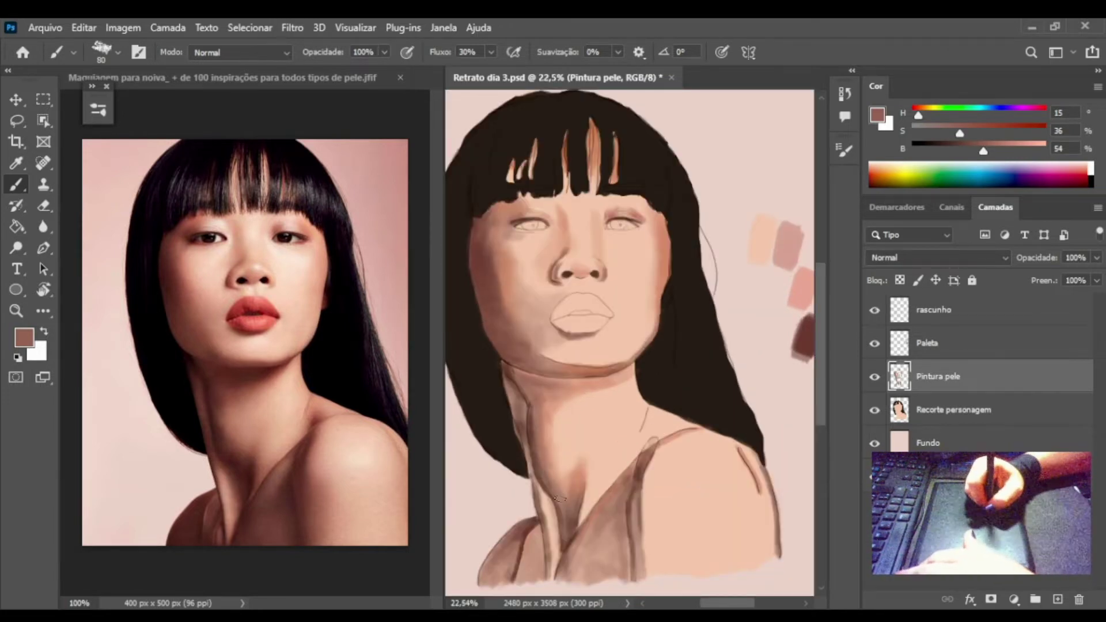
pyautogui.moveTo(511, 544); pyautogui.dragTo(489, 582)
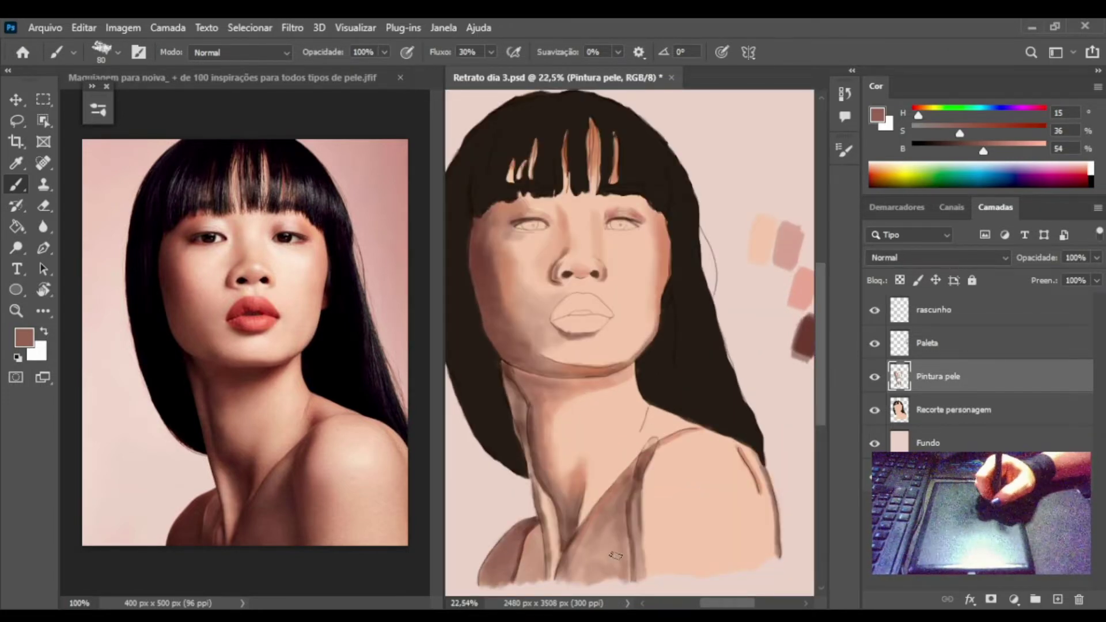
pyautogui.moveTo(576, 571); pyautogui.dragTo(598, 529)
pyautogui.keyDown('alt'); pyautogui.click(616, 528); pyautogui.keyUp('alt')
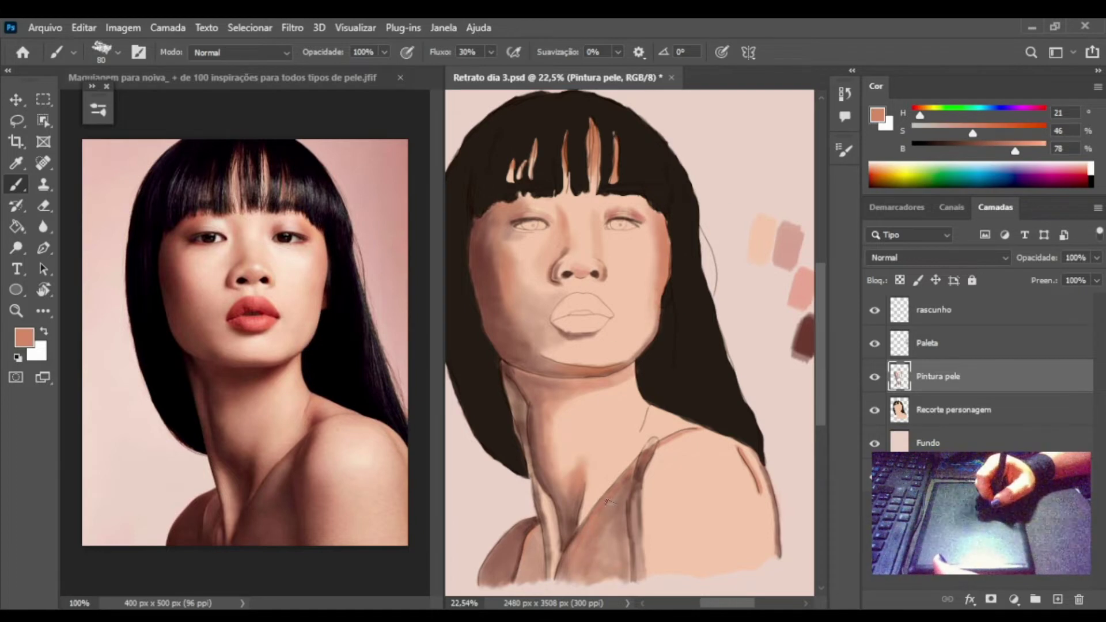
pyautogui.keyDown('alt'); pyautogui.click(526, 559); pyautogui.keyUp('alt')
pyautogui.moveTo(526, 562); pyautogui.dragTo(539, 562)
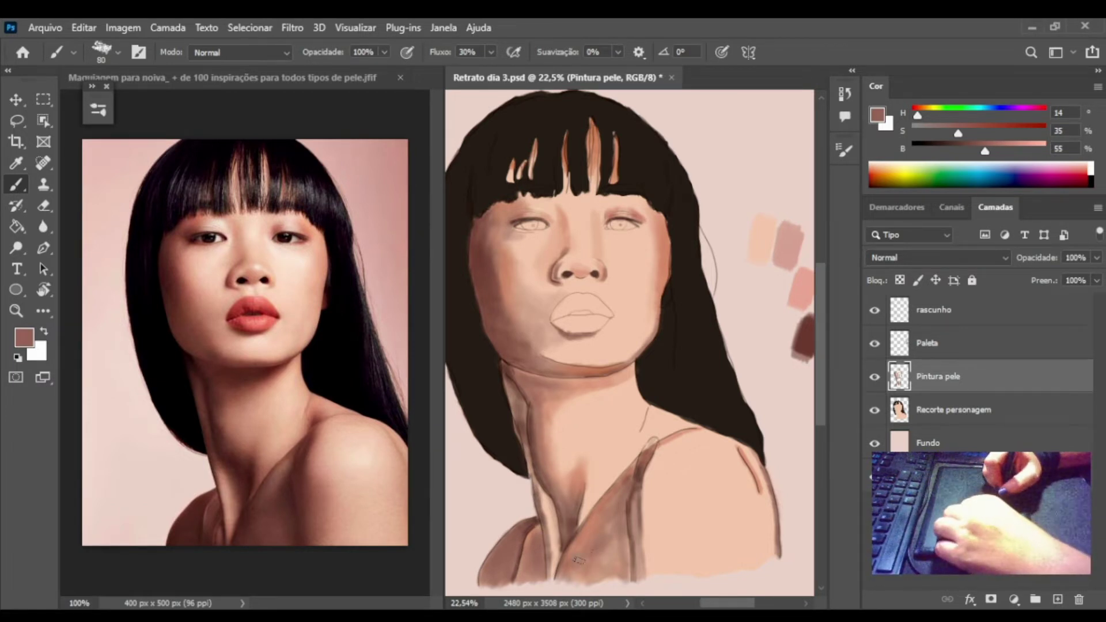
pyautogui.moveTo(604, 576); pyautogui.dragTo(630, 535)
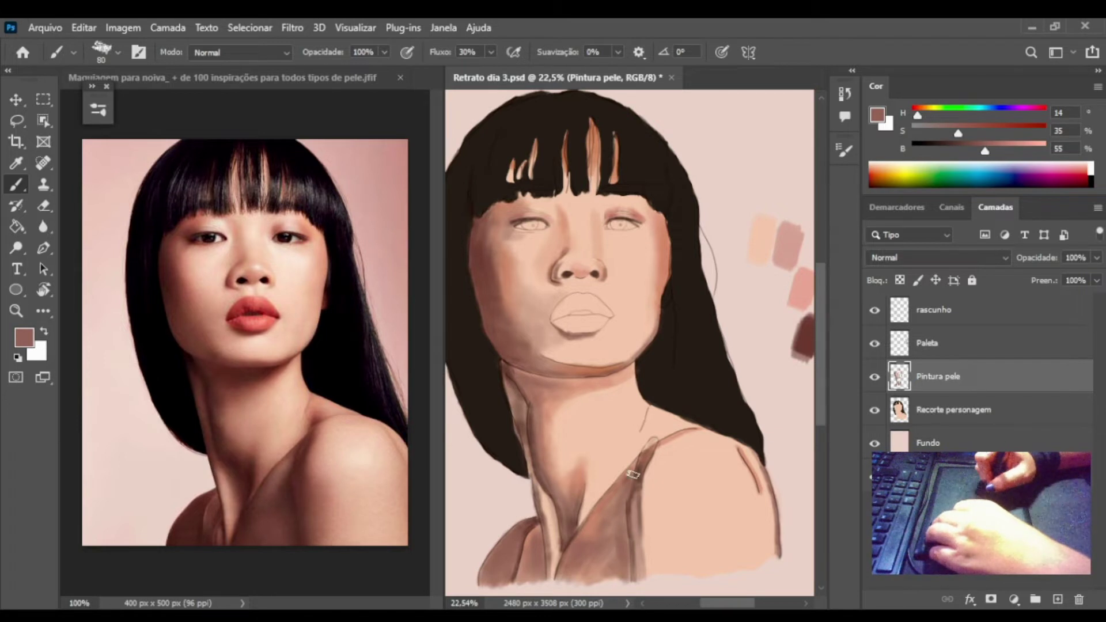
# Lighten the chest and shoulder with pink, then paint saturated peach shading across the chest.
pyautogui.keyDown('alt'); pyautogui.click(786, 297); pyautogui.keyUp('alt')
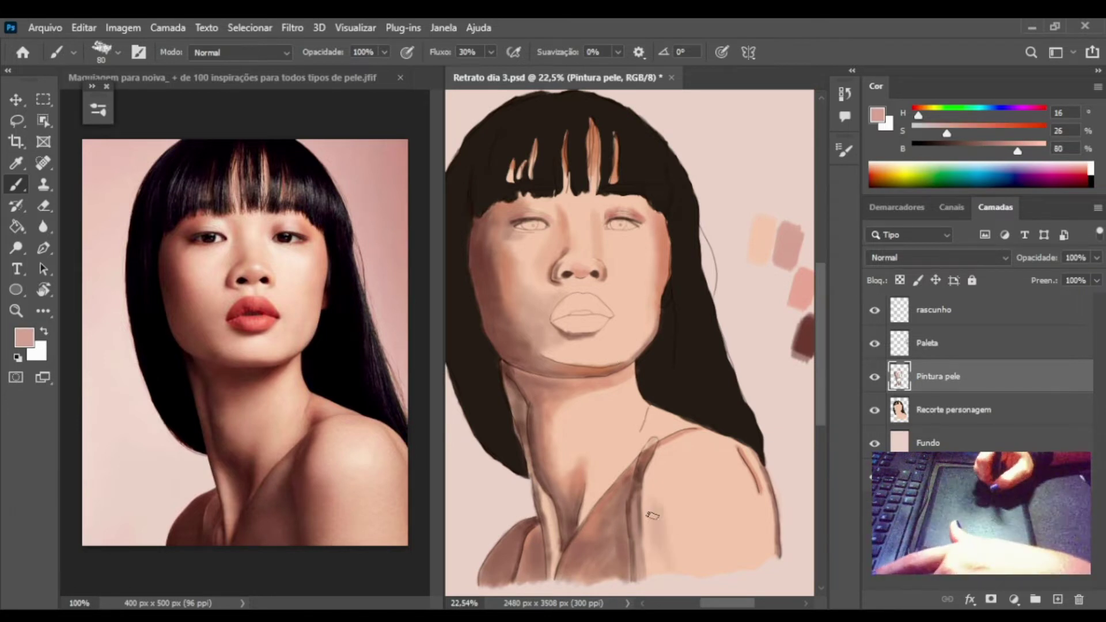
pyautogui.moveTo(649, 539); pyautogui.dragTo(659, 473)
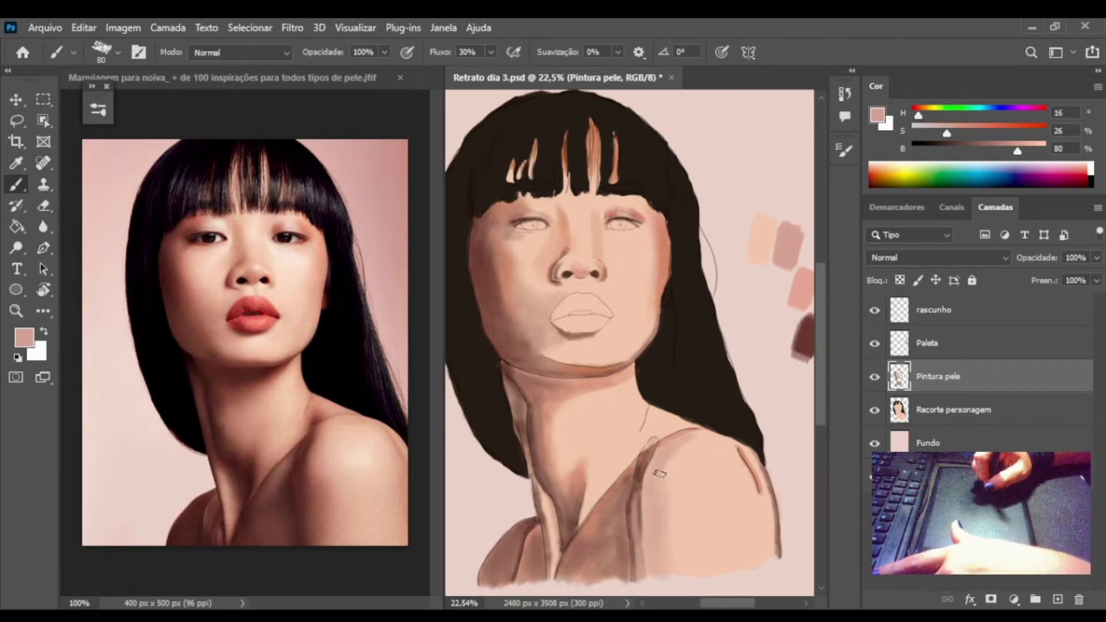
pyautogui.moveTo(650, 553); pyautogui.dragTo(691, 446)
pyautogui.moveTo(668, 507); pyautogui.dragTo(671, 457)
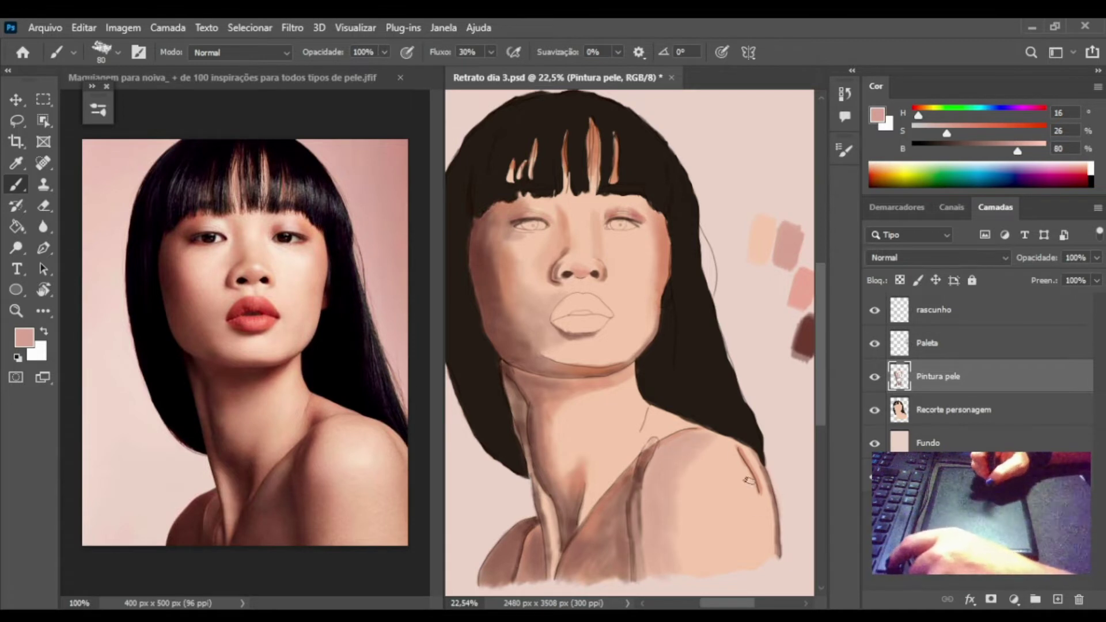
pyautogui.moveTo(748, 480); pyautogui.dragTo(753, 508)
pyautogui.keyDown('alt'); pyautogui.click(640, 281); pyautogui.keyUp('alt')
pyautogui.moveTo(649, 570); pyautogui.dragTo(654, 470)
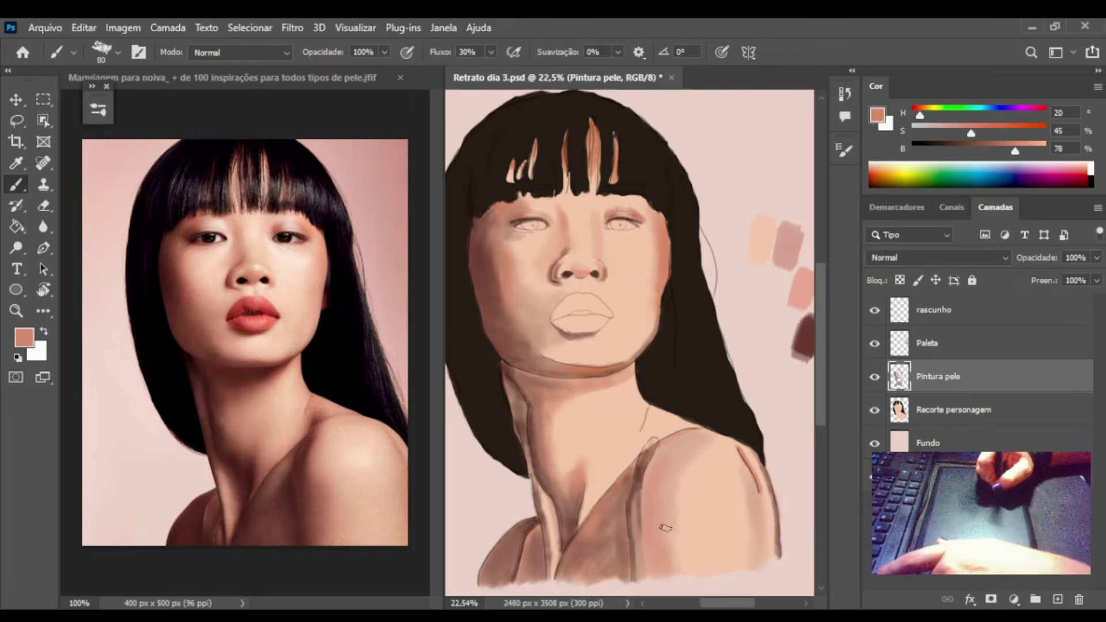
pyautogui.moveTo(691, 438); pyautogui.dragTo(654, 496)
# Darken the shoulder's right edge and continue shading the chest with sampled skin colours.
pyautogui.keyDown('alt'); pyautogui.click(795, 242); pyautogui.keyUp('alt')
pyautogui.moveTo(679, 556); pyautogui.dragTo(677, 507)
pyautogui.moveTo(691, 463)
pyautogui.mouseDown()
pyautogui.moveTo(723, 441)
pyautogui.moveTo(775, 536)
pyautogui.mouseUp()
pyautogui.keyDown('alt'); pyautogui.click(680, 295); pyautogui.keyUp('alt')
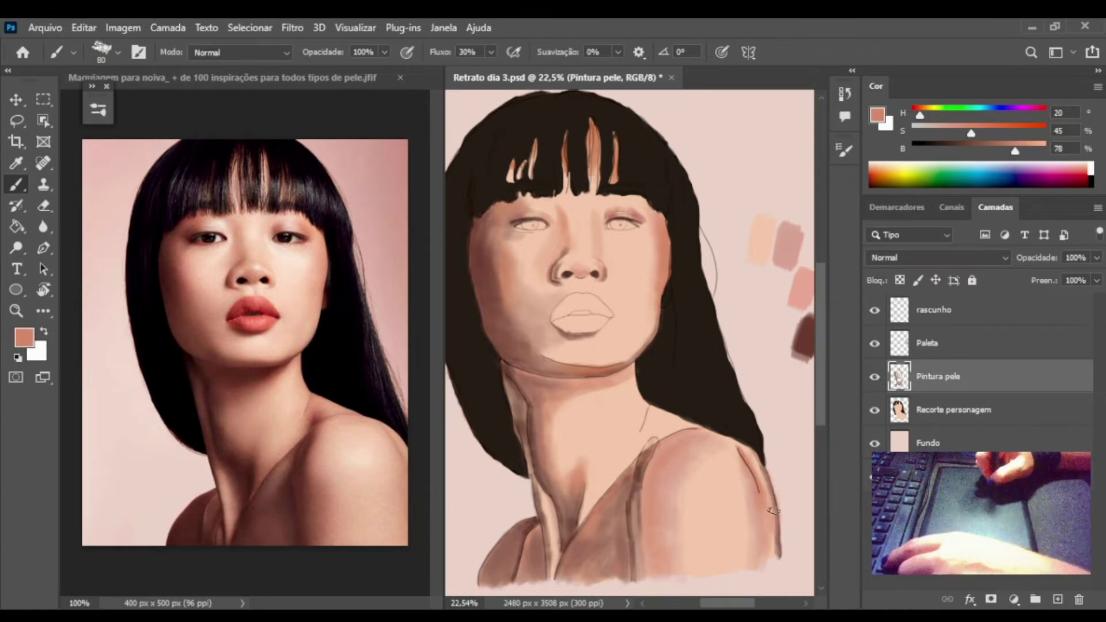
pyautogui.keyDown('alt'); pyautogui.click(786, 254); pyautogui.keyUp('alt')
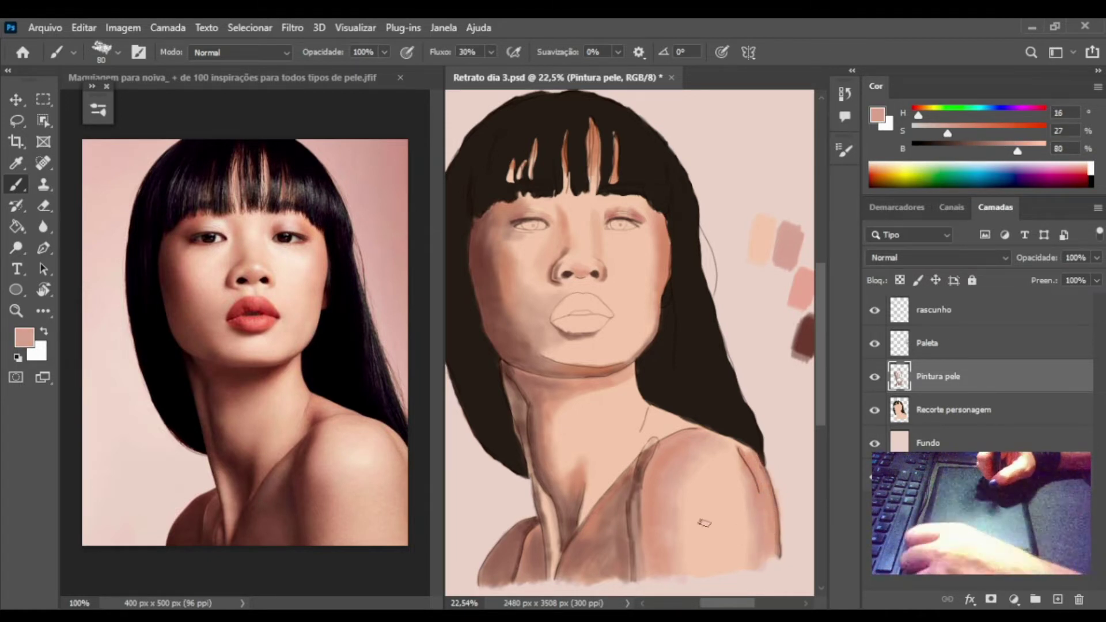
# Strengthen the jawline shadow and add faint shading down the neck with a smaller brush.
pyautogui.moveTo(565, 360)
pyautogui.mouseDown()
pyautogui.moveTo(626, 354)
pyautogui.moveTo(618, 357)
pyautogui.mouseUp()
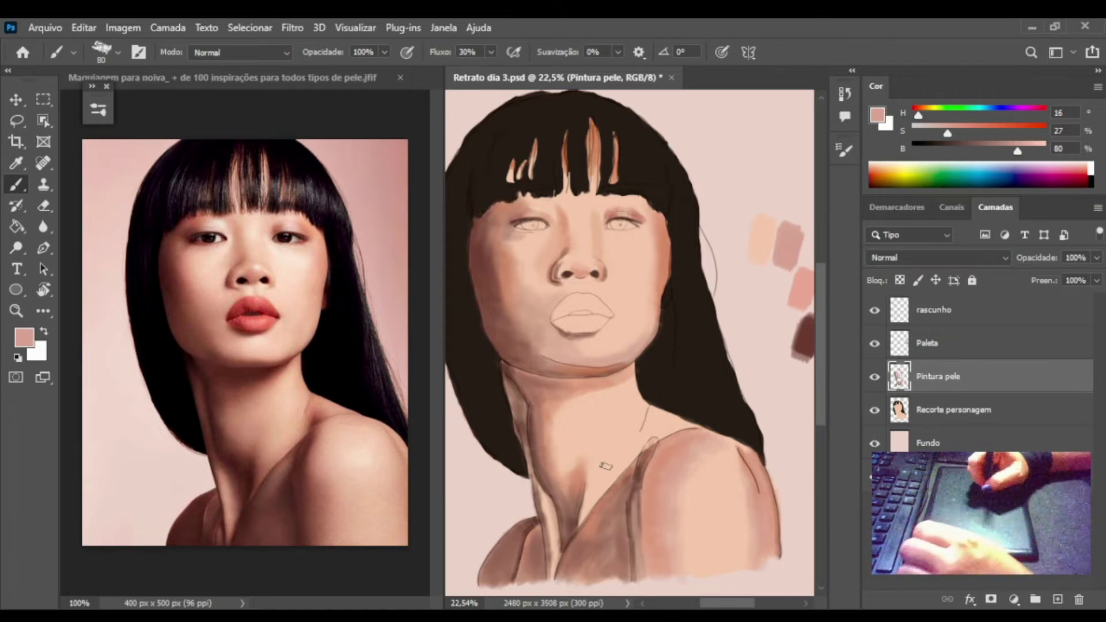
pyautogui.moveTo(563, 412); pyautogui.dragTo(581, 459)
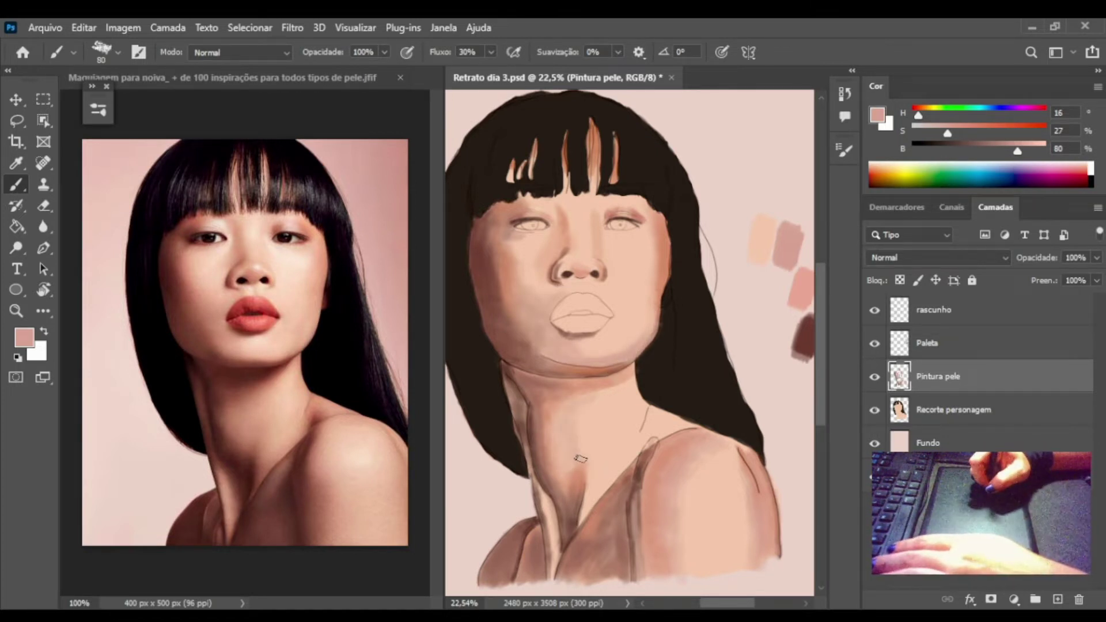
pyautogui.moveTo(595, 400); pyautogui.dragTo(603, 394)
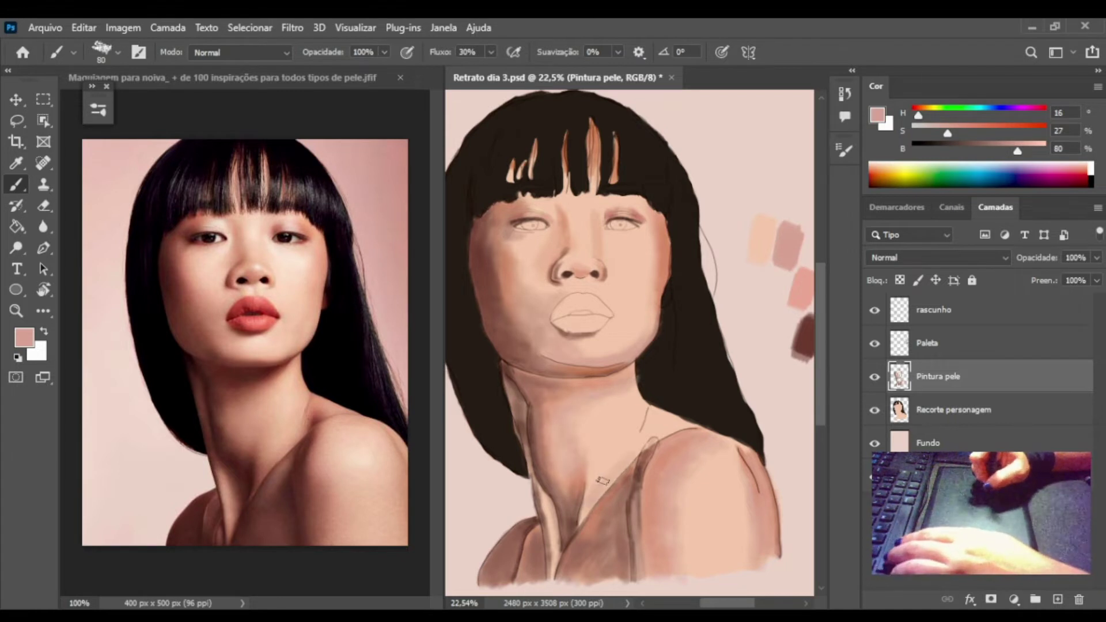
pyautogui.moveTo(575, 479); pyautogui.dragTo(548, 509)
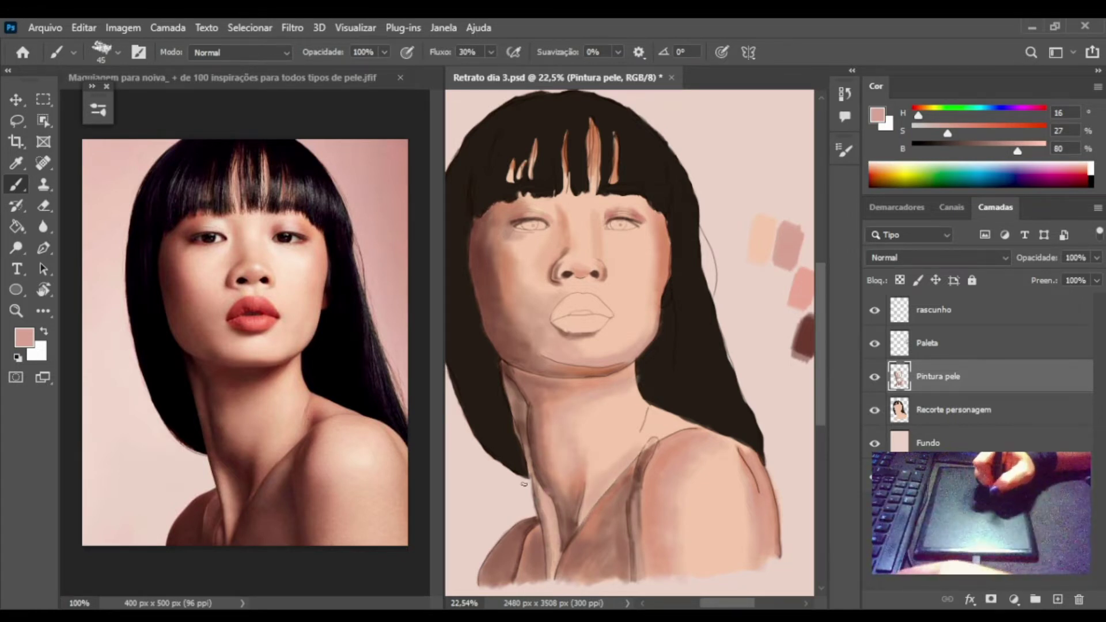
pyautogui.press('[')
pyautogui.press('[')
pyautogui.press('[')
pyautogui.keyDown('alt'); pyautogui.click(537, 497); pyautogui.keyUp('alt')
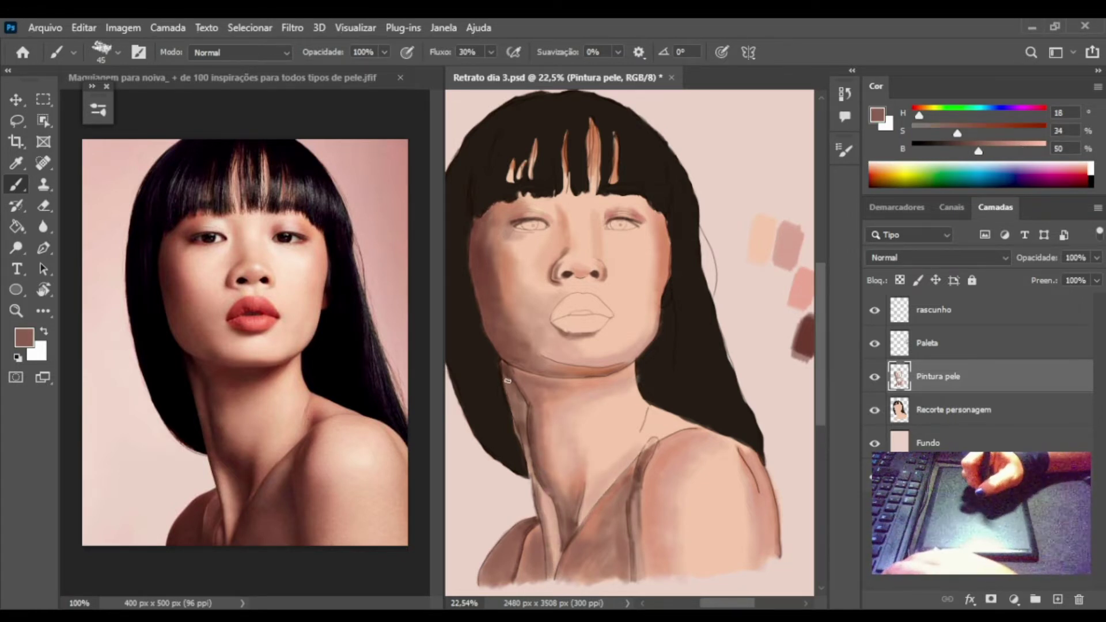
pyautogui.keyDown('alt'); pyautogui.click(521, 414); pyautogui.keyUp('alt')
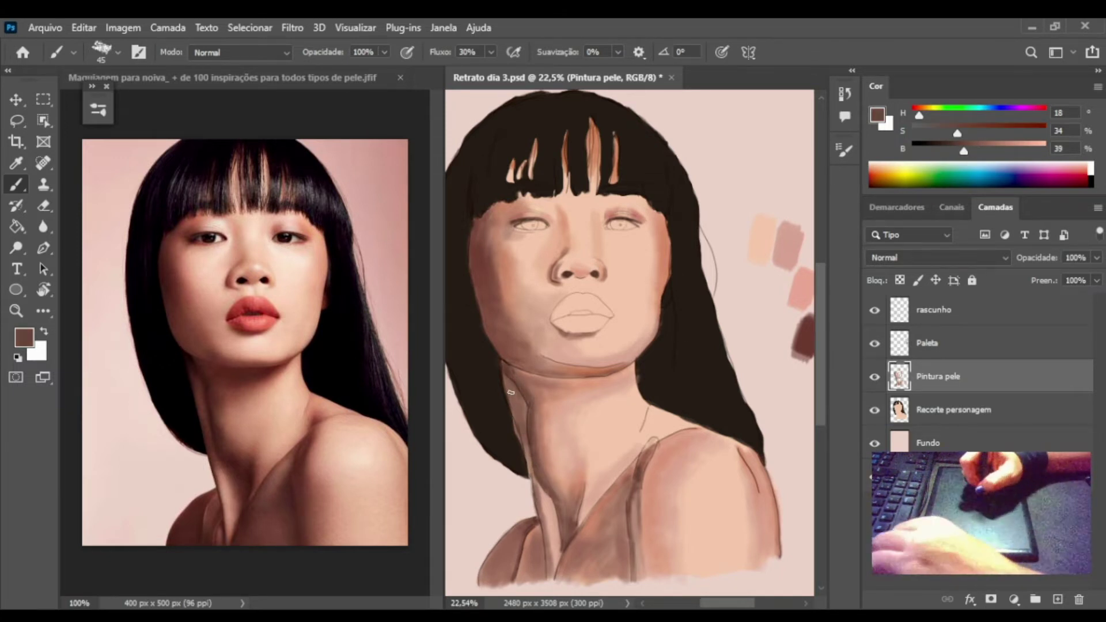
pyautogui.keyDown('alt'); pyautogui.click(512, 426); pyautogui.keyUp('alt')
# Lighten the left side of the neck with the light pink skin tone.
pyautogui.hotkey('ctrl', '0')
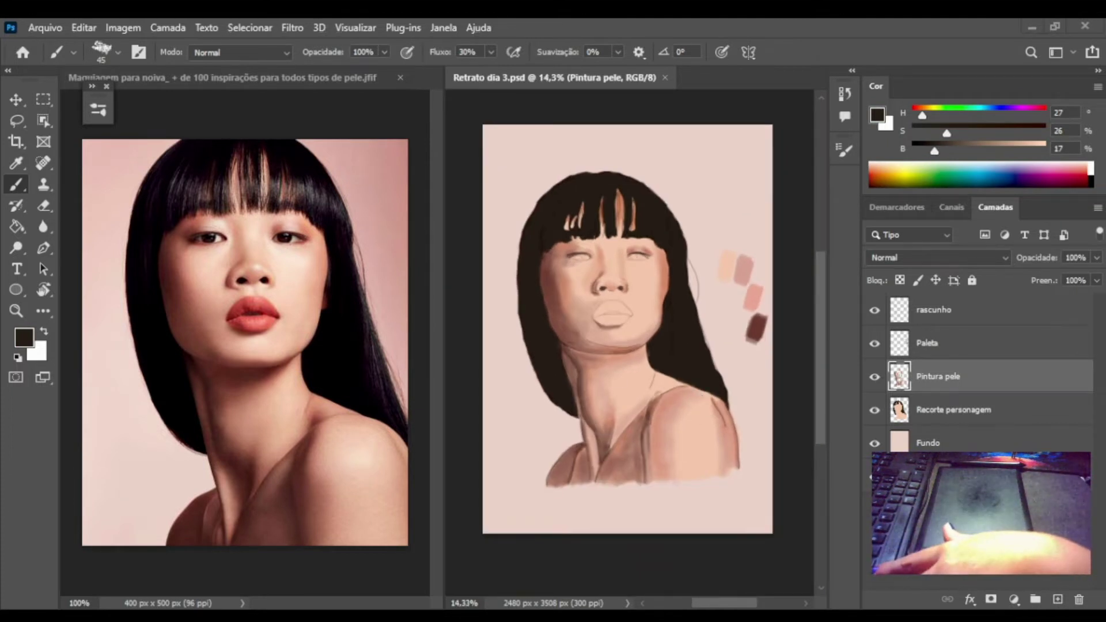
pyautogui.keyDown('alt'); pyautogui.scroll(2, 711, 390); pyautogui.keyUp('alt')
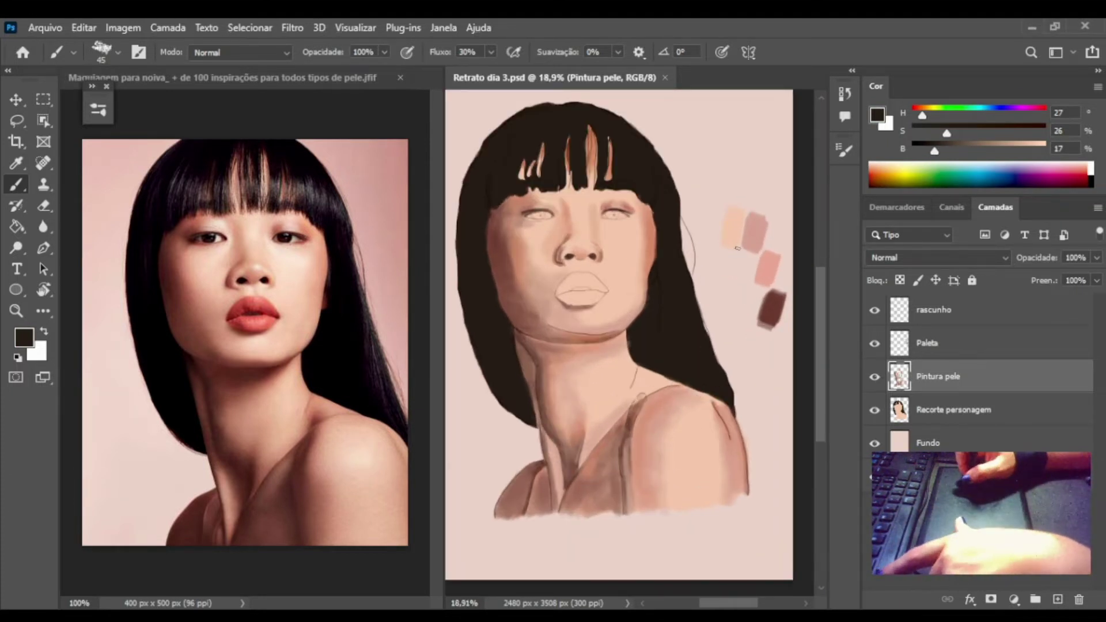
pyautogui.keyDown('alt'); pyautogui.click(544, 482); pyautogui.keyUp('alt')
pyautogui.moveTo(533, 360); pyautogui.dragTo(530, 380)
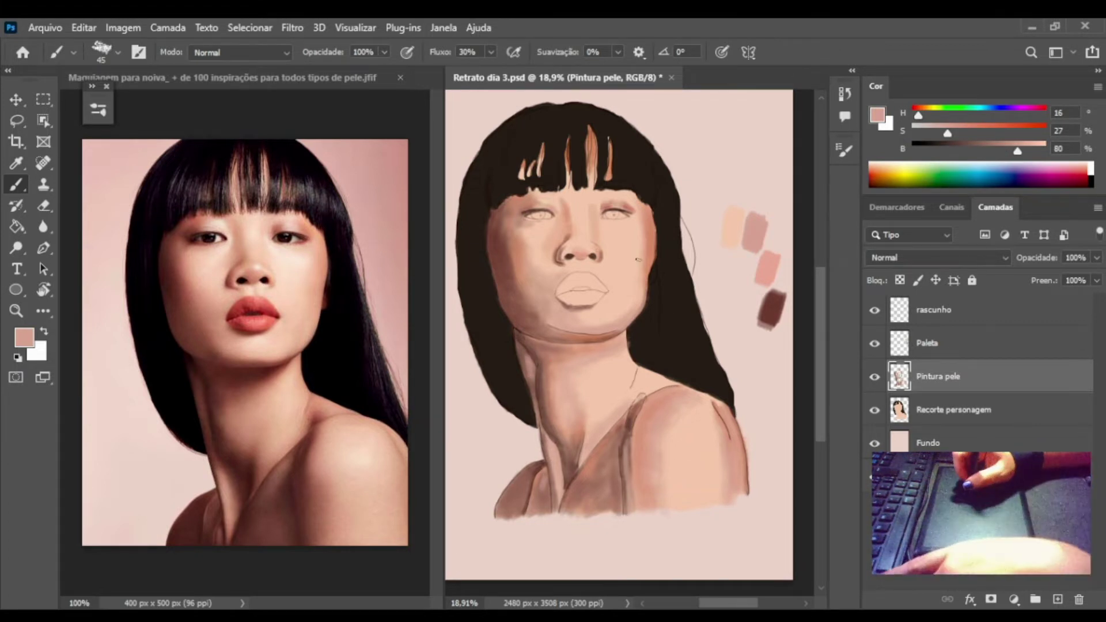
# Add dark brown marks along the shoulder line, shrink the brush to size 30, then rotate the view and reset it.
pyautogui.keyDown('alt'); pyautogui.click(772, 305); pyautogui.keyUp('alt')
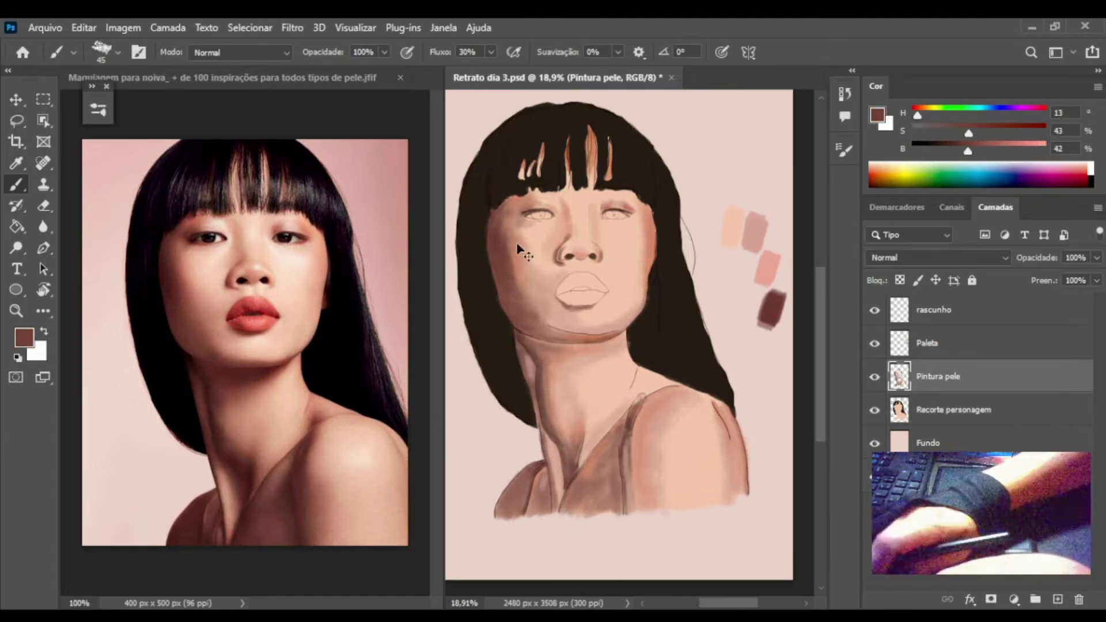
pyautogui.keyDown('alt'); pyautogui.click(639, 397); pyautogui.keyUp('alt')
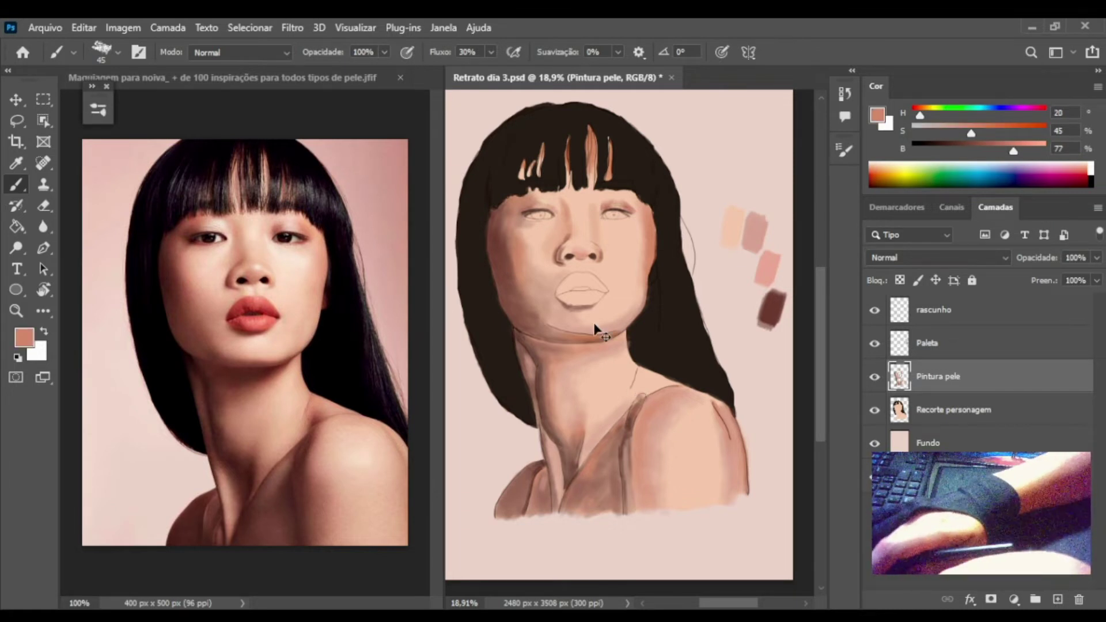
pyautogui.moveTo(632, 395); pyautogui.dragTo(642, 403)
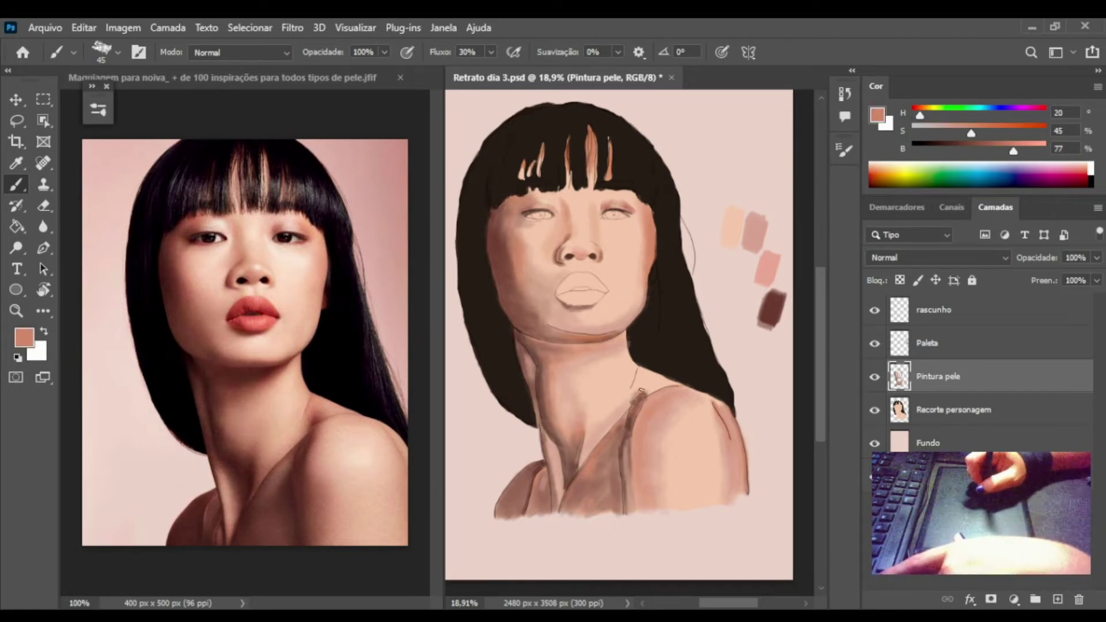
pyautogui.keyDown('alt'); pyautogui.click(636, 398); pyautogui.keyUp('alt')
pyautogui.moveTo(632, 395)
pyautogui.mouseDown()
pyautogui.moveTo(648, 395)
pyautogui.moveTo(631, 387)
pyautogui.mouseUp()
pyautogui.keyDown('alt'); pyautogui.click(636, 398); pyautogui.keyUp('alt')
pyautogui.press('[')
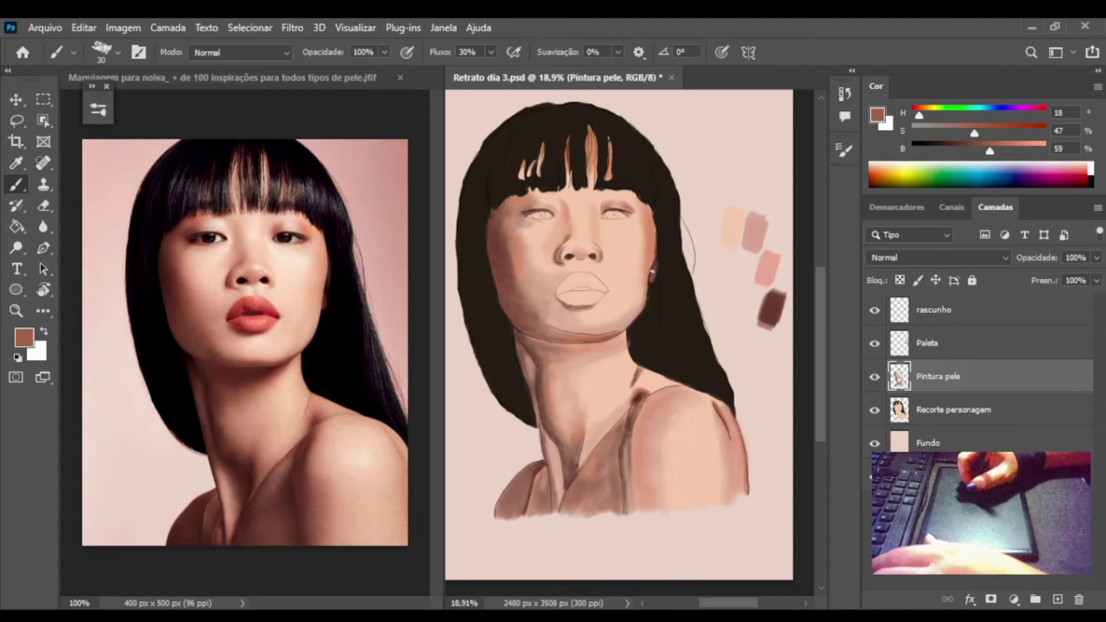
pyautogui.keyDown('alt'); pyautogui.click(660, 262); pyautogui.keyUp('alt')
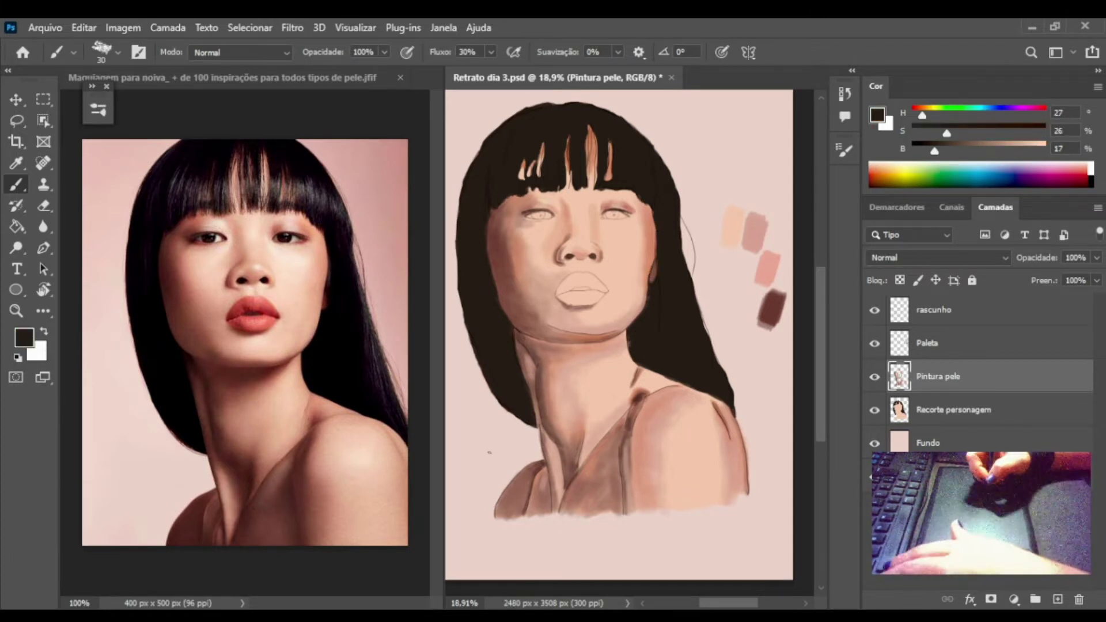
pyautogui.moveTo(696, 385)
pyautogui.mouseDown()
pyautogui.moveTo(578, 428)
pyautogui.moveTo(680, 357)
pyautogui.mouseUp()
pyautogui.keyDown('alt'); pyautogui.click(772, 299); pyautogui.keyUp('alt')
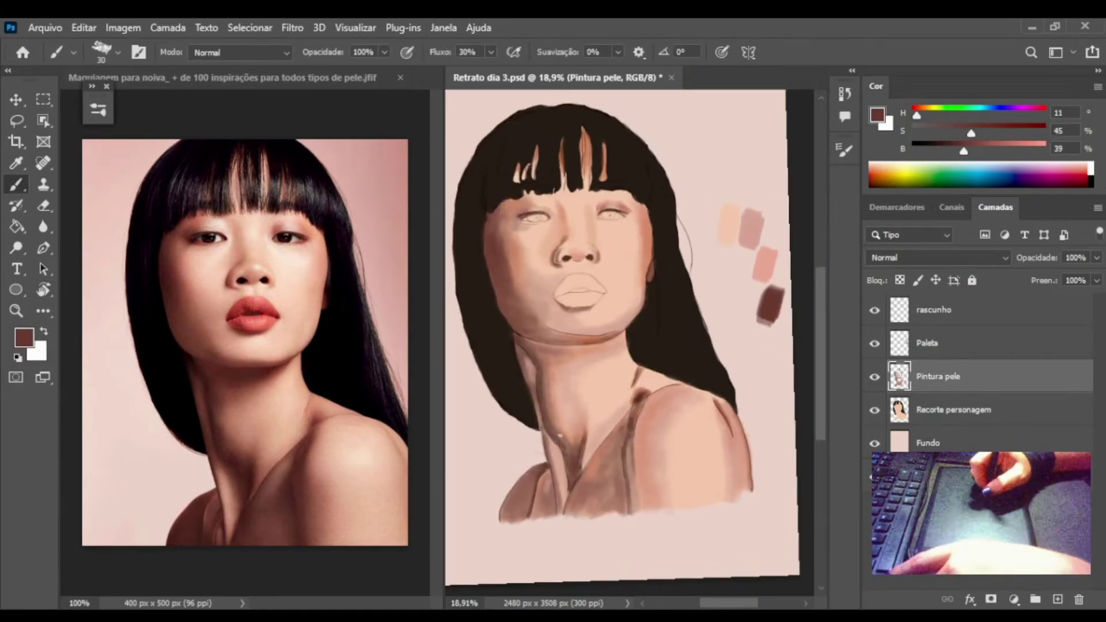
# Draw a dark left neck contour and deepen the shoulder shadow with darker, saturated reddish browns.
pyautogui.moveTo(549, 407); pyautogui.dragTo(551, 370)
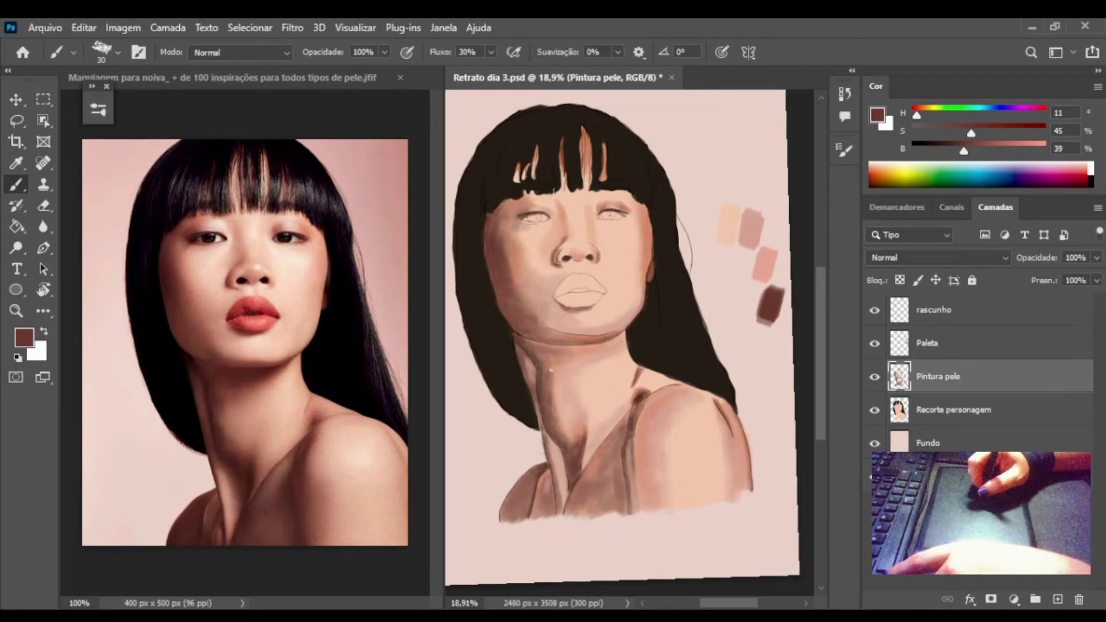
pyautogui.moveTo(530, 472)
pyautogui.mouseDown()
pyautogui.moveTo(510, 496)
pyautogui.moveTo(557, 511)
pyautogui.mouseUp()
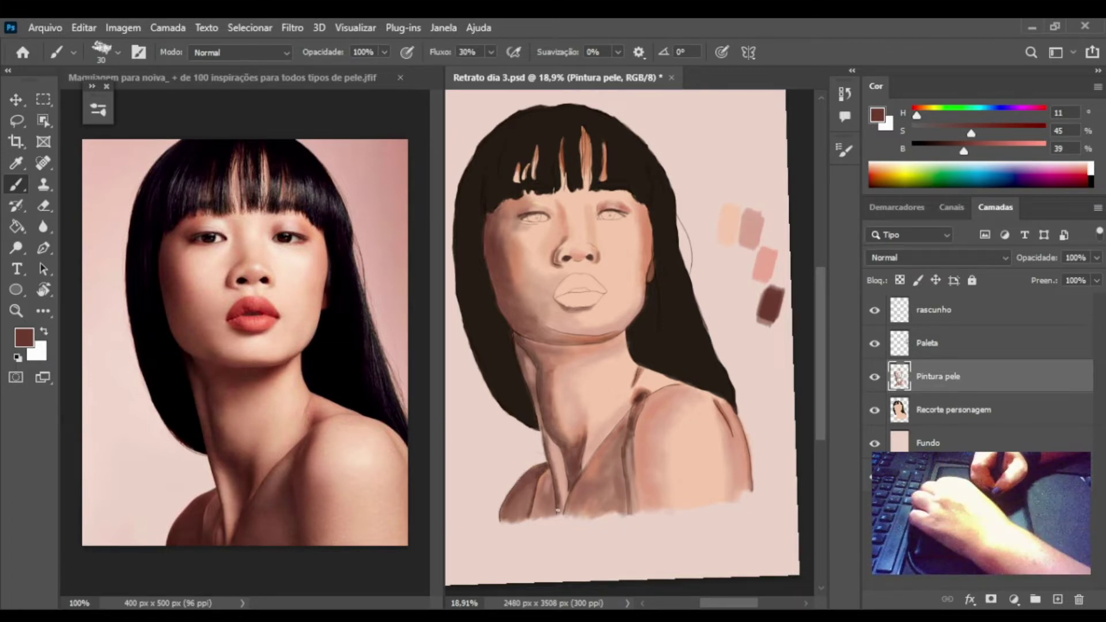
pyautogui.keyDown('alt'); pyautogui.click(644, 475); pyautogui.keyUp('alt')
pyautogui.keyDown('alt'); pyautogui.click(634, 446); pyautogui.keyUp('alt')
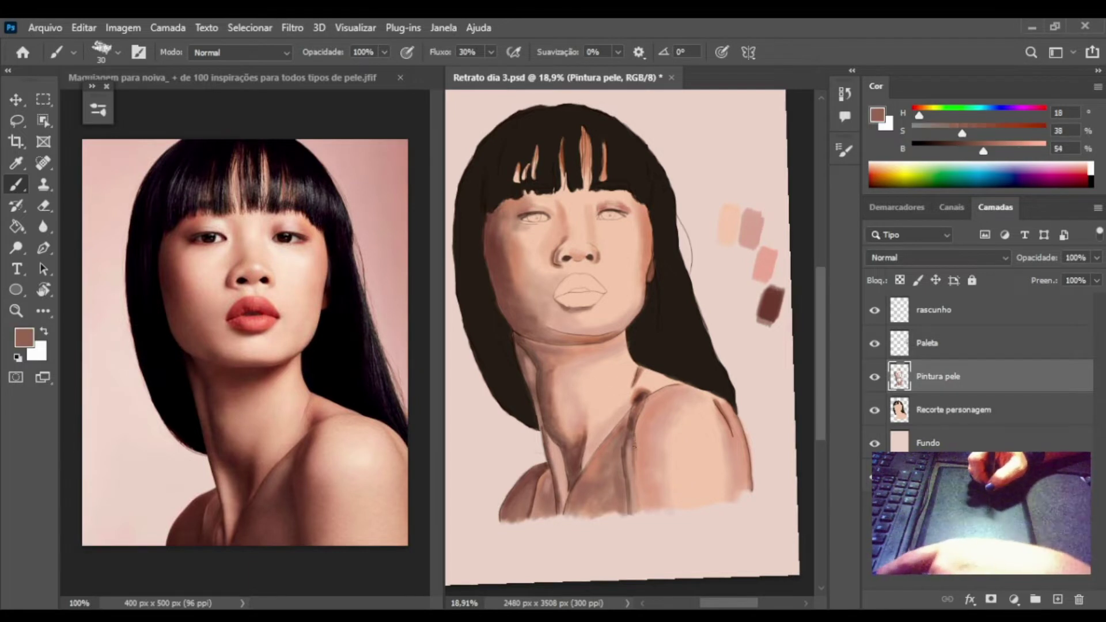
pyautogui.moveTo(639, 403); pyautogui.dragTo(628, 507)
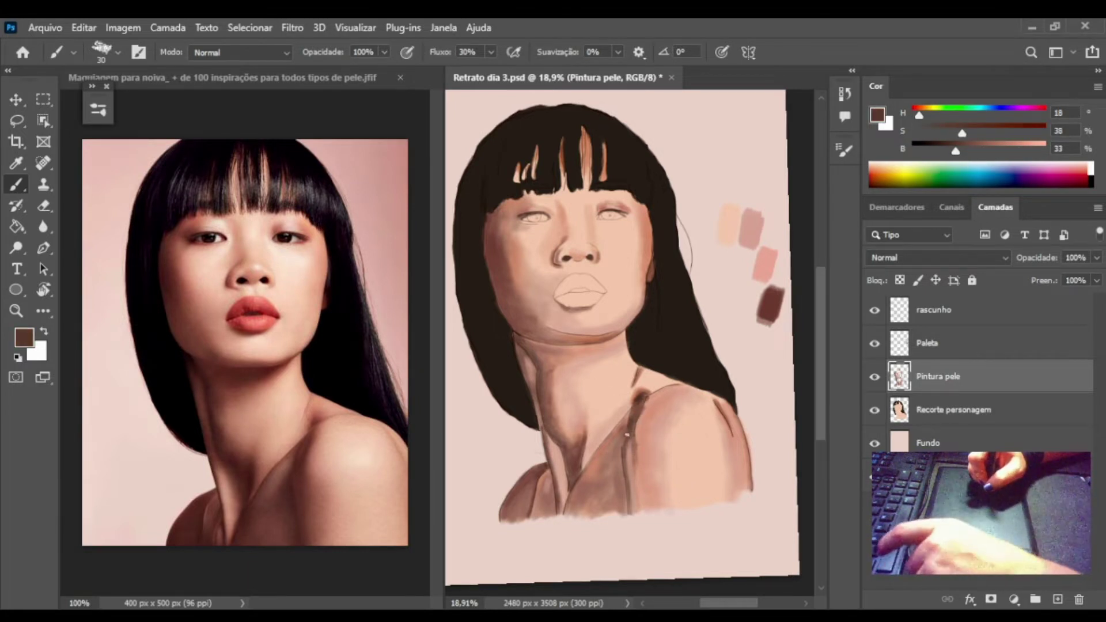
pyautogui.keyDown('alt'); pyautogui.click(680, 444); pyautogui.keyUp('alt')
pyautogui.moveTo(1015, 151); pyautogui.dragTo(988, 151)
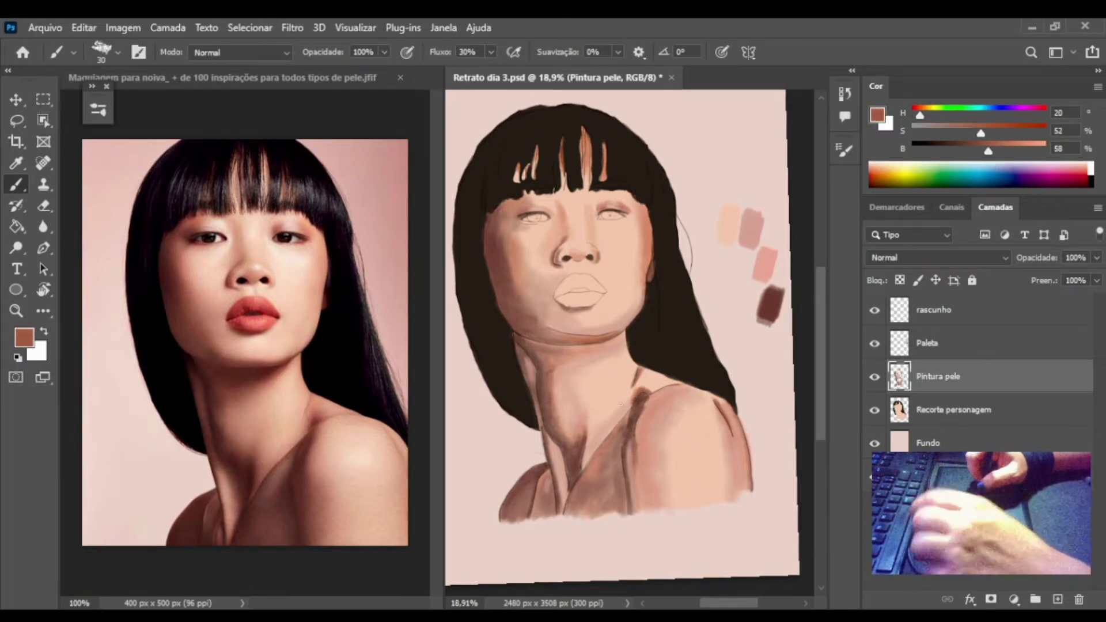
pyautogui.keyDown('alt'); pyautogui.click(638, 390); pyautogui.keyUp('alt')
pyautogui.keyDown('alt'); pyautogui.click(761, 321); pyautogui.keyUp('alt')
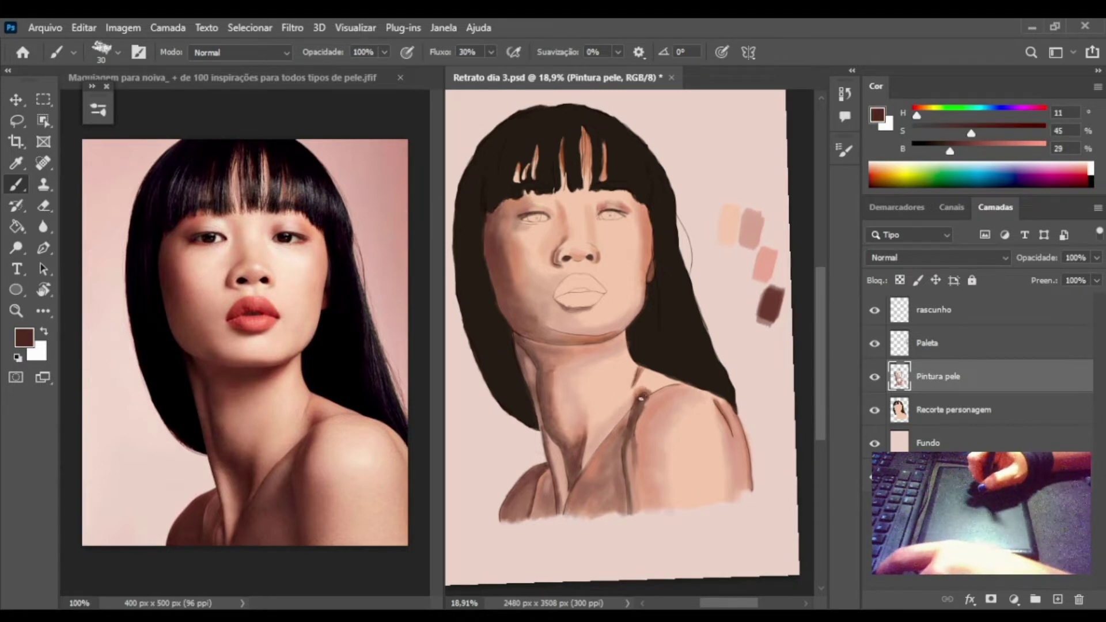
pyautogui.keyDown('alt'); pyautogui.click(642, 397); pyautogui.keyUp('alt')
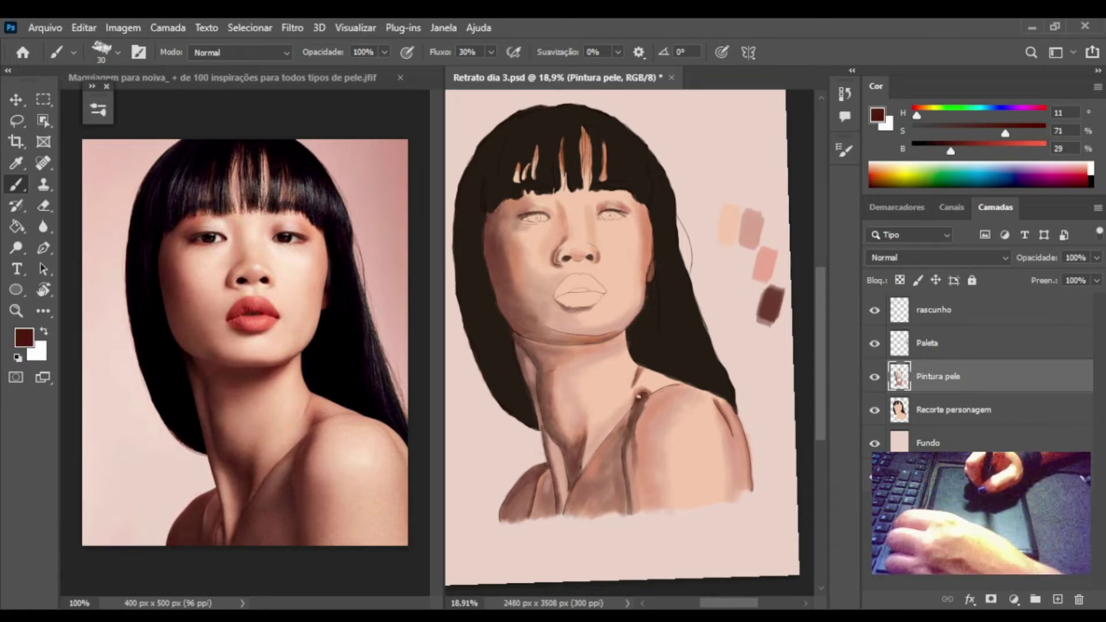
# Hide the rascunho layer and shade the shoulder curve and neck line with a size-70 brown brush.
pyautogui.click(875, 309)
pyautogui.keyDown('alt'); pyautogui.click(507, 265); pyautogui.keyUp('alt')
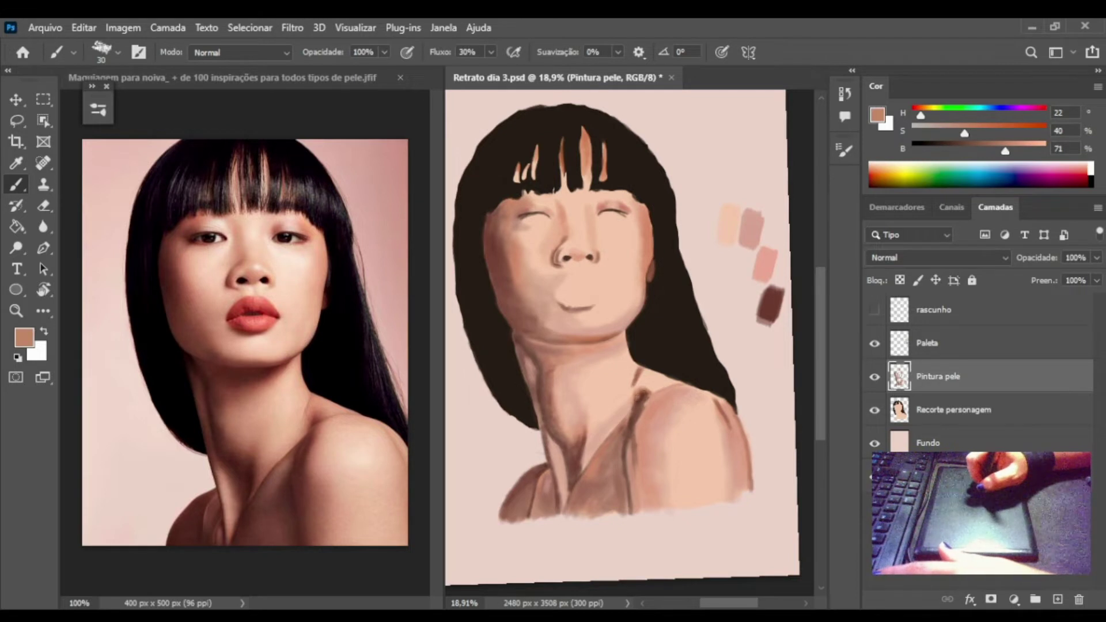
pyautogui.keyDown('alt'); pyautogui.click(643, 408); pyautogui.keyUp('alt')
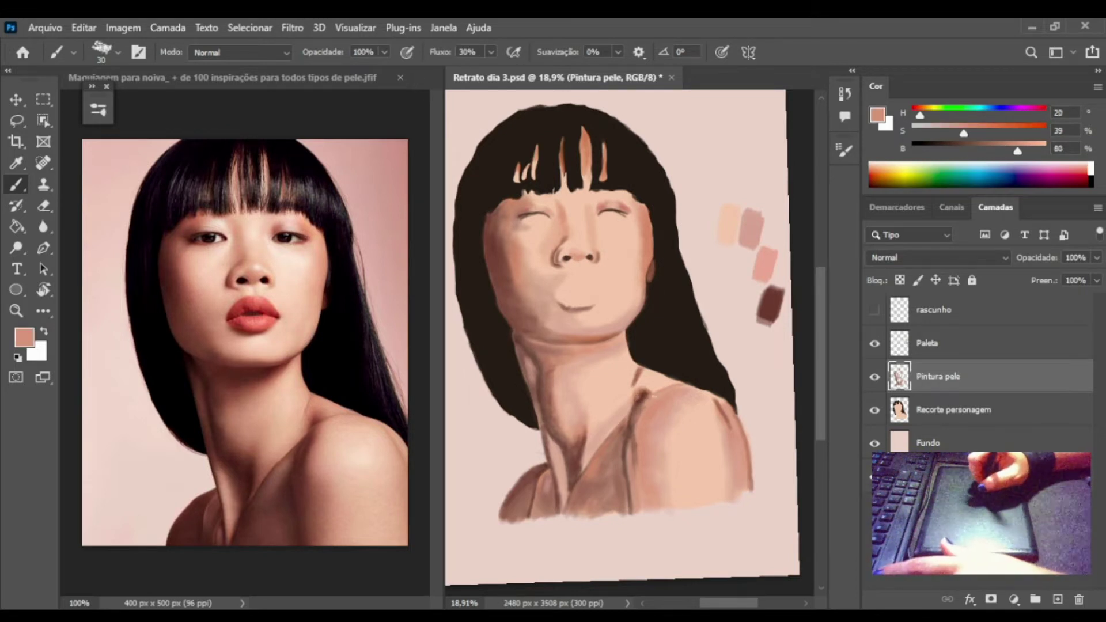
pyautogui.keyDown('alt'); pyautogui.click(638, 435); pyautogui.keyUp('alt')
pyautogui.press(']')
pyautogui.press(']')
pyautogui.press(']')
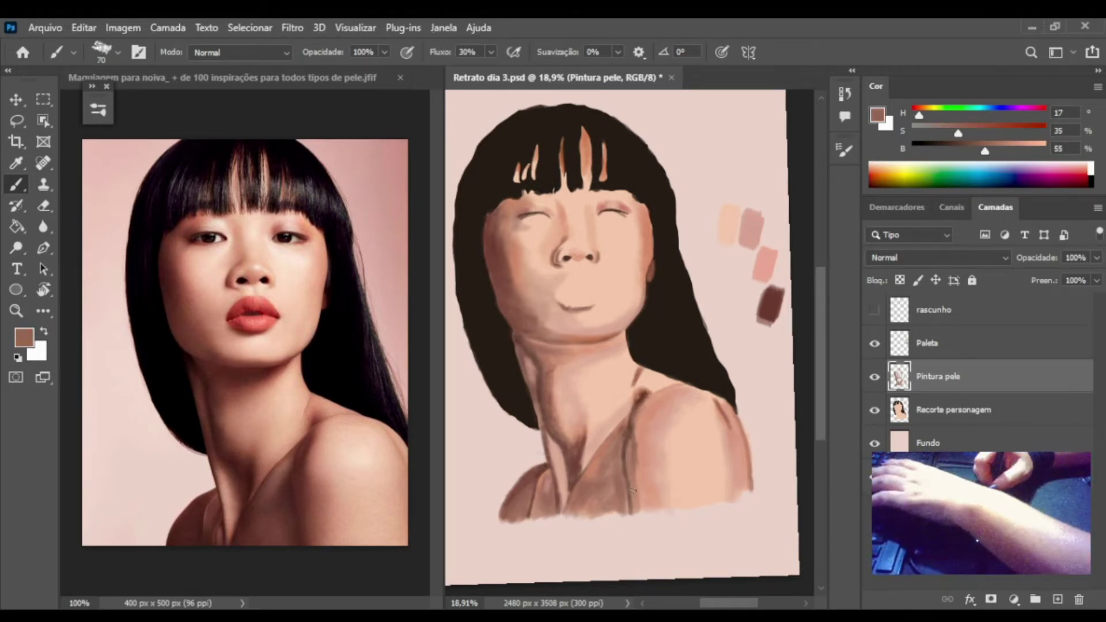
pyautogui.moveTo(632, 432)
pyautogui.mouseDown()
pyautogui.moveTo(656, 399)
pyautogui.moveTo(688, 387)
pyautogui.mouseUp()
pyautogui.moveTo(640, 454)
pyautogui.mouseDown()
pyautogui.moveTo(668, 400)
pyautogui.moveTo(639, 496)
pyautogui.mouseUp()
# Sample peach and brown tones around the shoulder and chest edge, reducing the brush to 45.
pyautogui.keyDown('alt'); pyautogui.click(650, 465); pyautogui.keyUp('alt')
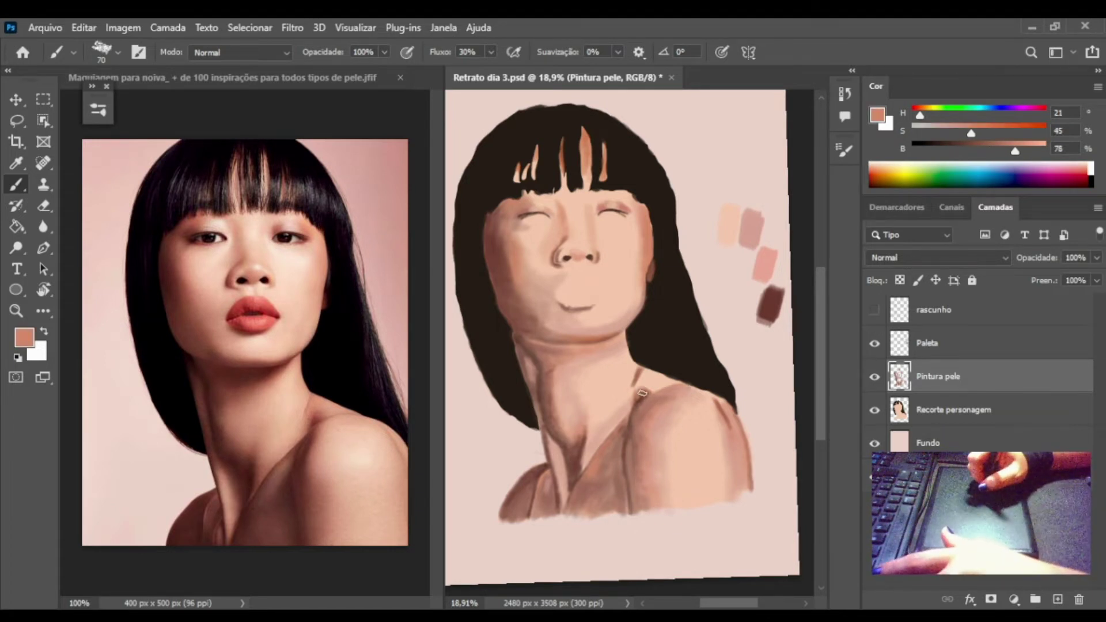
pyautogui.keyDown('alt'); pyautogui.click(629, 457); pyautogui.keyUp('alt')
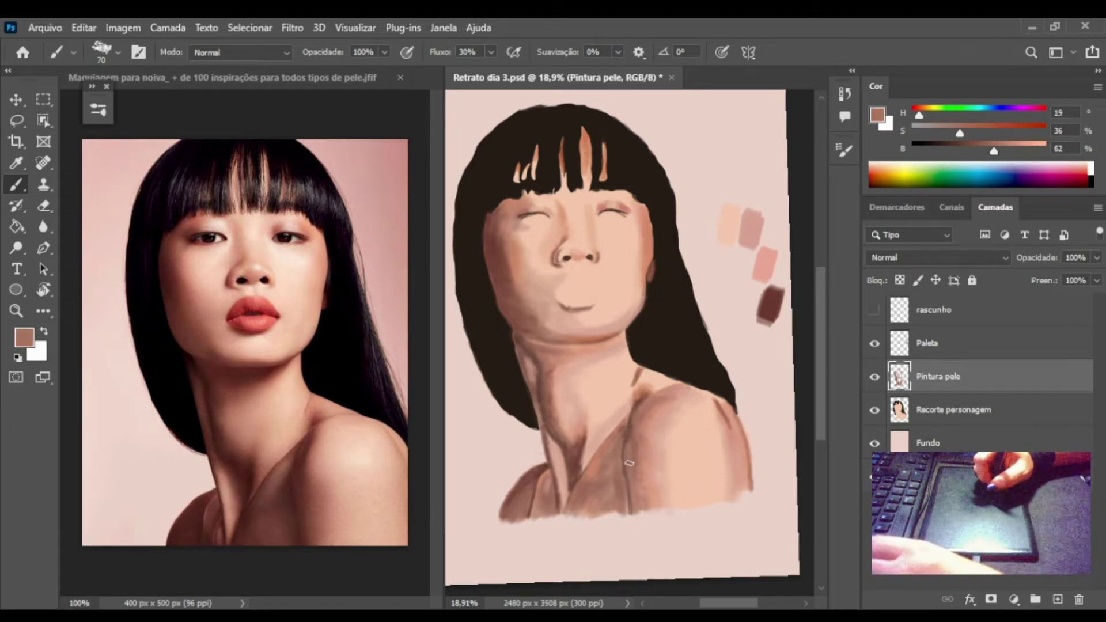
pyautogui.keyDown('alt'); pyautogui.click(613, 494); pyautogui.keyUp('alt')
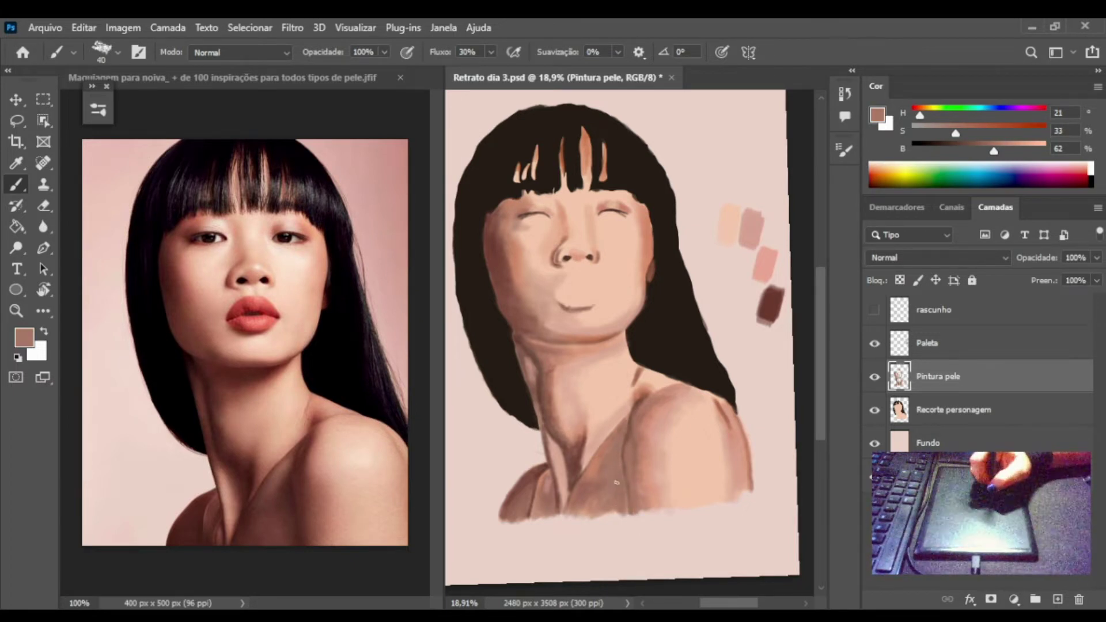
pyautogui.keyDown('alt'); pyautogui.click(525, 516); pyautogui.keyUp('alt')
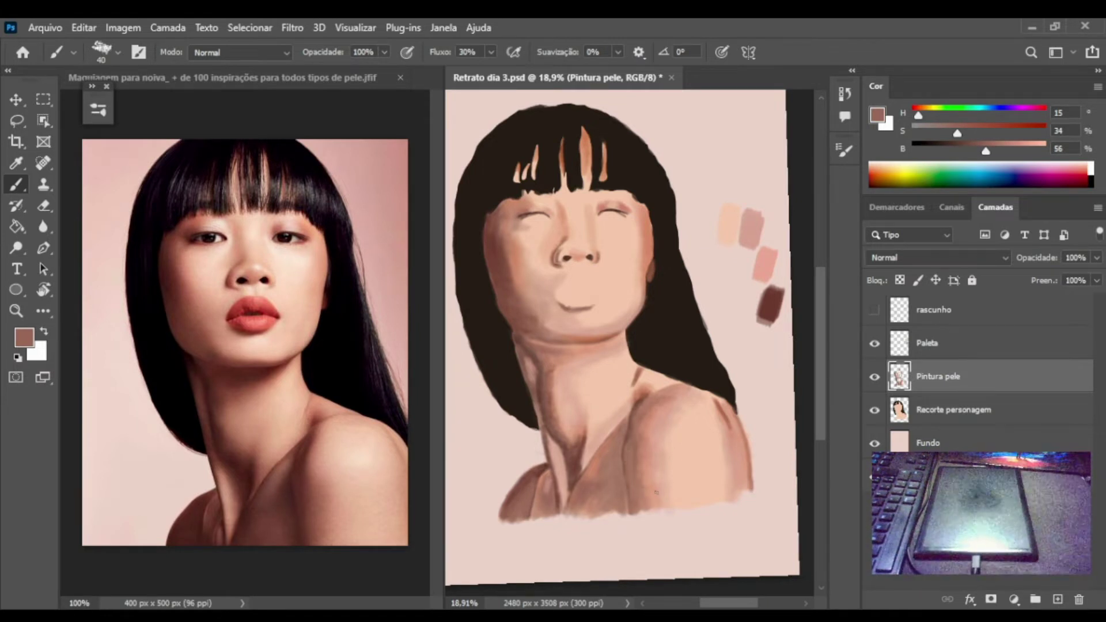
pyautogui.keyDown('alt'); pyautogui.click(649, 381); pyautogui.keyUp('alt')
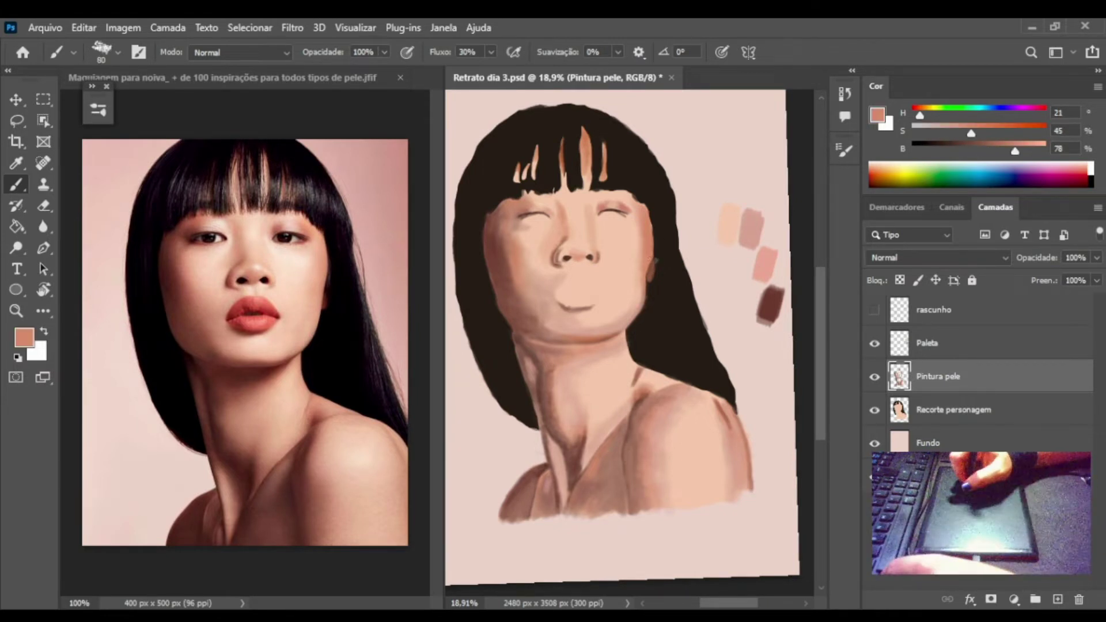
pyautogui.keyDown('alt'); pyautogui.click(657, 383); pyautogui.keyUp('alt')
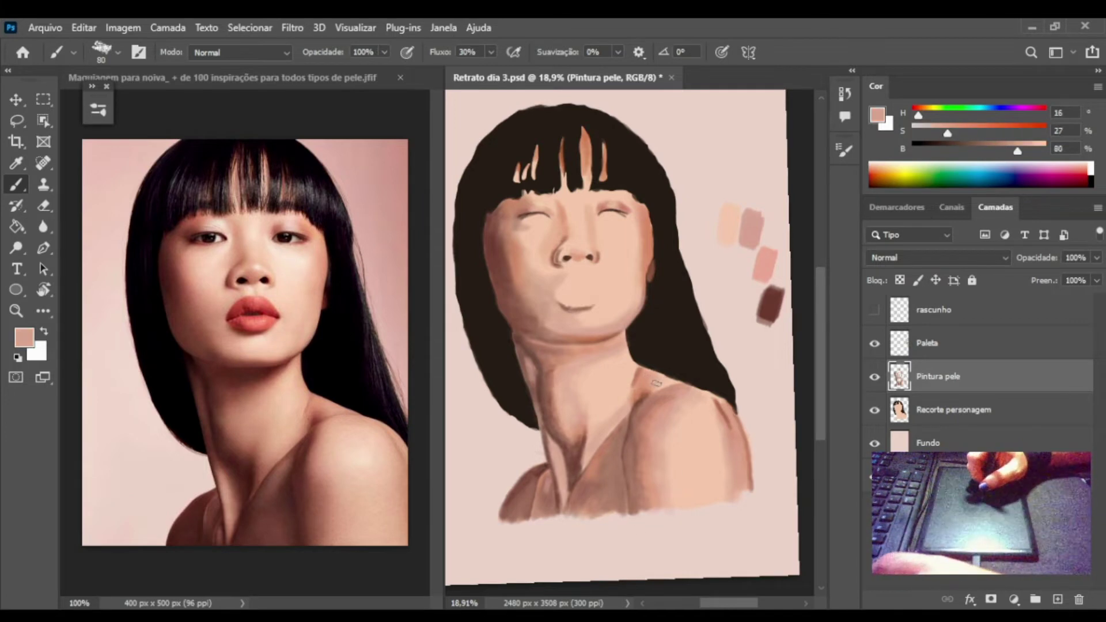
pyautogui.keyDown('alt'); pyautogui.click(643, 391); pyautogui.keyUp('alt')
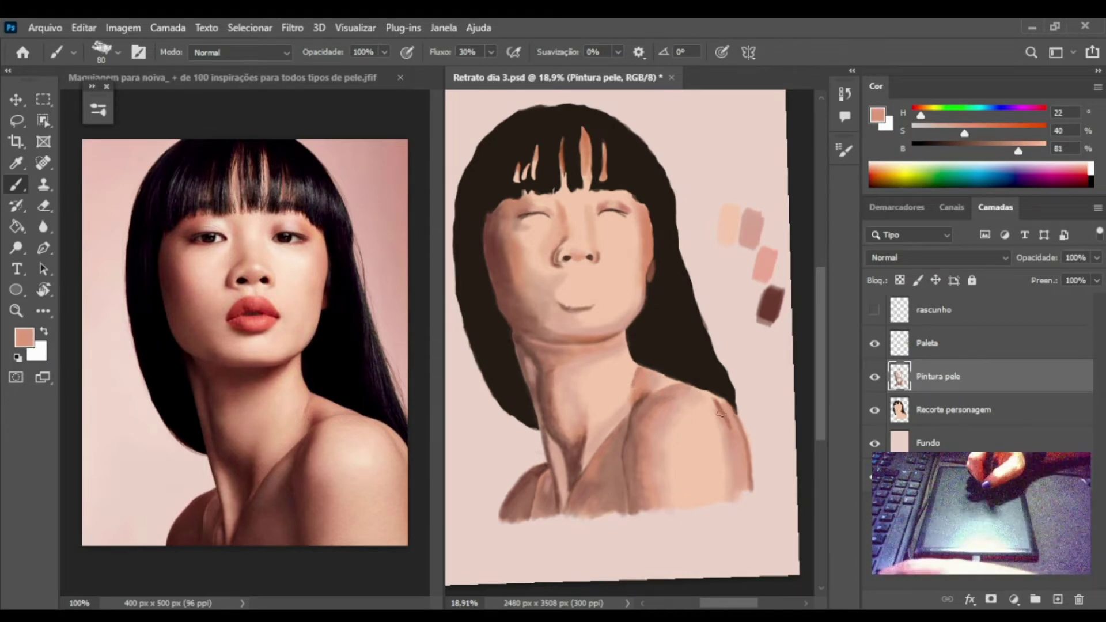
pyautogui.press('[')
pyautogui.press('[')
pyautogui.press('[')
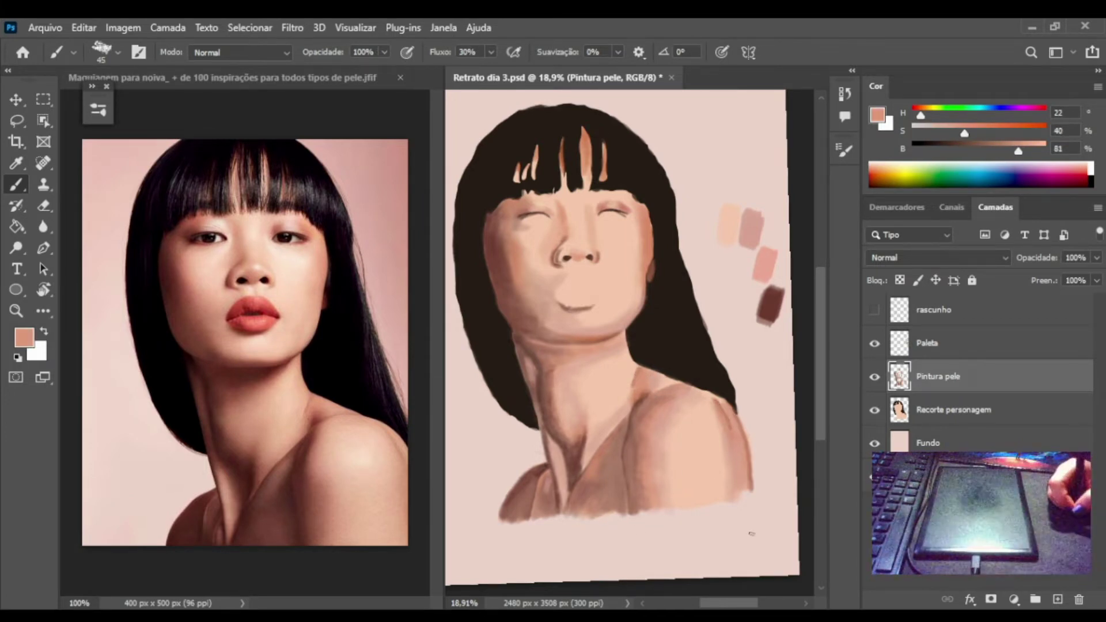
pyautogui.keyDown('alt'); pyautogui.click(747, 477); pyautogui.keyUp('alt')
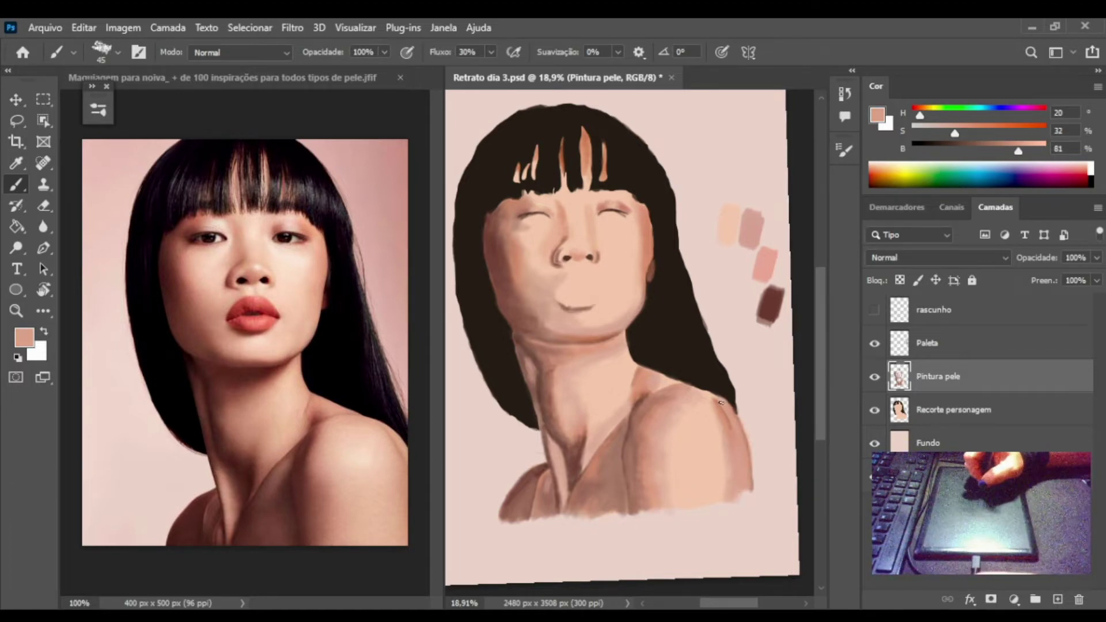
# Save the portrait and paint along the right cheek edge with the sampled cheek colour.
pyautogui.hotkey('ctrl', 's')
pyautogui.scroll(-3, 669, 395)
pyautogui.scroll(4, 669, 395)
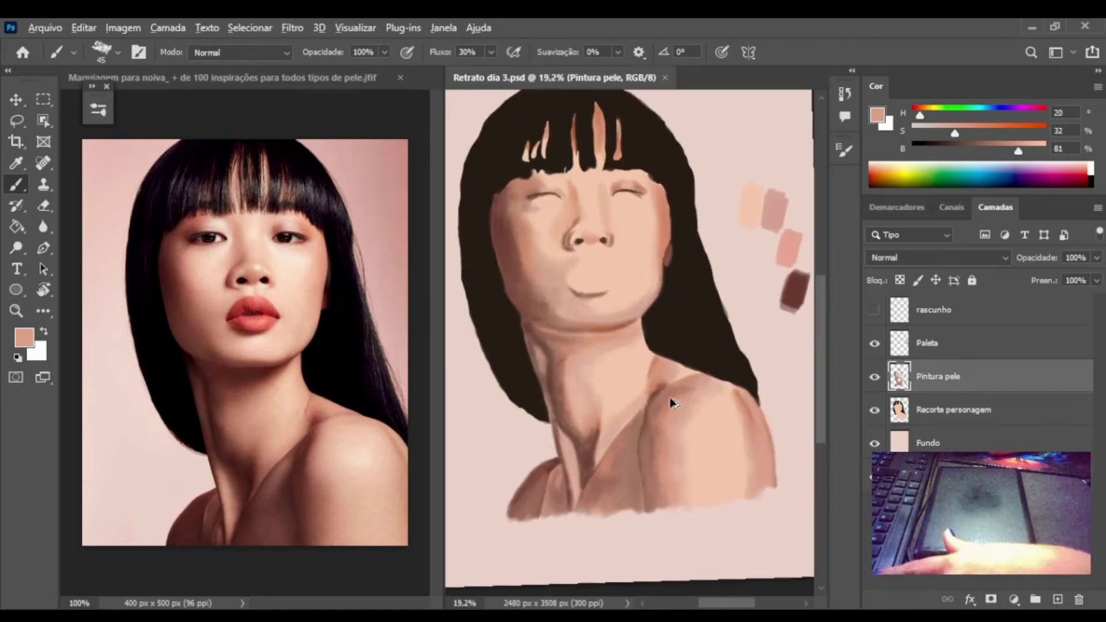
pyautogui.keyDown('alt'); pyautogui.click(663, 227); pyautogui.keyUp('alt')
pyautogui.moveTo(663, 226); pyautogui.dragTo(667, 222)
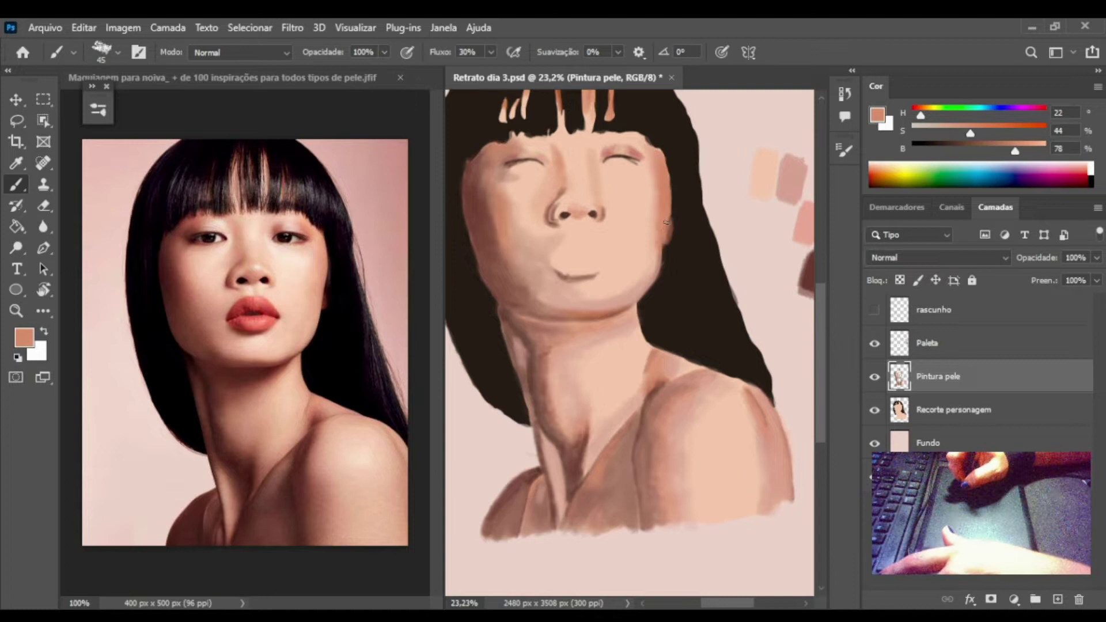
# Sample hair and mid-brown tones, shrink the brush to size 20, and sample skin beside the nose.
pyautogui.keyDown('alt'); pyautogui.click(687, 178); pyautogui.keyUp('alt')
pyautogui.keyDown('alt'); pyautogui.click(675, 249); pyautogui.keyUp('alt')
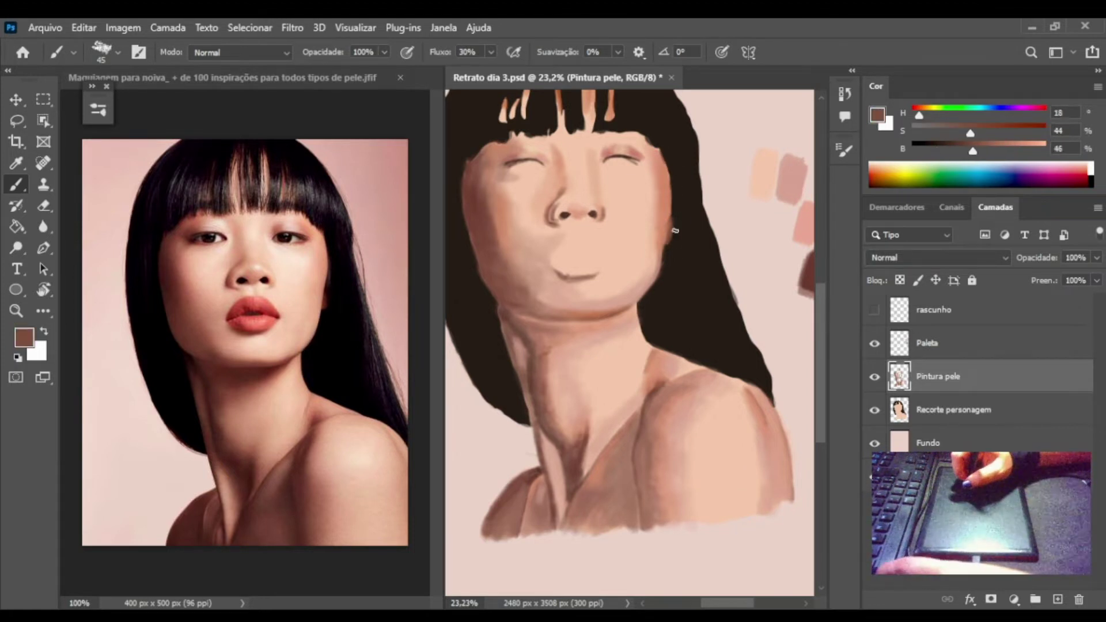
pyautogui.press('[')
pyautogui.press('[')
pyautogui.press('[')
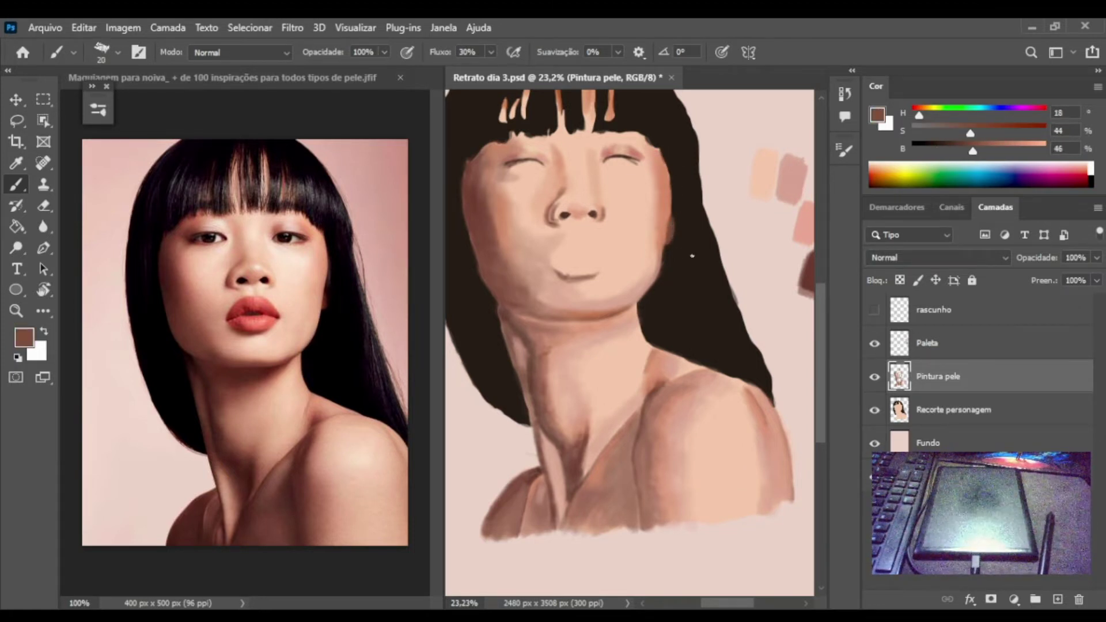
pyautogui.keyDown('alt'); pyautogui.click(603, 213); pyautogui.keyUp('alt')
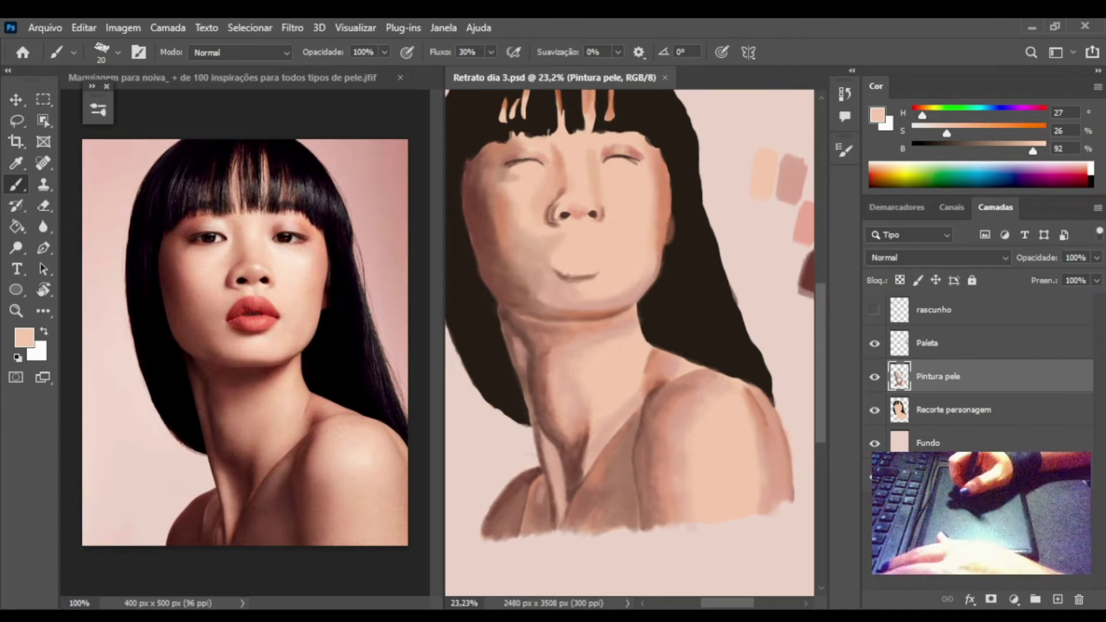
pyautogui.keyDown('alt'); pyautogui.click(545, 209); pyautogui.keyUp('alt')
# Show the rascunho layer and rename the Pintura pele layer to 'Sombra pele'.
pyautogui.click(874, 310)
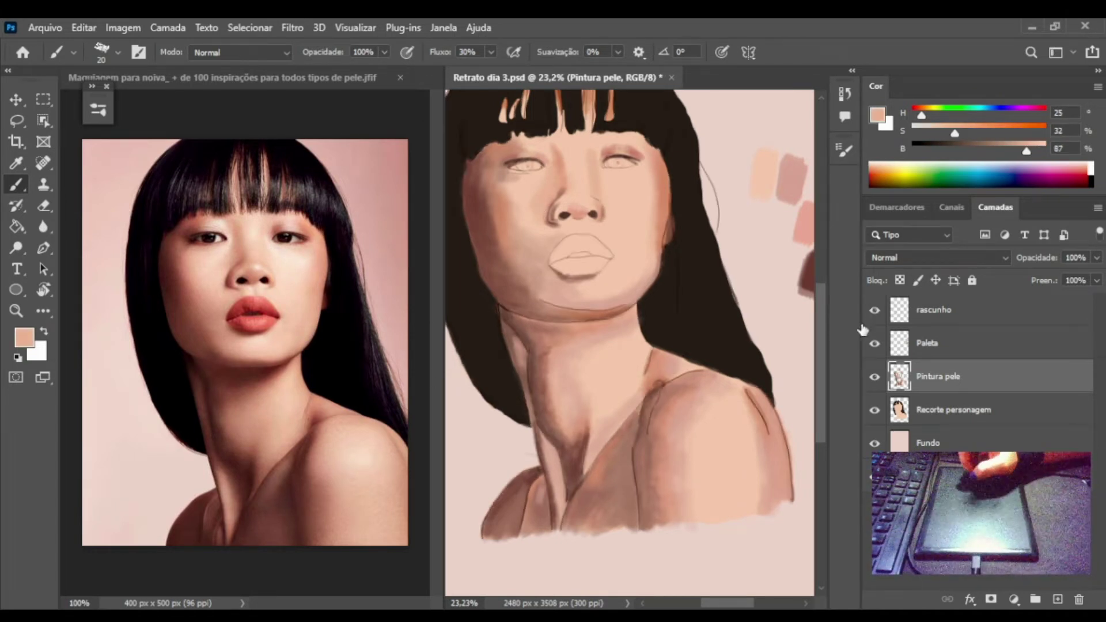
pyautogui.doubleClick(956, 376)
pyautogui.write('Sombra pele')
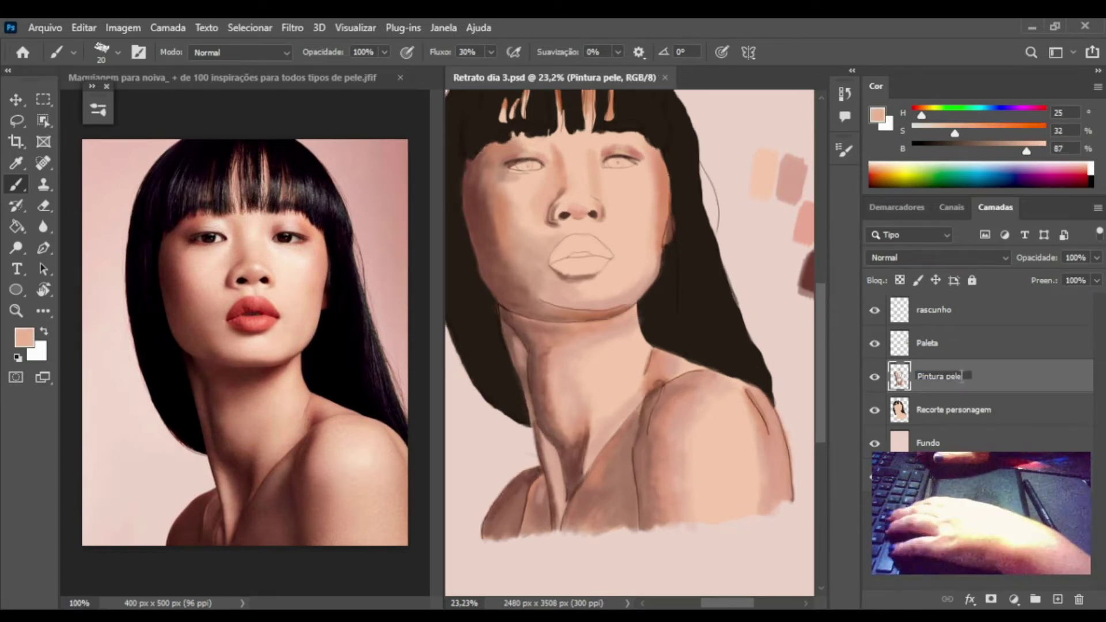
pyautogui.press('Return')
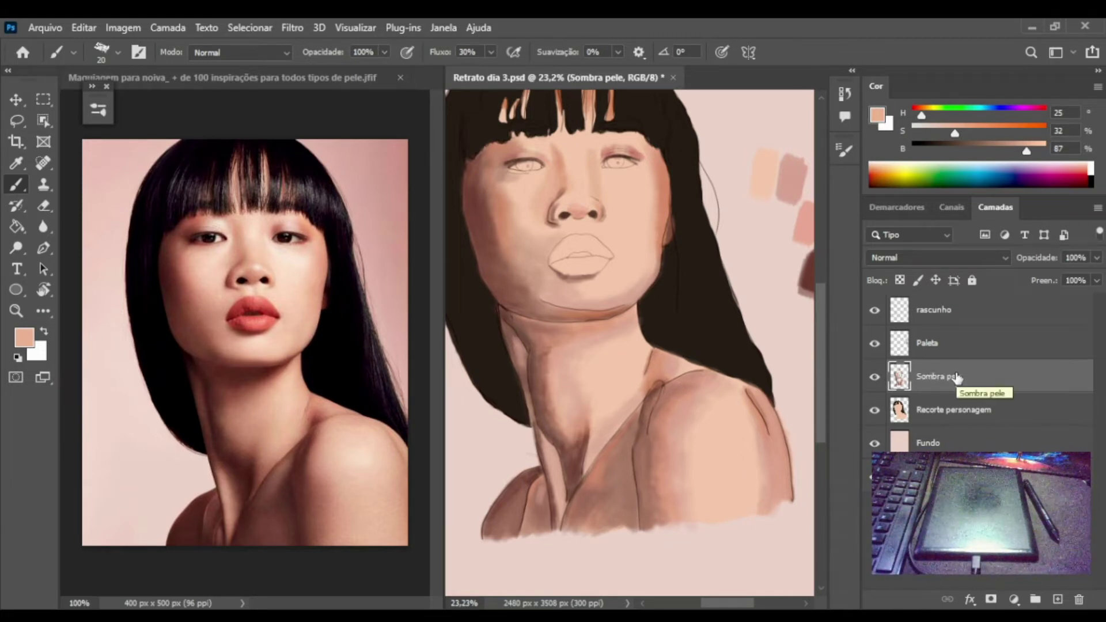
# Create a new empty layer named 'Olhos'.
pyautogui.keyDown('alt'); pyautogui.click(790, 172); pyautogui.keyUp('alt')
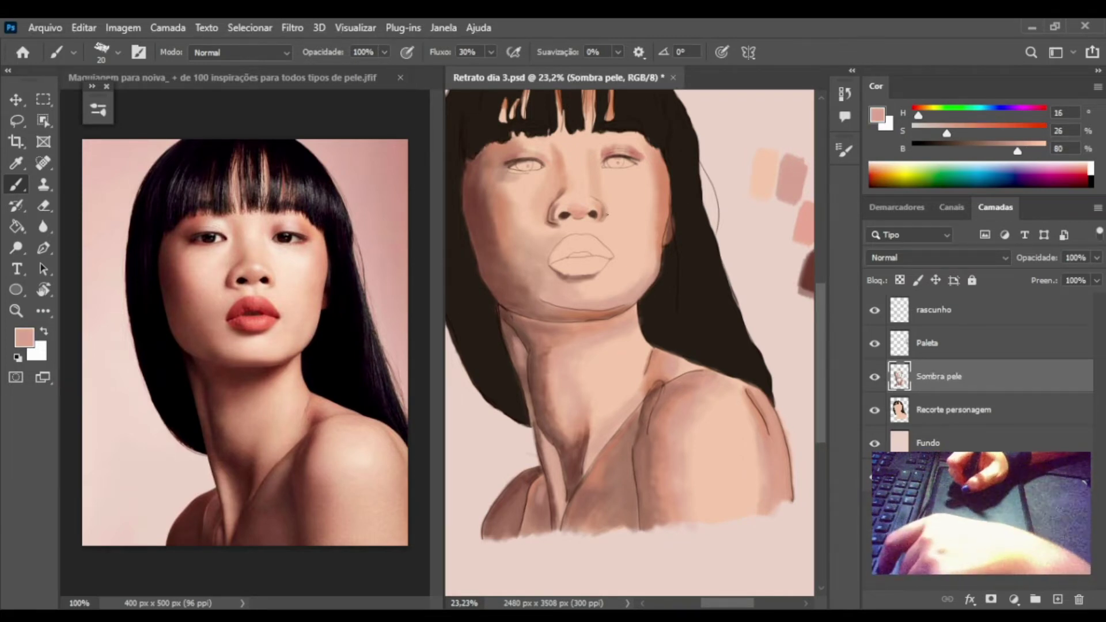
pyautogui.hotkey('ctrl', 'shift', 'alt', 'n')
pyautogui.doubleClick(928, 376)
pyautogui.write('Olhos')
pyautogui.press('Return')
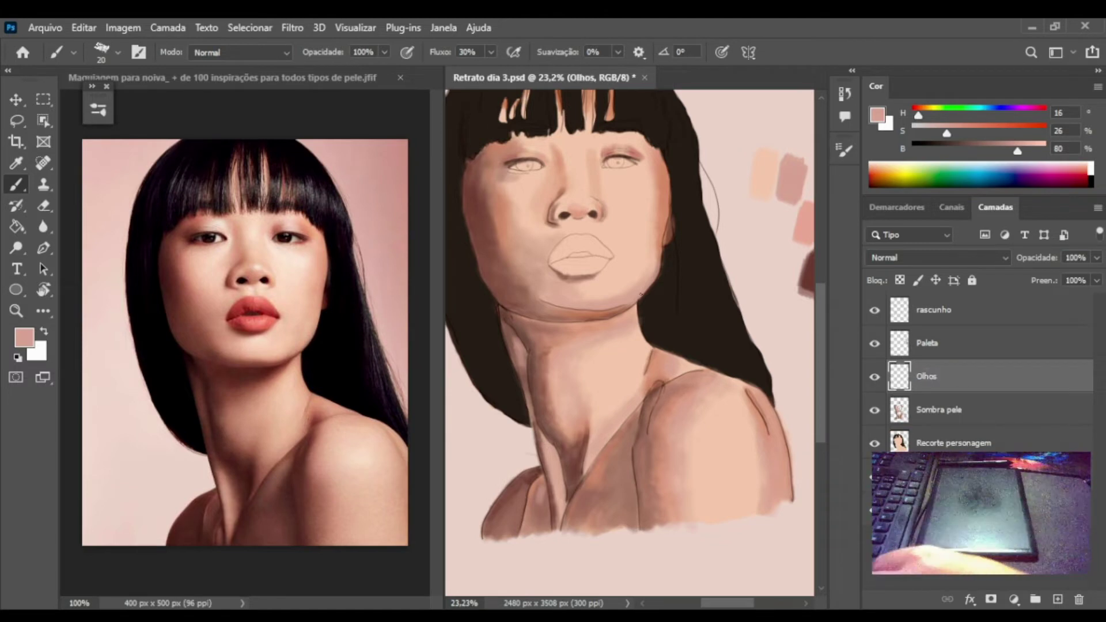
# Set a deep red-brown eye colour and try a hard round brush on the right iris, then undo.
pyautogui.keyDown('alt'); pyautogui.click(288, 236); pyautogui.keyUp('alt')
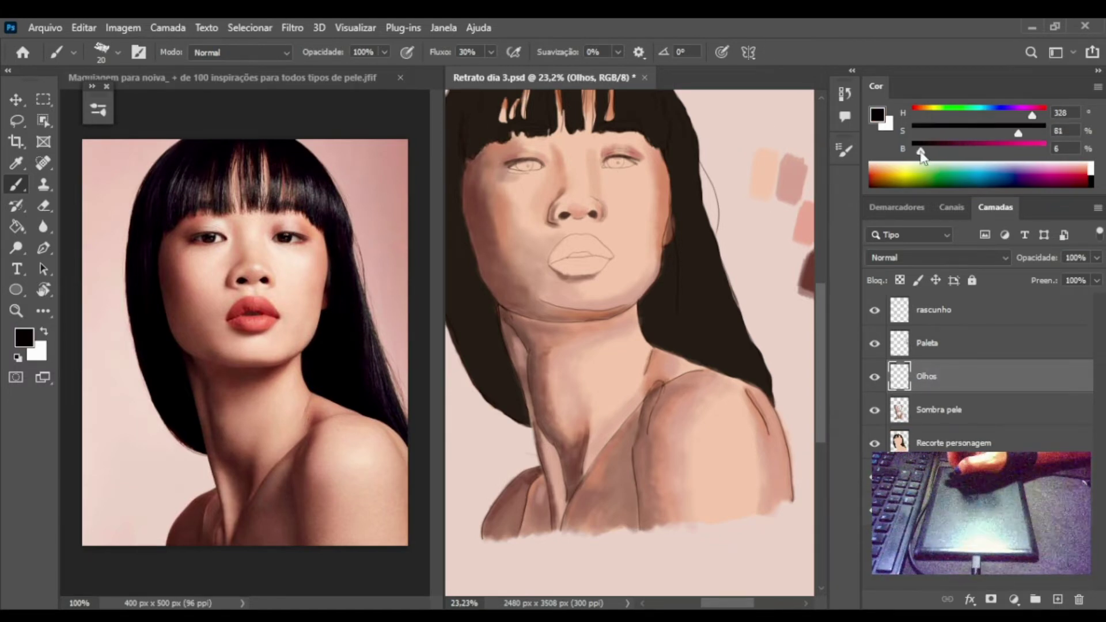
pyautogui.moveTo(1031, 116)
pyautogui.mouseDown()
pyautogui.moveTo(919, 115)
pyautogui.moveTo(1026, 134)
pyautogui.mouseUp()
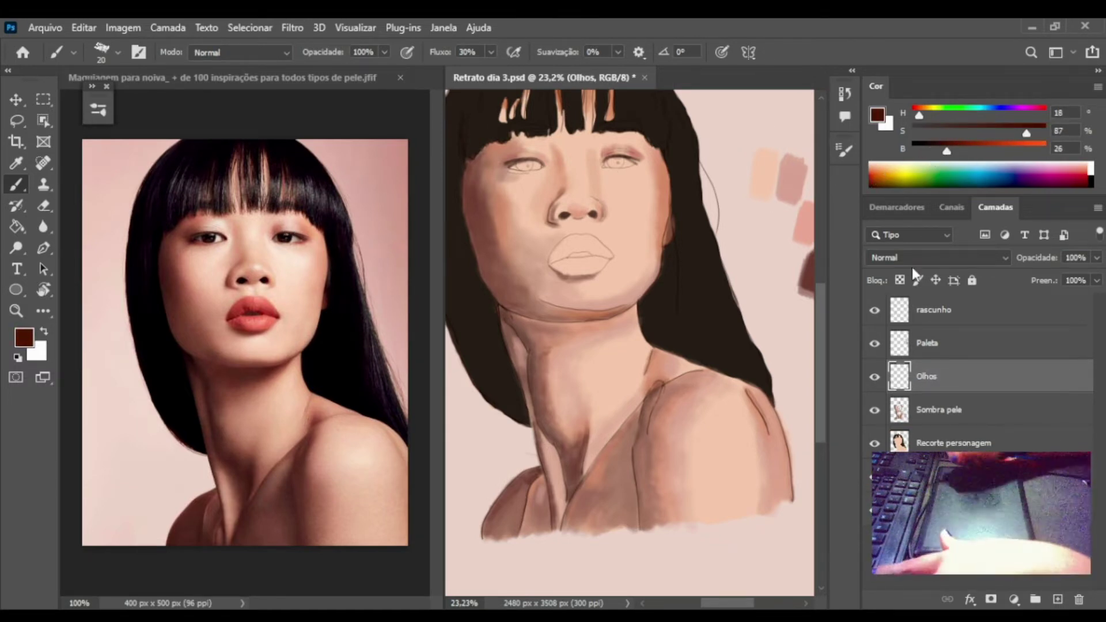
pyautogui.moveTo(928, 151); pyautogui.dragTo(938, 151)
pyautogui.scroll(3, 542, 92)
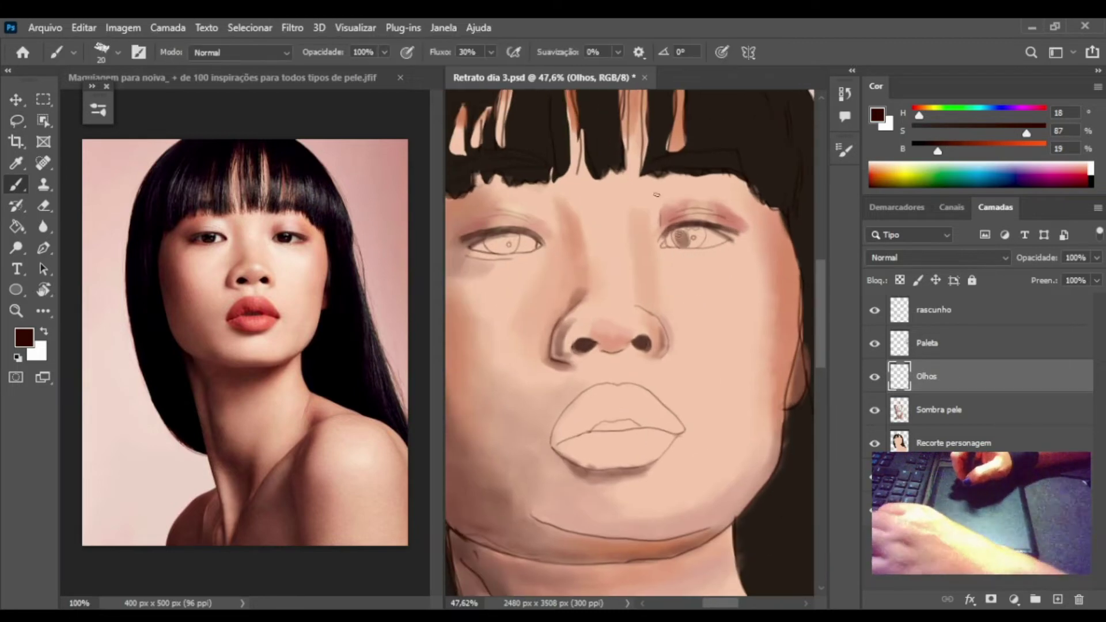
pyautogui.click(95, 92)
pyautogui.click(161, 295)
pyautogui.moveTo(680, 230); pyautogui.dragTo(700, 245)
pyautogui.hotkey('ctrl', 'z')
# Paint a dark brown iris with a different preset at size 15, shrink to 9, and save.
pyautogui.click(98, 110)
pyautogui.click(162, 247)
pyautogui.press('[')
pyautogui.press('[')
pyautogui.moveTo(486, 237)
pyautogui.mouseDown()
pyautogui.moveTo(519, 246)
pyautogui.moveTo(490, 251)
pyautogui.moveTo(510, 252)
pyautogui.moveTo(505, 244)
pyautogui.mouseUp()
pyautogui.press('[')
pyautogui.press('[')
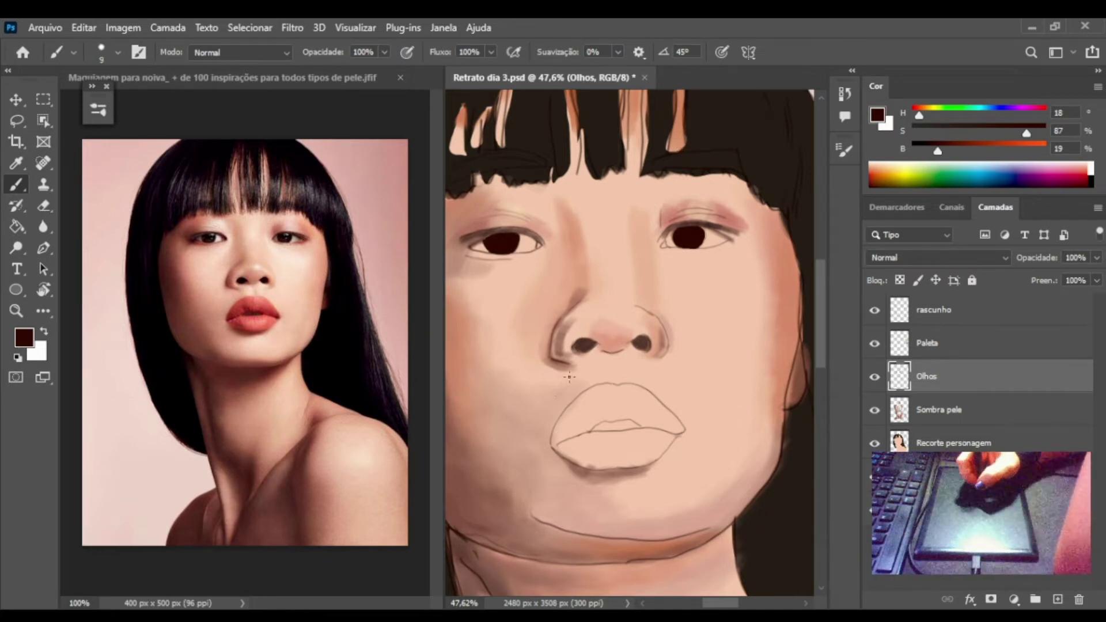
pyautogui.hotkey('ctrl', 's')
# Select the right eye's outer corner and paint it with light skin tone at saturation 18.
pyautogui.click(884, 163)
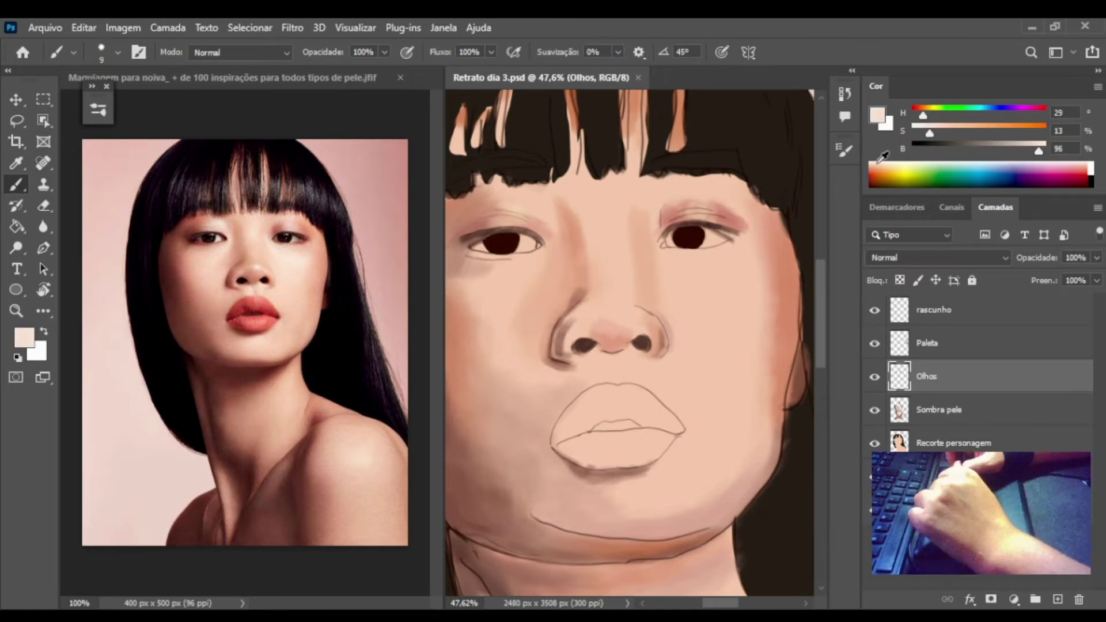
pyautogui.press('l')
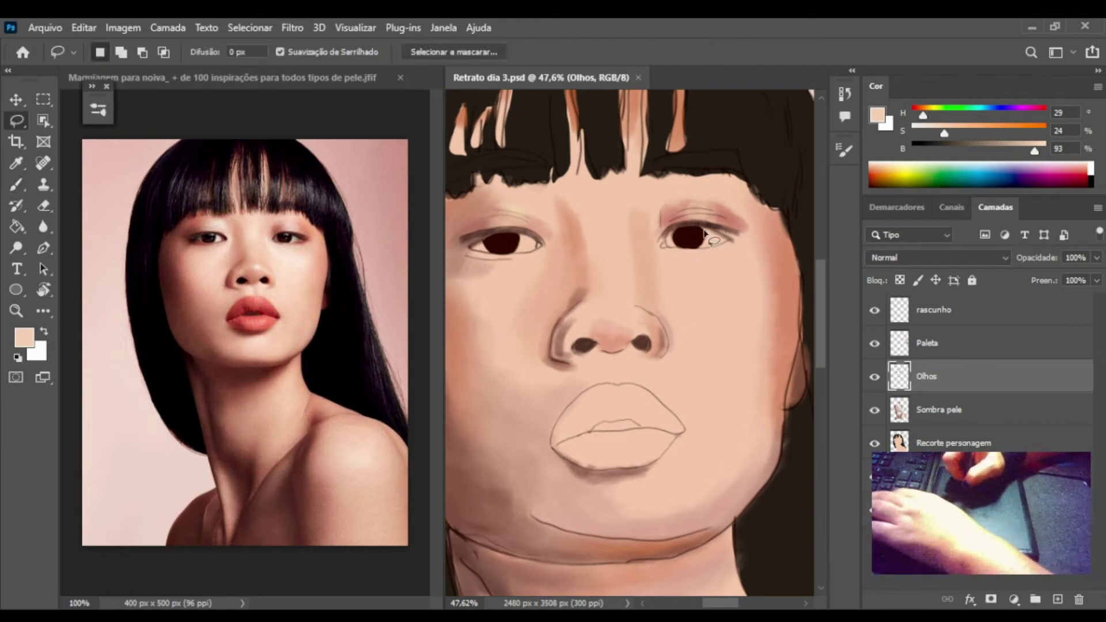
pyautogui.moveTo(705, 239); pyautogui.dragTo(707, 246)
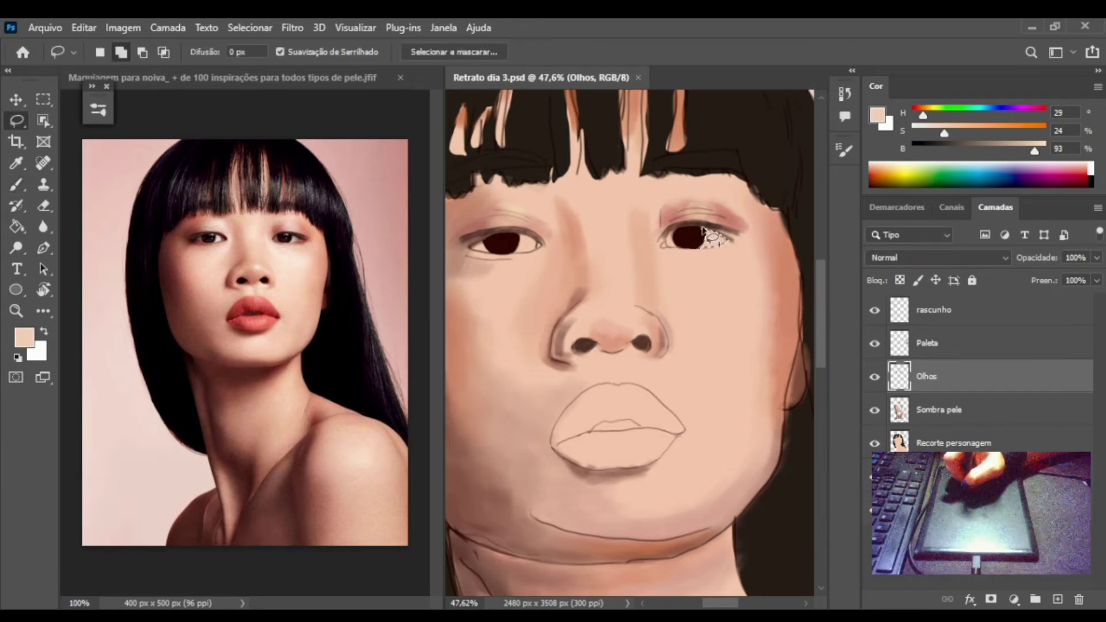
pyautogui.press('b')
pyautogui.moveTo(944, 133); pyautogui.dragTo(936, 133)
pyautogui.moveTo(714, 238); pyautogui.dragTo(698, 245)
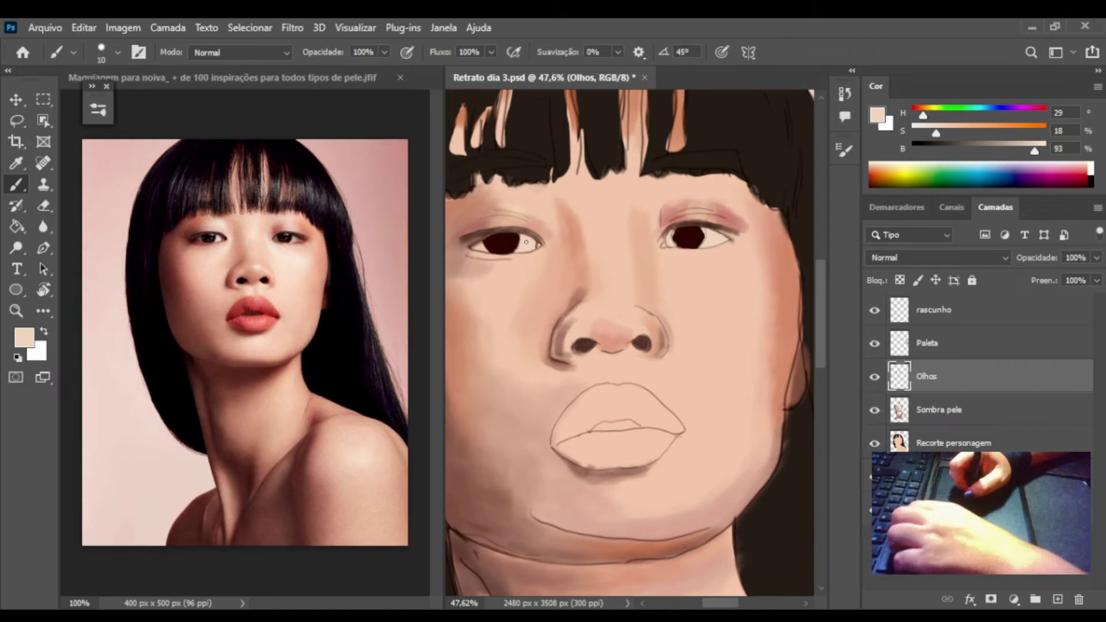
# Pick the iris brown and a slightly darker pink, save, and zoom out to the whole portrait.
pyautogui.keyDown('alt'); pyautogui.click(677, 238); pyautogui.keyUp('alt')
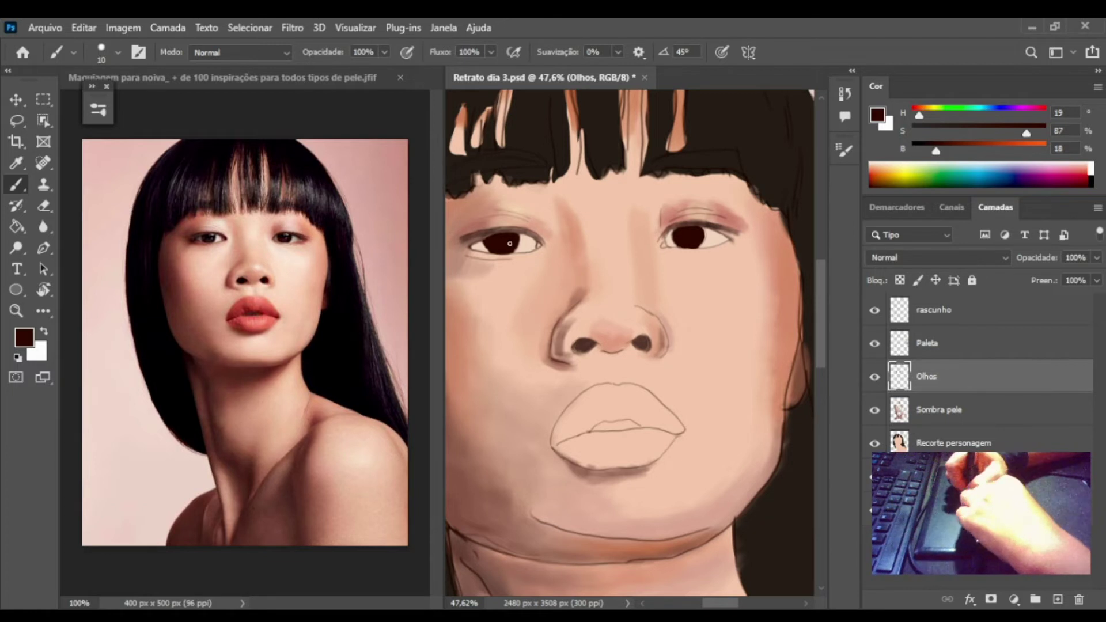
pyautogui.keyDown('alt'); pyautogui.click(288, 294); pyautogui.keyUp('alt')
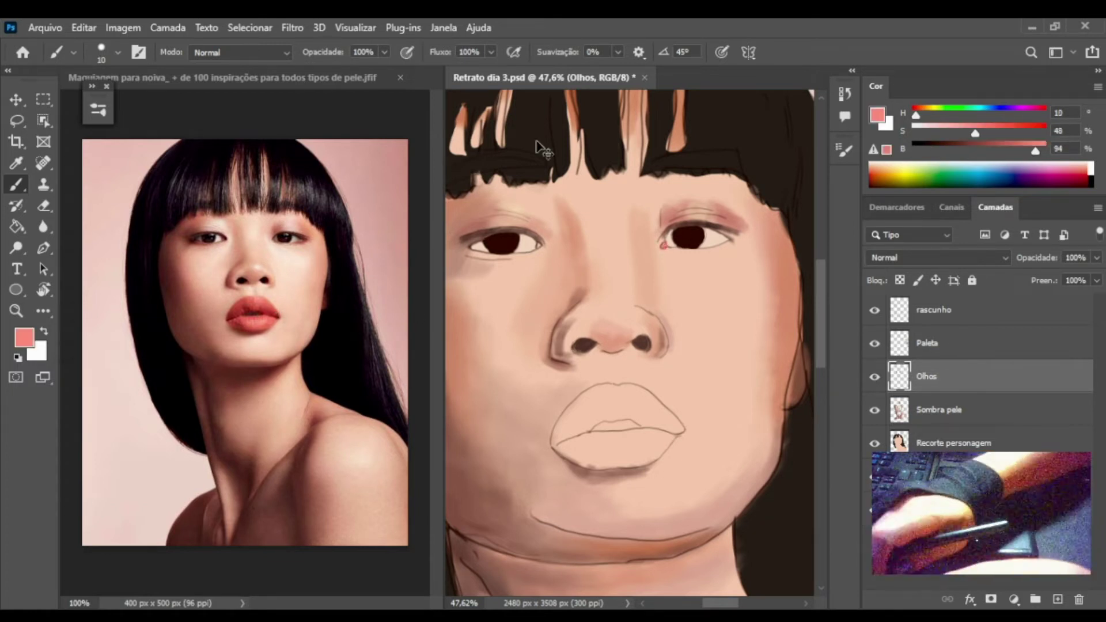
pyautogui.moveTo(1013, 151); pyautogui.dragTo(1009, 151)
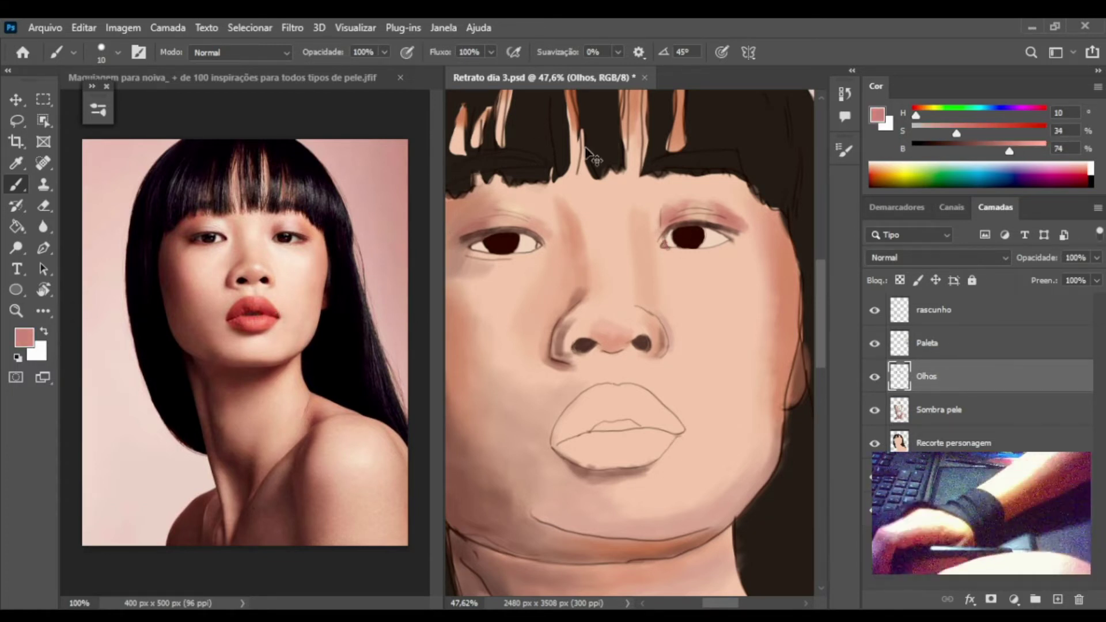
pyautogui.hotkey('ctrl', 's')
pyautogui.hotkey('ctrl', '-')
pyautogui.hotkey('ctrl', '-')
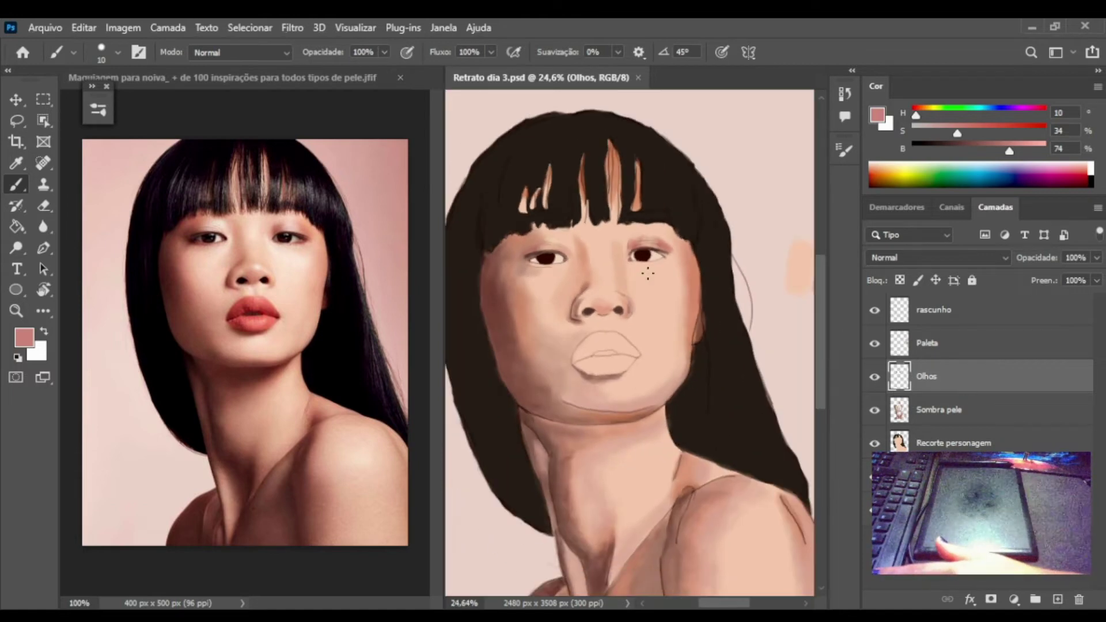
pyautogui.hotkey('ctrl', '-')
# Create a new layer named Boca for the mouth.
pyautogui.hotkey('ctrl', 'shift', 'n')
pyautogui.write('Boca')
pyautogui.press('Return')
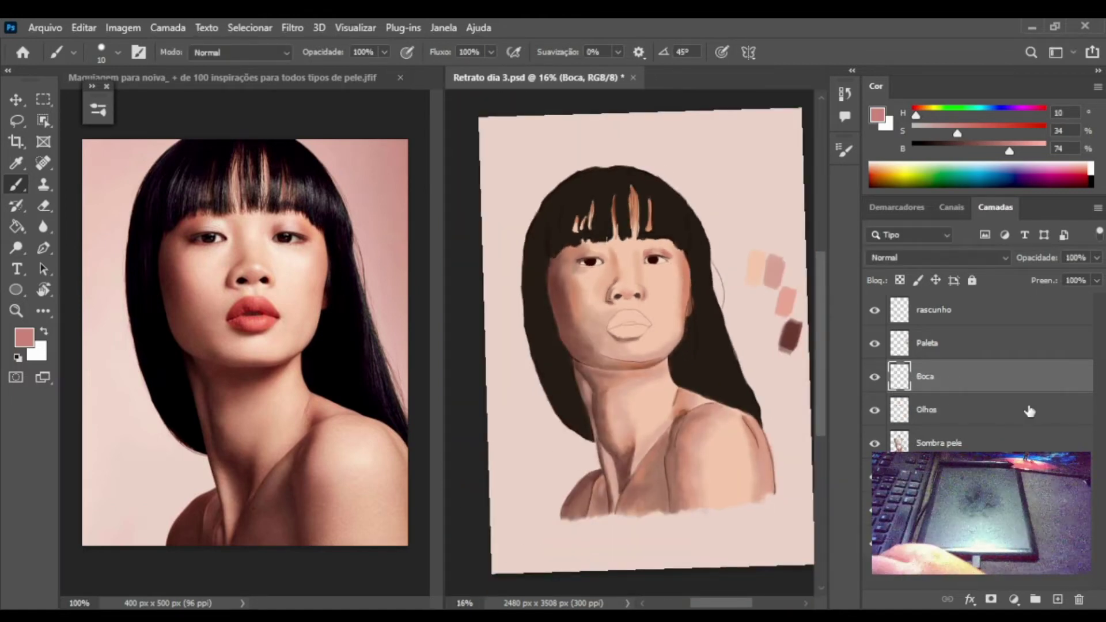
pyautogui.keyDown('alt'); pyautogui.click(246, 305); pyautogui.keyUp('alt')
pyautogui.scroll(2, 671, 341)
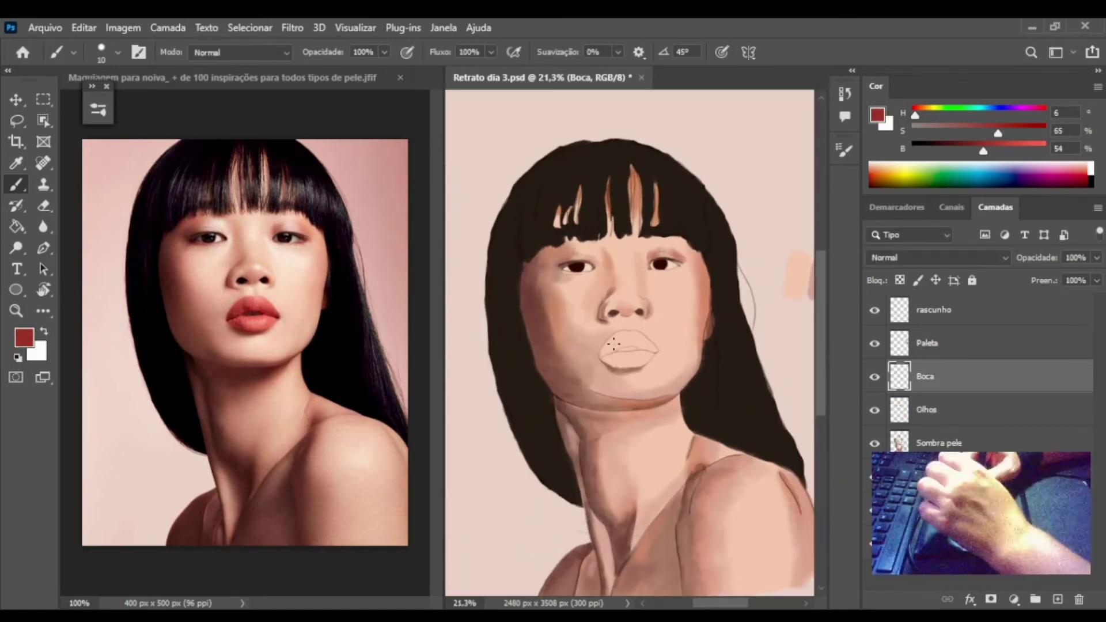
pyautogui.press('[')
pyautogui.press('[')
pyautogui.press('[')
pyautogui.hotkey('ctrl', 's')
# Lasso the lips and fill them with a flat coral red, then deselect.
pyautogui.press('l')
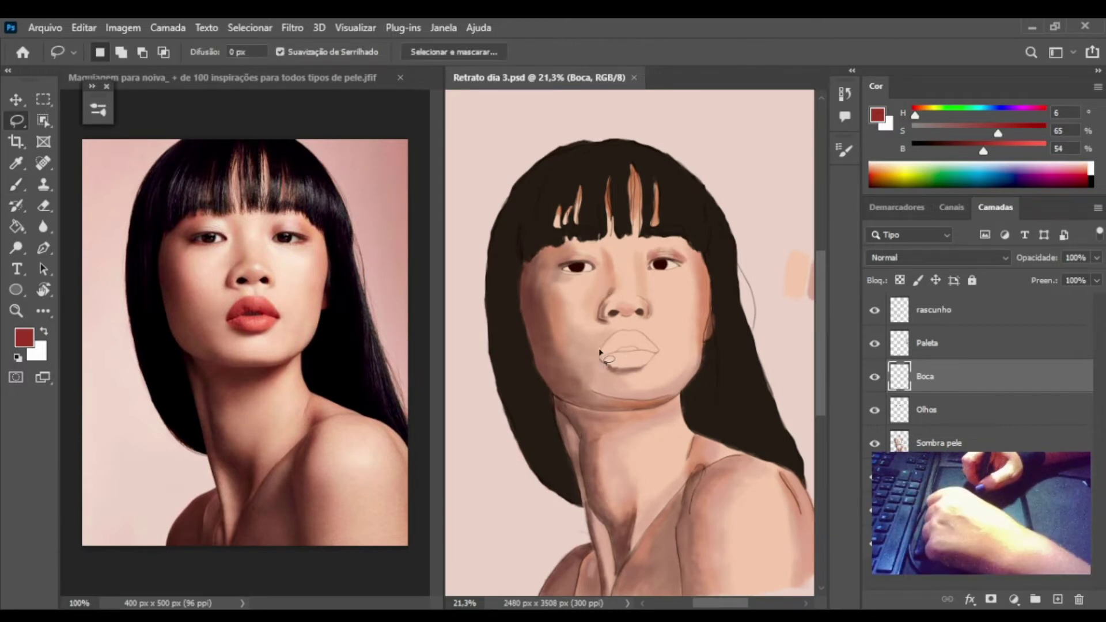
pyautogui.moveTo(629, 333)
pyautogui.mouseDown()
pyautogui.moveTo(630, 366)
pyautogui.moveTo(650, 363)
pyautogui.mouseUp()
pyautogui.press('b')
pyautogui.hotkey('ctrl', 'z')
pyautogui.hotkey('ctrl', 'd')
pyautogui.scroll(-3, 600, 310)
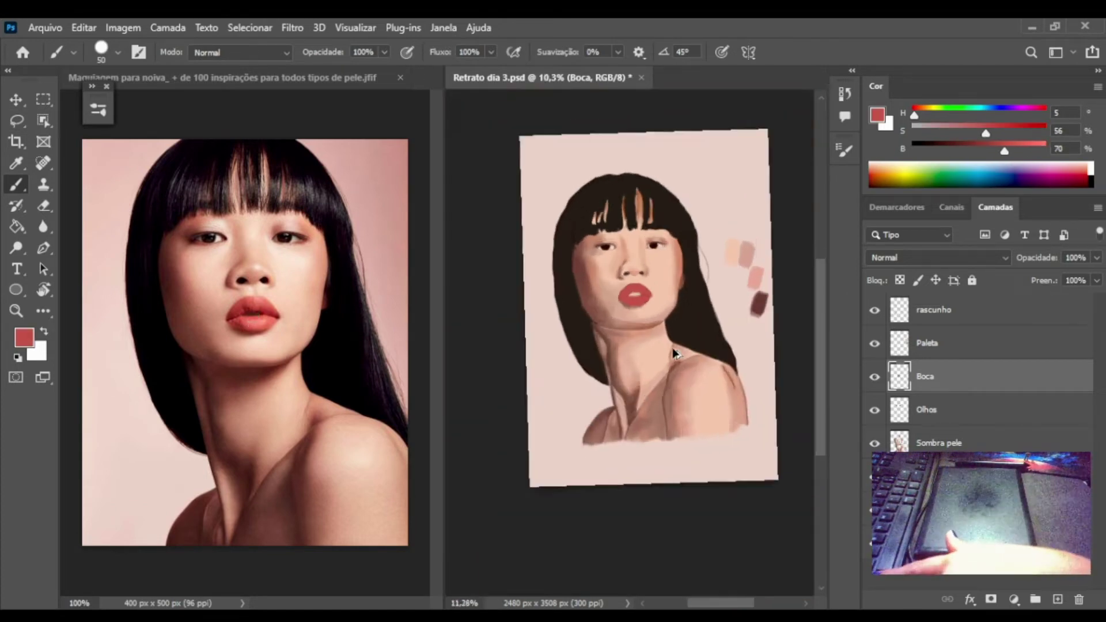
pyautogui.scroll(5, 632, 353)
pyautogui.press('[')
pyautogui.press('[')
pyautogui.press('[')
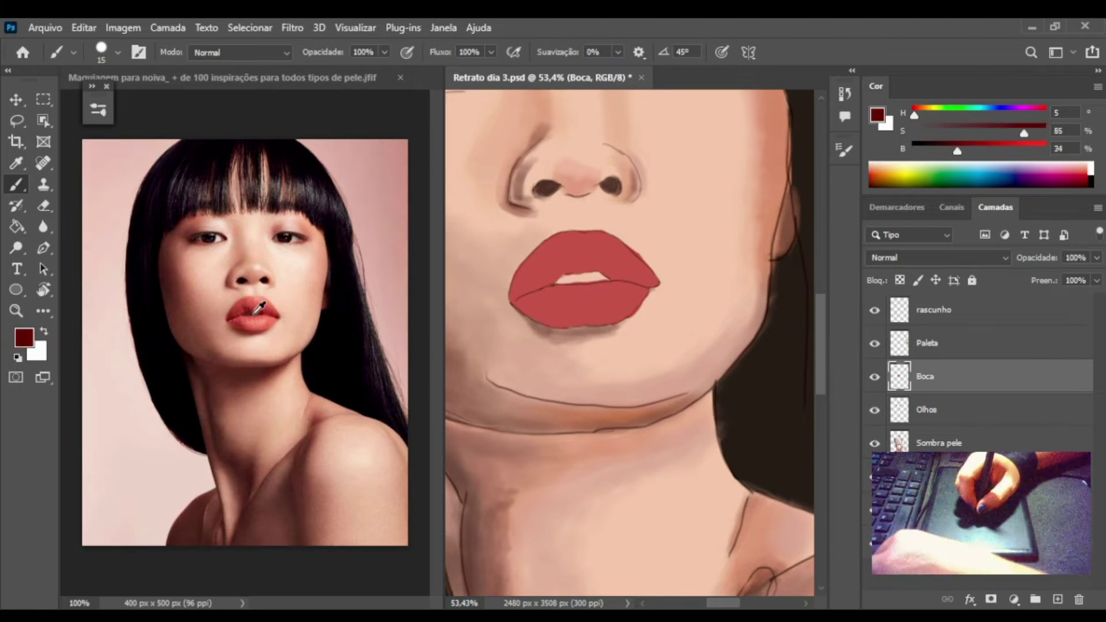
# Lasso the gap between the lips and paint it dark red-brown with a textured brush.
pyautogui.press('l')
pyautogui.moveTo(556, 283)
pyautogui.mouseDown()
pyautogui.moveTo(602, 276)
pyautogui.moveTo(557, 282)
pyautogui.mouseUp()
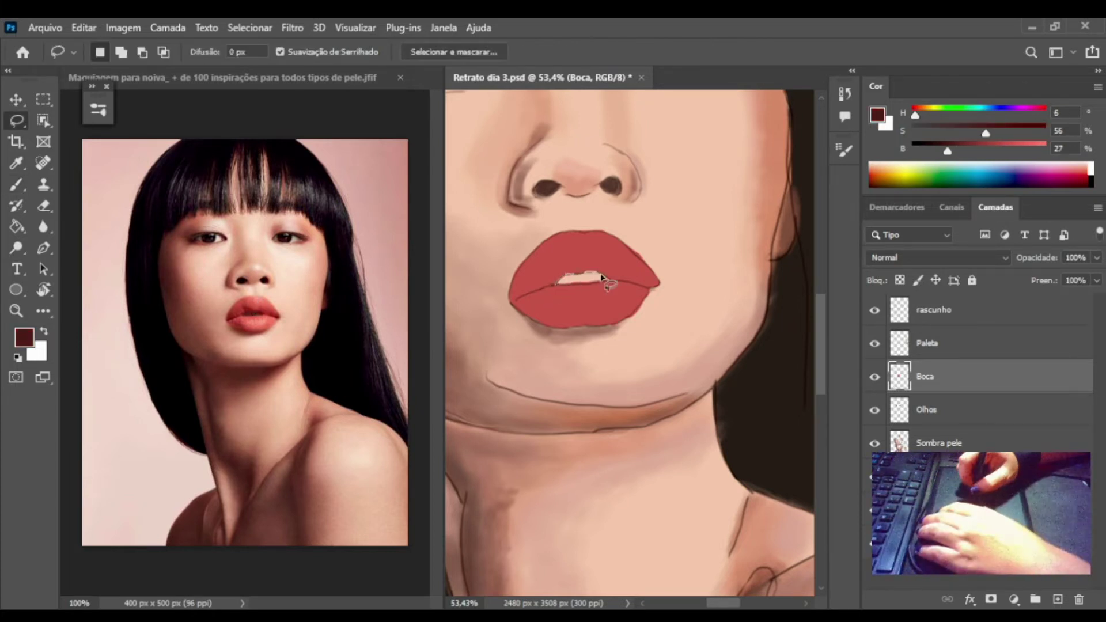
pyautogui.press('b')
pyautogui.scroll(1, 731, 231)
pyautogui.click(118, 52)
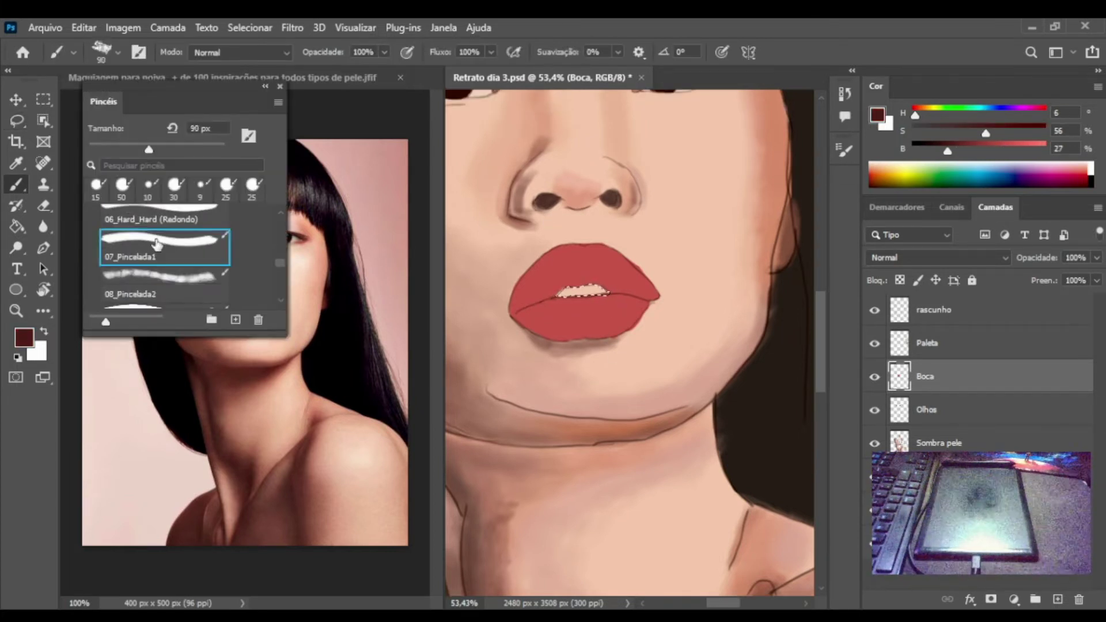
pyautogui.click(161, 248)
pyautogui.moveTo(559, 293); pyautogui.dragTo(608, 288)
# Sample lip red, skin-brown and dark red-brown tones with a small brush, then switch to the eraser.
pyautogui.press(',')
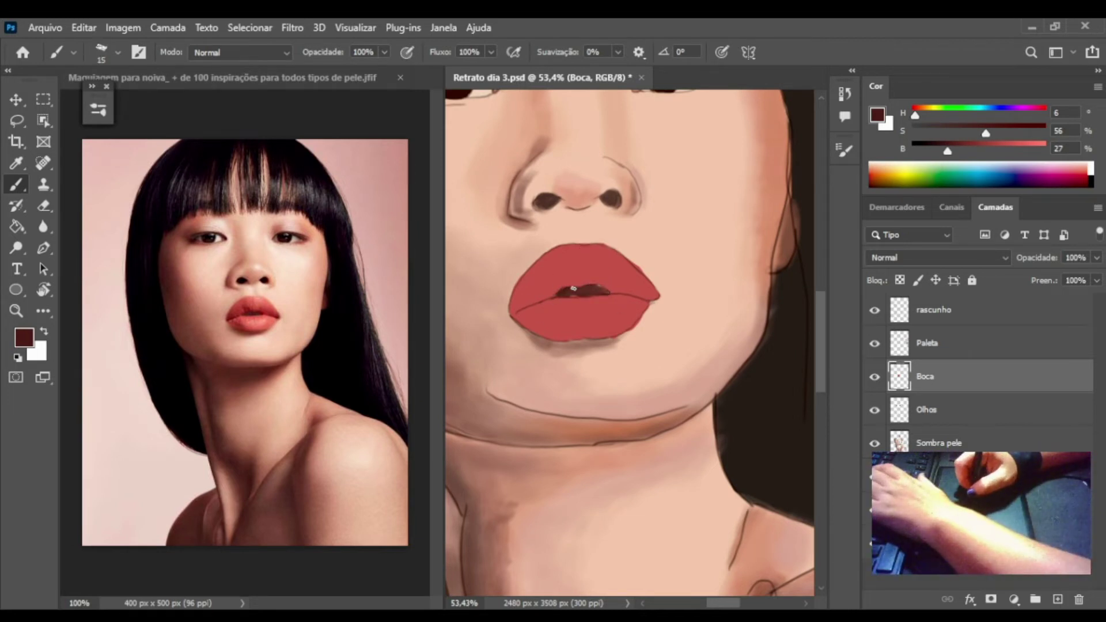
pyautogui.keyDown('alt'); pyautogui.click(609, 317); pyautogui.keyUp('alt')
pyautogui.keyDown('alt'); pyautogui.click(622, 337); pyautogui.keyUp('alt')
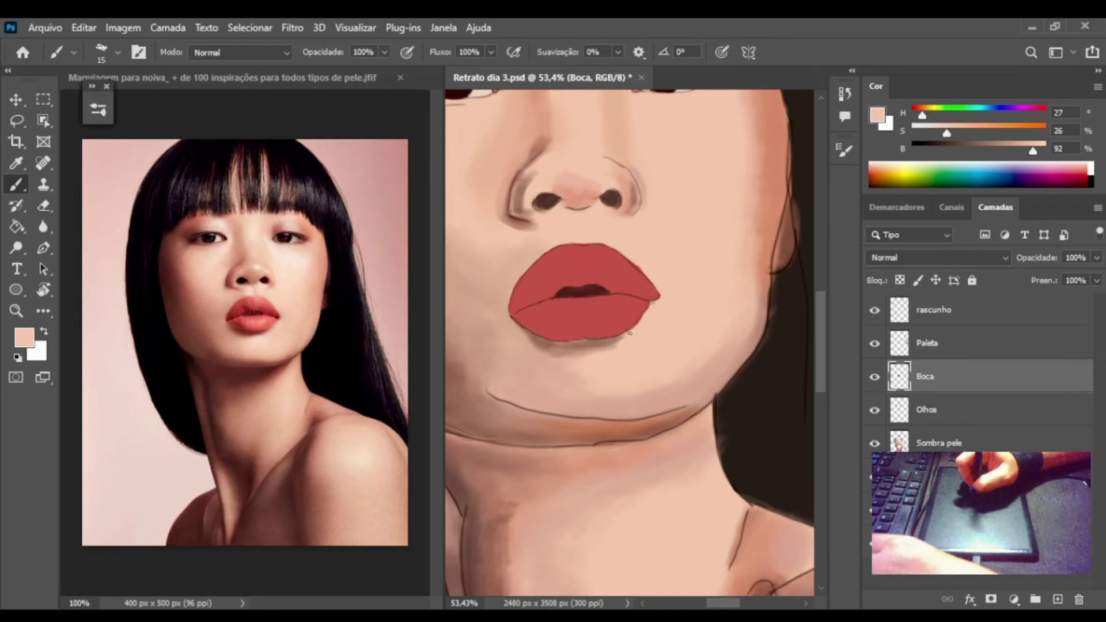
pyautogui.keyDown('alt'); pyautogui.click(596, 287); pyautogui.keyUp('alt')
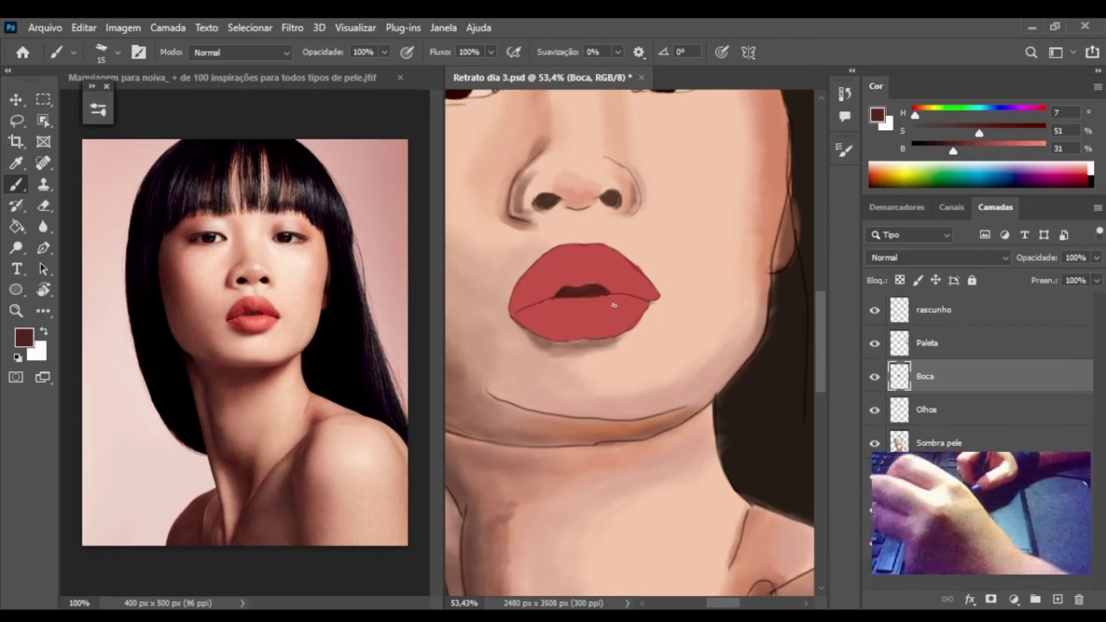
pyautogui.press('e')
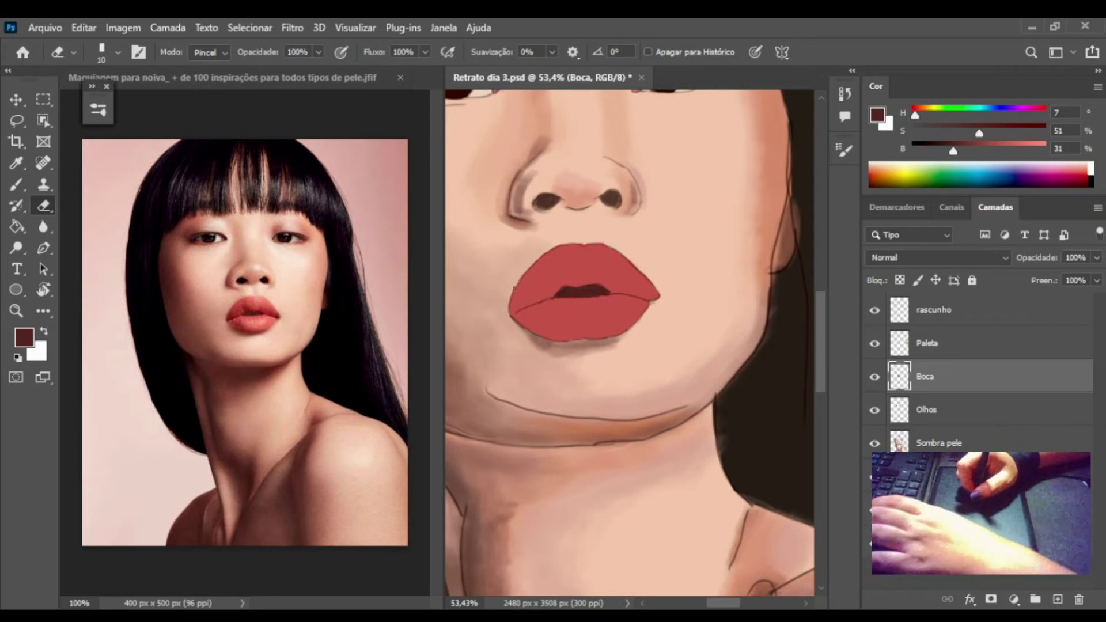
pyautogui.scroll(-5, 612, 338)
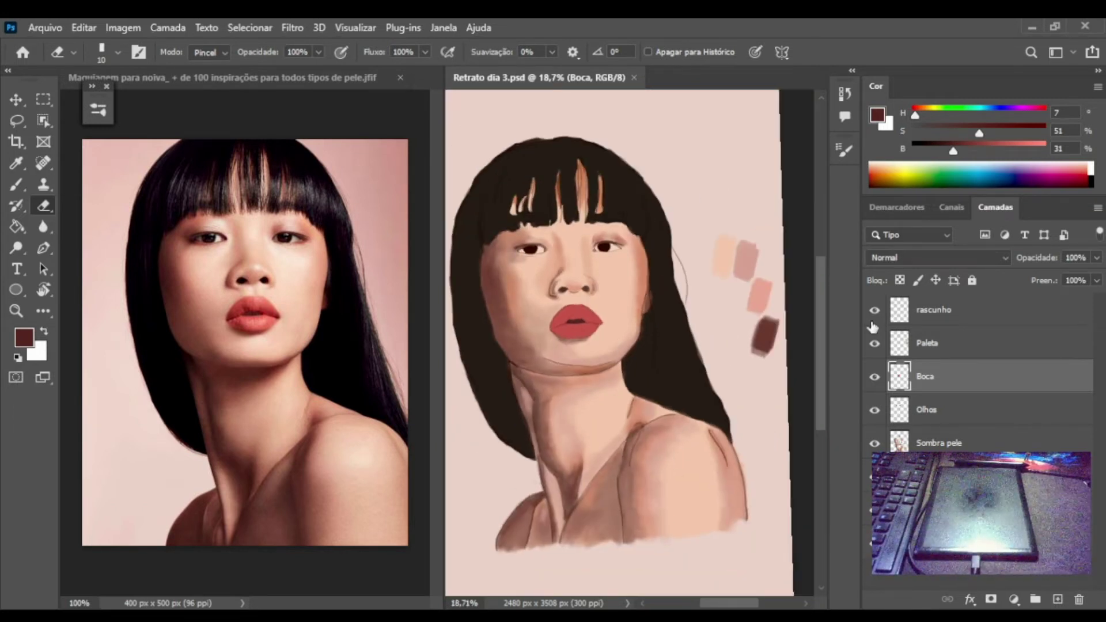
# Paint a dark red line along the lip parting and darken both lip corners.
pyautogui.click(873, 311)
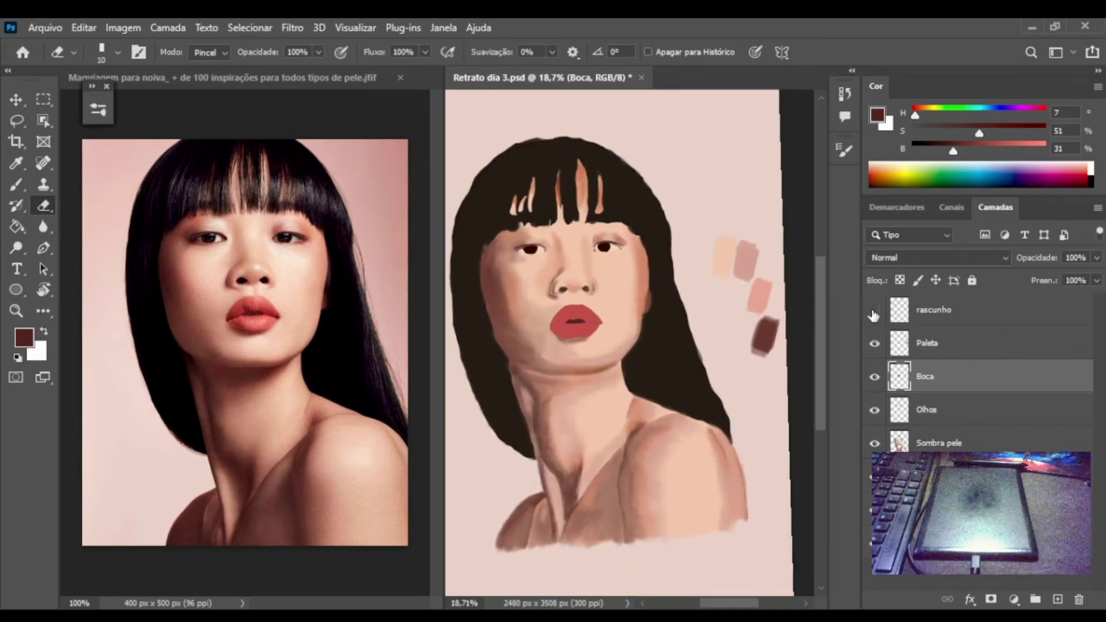
pyautogui.click(874, 311)
pyautogui.scroll(5, 576, 334)
pyautogui.press('b')
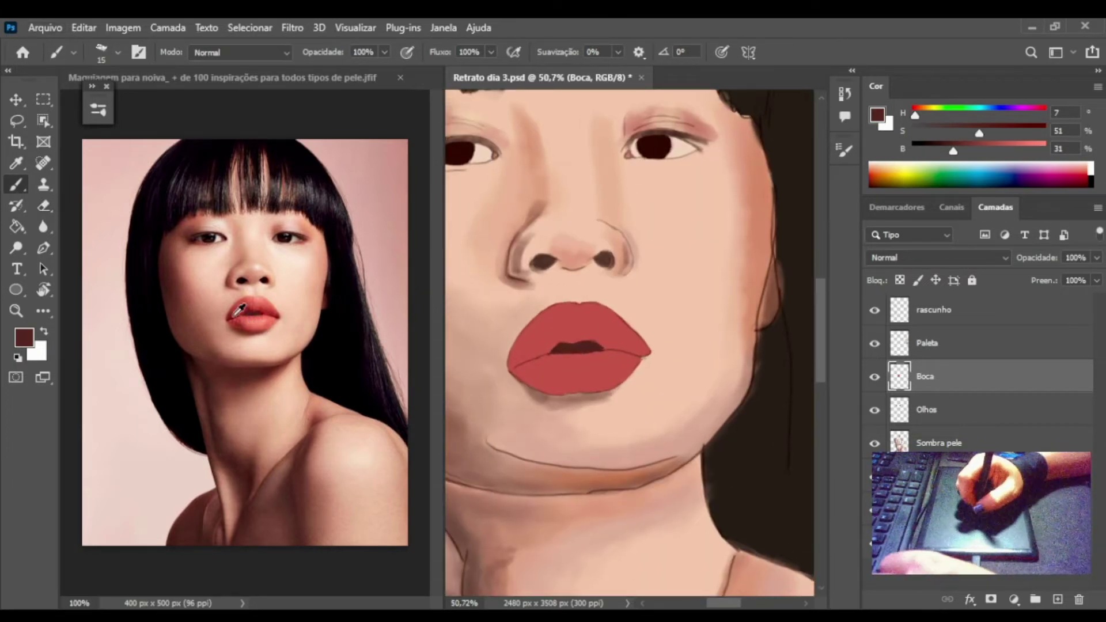
pyautogui.keyDown('alt'); pyautogui.click(238, 311); pyautogui.keyUp('alt')
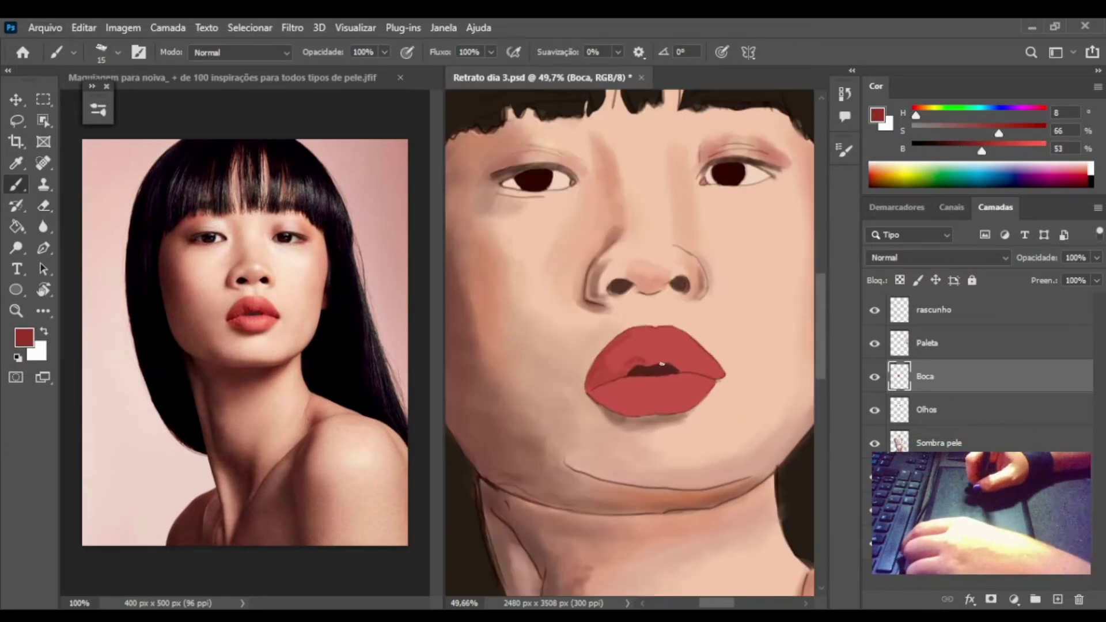
pyautogui.moveTo(678, 361); pyautogui.dragTo(719, 379)
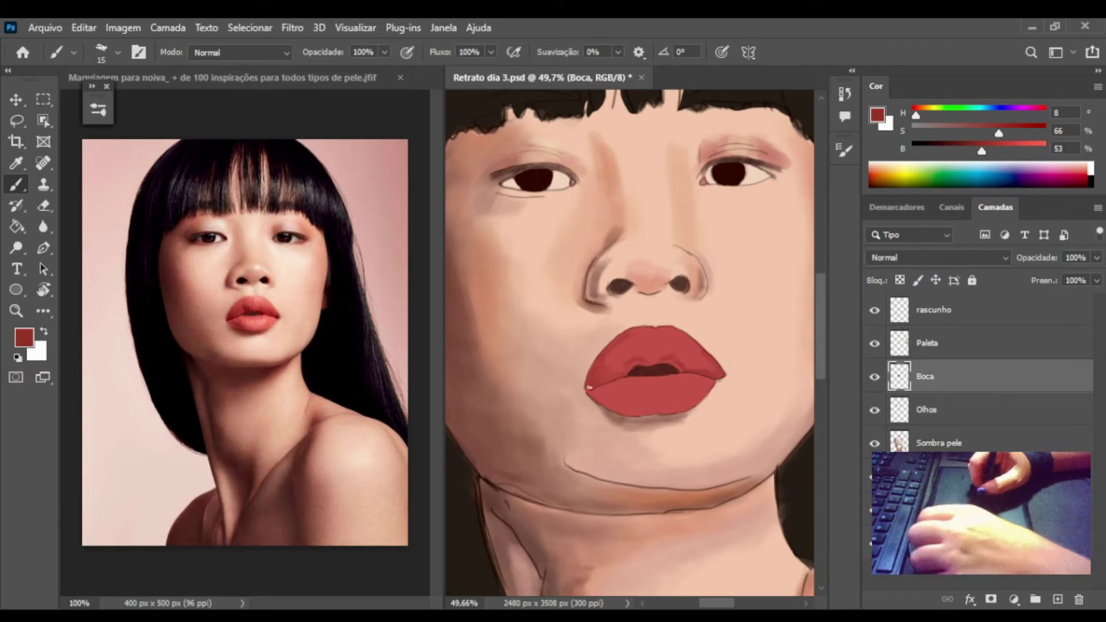
pyautogui.moveTo(981, 149); pyautogui.dragTo(956, 150)
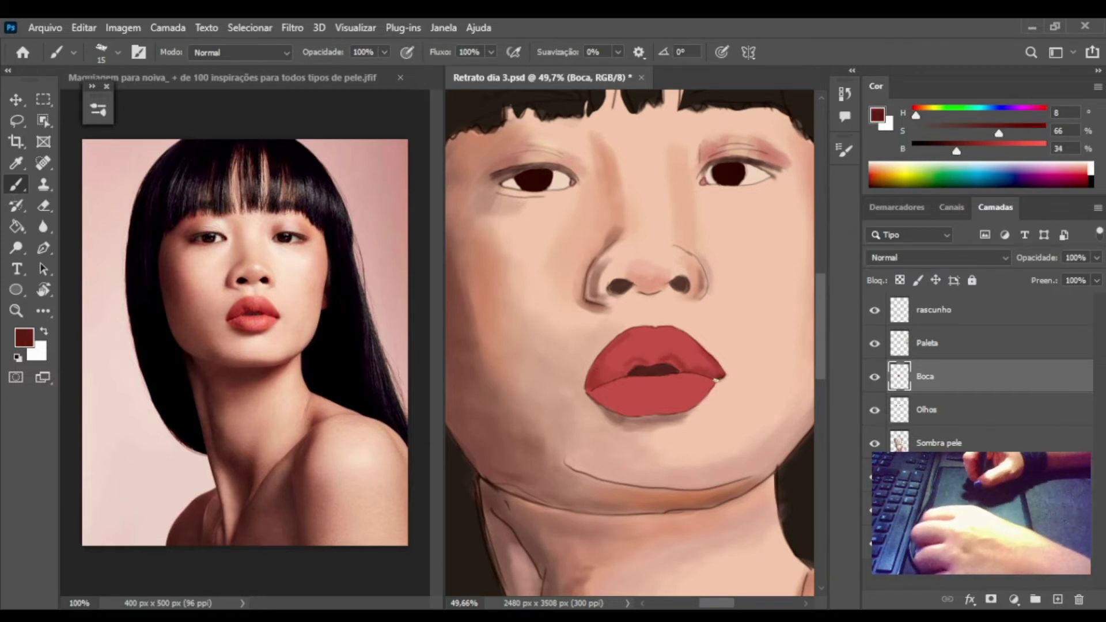
pyautogui.moveTo(718, 369); pyautogui.dragTo(711, 371)
pyautogui.moveTo(591, 369)
pyautogui.mouseDown()
pyautogui.moveTo(585, 391)
pyautogui.moveTo(590, 375)
pyautogui.mouseUp()
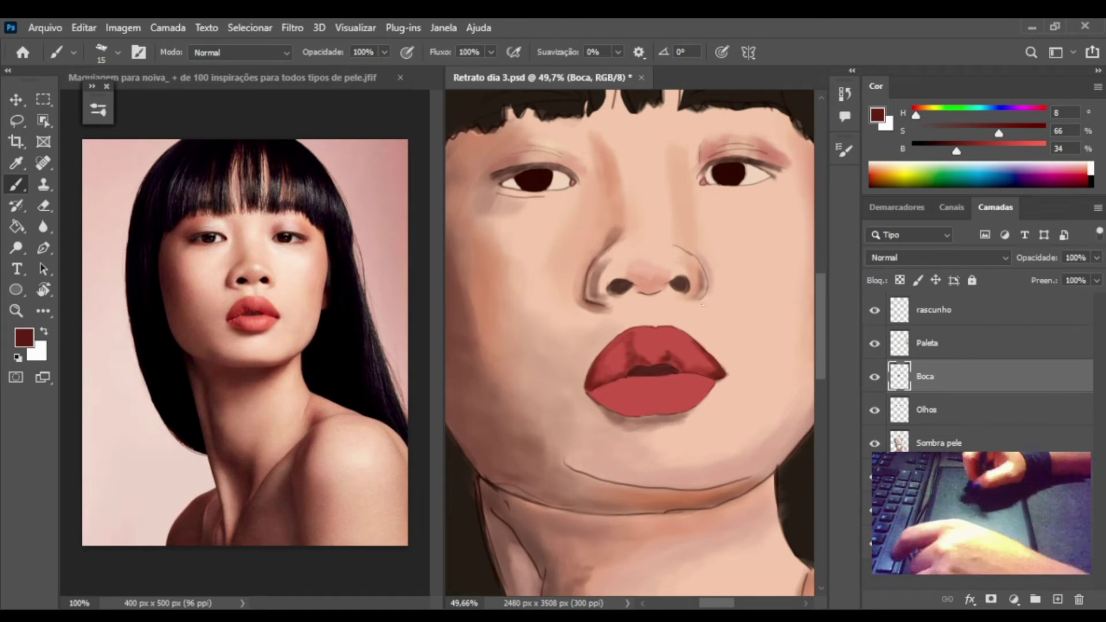
# Add a lighter orange-red stroke and darker red shading along the lower lip.
pyautogui.keyDown('alt'); pyautogui.click(620, 357); pyautogui.keyUp('alt')
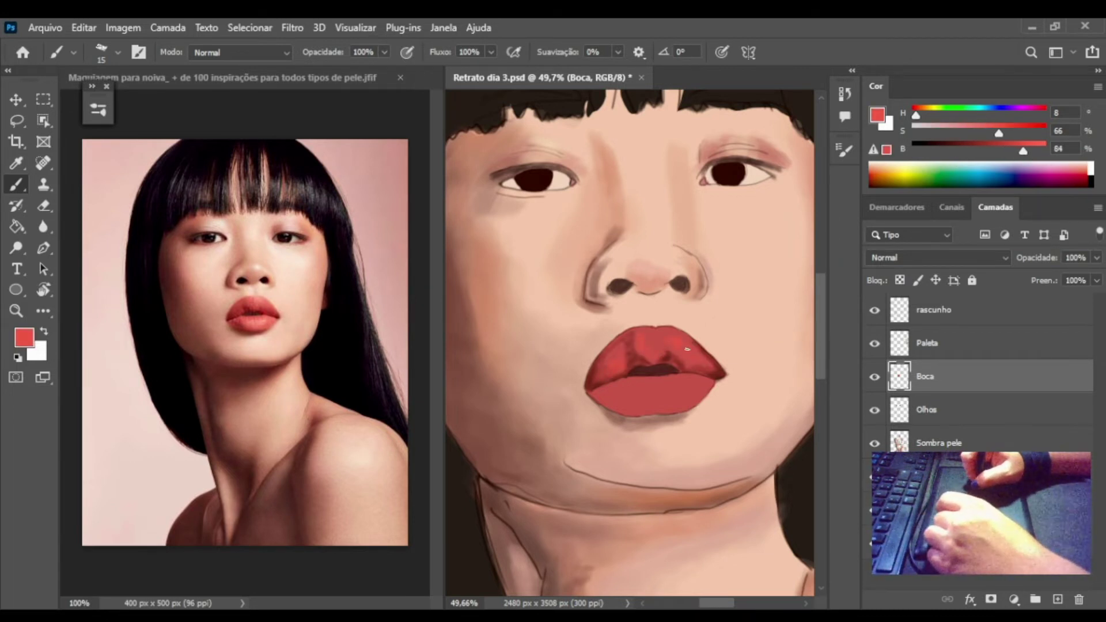
pyautogui.keyDown('alt'); pyautogui.click(277, 315); pyautogui.keyUp('alt')
pyautogui.moveTo(685, 391); pyautogui.dragTo(704, 380)
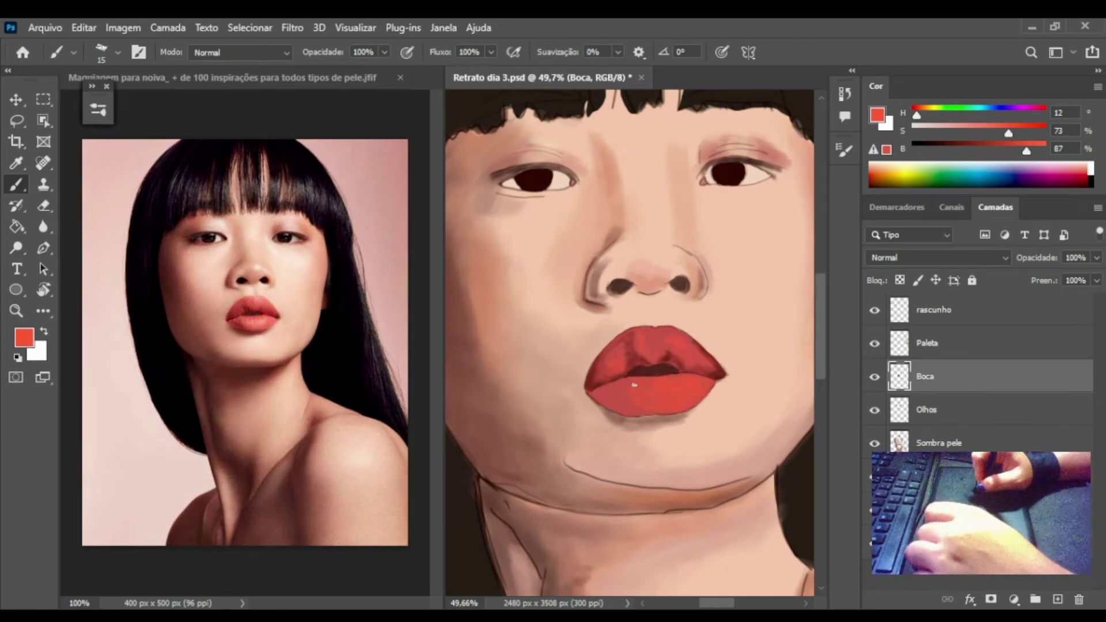
pyautogui.keyDown('alt'); pyautogui.click(600, 382); pyautogui.keyUp('alt')
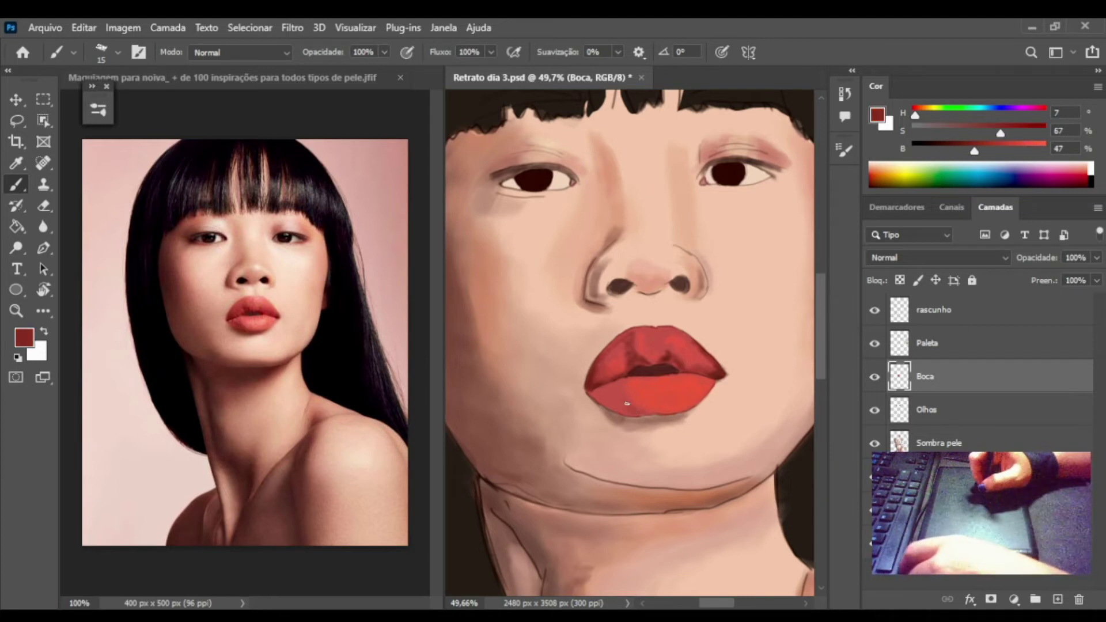
pyautogui.moveTo(609, 395); pyautogui.dragTo(629, 409)
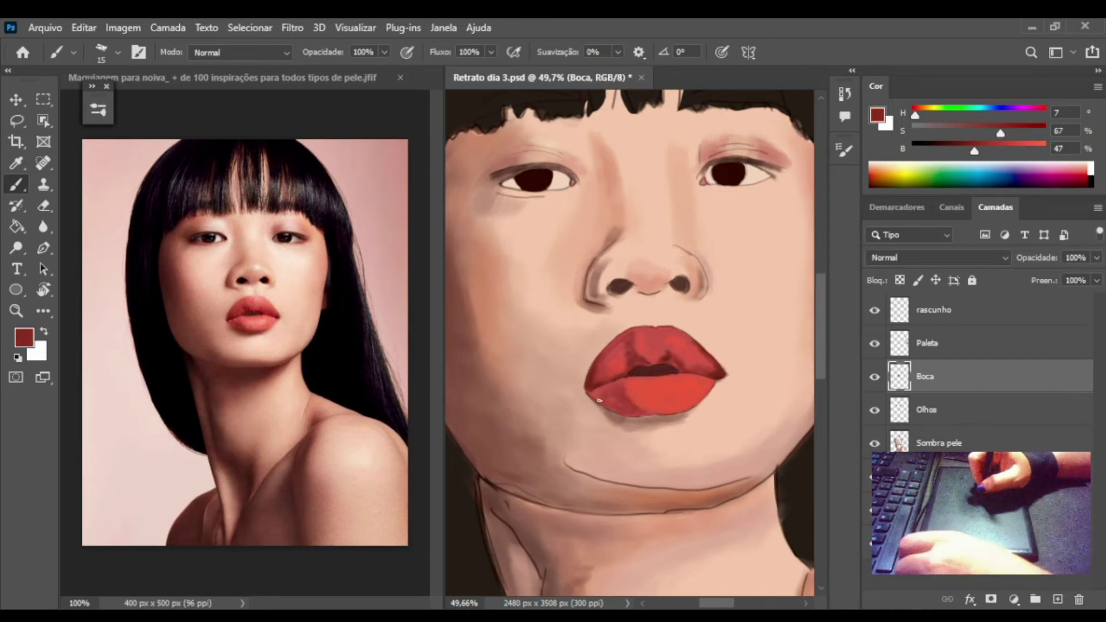
pyautogui.moveTo(650, 413); pyautogui.dragTo(693, 405)
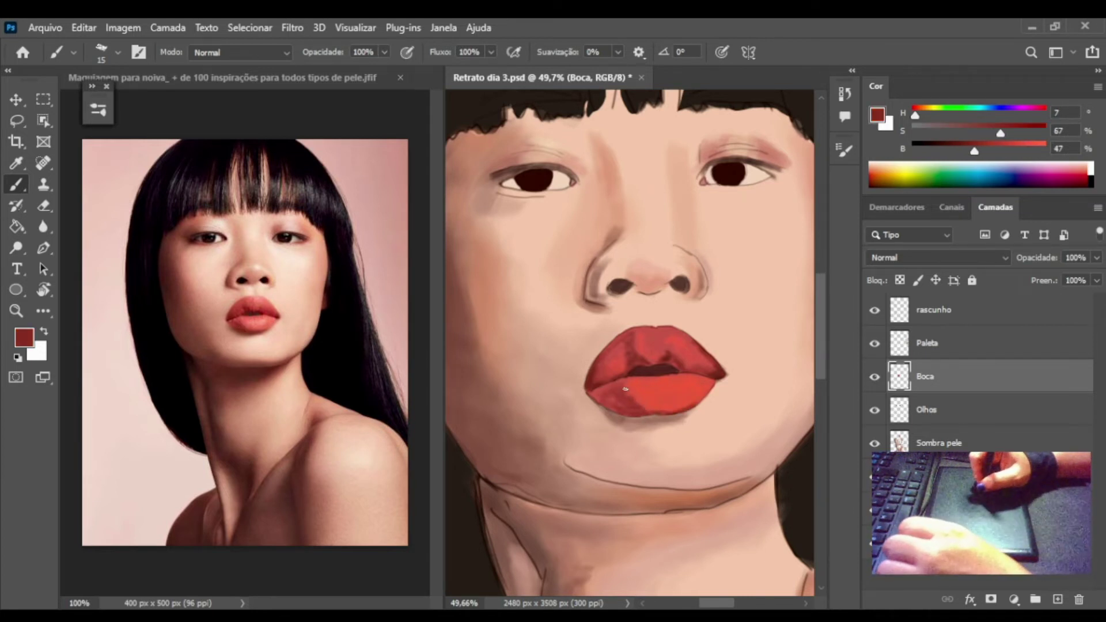
# Dab darker maroon-red accents onto the lips.
pyautogui.moveTo(975, 151); pyautogui.dragTo(939, 150)
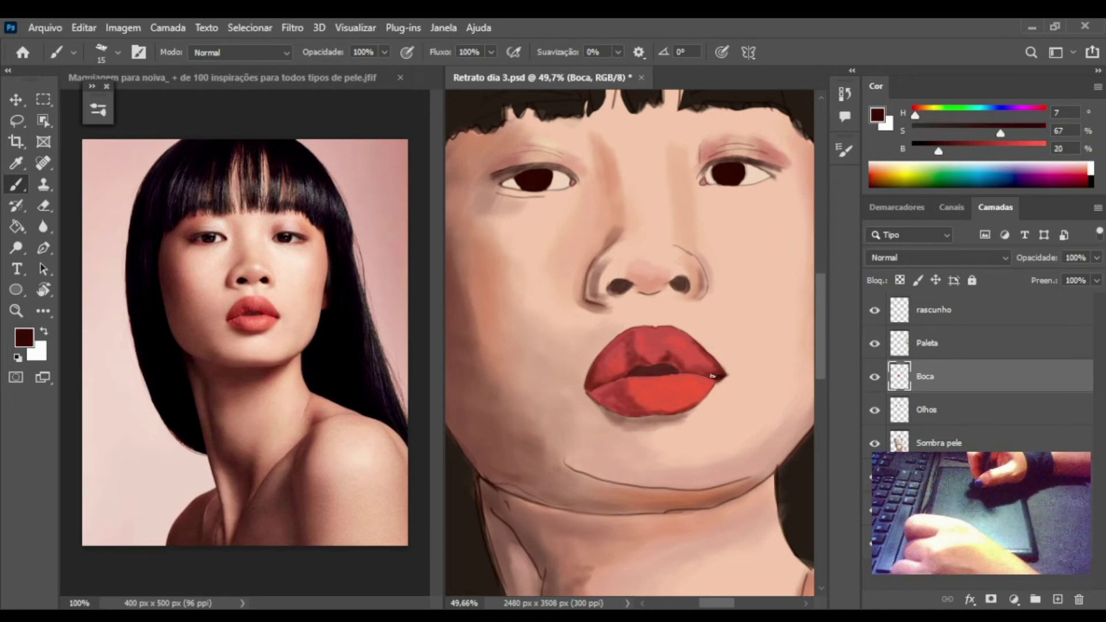
pyautogui.scroll(-5, 680, 407)
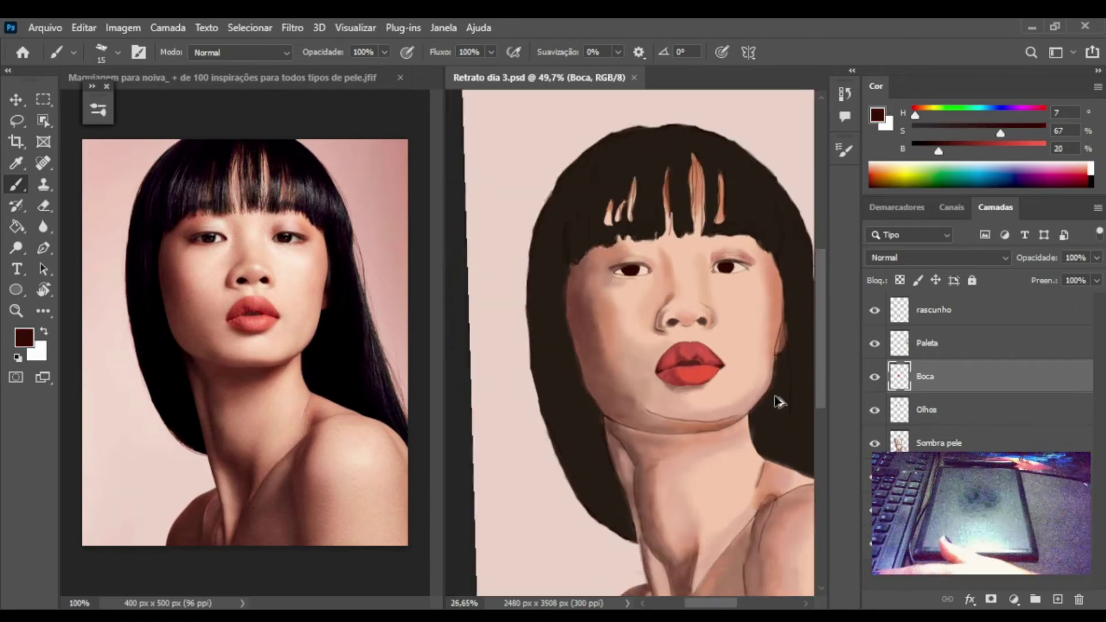
pyautogui.scroll(5, 639, 393)
pyautogui.keyDown('alt'); pyautogui.click(640, 394); pyautogui.keyUp('alt')
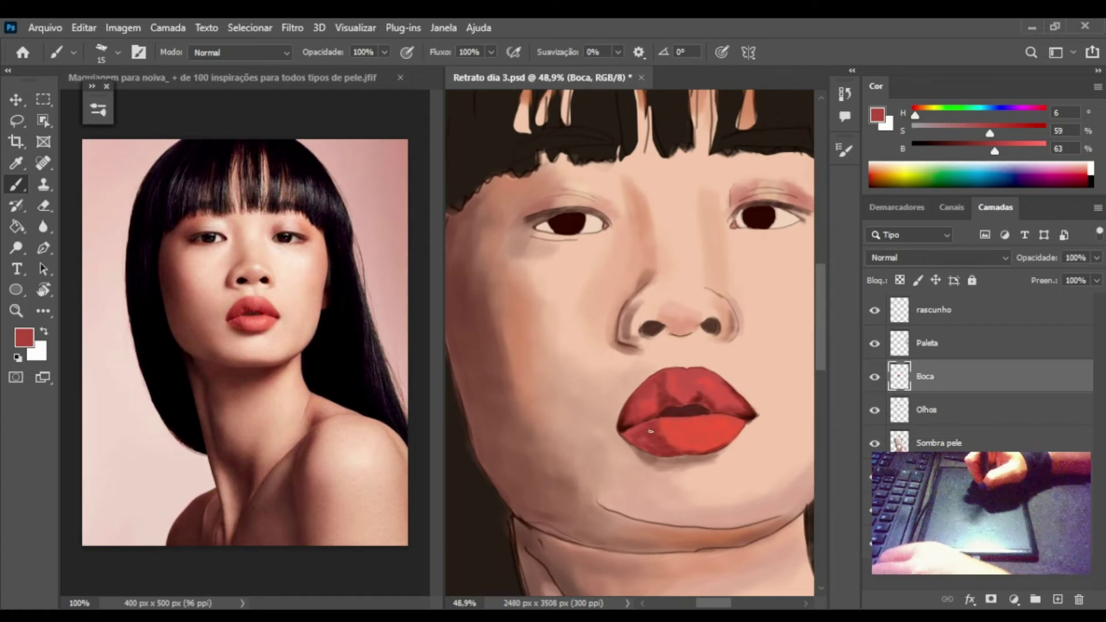
pyautogui.keyDown('alt'); pyautogui.click(659, 386); pyautogui.keyUp('alt')
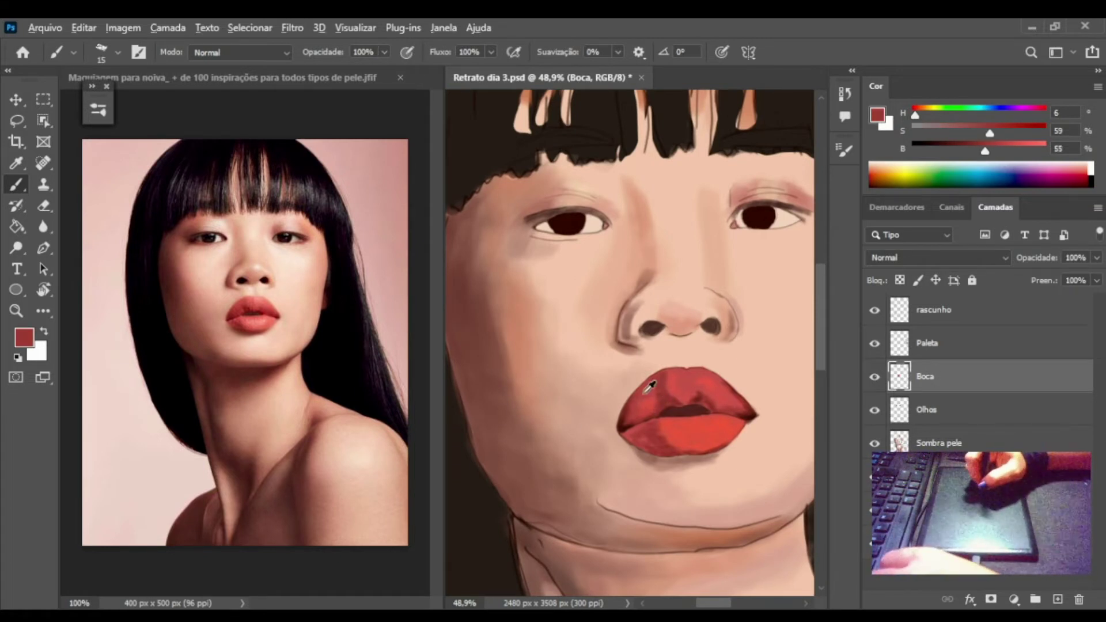
pyautogui.keyDown('alt'); pyautogui.click(649, 387); pyautogui.keyUp('alt')
pyautogui.keyDown('alt'); pyautogui.click(661, 433); pyautogui.keyUp('alt')
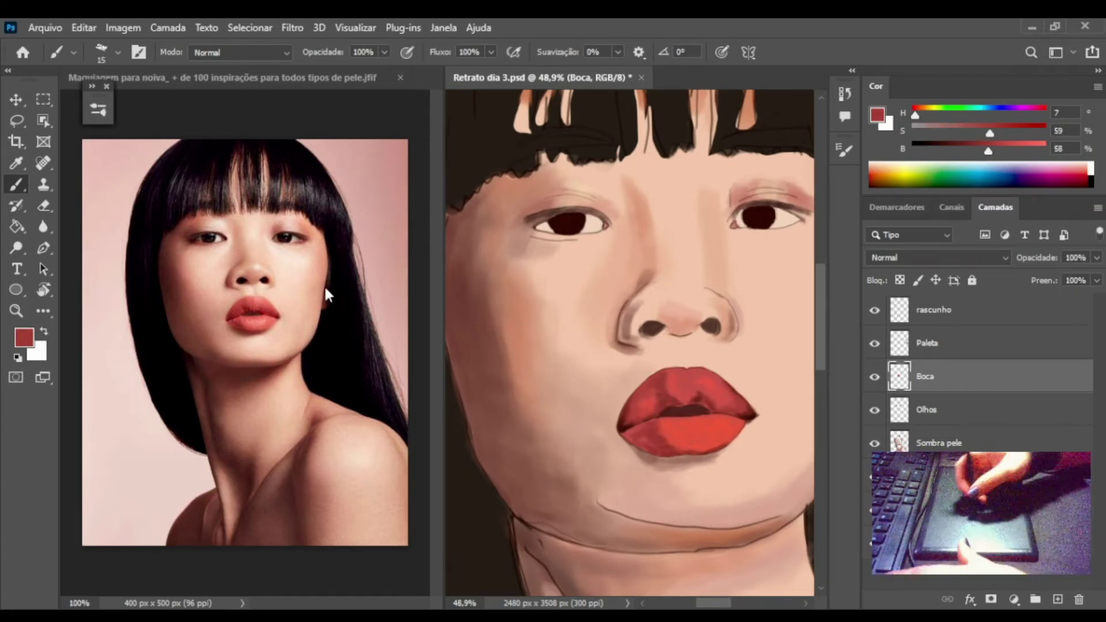
# Paint light pink highlights across the lower lip with a size 45 brush.
pyautogui.moveTo(988, 151); pyautogui.dragTo(1035, 151)
pyautogui.press(']')
pyautogui.press(']')
pyautogui.press(']')
pyautogui.moveTo(667, 439); pyautogui.dragTo(719, 426)
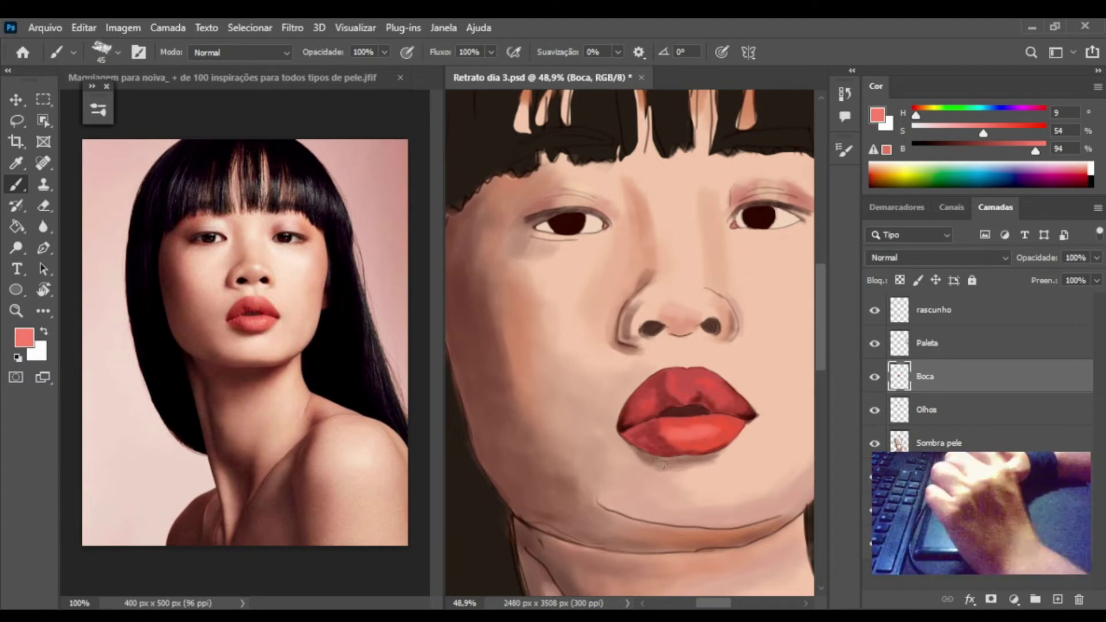
pyautogui.press('[')
pyautogui.press('[')
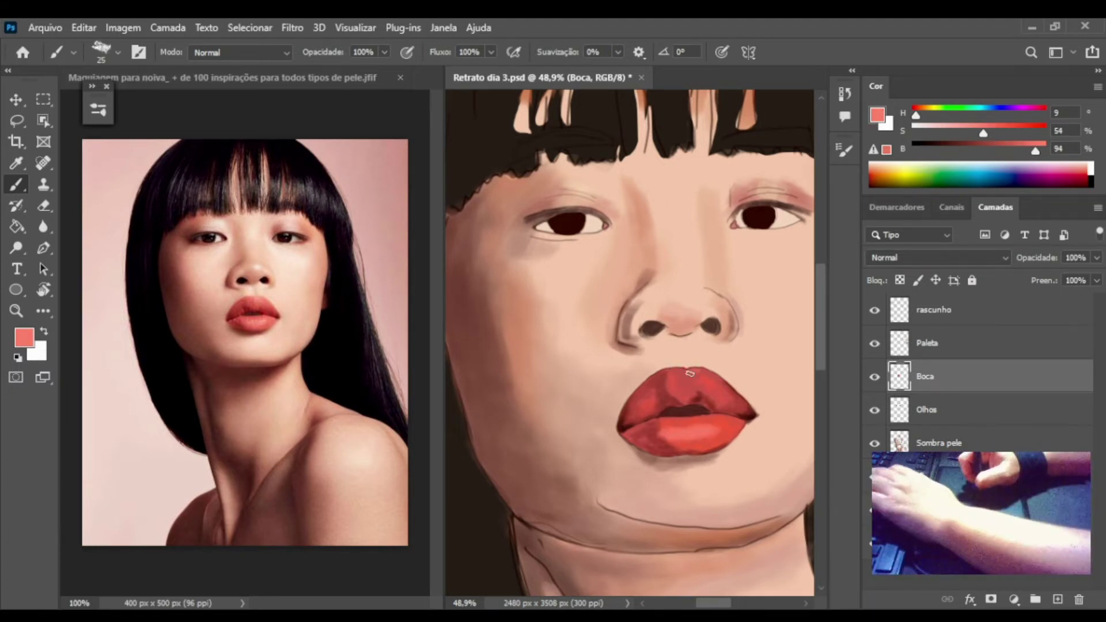
pyautogui.click(1043, 151)
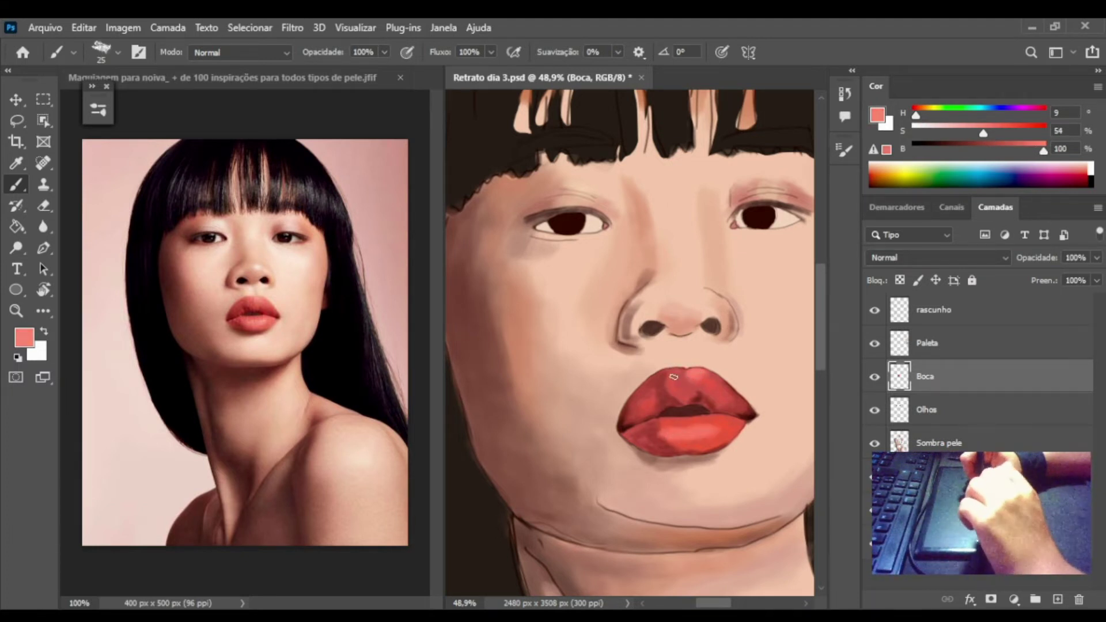
pyautogui.keyDown('alt'); pyautogui.click(682, 375); pyautogui.keyUp('alt')
pyautogui.keyDown('alt'); pyautogui.click(670, 430); pyautogui.keyUp('alt')
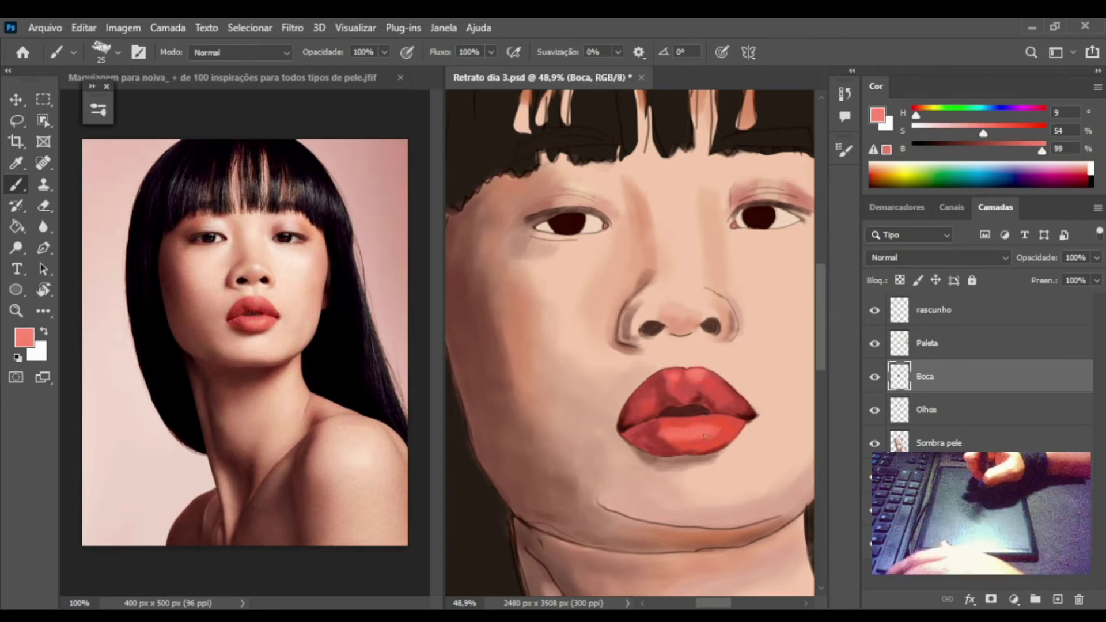
pyautogui.keyDown('alt'); pyautogui.click(708, 432); pyautogui.keyUp('alt')
pyautogui.press(']')
pyautogui.moveTo(705, 432); pyautogui.dragTo(703, 442)
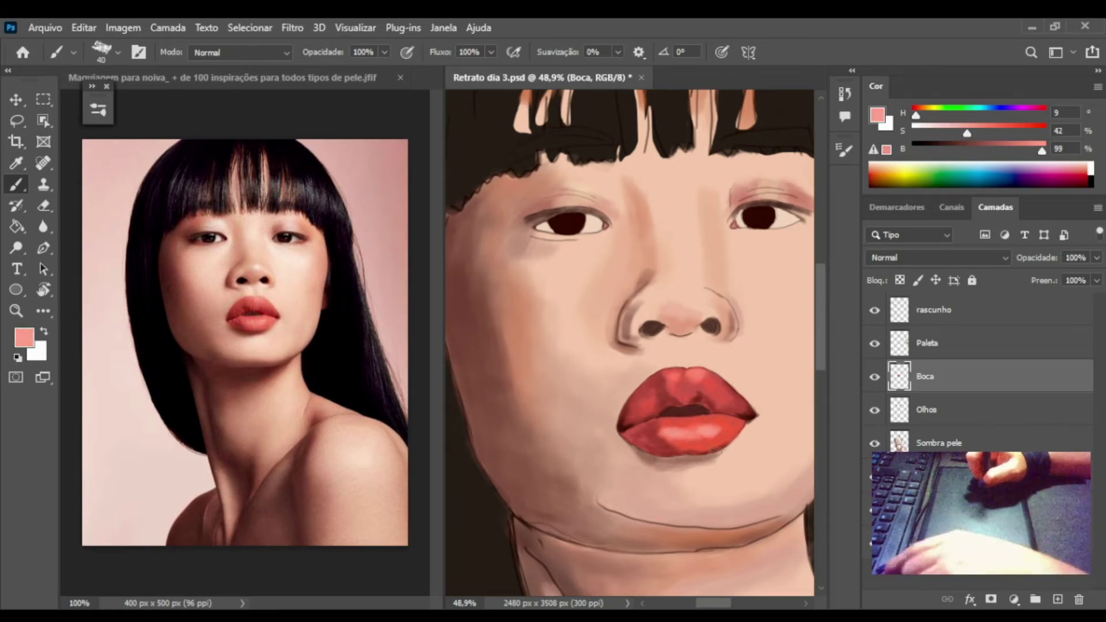
# Pick dark and lighter reds for fine lip details with brush sizes 8 to 20.
pyautogui.keyDown('alt'); pyautogui.click(735, 423); pyautogui.keyUp('alt')
pyautogui.press('[')
pyautogui.press('[')
pyautogui.press('[')
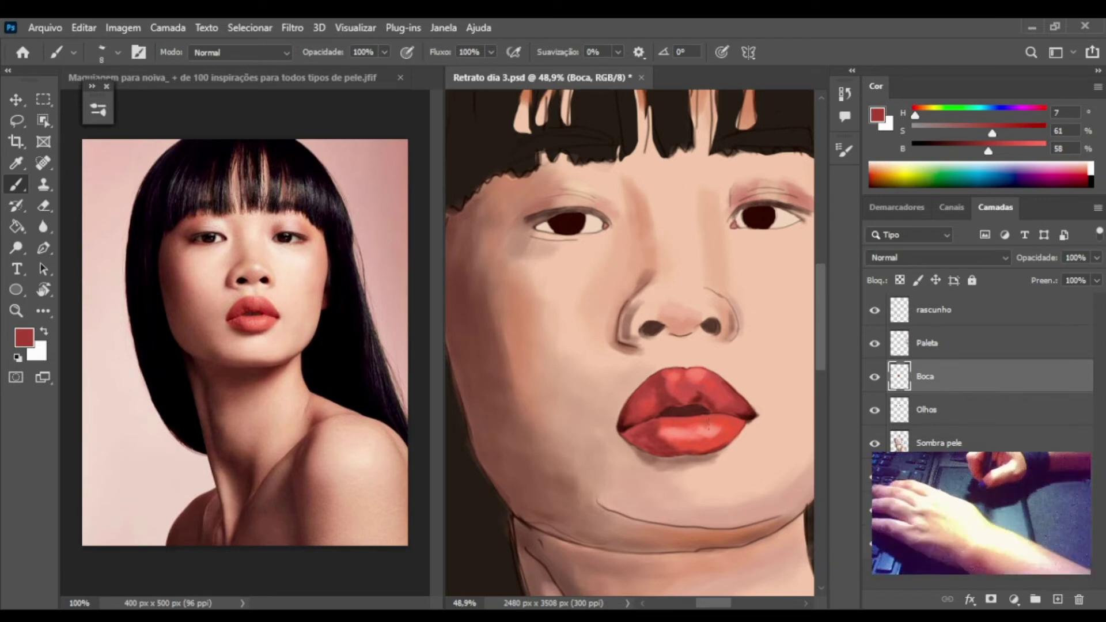
pyautogui.keyDown('alt'); pyautogui.click(708, 429); pyautogui.keyUp('alt')
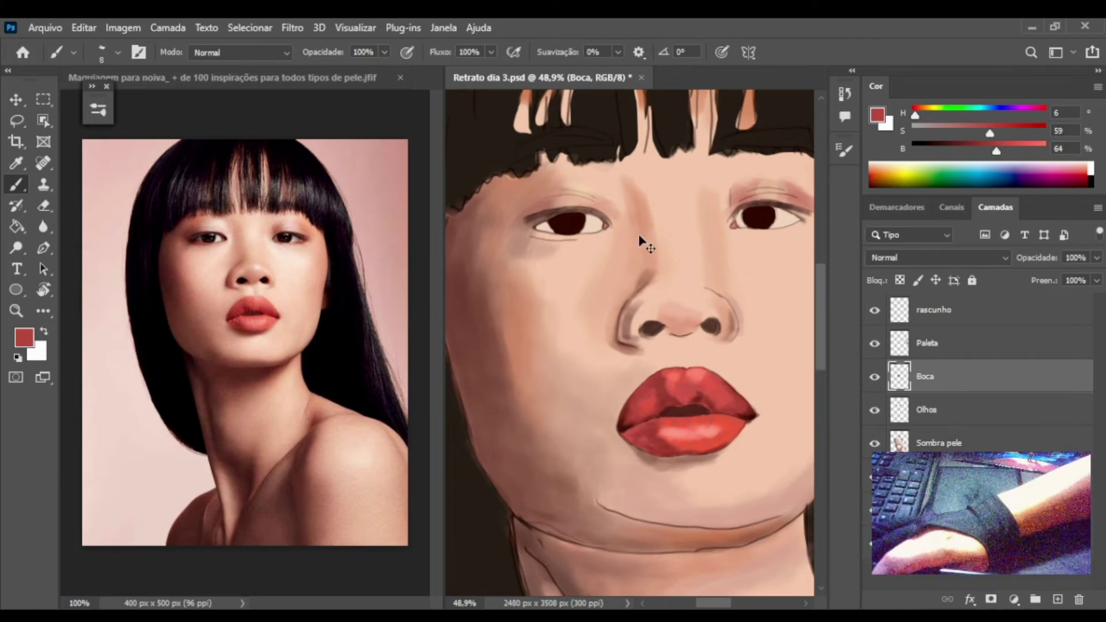
pyautogui.press(']')
pyautogui.press(']')
pyautogui.press(']')
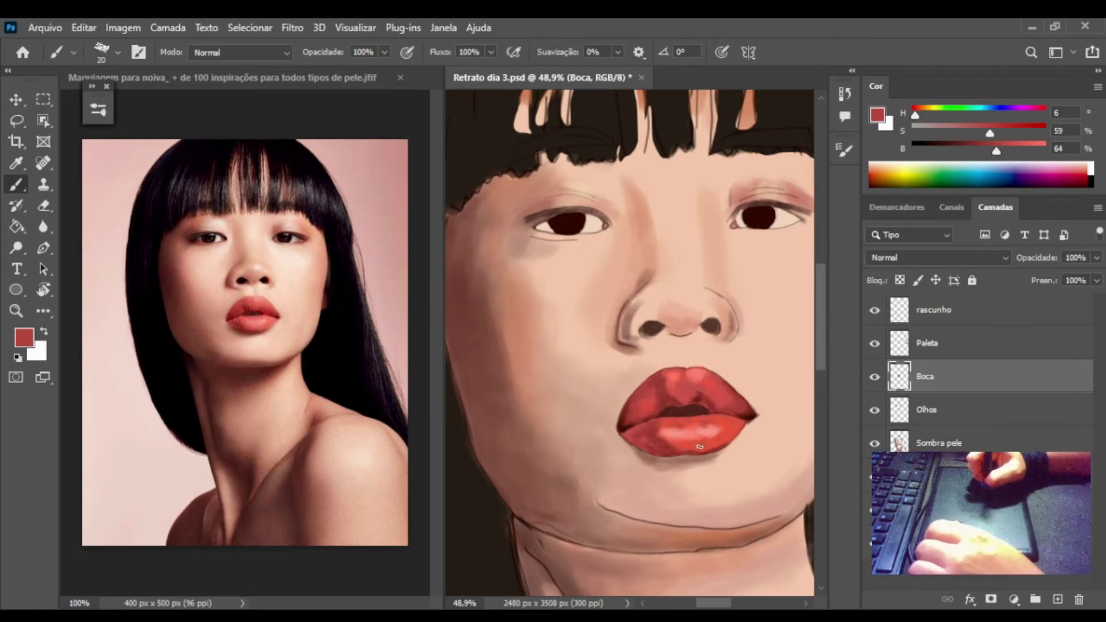
pyautogui.scroll(-2, 702, 440)
pyautogui.scroll(-2, 679, 414)
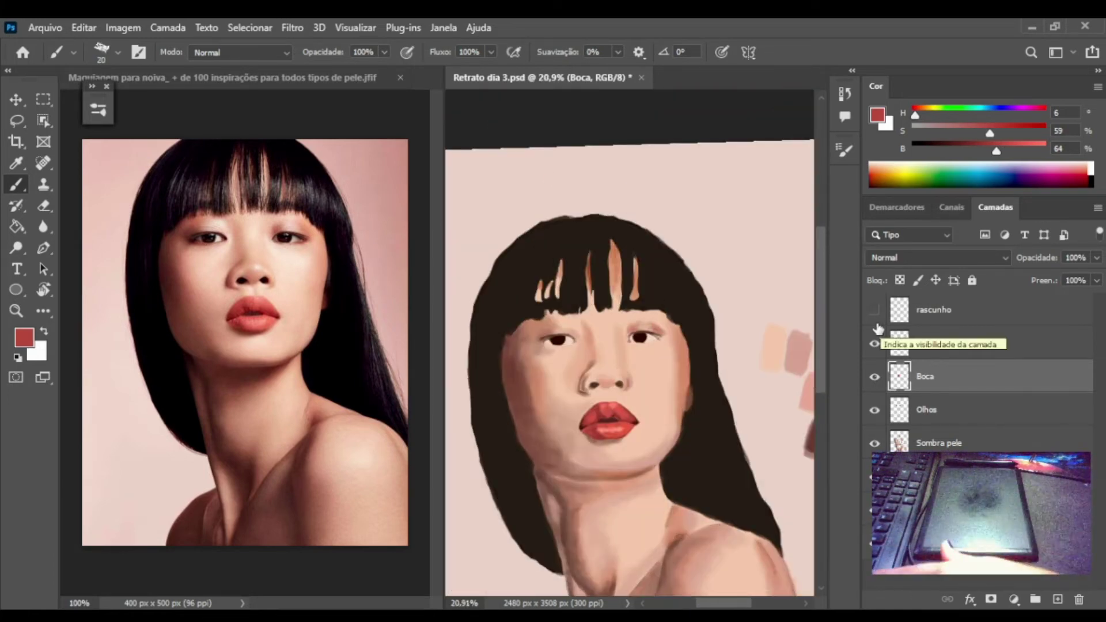
# Paint light peach strokes on the lower lip with a size 40 brush and save.
pyautogui.scroll(4, 666, 396)
pyautogui.keyDown('alt'); pyautogui.click(718, 363); pyautogui.keyUp('alt')
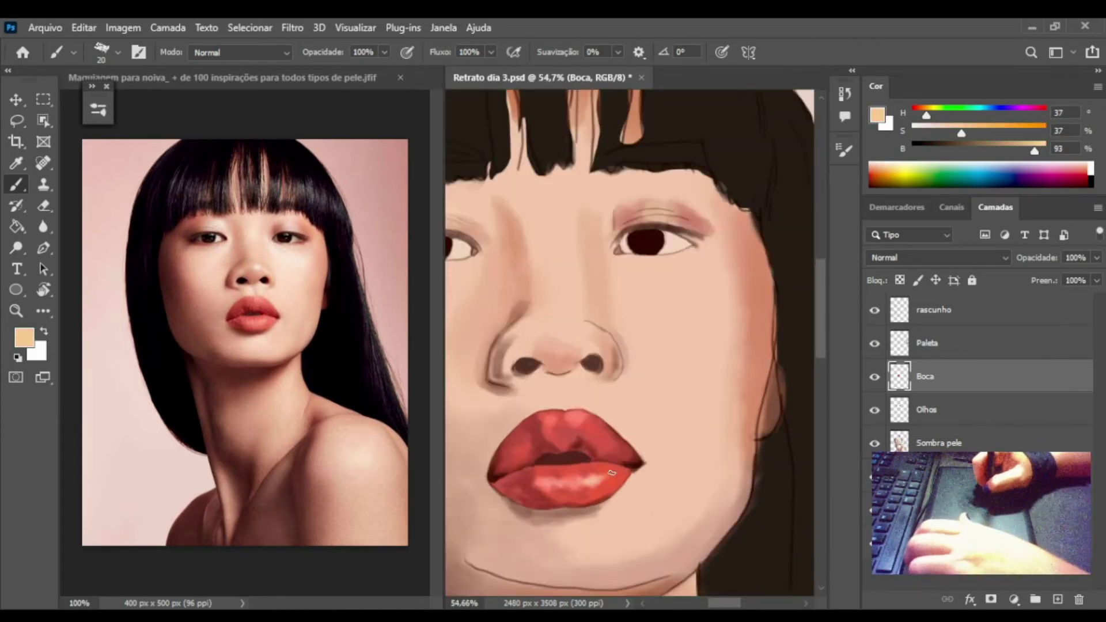
pyautogui.scroll(-2, 620, 440)
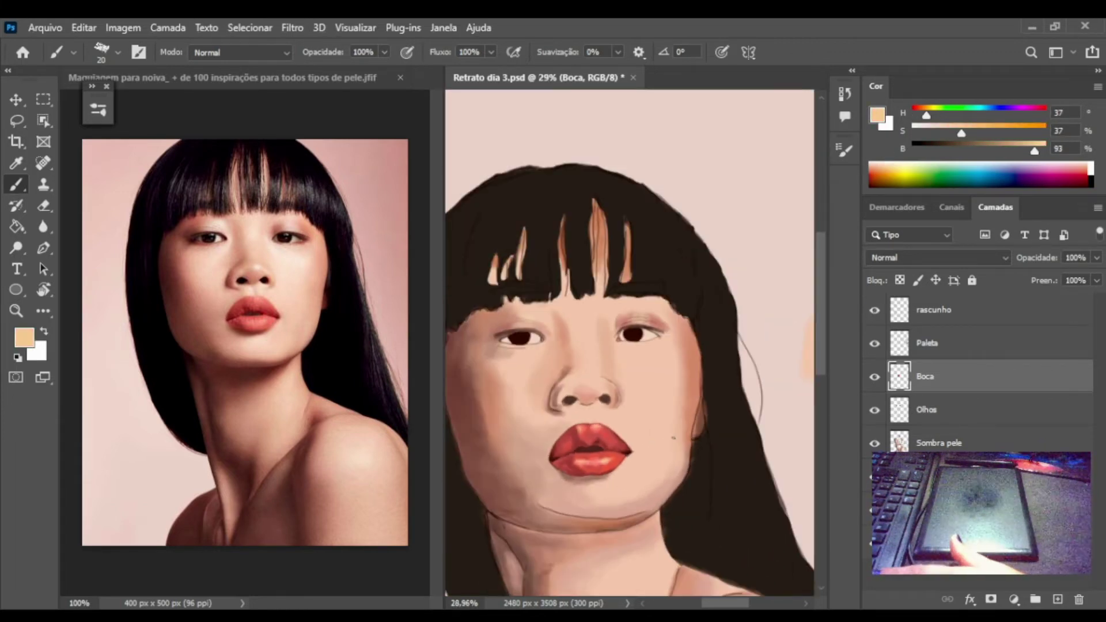
pyautogui.scroll(2, 507, 372)
pyautogui.press(']')
pyautogui.moveTo(622, 501)
pyautogui.mouseDown()
pyautogui.moveTo(660, 509)
pyautogui.moveTo(657, 519)
pyautogui.mouseUp()
pyautogui.hotkey('ctrl', 's')
# Darken the skin under both eyes with a darker skin tone at brush size 20.
pyautogui.scroll(-3, 674, 571)
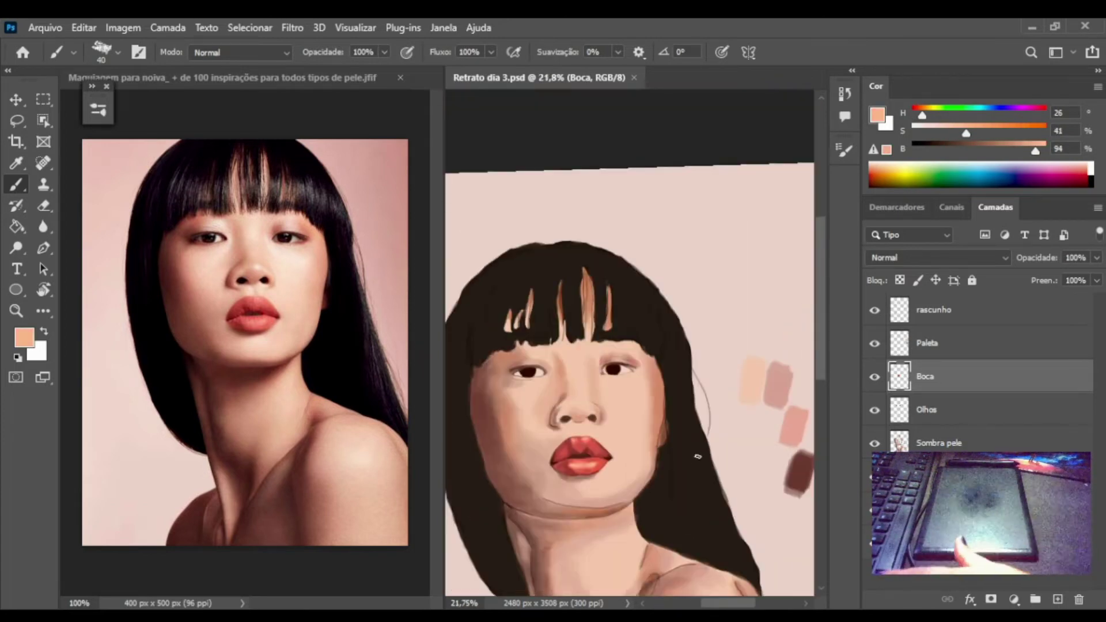
pyautogui.scroll(2, 697, 456)
pyautogui.scroll(1, 785, 419)
pyautogui.press('[')
pyautogui.keyDown('alt'); pyautogui.click(805, 376); pyautogui.keyUp('alt')
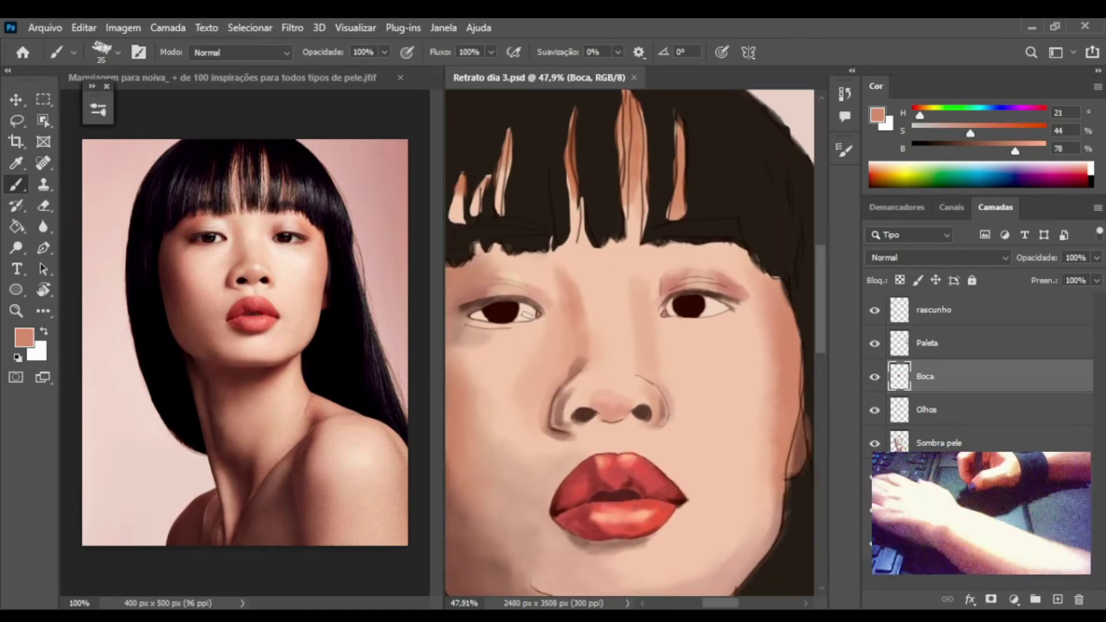
pyautogui.press('[')
pyautogui.press('[')
pyautogui.press('[')
pyautogui.moveTo(467, 322); pyautogui.dragTo(512, 326)
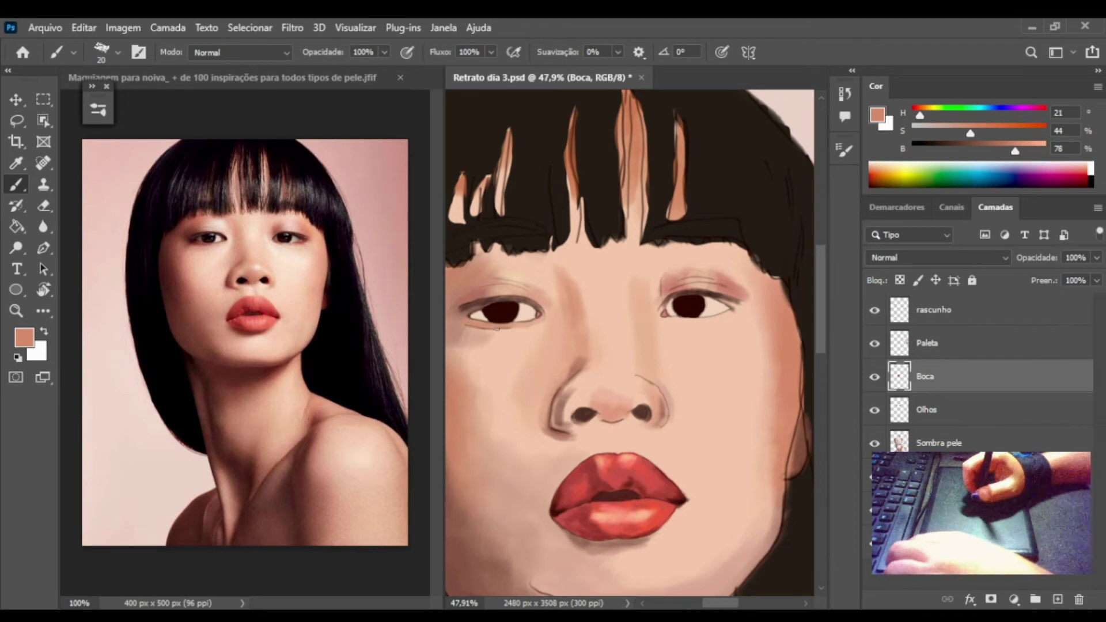
pyautogui.moveTo(724, 315); pyautogui.dragTo(721, 315)
pyautogui.moveTo(722, 359); pyautogui.dragTo(739, 391)
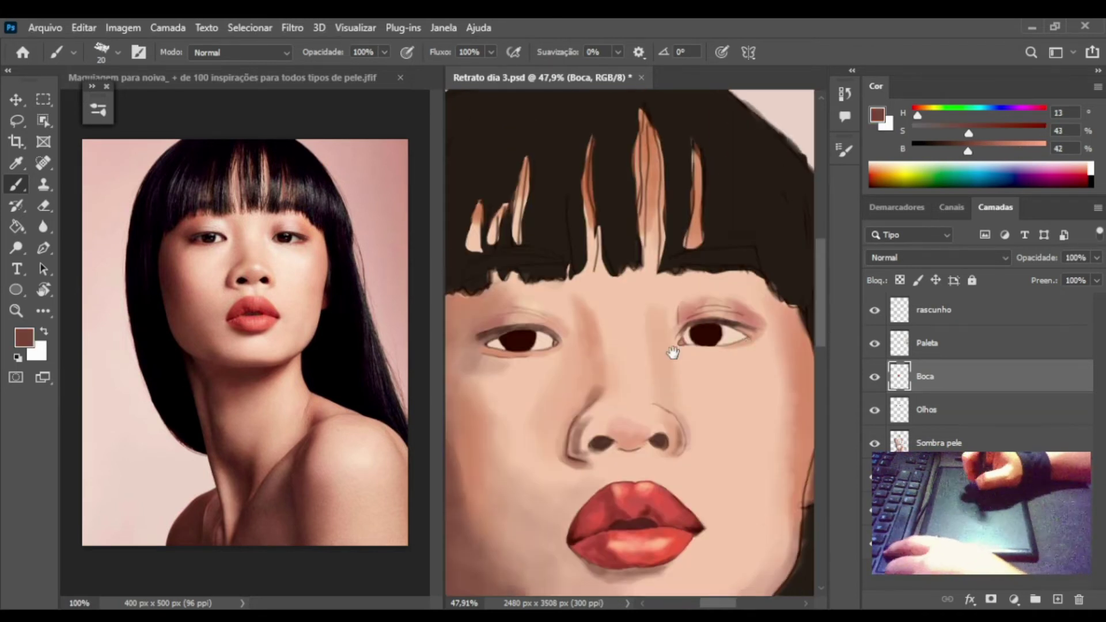
# Retouch the right eye's lower lid with a light skin tone, save, and shrink the brush to 15.
pyautogui.keyDown('alt'); pyautogui.click(748, 332); pyautogui.keyUp('alt')
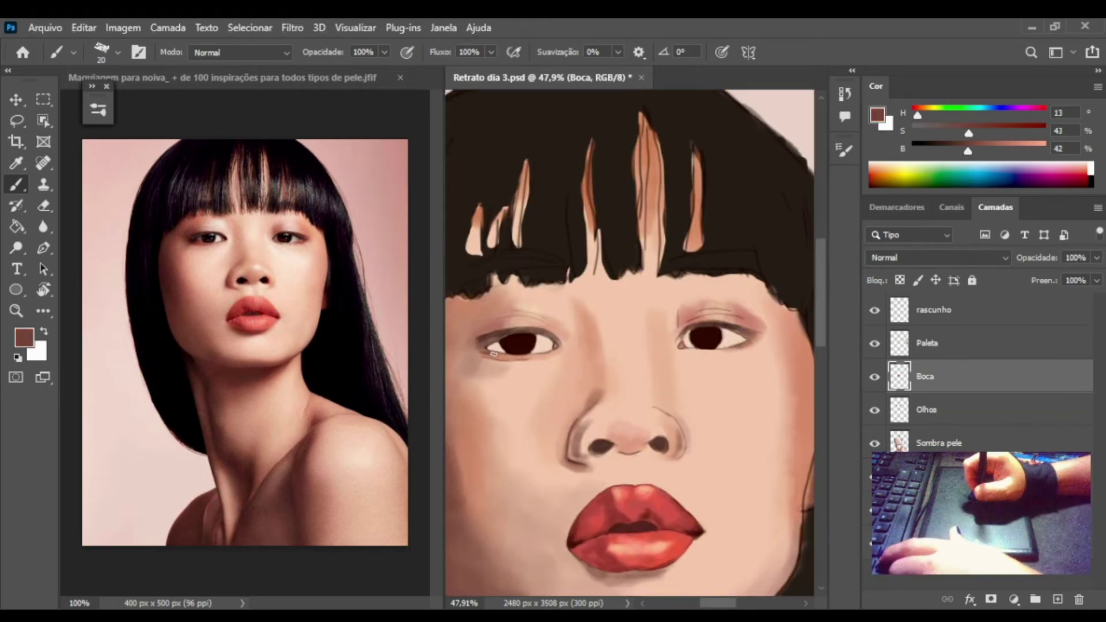
pyautogui.scroll(1, 523, 356)
pyautogui.keyDown('alt'); pyautogui.click(698, 369); pyautogui.keyUp('alt')
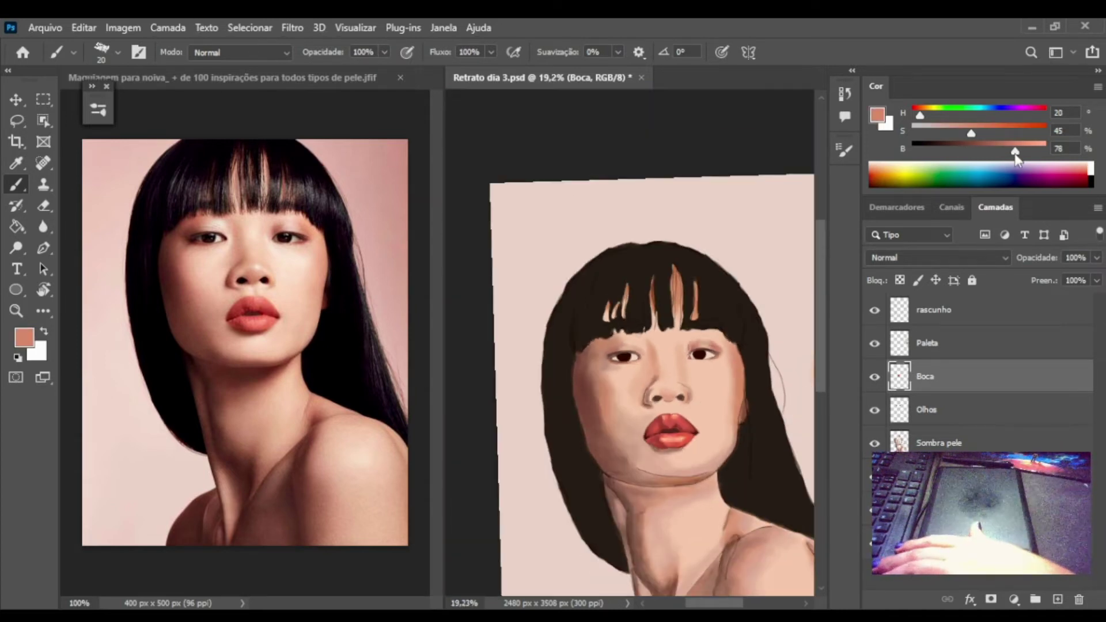
pyautogui.moveTo(699, 344); pyautogui.dragTo(719, 348)
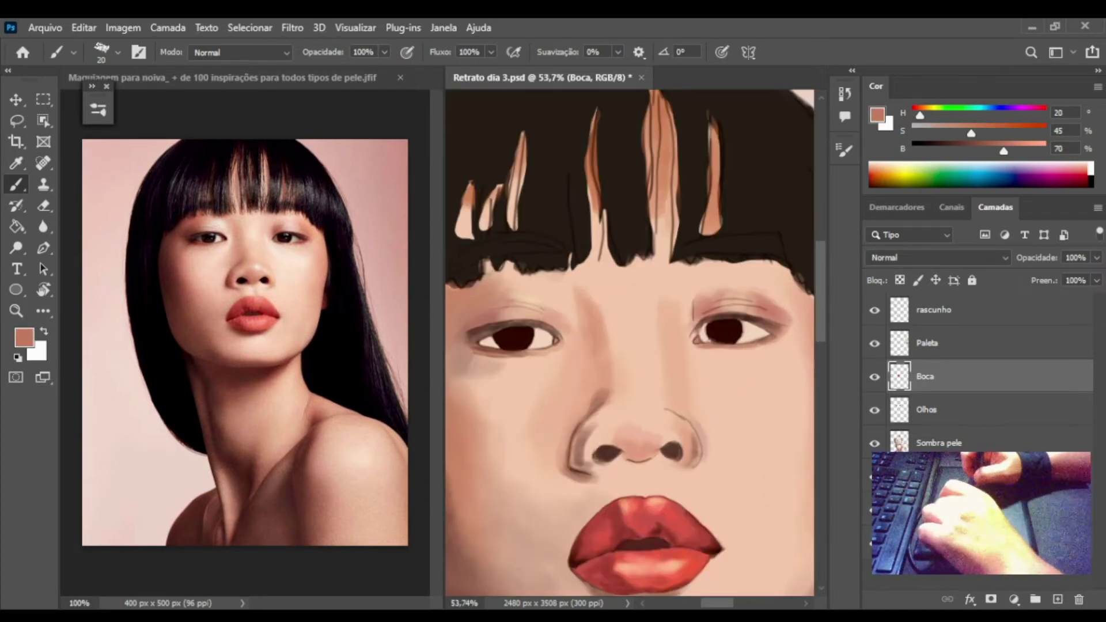
pyautogui.hotkey('ctrl', 's')
pyautogui.press('[')
pyautogui.scroll(-2, 627, 345)
pyautogui.scroll(2, 672, 260)
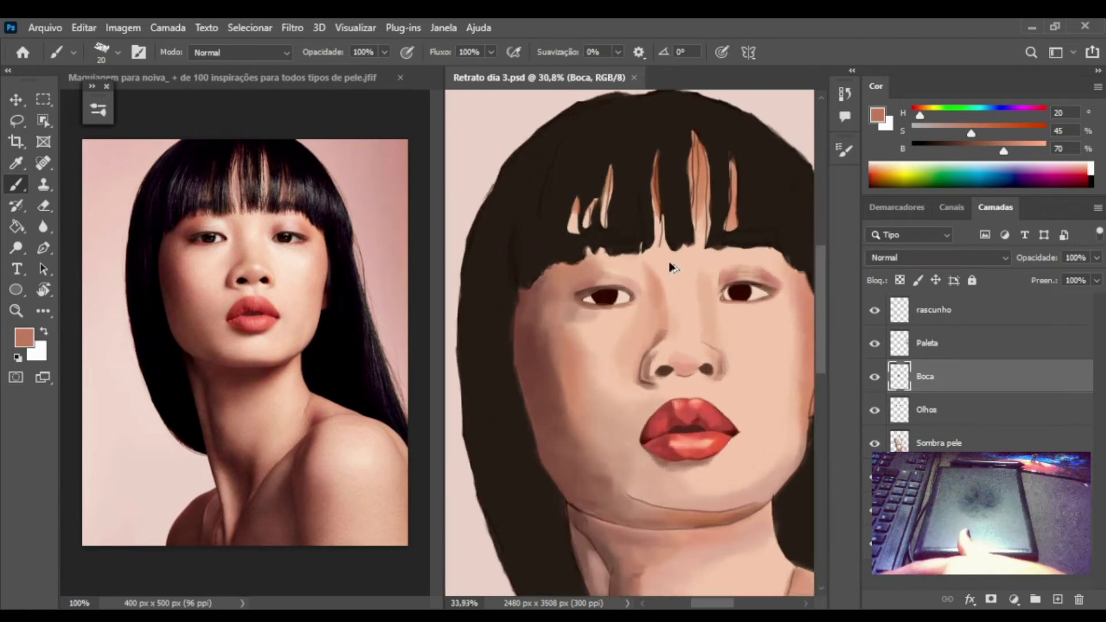
pyautogui.scroll(1, 564, 344)
# Choose a soft low-flow brush preset and paint darker strokes on the right eyelid.
pyautogui.click(97, 109)
pyautogui.click(156, 244)
pyautogui.moveTo(689, 301); pyautogui.dragTo(718, 302)
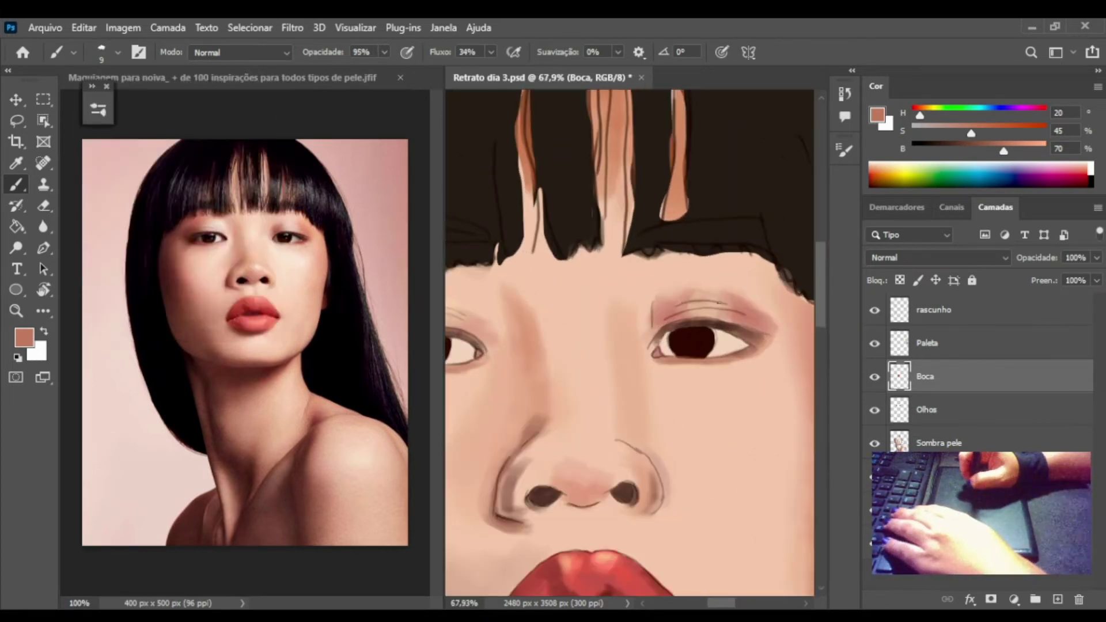
pyautogui.moveTo(1003, 150); pyautogui.dragTo(981, 151)
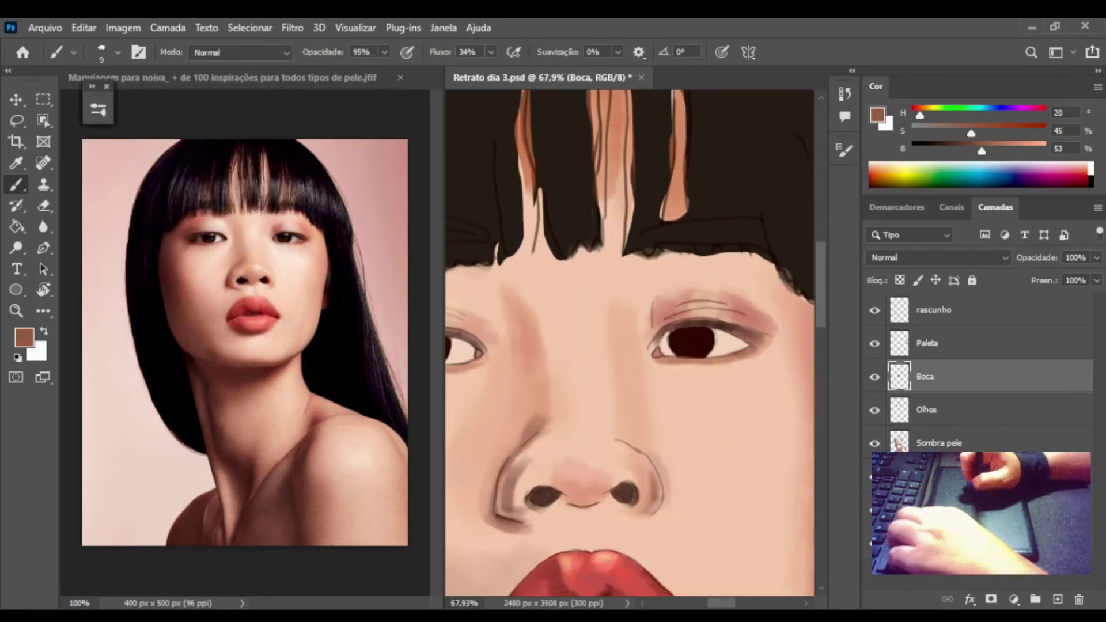
pyautogui.hscroll(-3, 563, 308)
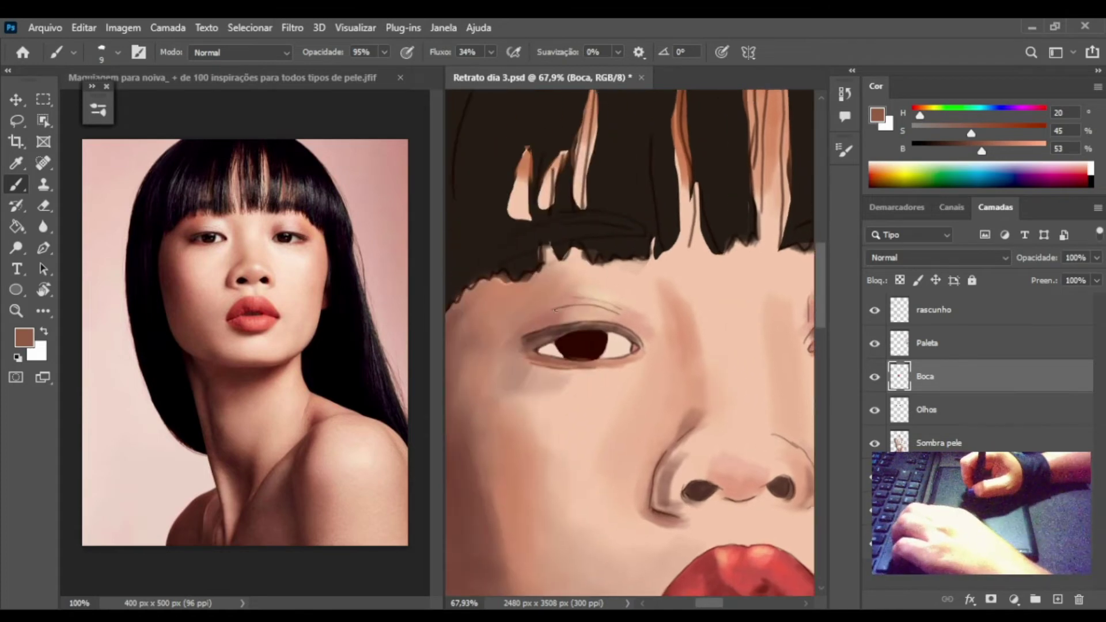
pyautogui.moveTo(603, 300); pyautogui.dragTo(678, 315)
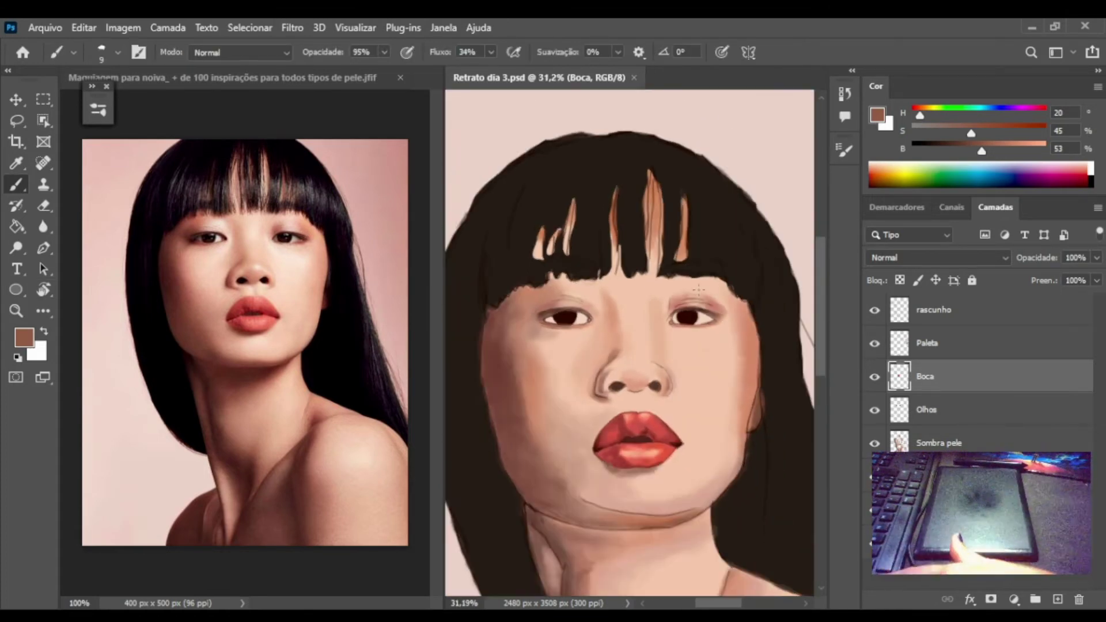
# Hide rascunho, paint dark reddish-brown eyeshadow around the right eye, save, and select Sombra pele.
pyautogui.click(873, 310)
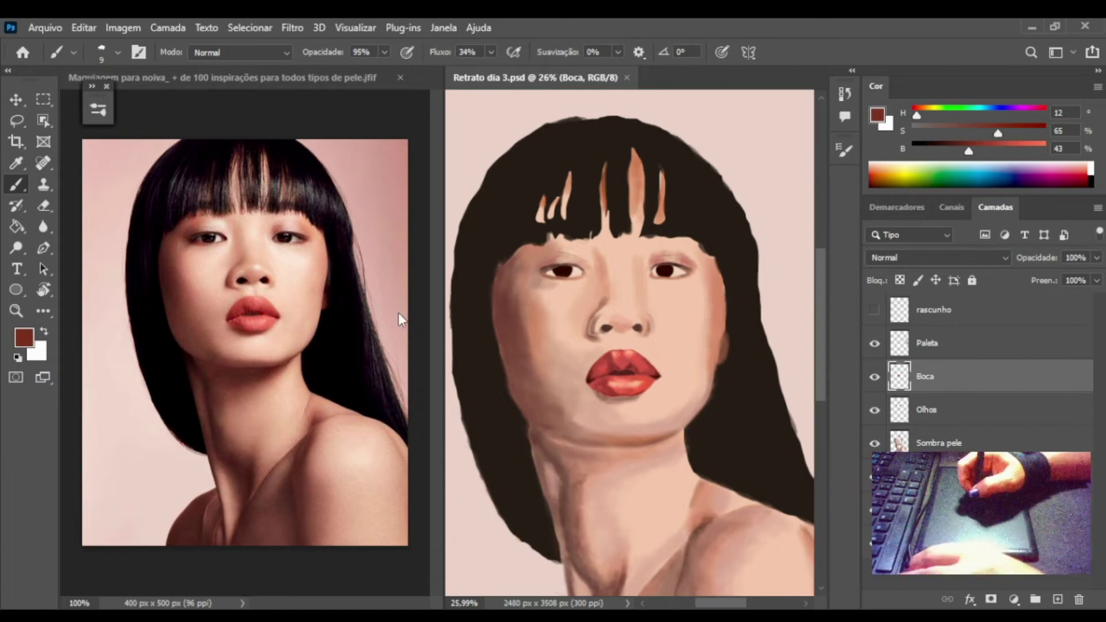
pyautogui.click(98, 110)
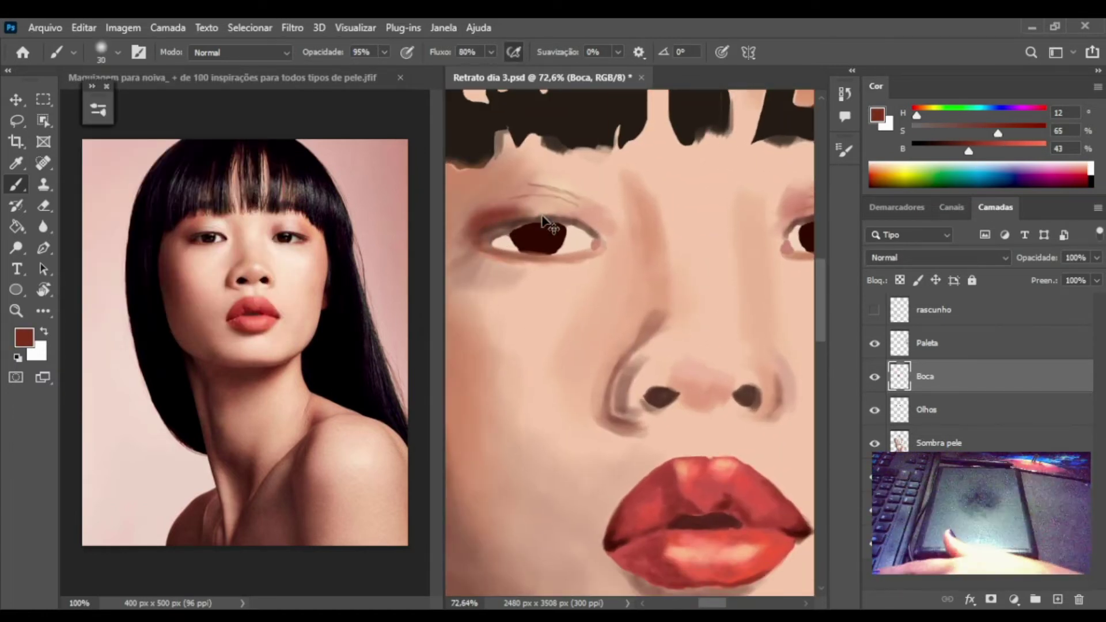
pyautogui.moveTo(666, 221)
pyautogui.mouseDown()
pyautogui.moveTo(644, 230)
pyautogui.moveTo(654, 209)
pyautogui.moveTo(598, 213)
pyautogui.moveTo(618, 195)
pyautogui.mouseUp()
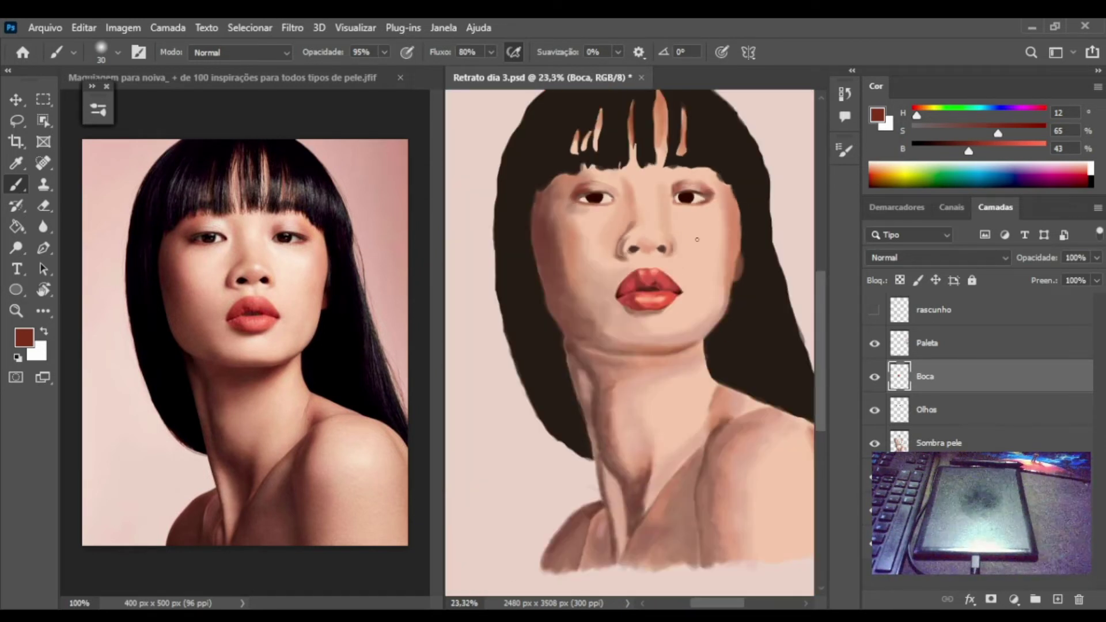
pyautogui.keyDown('alt'); pyautogui.click(596, 356); pyautogui.keyUp('alt')
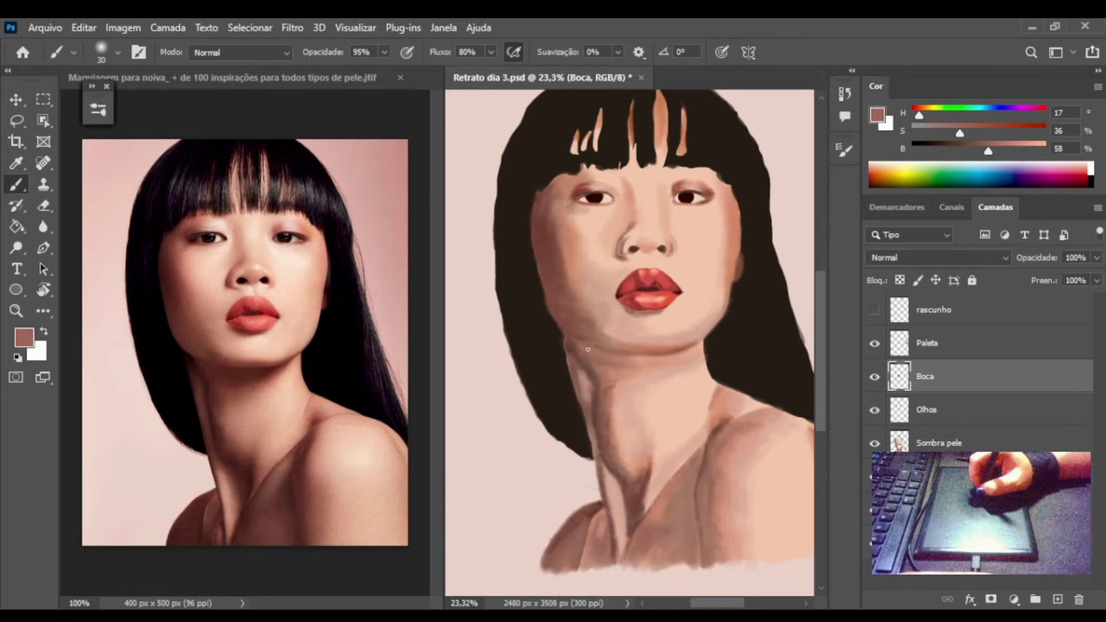
pyautogui.hotkey('ctrl', 's')
pyautogui.hotkey('ctrl', '0')
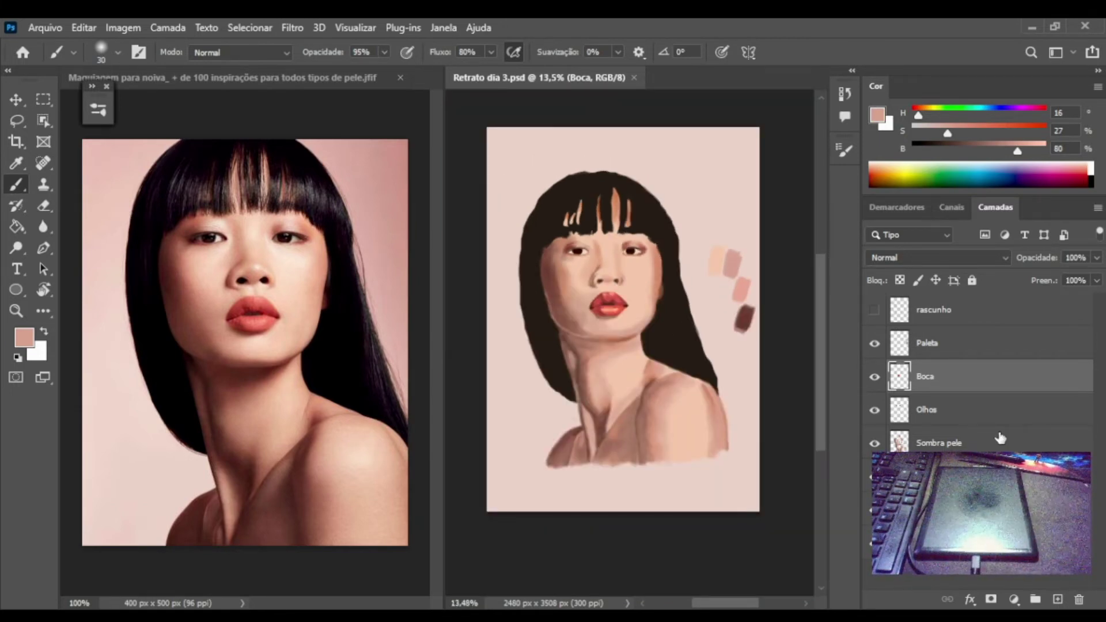
pyautogui.click(979, 442)
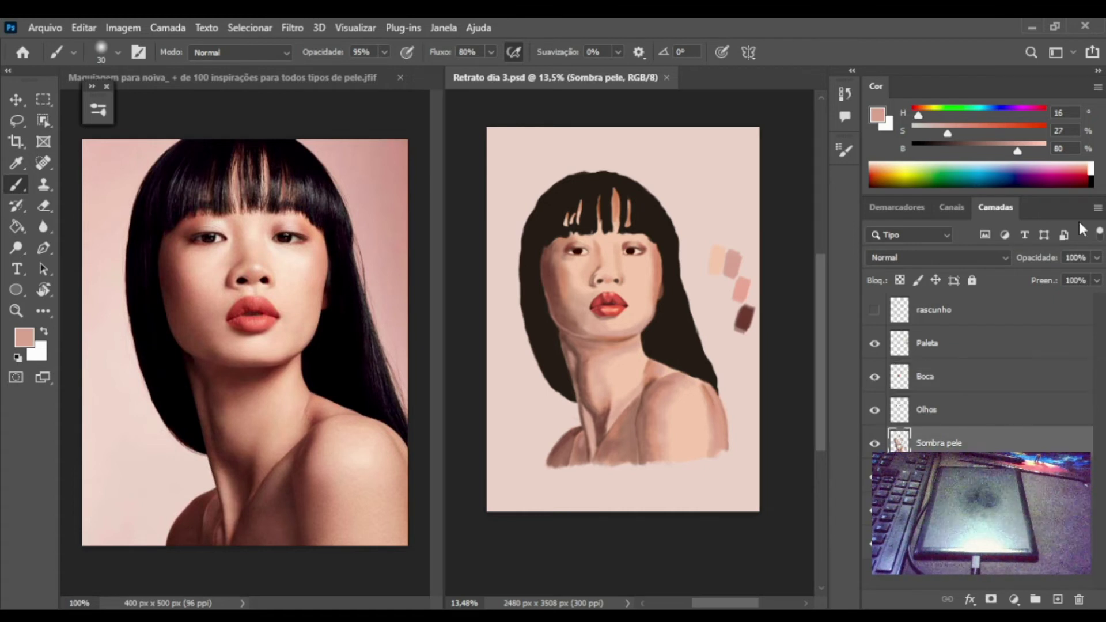
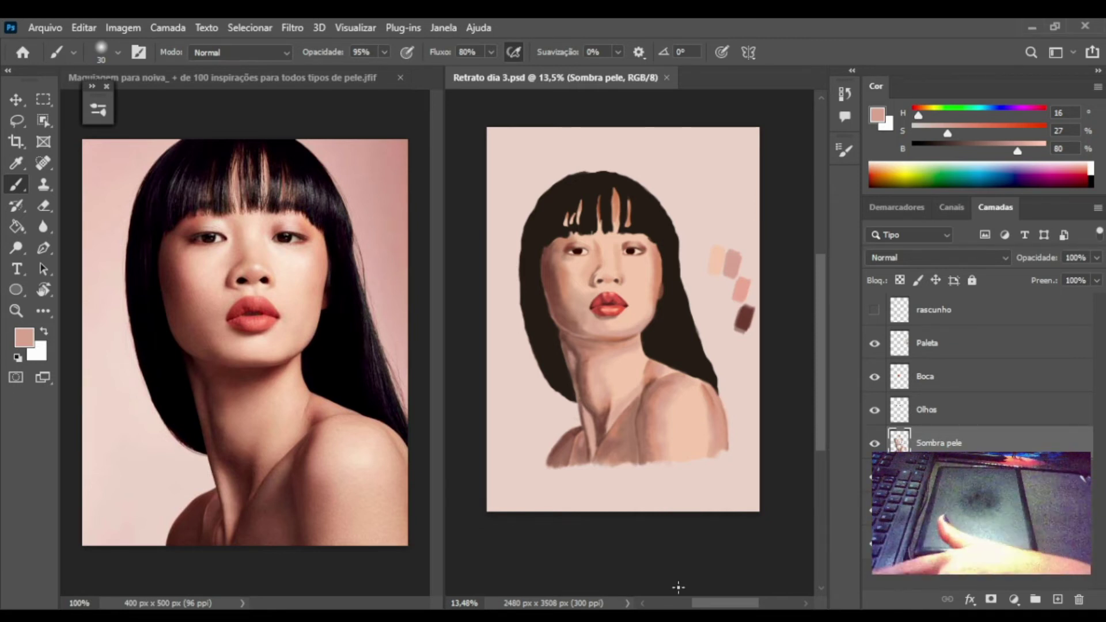
# Select the Luz layer and set its blend mode to Subexposição de Cores (Color Dodge).
pyautogui.scroll(-2, 622, 525)
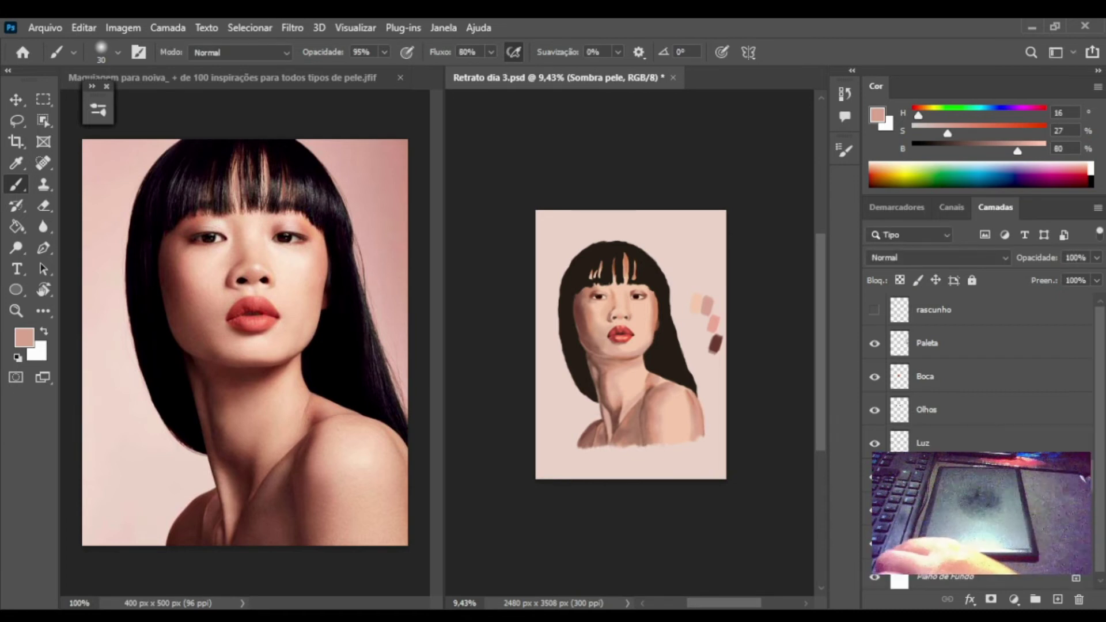
pyautogui.scroll(-3, 1000, 259)
pyautogui.click(928, 442)
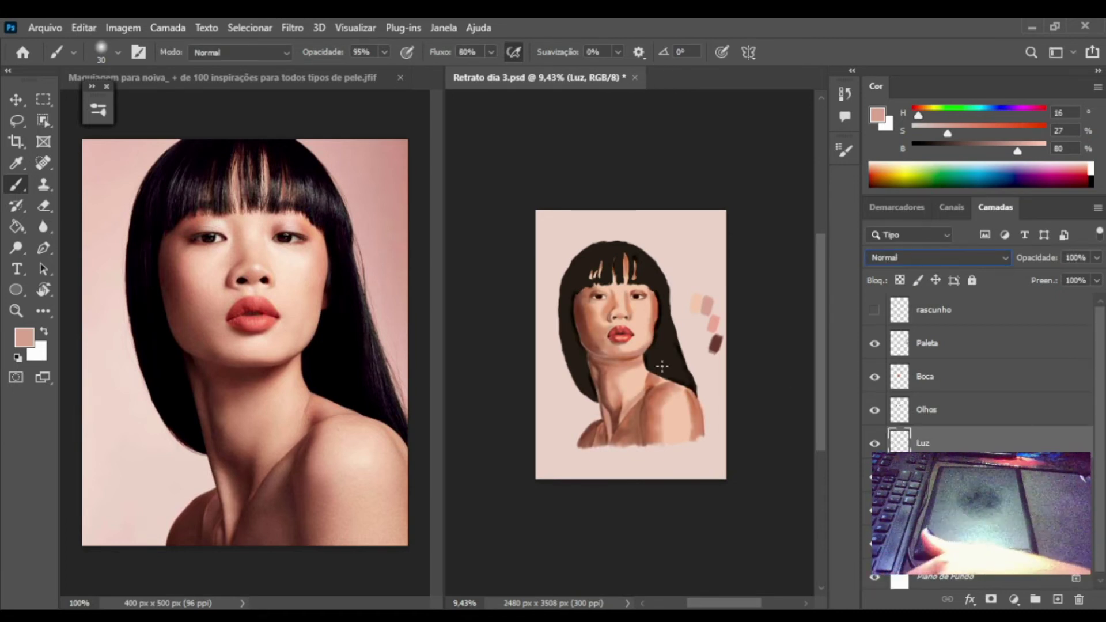
pyautogui.scroll(4, 732, 352)
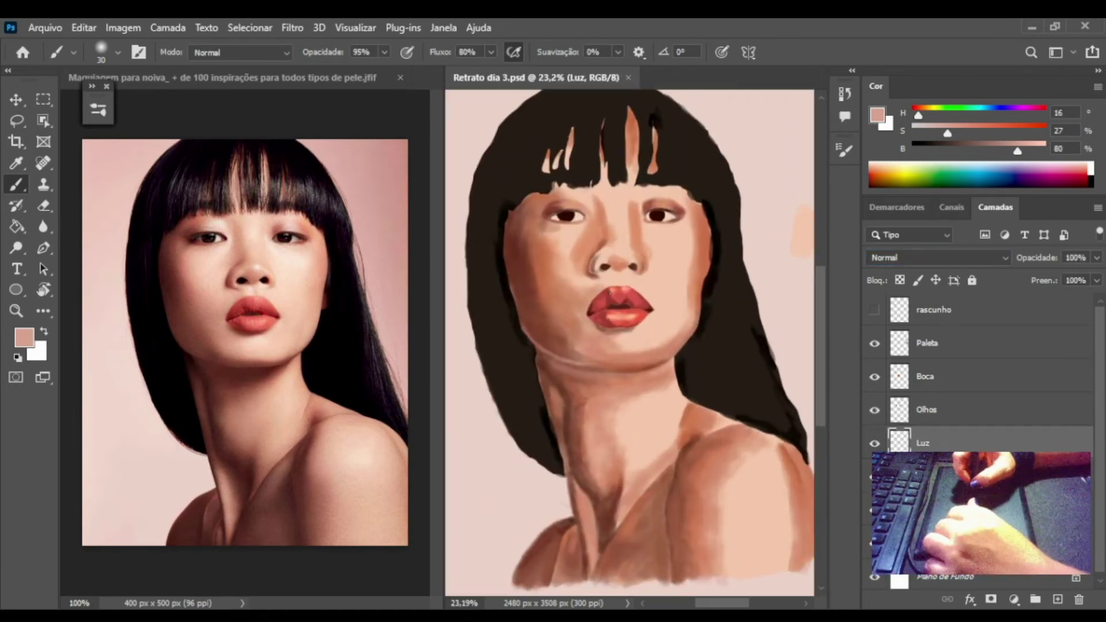
pyautogui.scroll(-9, 1005, 258)
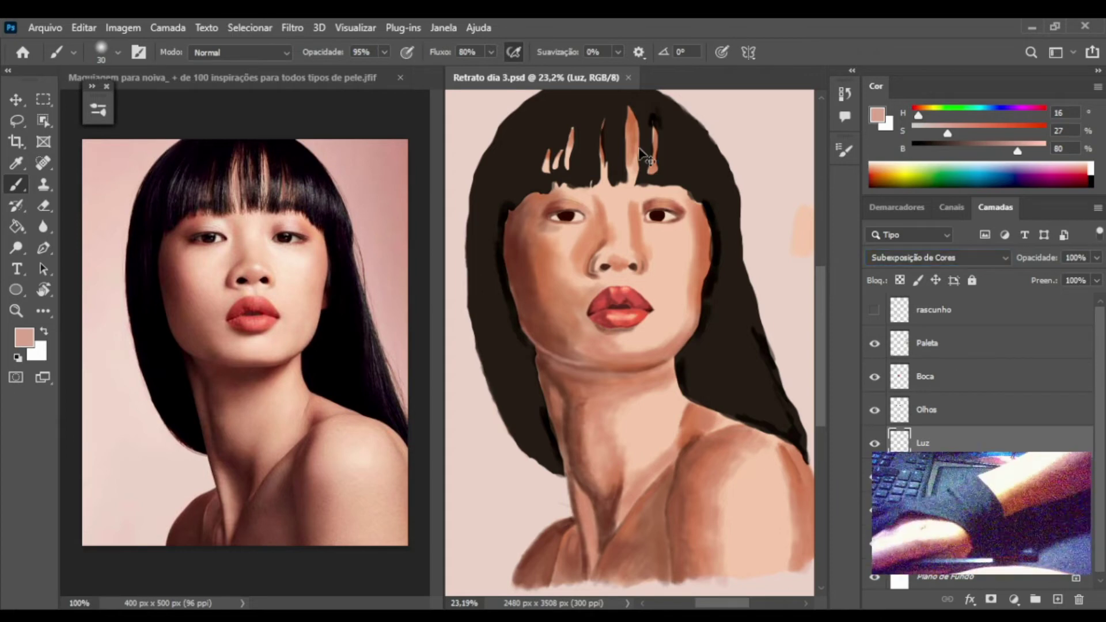
# Pick a light peach at saturation 17 with a size-90 textured brush preset.
pyautogui.keyDown('alt'); pyautogui.click(802, 230); pyautogui.keyUp('alt')
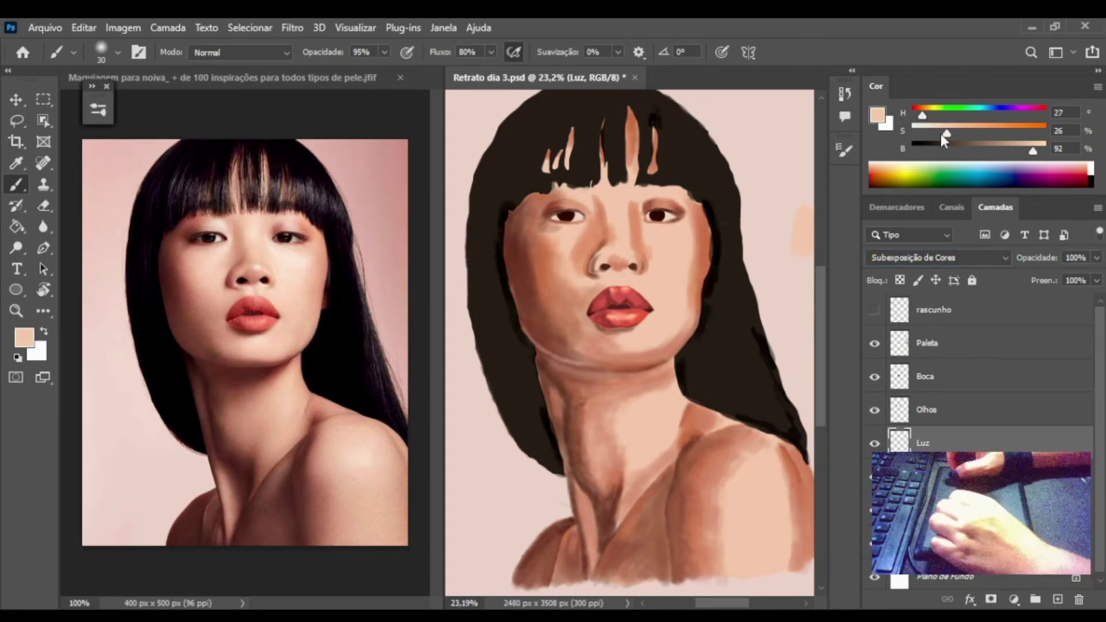
pyautogui.moveTo(941, 134); pyautogui.dragTo(934, 134)
pyautogui.press(']')
pyautogui.press(']')
pyautogui.press(']')
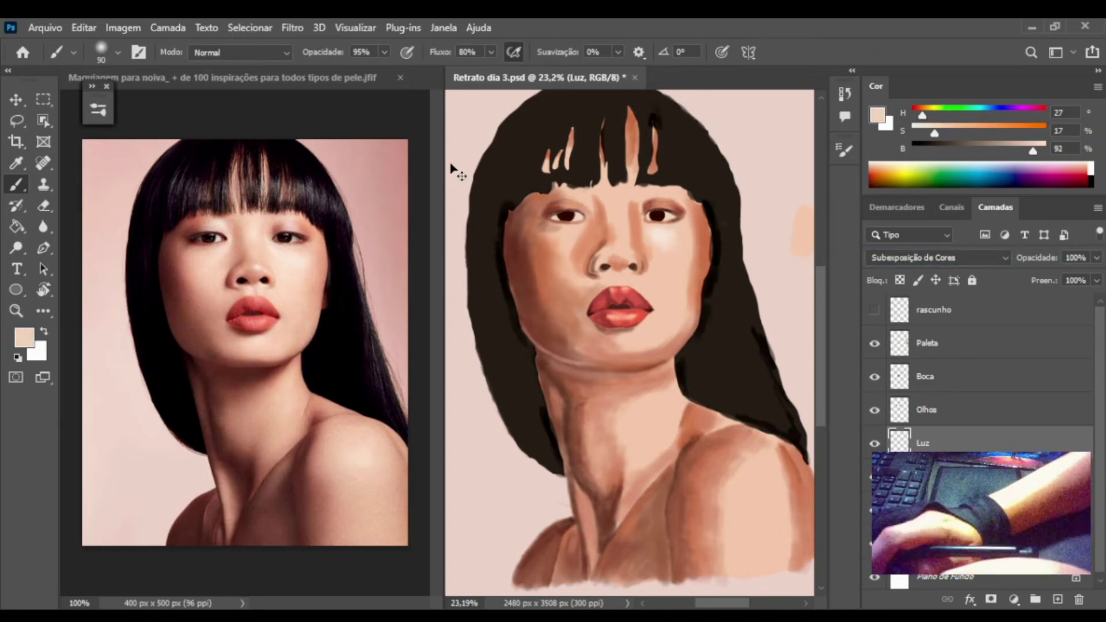
pyautogui.click(101, 51)
pyautogui.scroll(-3, 162, 254)
pyautogui.click(161, 233)
pyautogui.press('Return')
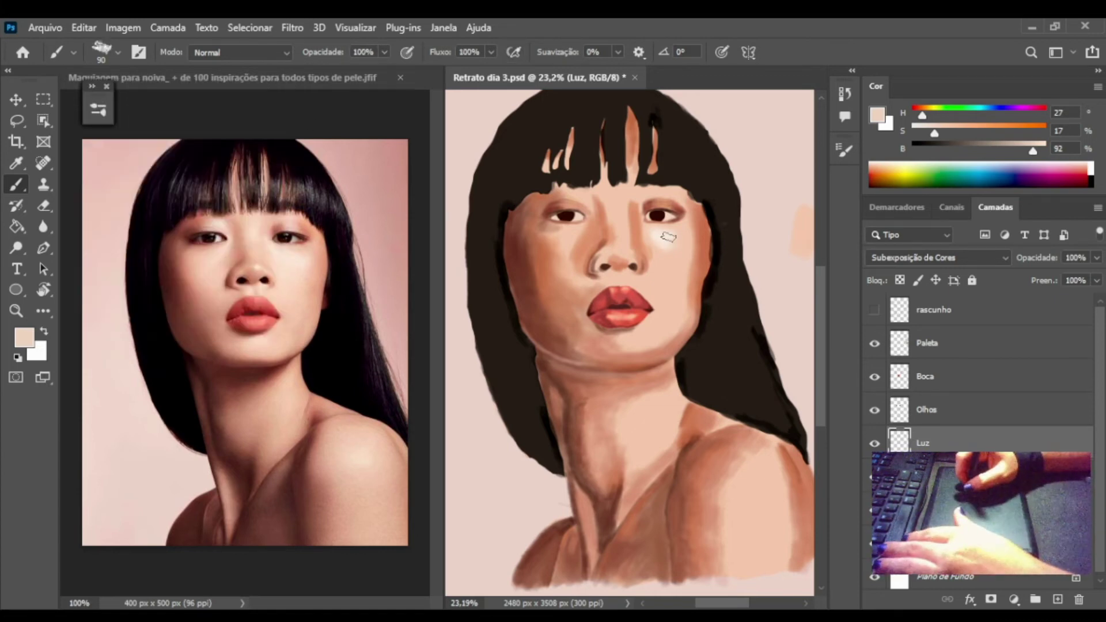
# Paint light highlights on the right cheek, under the left eye and down the neck.
pyautogui.moveTo(668, 236); pyautogui.dragTo(668, 262)
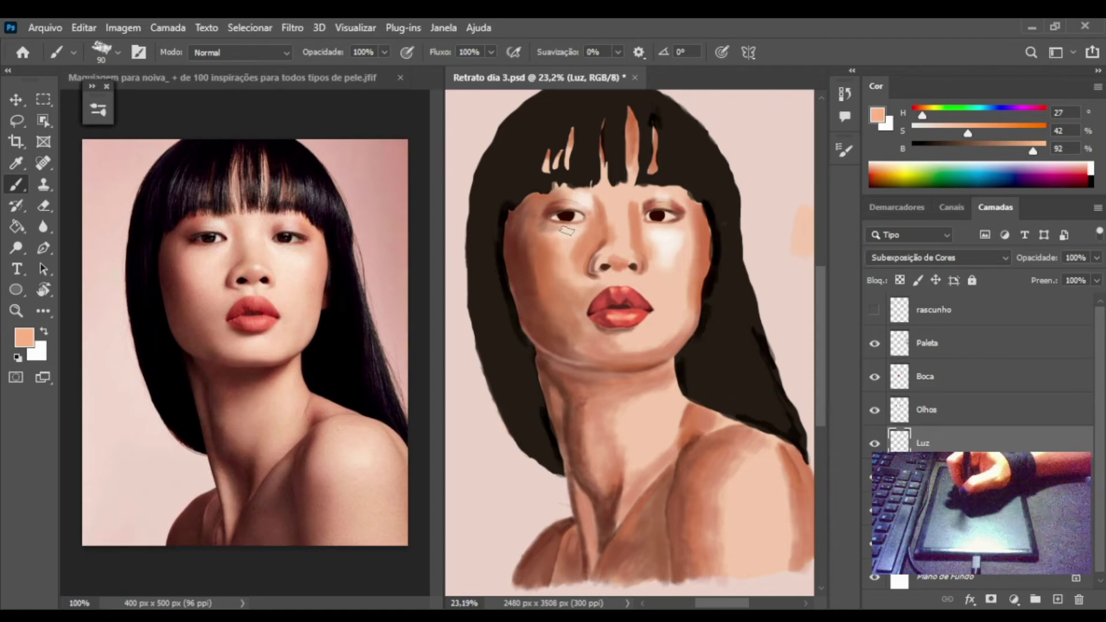
pyautogui.moveTo(567, 230); pyautogui.dragTo(570, 259)
pyautogui.press('[')
pyautogui.press('[')
pyautogui.press('[')
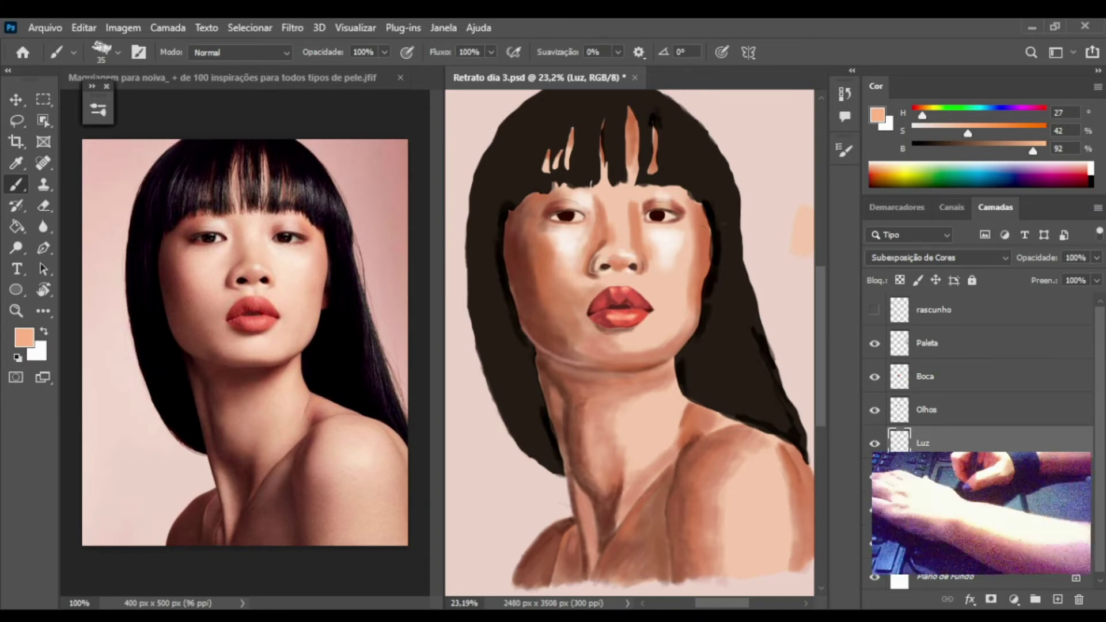
pyautogui.keyDown('alt'); pyautogui.click(610, 277); pyautogui.keyUp('alt')
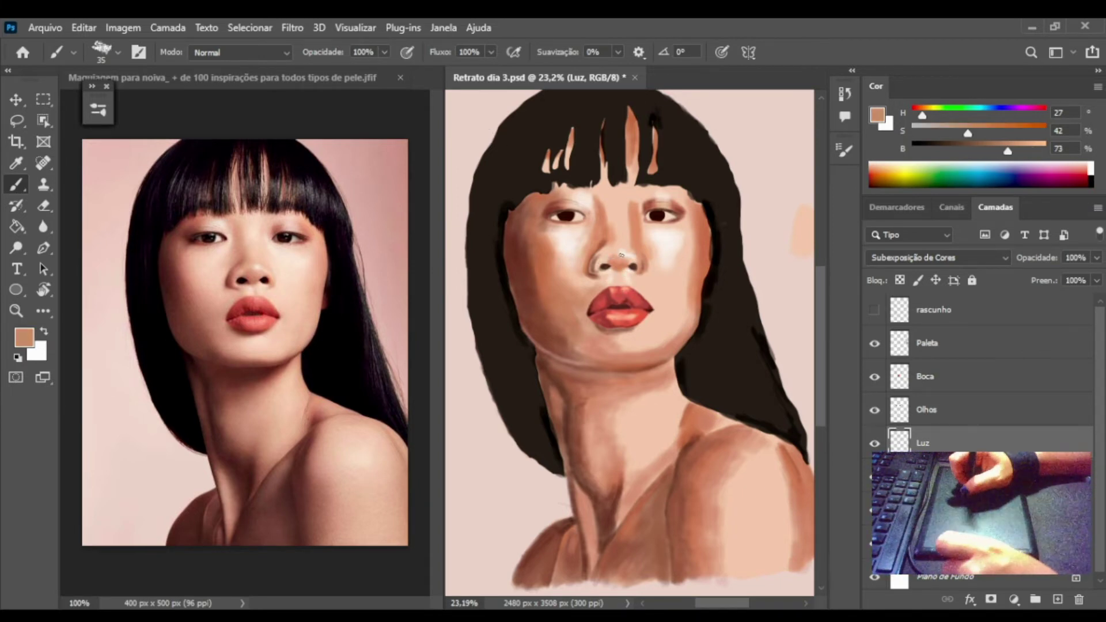
pyautogui.press(']')
pyautogui.press(']')
pyautogui.press(']')
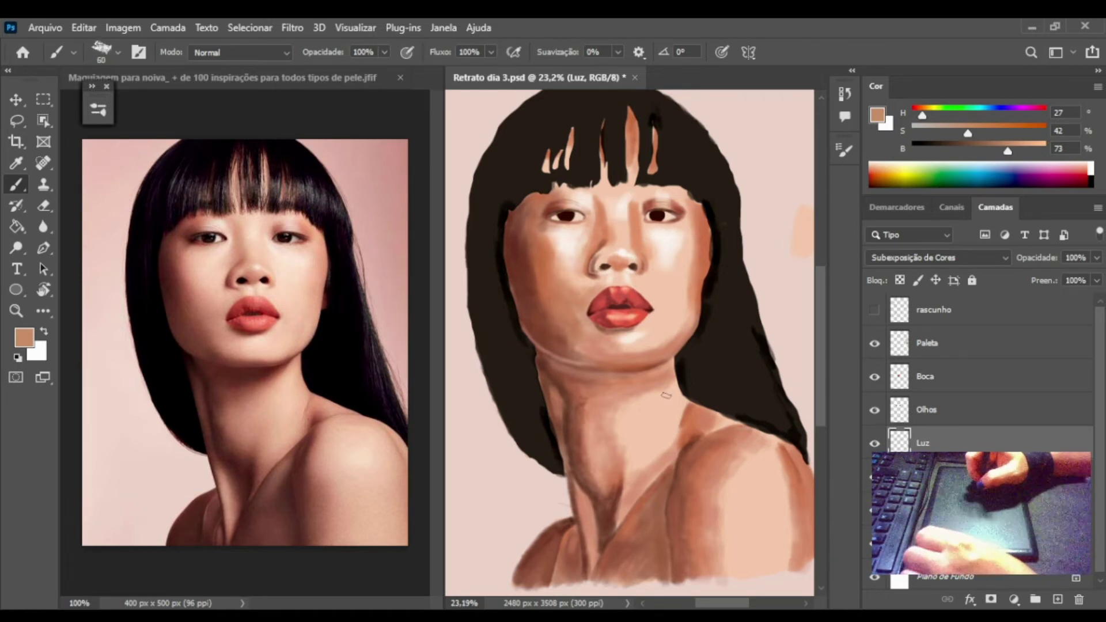
pyautogui.moveTo(665, 395)
pyautogui.mouseDown()
pyautogui.moveTo(651, 441)
pyautogui.moveTo(584, 504)
pyautogui.mouseUp()
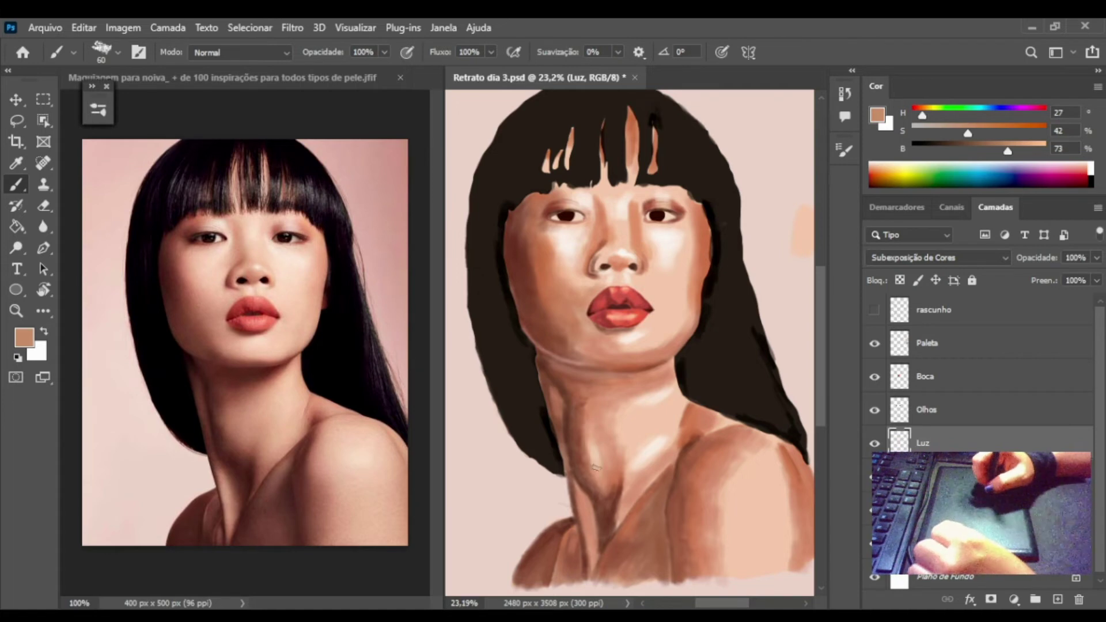
# Paint a bright highlight on the shoulder with a 175 brush, then shrink it to 90.
pyautogui.press(']')
pyautogui.press(']')
pyautogui.press(']')
pyautogui.moveTo(750, 472); pyautogui.dragTo(766, 484)
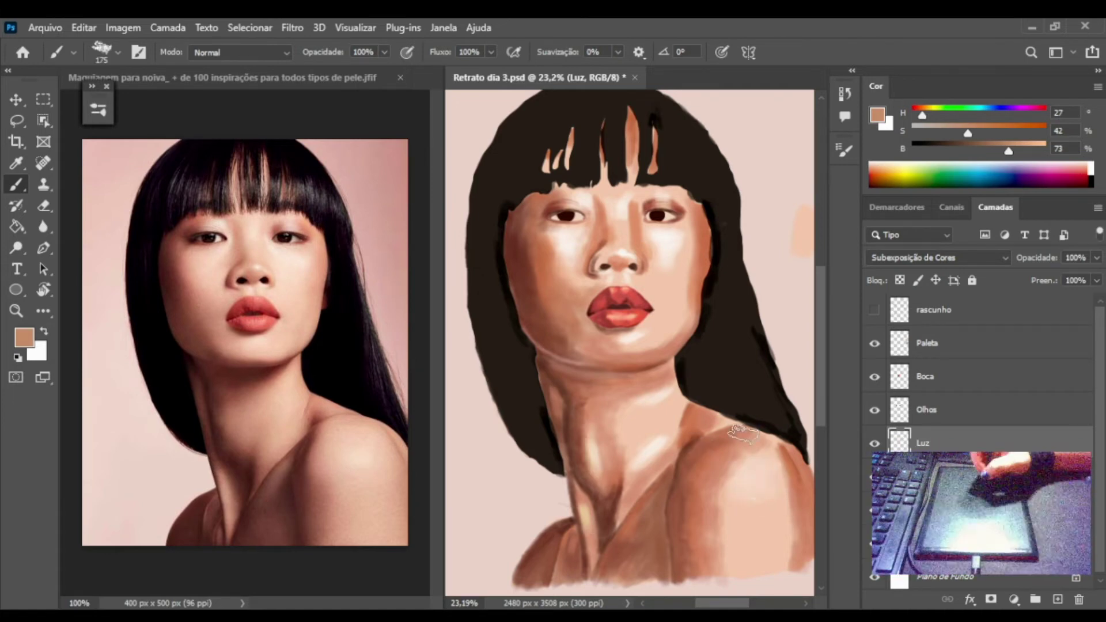
pyautogui.press('[')
pyautogui.press('[')
pyautogui.press('[')
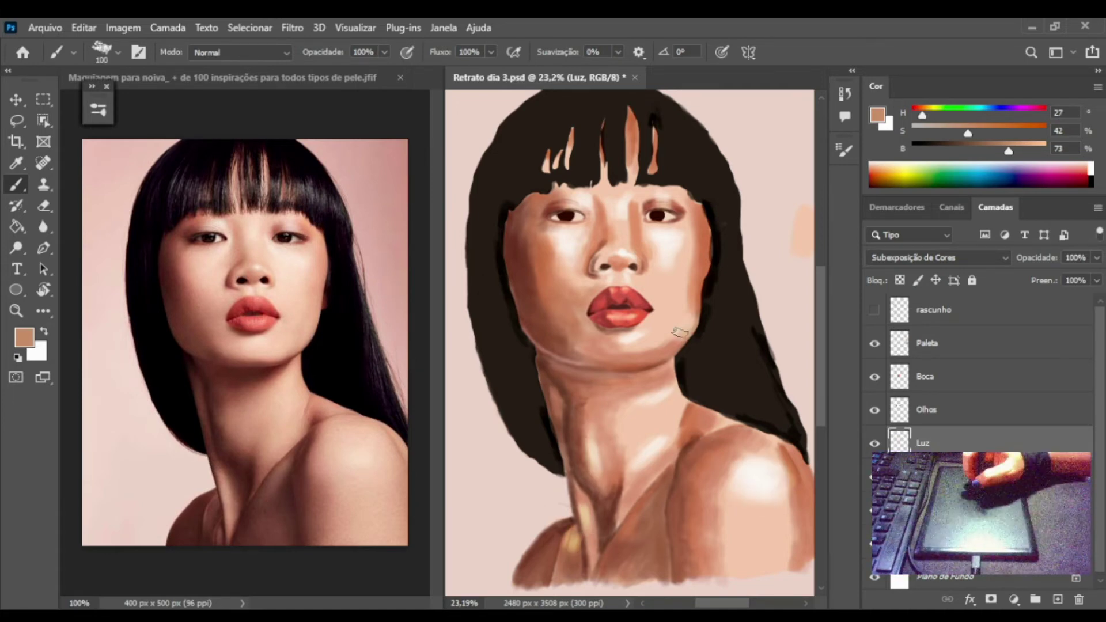
pyautogui.press('[')
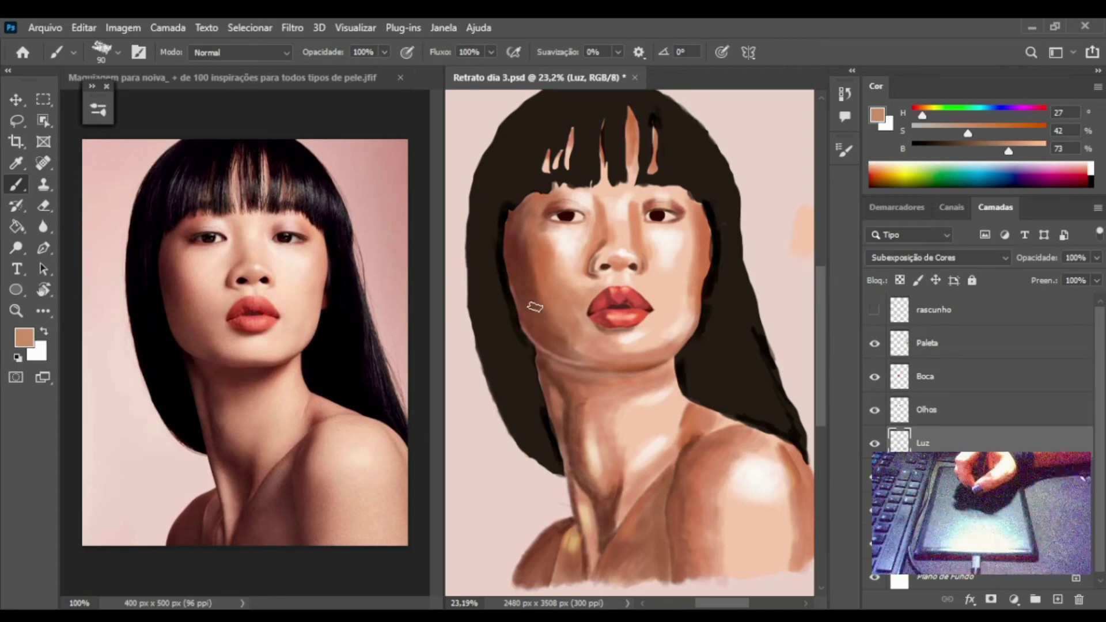
# Tilt the canvas view, shrink the brush to 20 and move to the Sombra pele layer.
pyautogui.moveTo(528, 326); pyautogui.dragTo(552, 262)
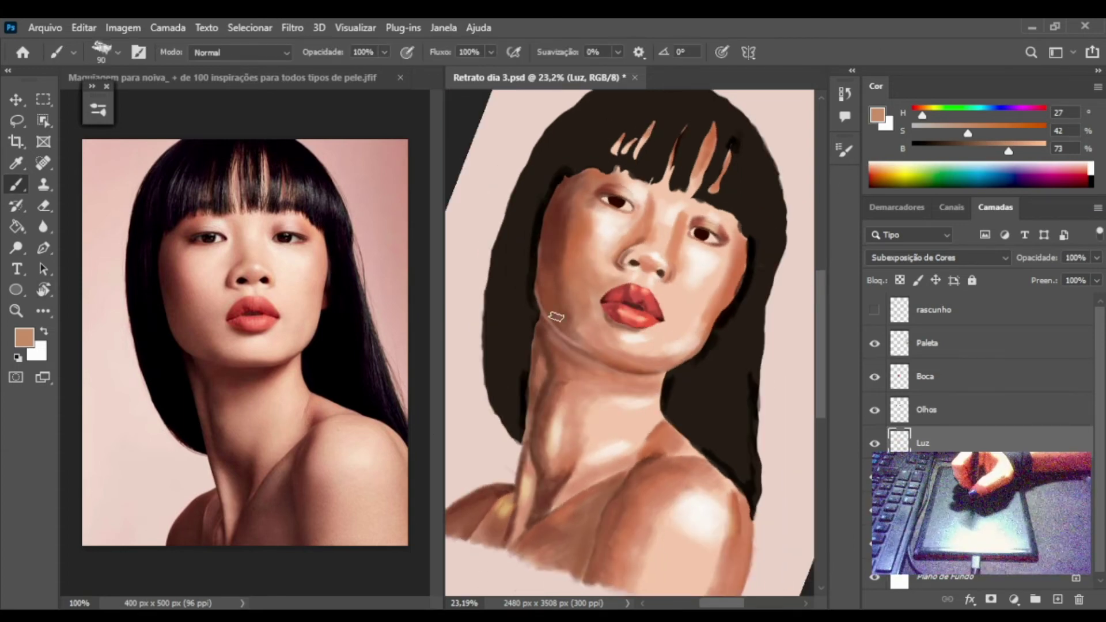
pyautogui.scroll(-2, 563, 309)
pyautogui.scroll(6, 649, 291)
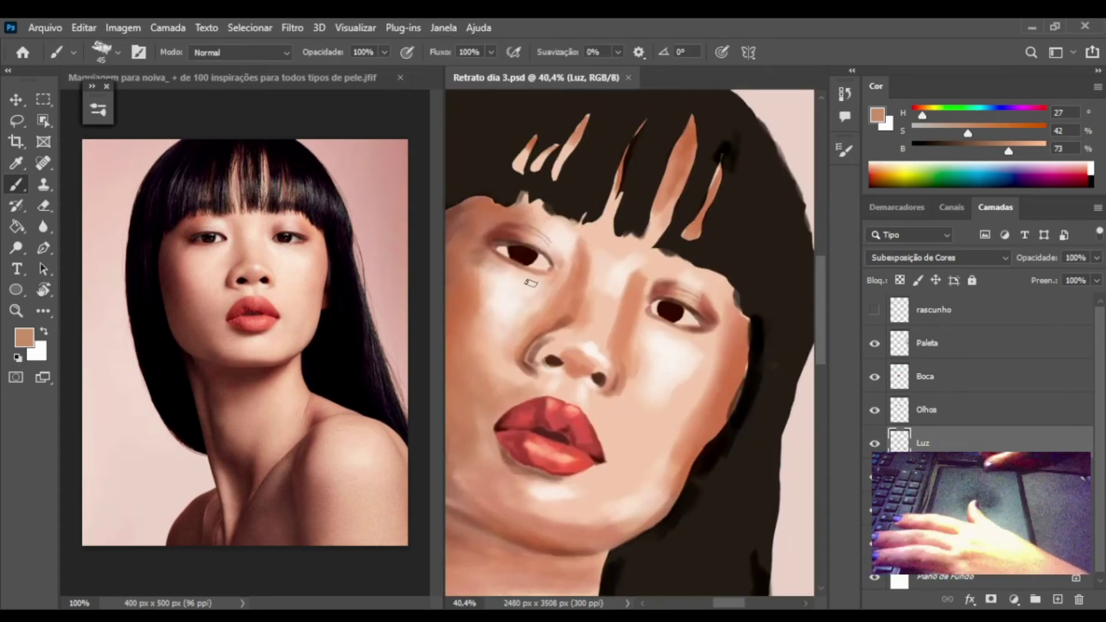
pyautogui.press('[')
pyautogui.press('[')
pyautogui.press('[')
pyautogui.scroll(-4, 513, 342)
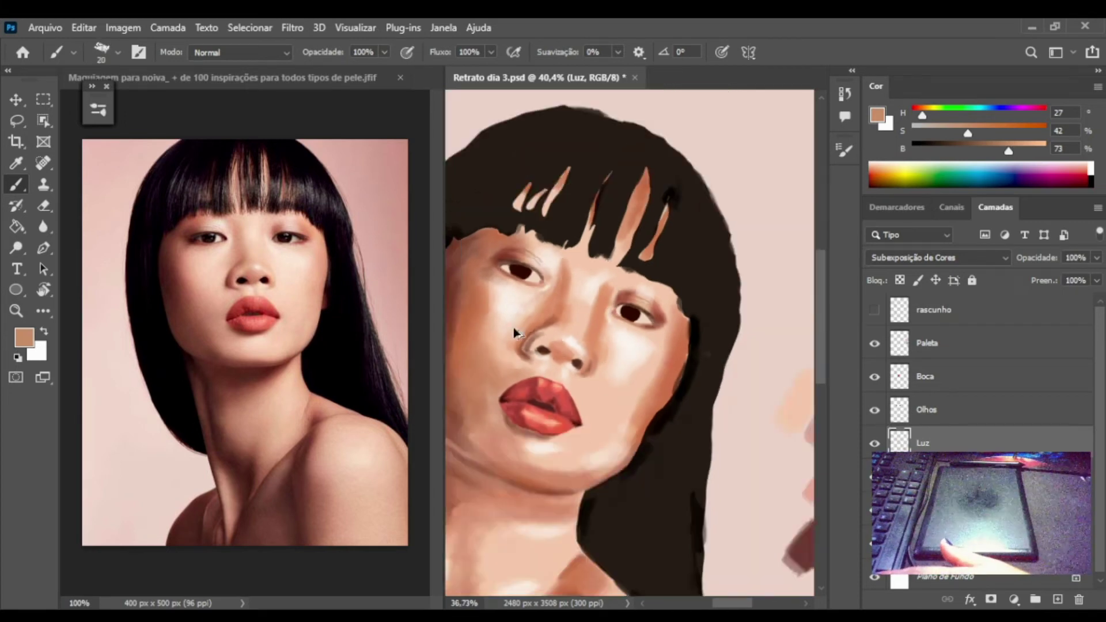
pyautogui.scroll(2, 513, 342)
pyautogui.scroll(-3, 630, 343)
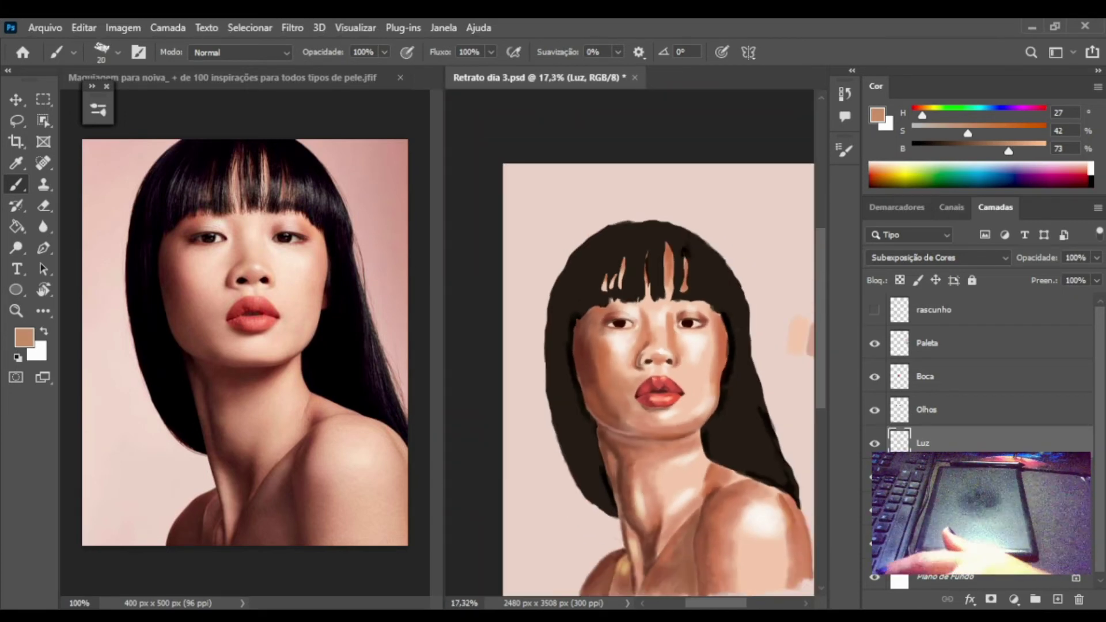
pyautogui.hotkey('alt', '[')
pyautogui.scroll(8, 992, 257)
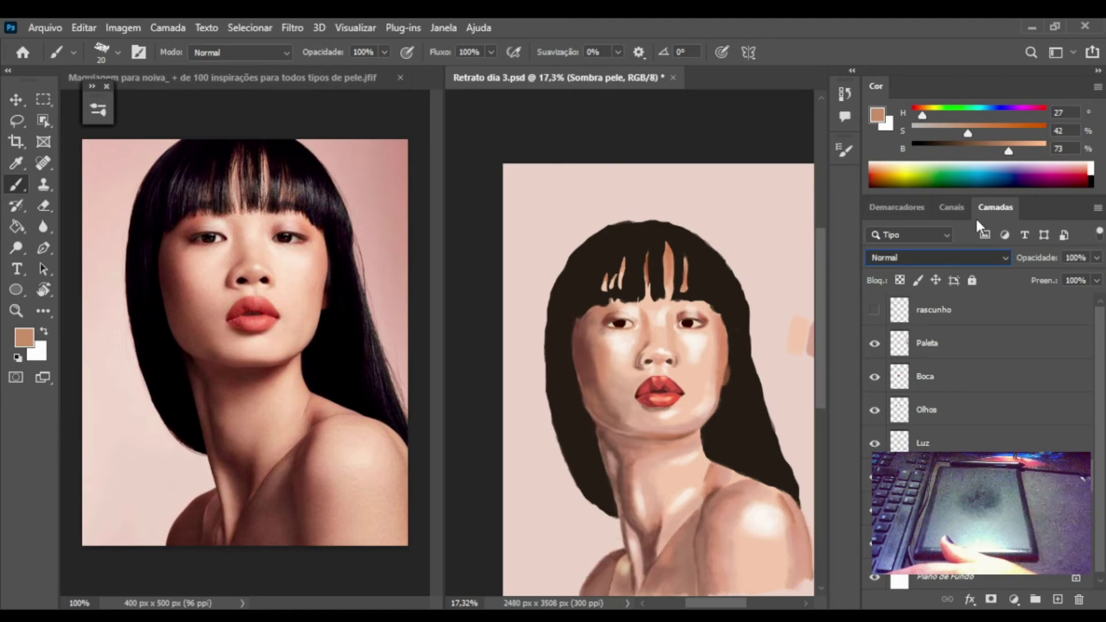
pyautogui.press('Up')
pyautogui.scroll(-2, 654, 280)
pyautogui.scroll(2, 654, 281)
pyautogui.scroll(3, 654, 281)
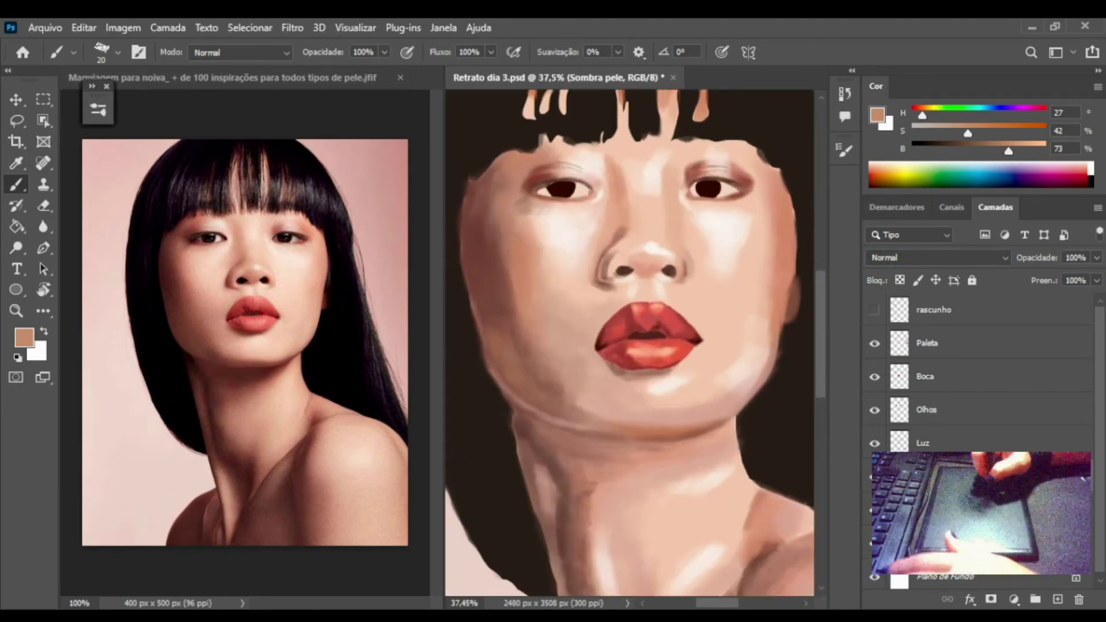
pyautogui.keyDown('alt'); pyautogui.click(639, 237); pyautogui.keyUp('alt')
pyautogui.press(']')
pyautogui.press(']')
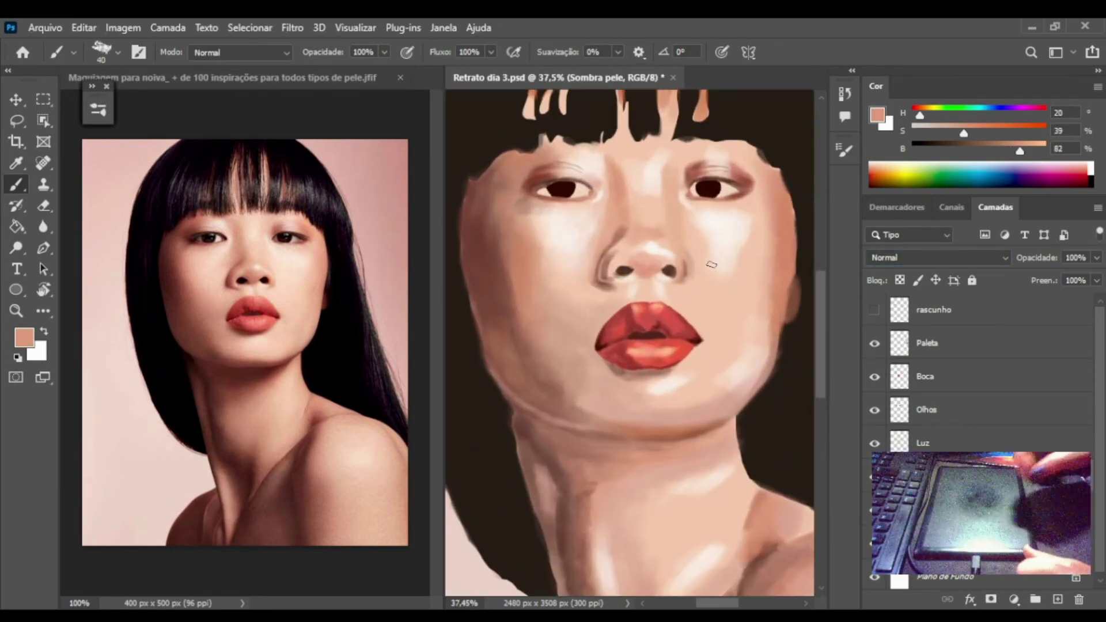
pyautogui.scroll(-2, 629, 229)
pyautogui.scroll(-2, 629, 228)
pyautogui.scroll(2, 598, 304)
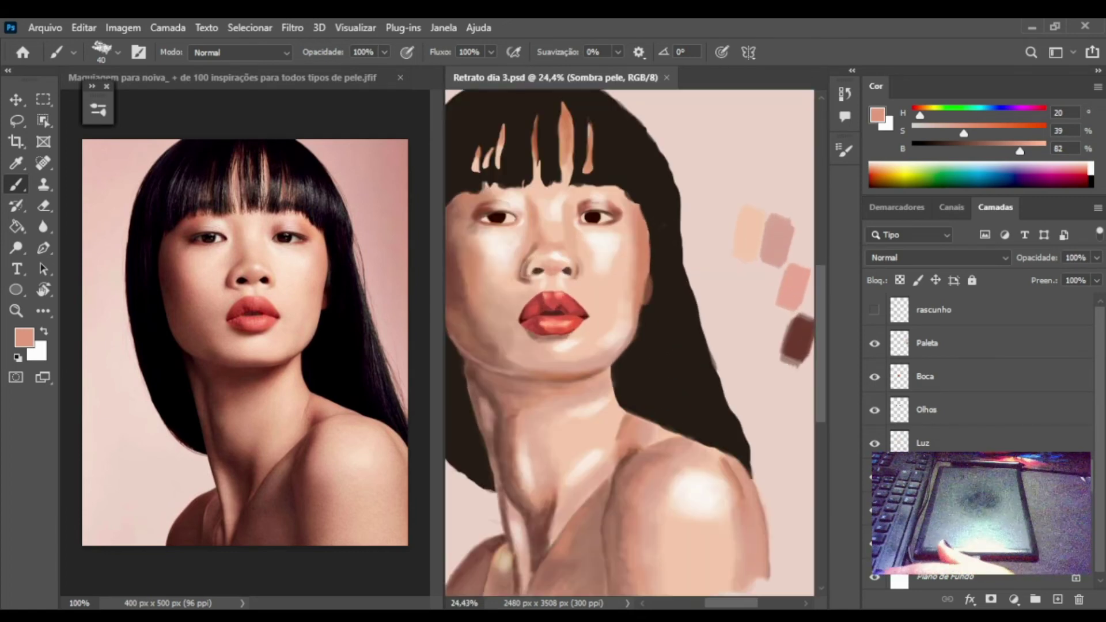
pyautogui.scroll(1, 597, 304)
pyautogui.scroll(2, 597, 304)
pyautogui.scroll(-4, 691, 288)
pyautogui.scroll(1, 743, 318)
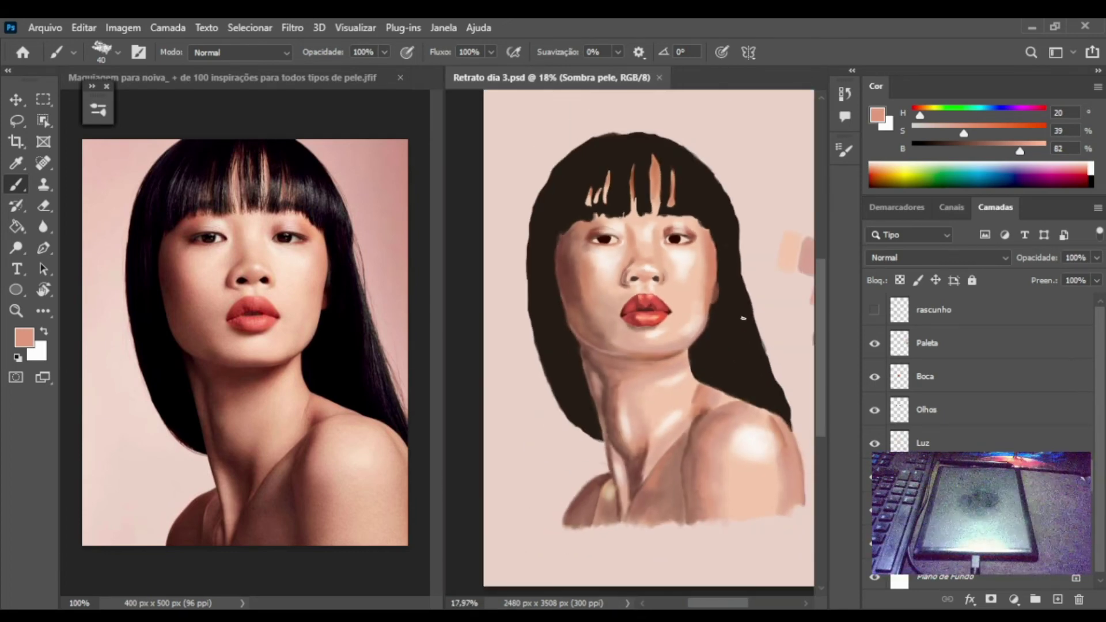
pyautogui.hotkey('alt', ']')
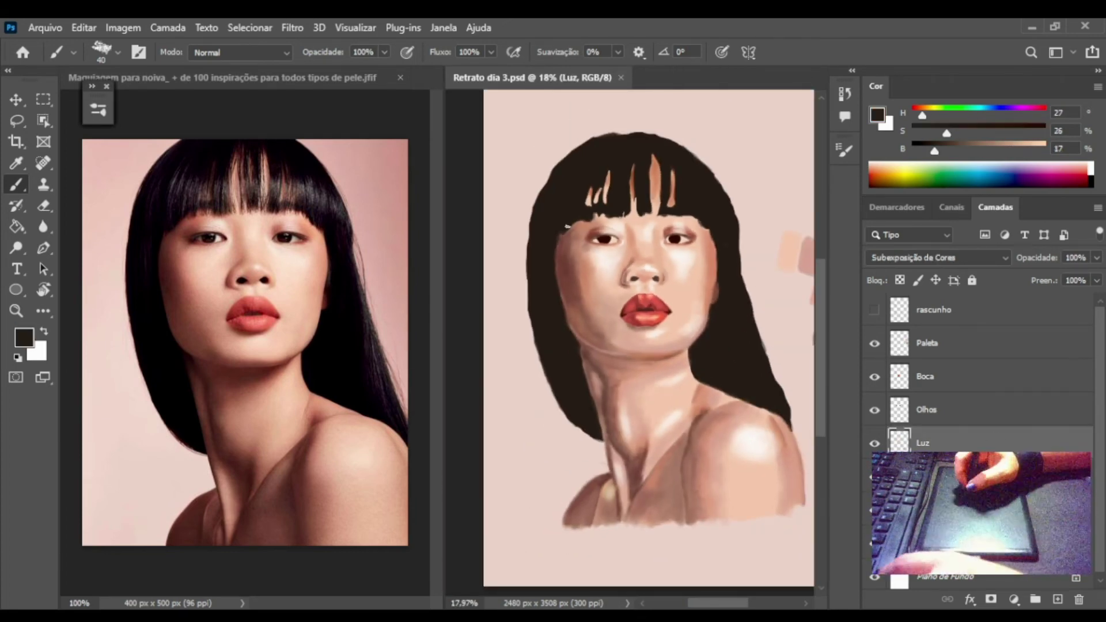
# Add dark brown and navy swatches to the palette on the Paleta layer.
pyautogui.keyDown('alt'); pyautogui.click(547, 276); pyautogui.keyUp('alt')
pyautogui.click(954, 343)
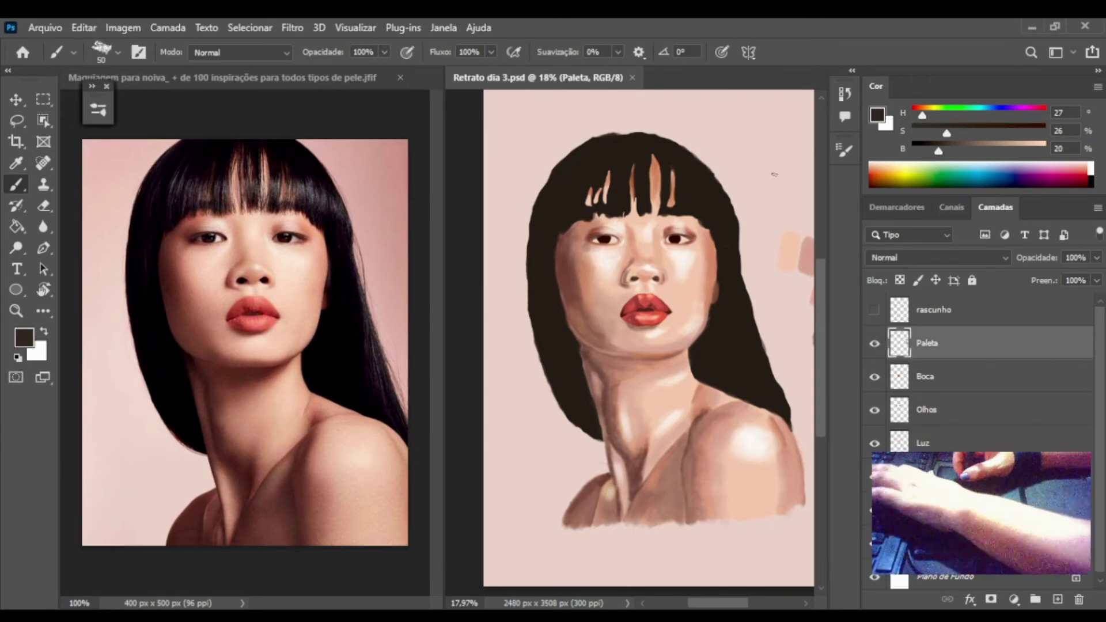
pyautogui.moveTo(773, 157); pyautogui.dragTo(775, 194)
pyautogui.click(1015, 181)
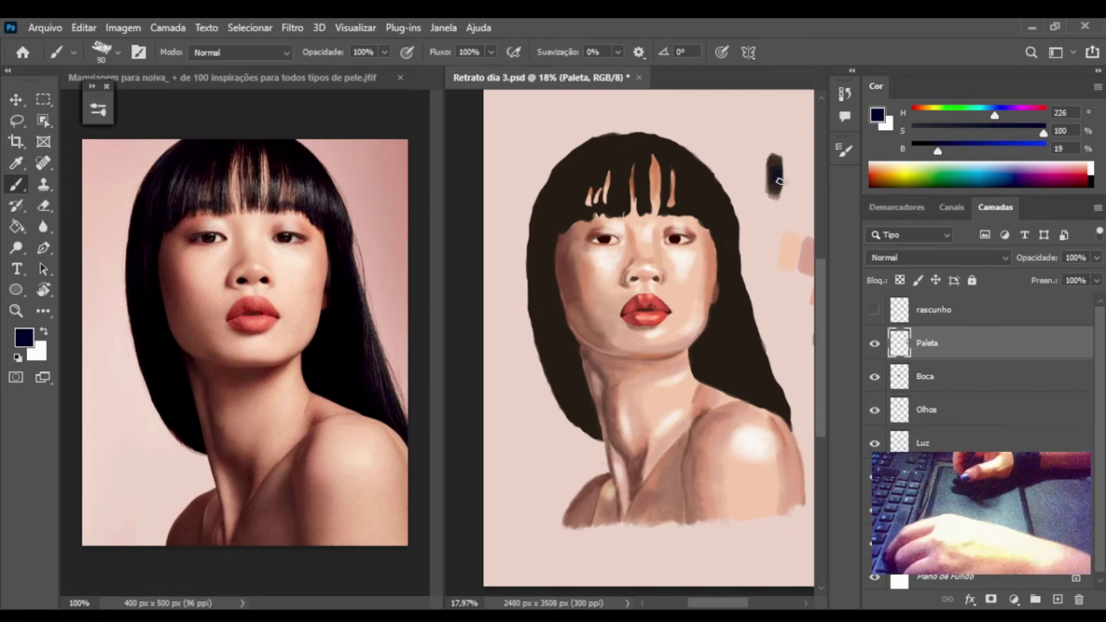
pyautogui.moveTo(729, 144); pyautogui.dragTo(735, 176)
pyautogui.moveTo(761, 212); pyautogui.dragTo(762, 253)
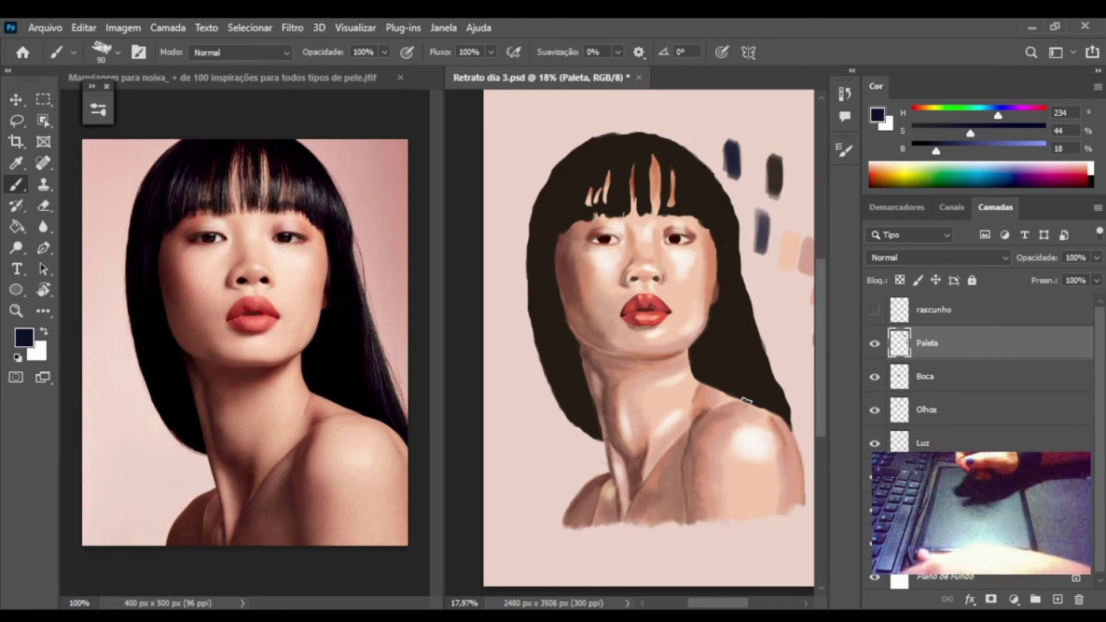
# On the Luz layer, lighten the blue to brightness 53 and paint navy strokes over the hair.
pyautogui.click(933, 442)
pyautogui.moveTo(936, 151); pyautogui.dragTo(981, 151)
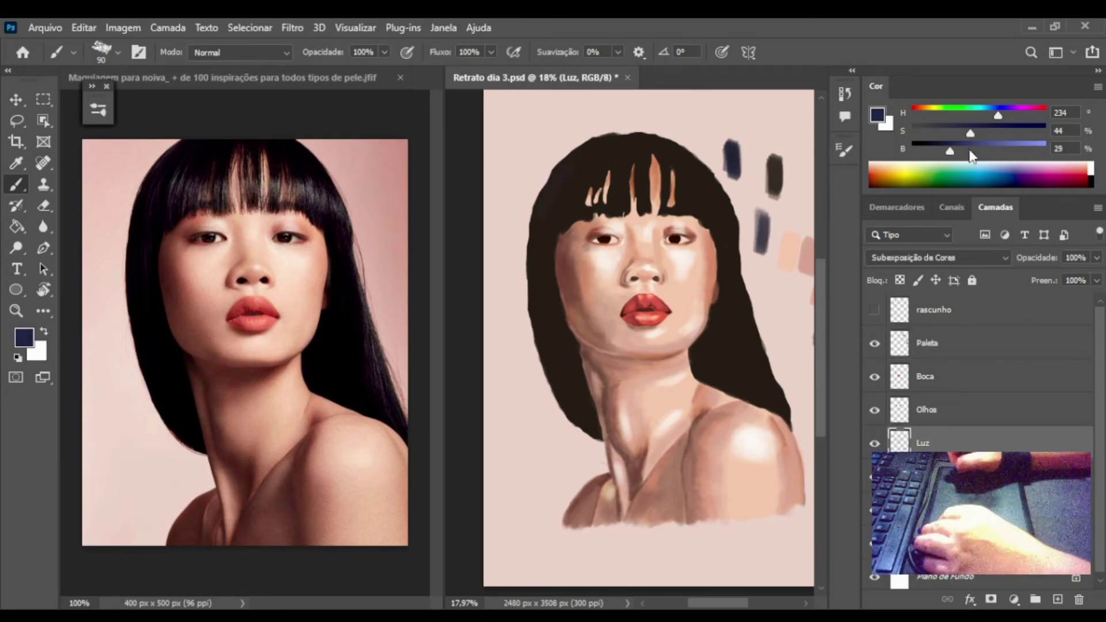
pyautogui.scroll(3, 671, 288)
pyautogui.scroll(1, 671, 288)
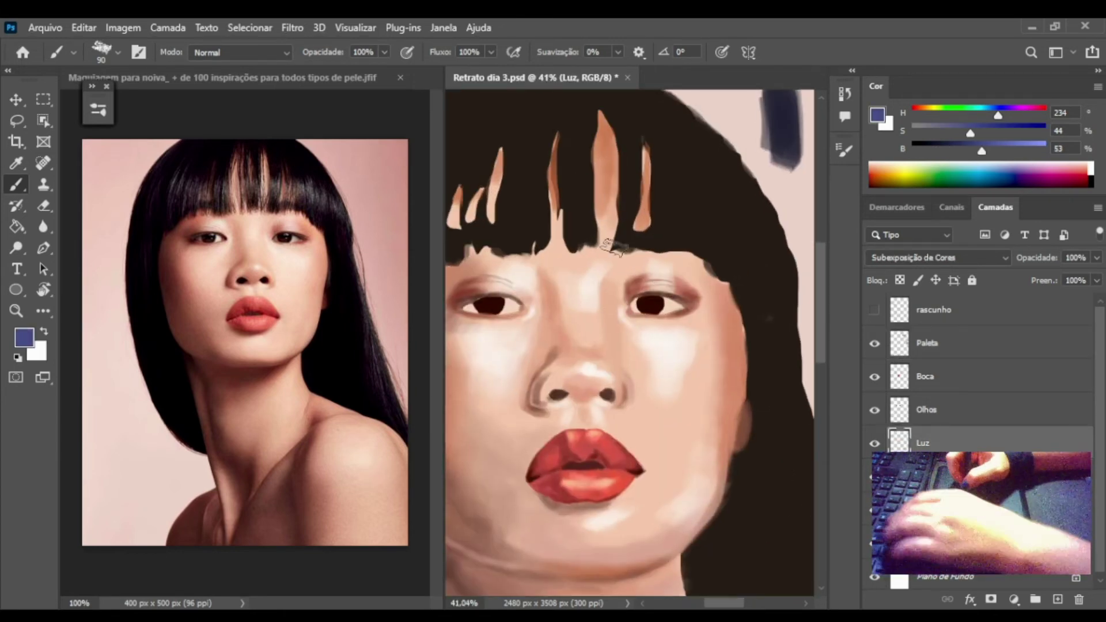
pyautogui.moveTo(629, 150)
pyautogui.mouseDown()
pyautogui.moveTo(625, 230)
pyautogui.moveTo(662, 144)
pyautogui.mouseUp()
pyautogui.moveTo(691, 190)
pyautogui.mouseDown()
pyautogui.moveTo(737, 222)
pyautogui.moveTo(772, 277)
pyautogui.mouseUp()
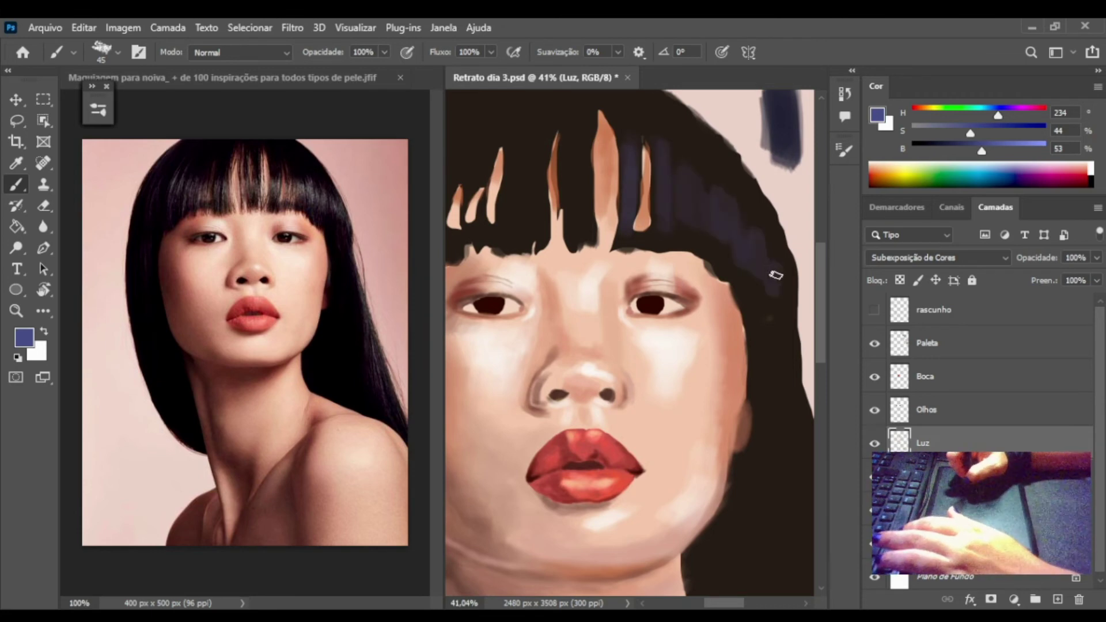
pyautogui.scroll(-3, 772, 276)
pyautogui.moveTo(599, 190)
pyautogui.mouseDown()
pyautogui.moveTo(601, 259)
pyautogui.moveTo(622, 221)
pyautogui.moveTo(573, 254)
pyautogui.mouseUp()
# Resample the dark hair and palette navy, then add a faint light stroke on the hair.
pyautogui.click(921, 477)
pyautogui.keyDown('alt'); pyautogui.click(569, 242); pyautogui.keyUp('alt')
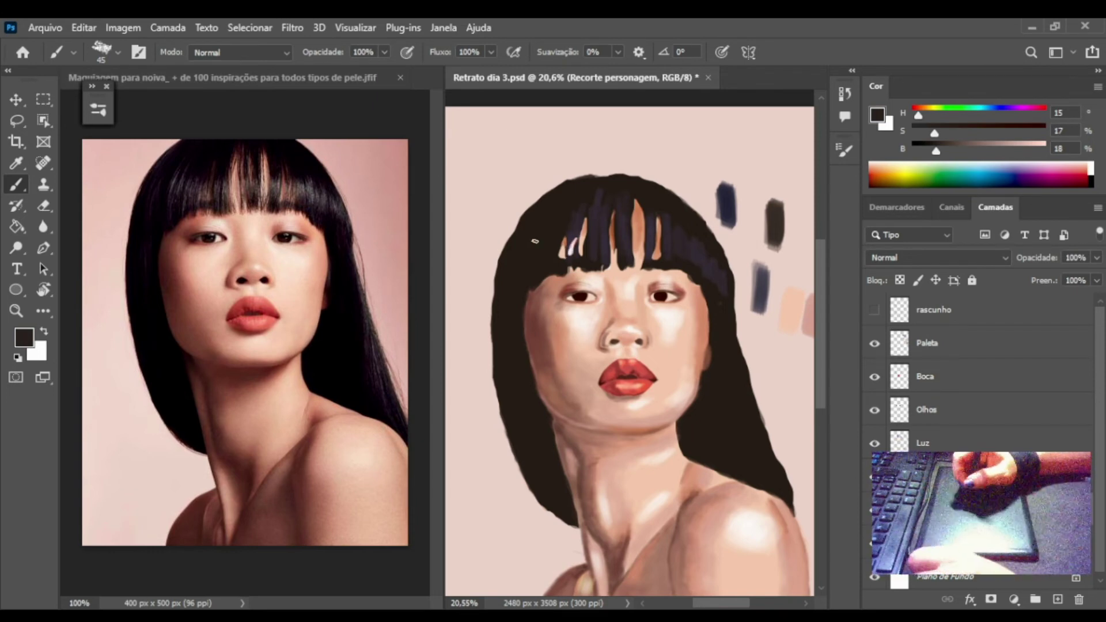
pyautogui.click(921, 442)
pyautogui.keyDown('alt'); pyautogui.click(768, 281); pyautogui.keyUp('alt')
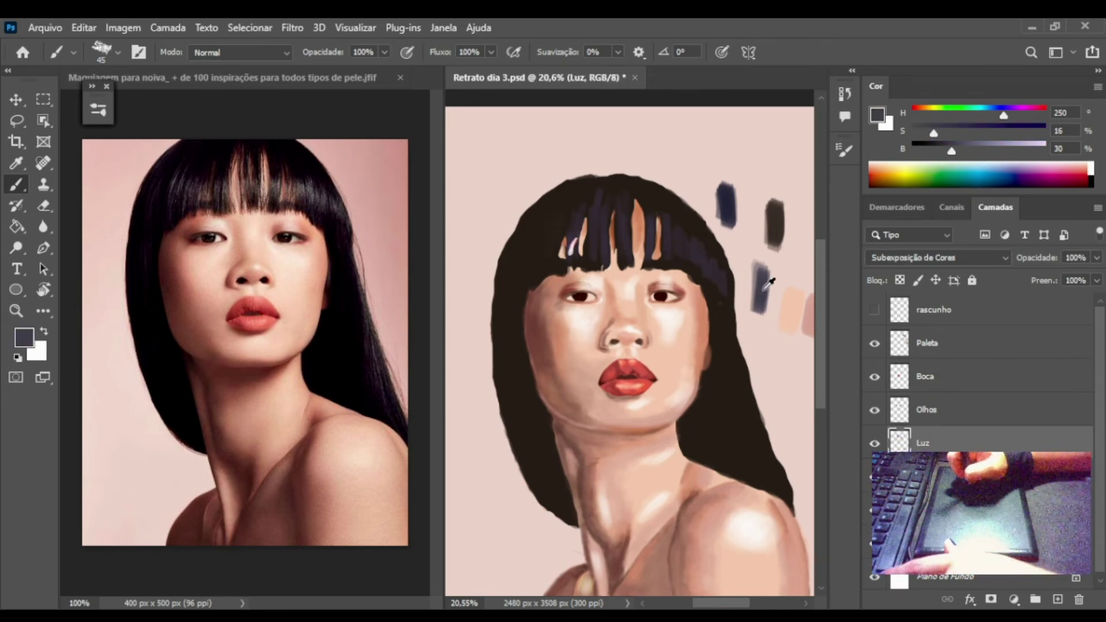
pyautogui.moveTo(541, 225); pyautogui.dragTo(529, 265)
# Paint a purplish navy sheen along the right hair edge, the hair edges and right bangs.
pyautogui.keyDown('alt'); pyautogui.click(549, 250); pyautogui.keyUp('alt')
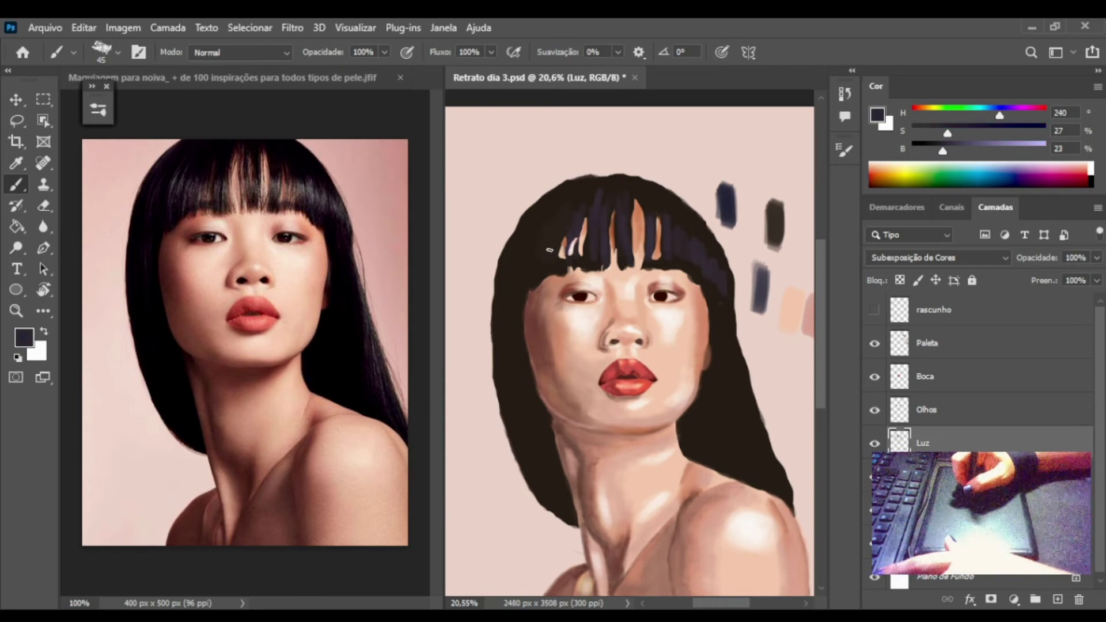
pyautogui.keyDown('alt'); pyautogui.click(556, 233); pyautogui.keyUp('alt')
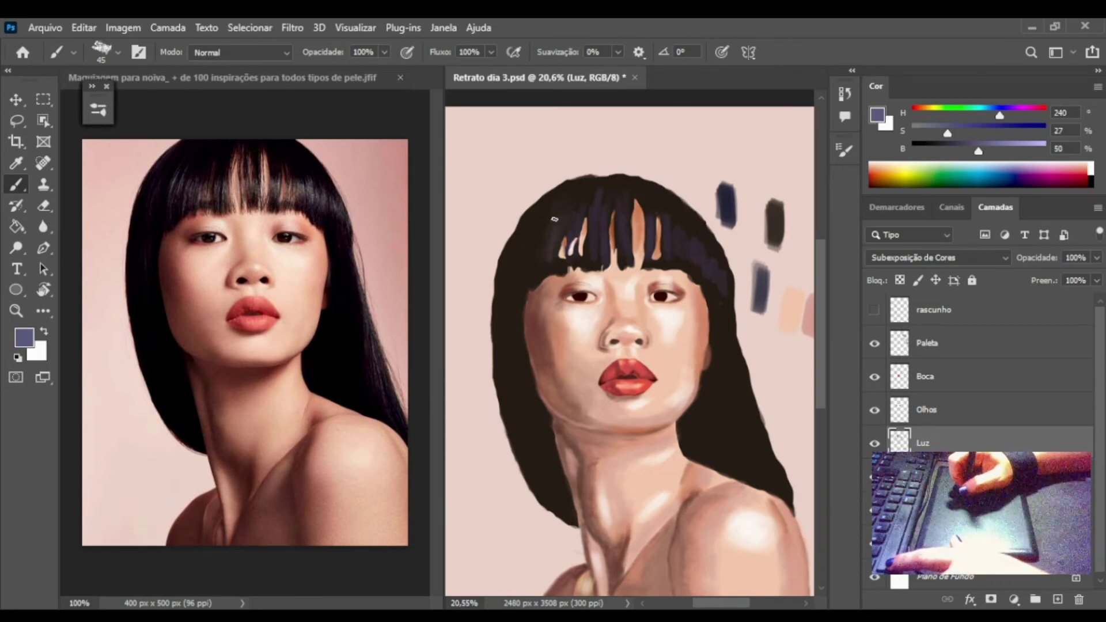
pyautogui.moveTo(730, 337)
pyautogui.mouseDown()
pyautogui.moveTo(793, 509)
pyautogui.moveTo(754, 401)
pyautogui.mouseUp()
pyautogui.moveTo(547, 363); pyautogui.dragTo(538, 452)
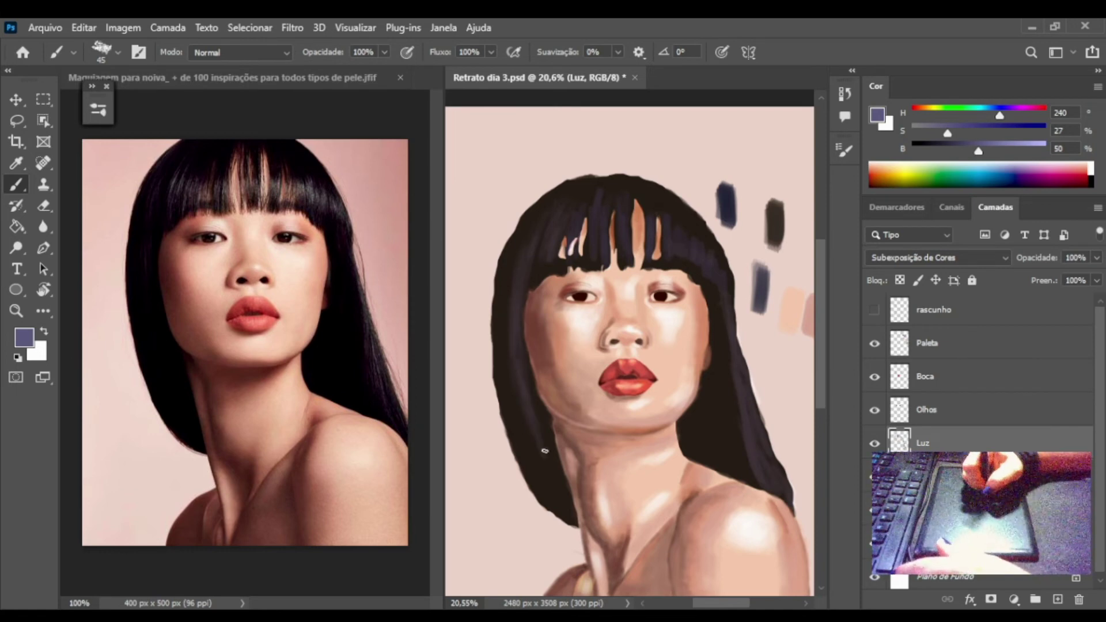
pyautogui.moveTo(675, 230); pyautogui.dragTo(678, 266)
pyautogui.moveTo(668, 207); pyautogui.dragTo(696, 272)
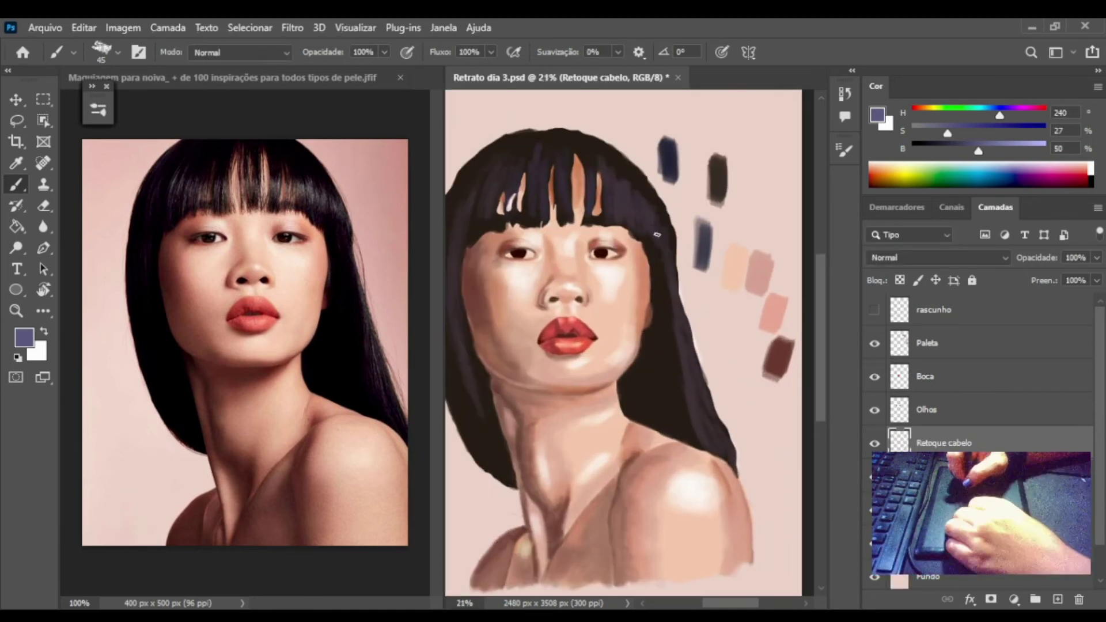
# Sample the dark brown-black hair colour and choose a soft low-flow brush at size 45.
pyautogui.keyDown('alt'); pyautogui.click(511, 200); pyautogui.keyUp('alt')
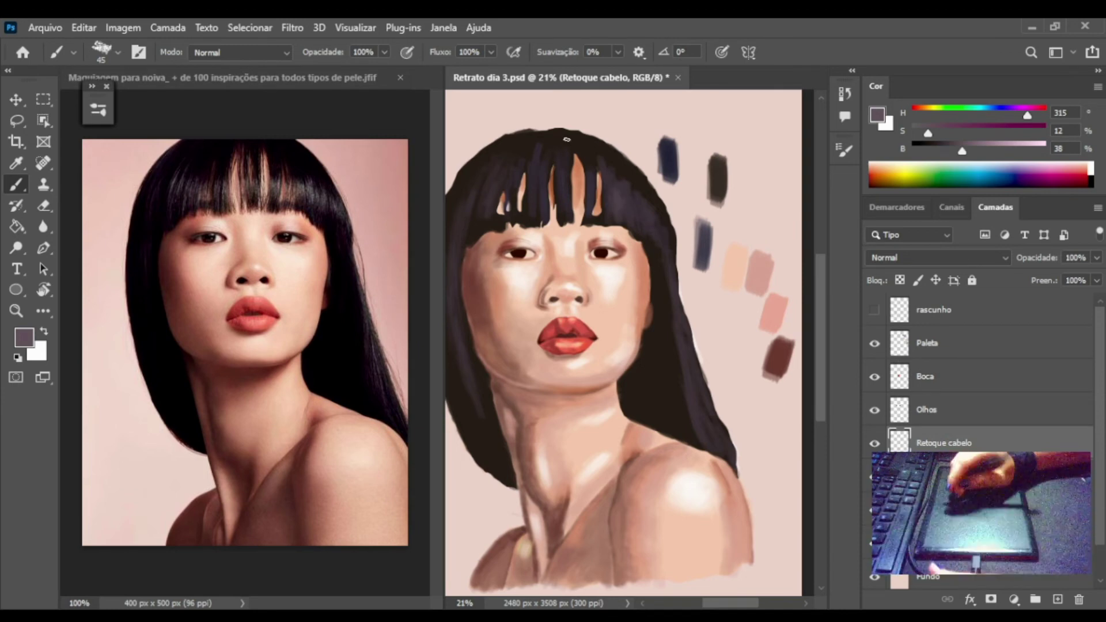
pyautogui.click(98, 109)
pyautogui.click(167, 254)
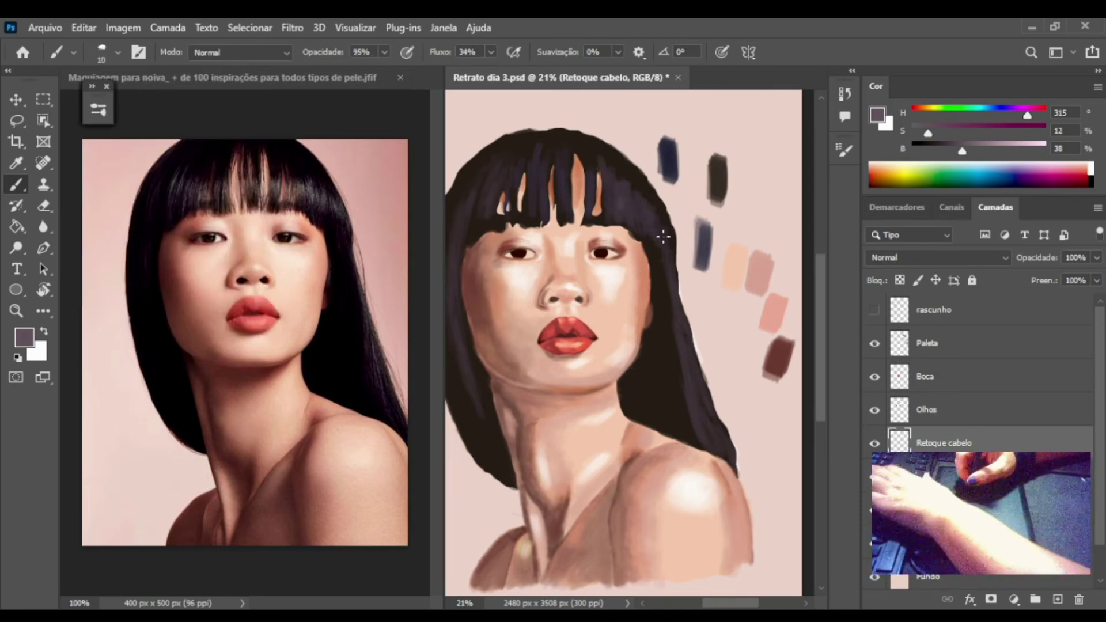
pyautogui.press(']')
pyautogui.press(']')
pyautogui.press(']')
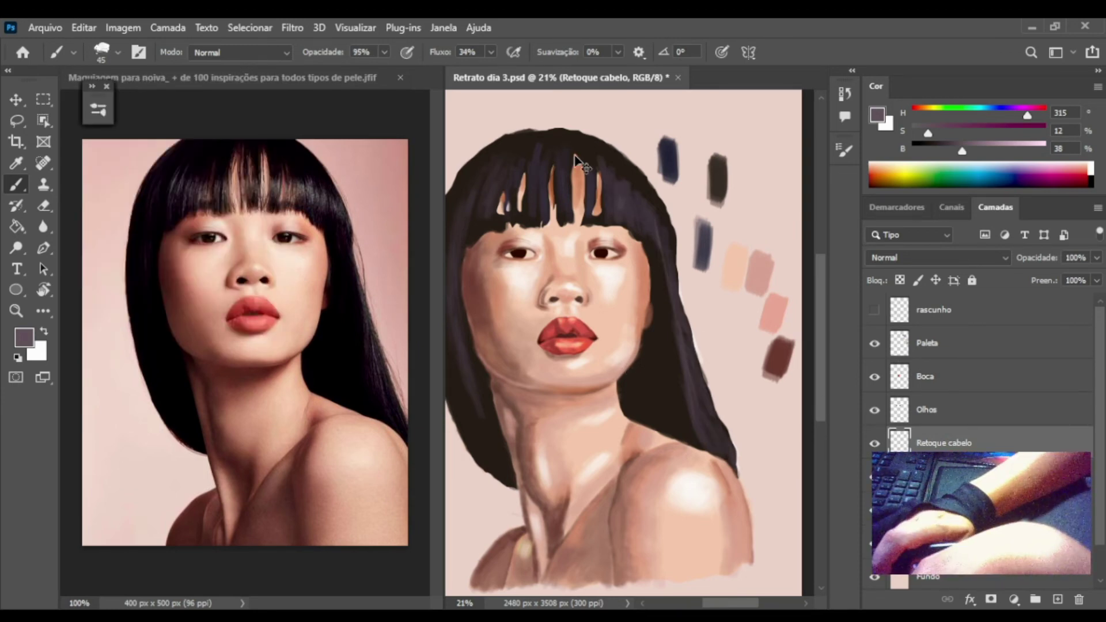
# Paint thin dark strands into the fringe and darken a stretch of the right hair edge.
pyautogui.moveTo(667, 236); pyautogui.dragTo(668, 262)
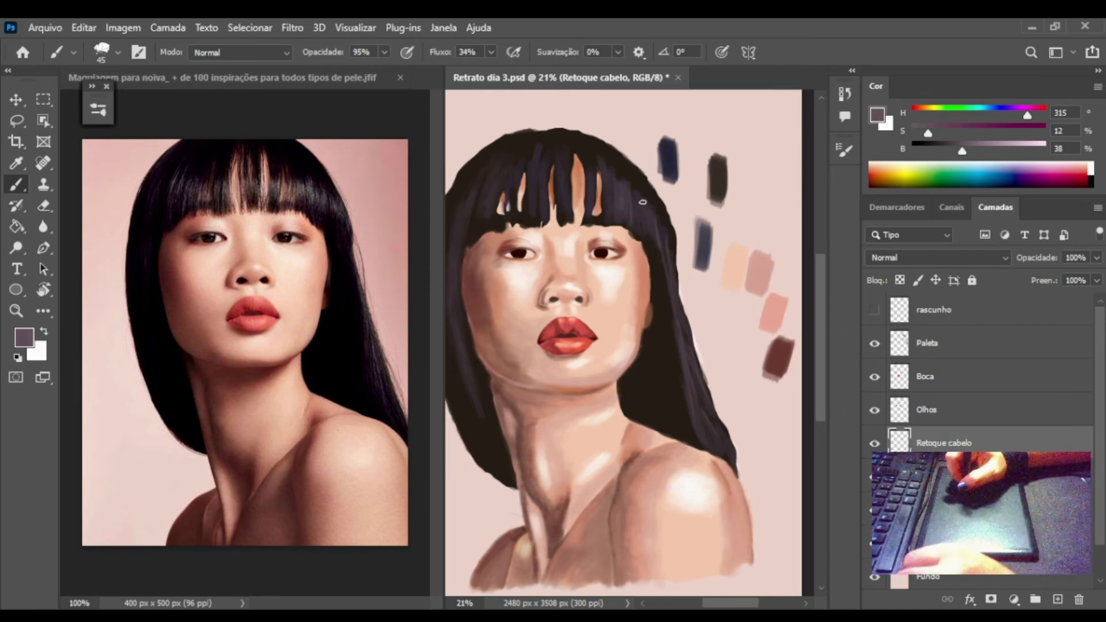
pyautogui.moveTo(591, 172); pyautogui.dragTo(591, 221)
pyautogui.moveTo(565, 168)
pyautogui.mouseDown()
pyautogui.moveTo(564, 221)
pyautogui.moveTo(545, 228)
pyautogui.mouseUp()
pyautogui.moveTo(538, 154)
pyautogui.mouseDown()
pyautogui.moveTo(532, 213)
pyautogui.moveTo(544, 204)
pyautogui.mouseUp()
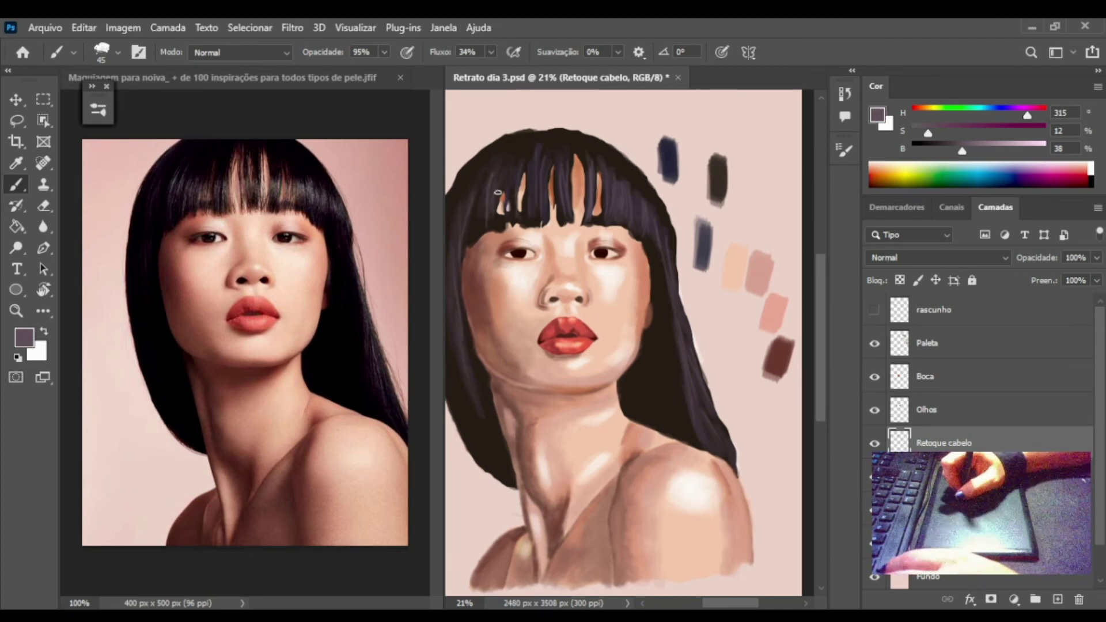
pyautogui.moveTo(672, 393); pyautogui.dragTo(725, 400)
pyautogui.moveTo(533, 197); pyautogui.dragTo(529, 252)
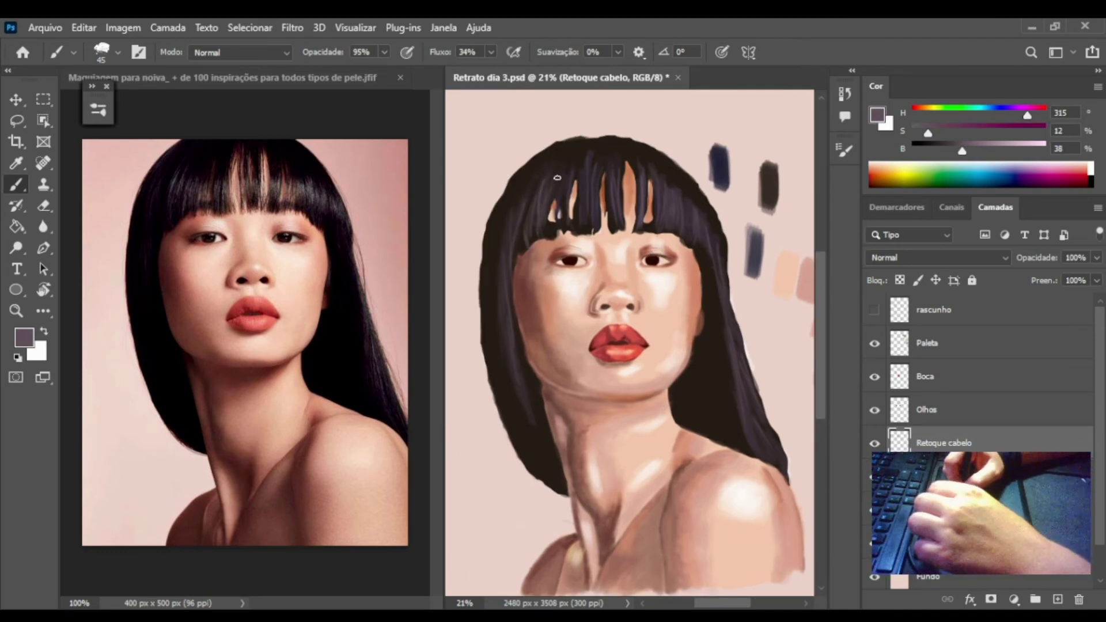
pyautogui.moveTo(564, 185); pyautogui.dragTo(564, 229)
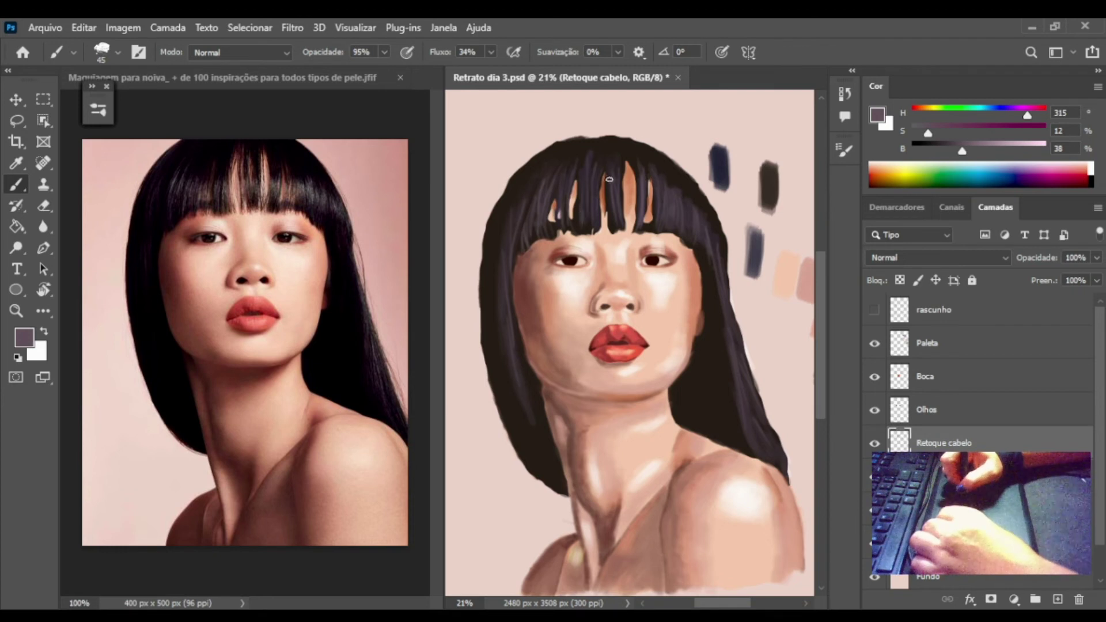
# Add light strands on the left hair, a dark strand on the right fringe and a faint left-edge strand.
pyautogui.moveTo(507, 285); pyautogui.dragTo(507, 311)
pyautogui.moveTo(526, 381); pyautogui.dragTo(535, 428)
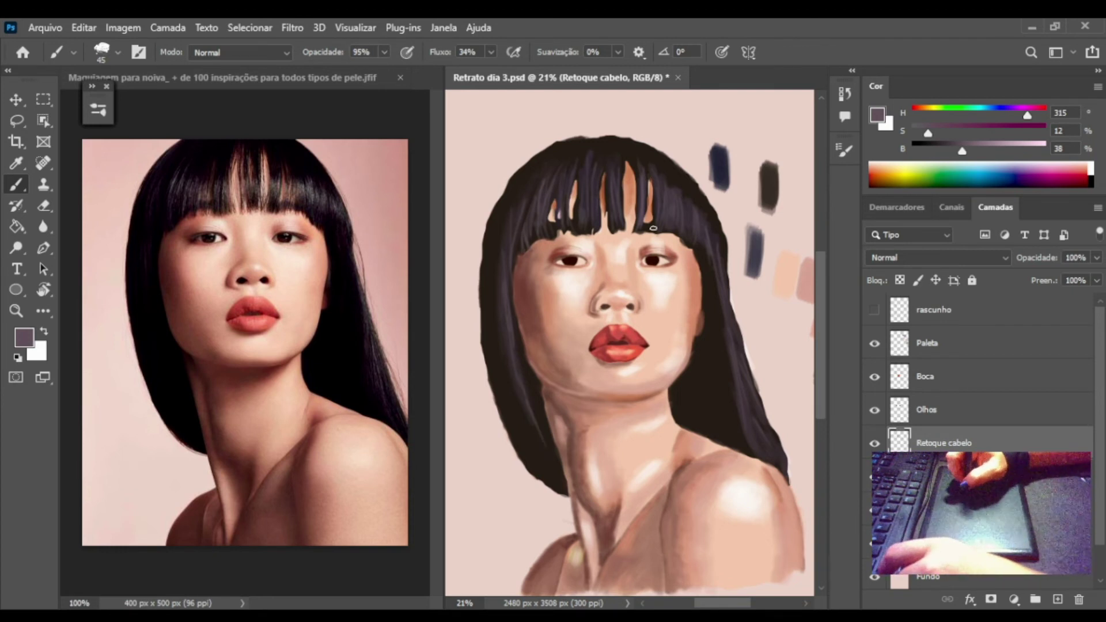
pyautogui.moveTo(691, 234); pyautogui.dragTo(692, 266)
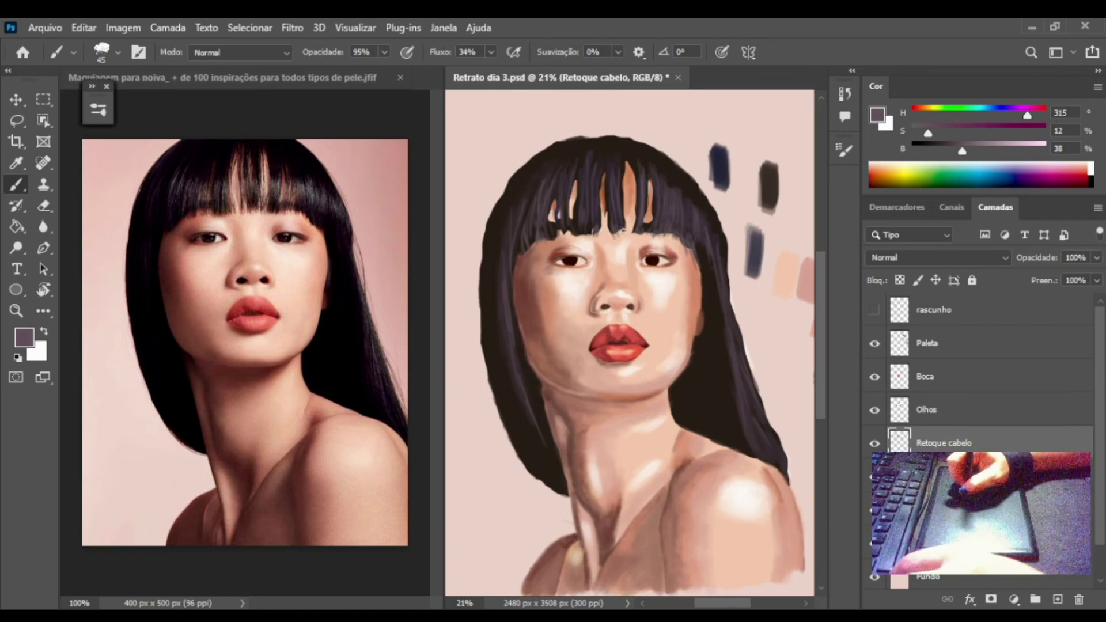
pyautogui.keyDown('alt'); pyautogui.click(533, 239); pyautogui.keyUp('alt')
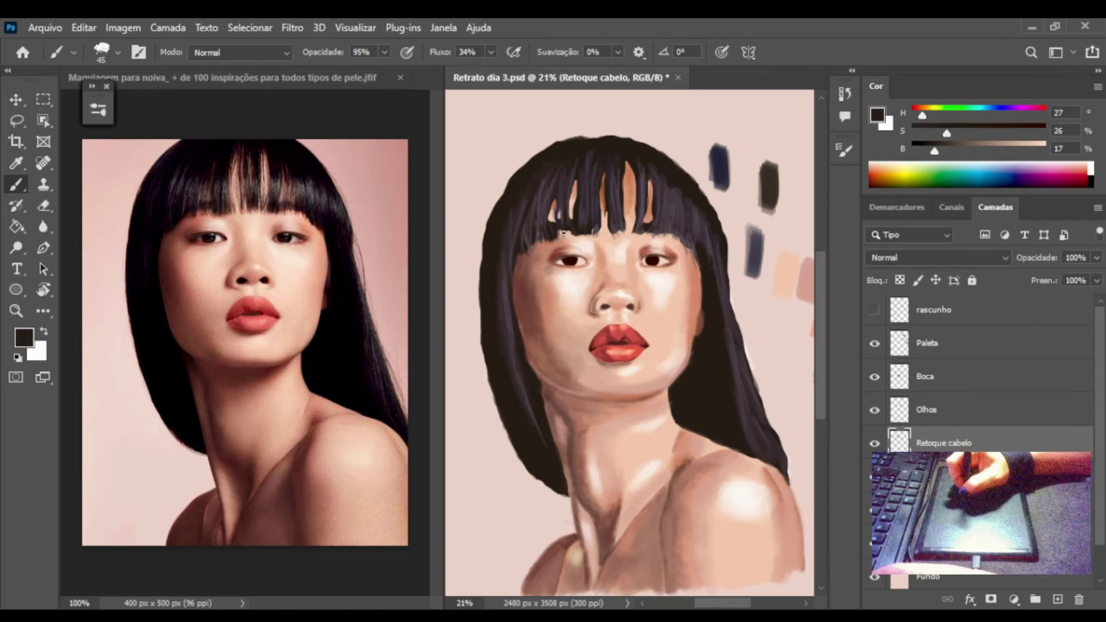
pyautogui.moveTo(522, 249); pyautogui.dragTo(519, 243)
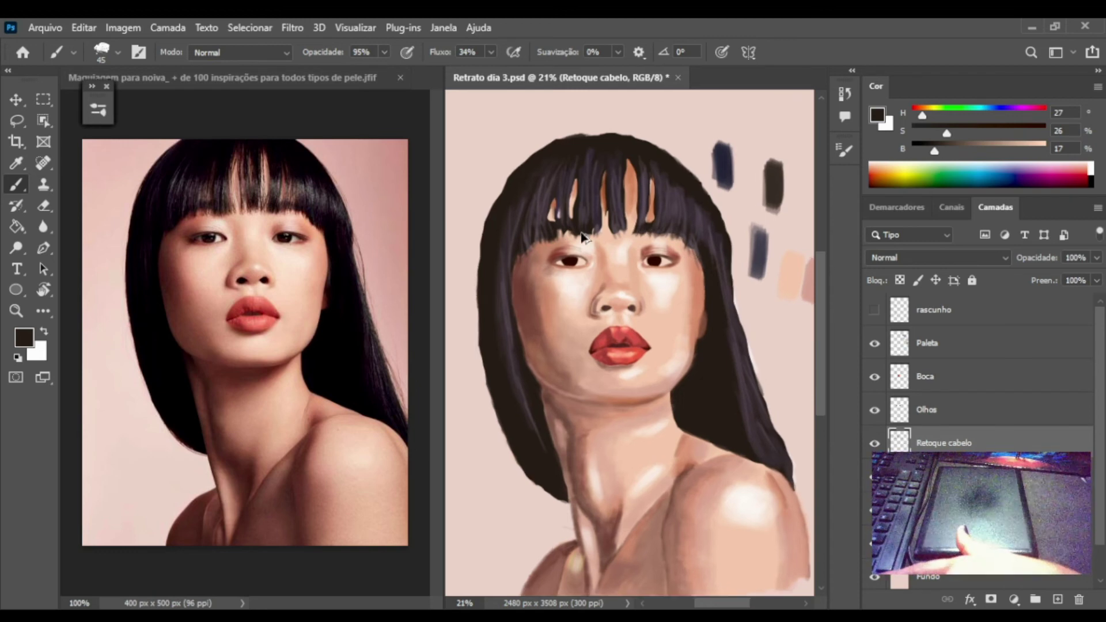
pyautogui.scroll(4, 546, 233)
# With a size-15 brush, add a dark strand and grey-mauve purplish strands in the bangs.
pyautogui.press('[')
pyautogui.press('[')
pyautogui.press('[')
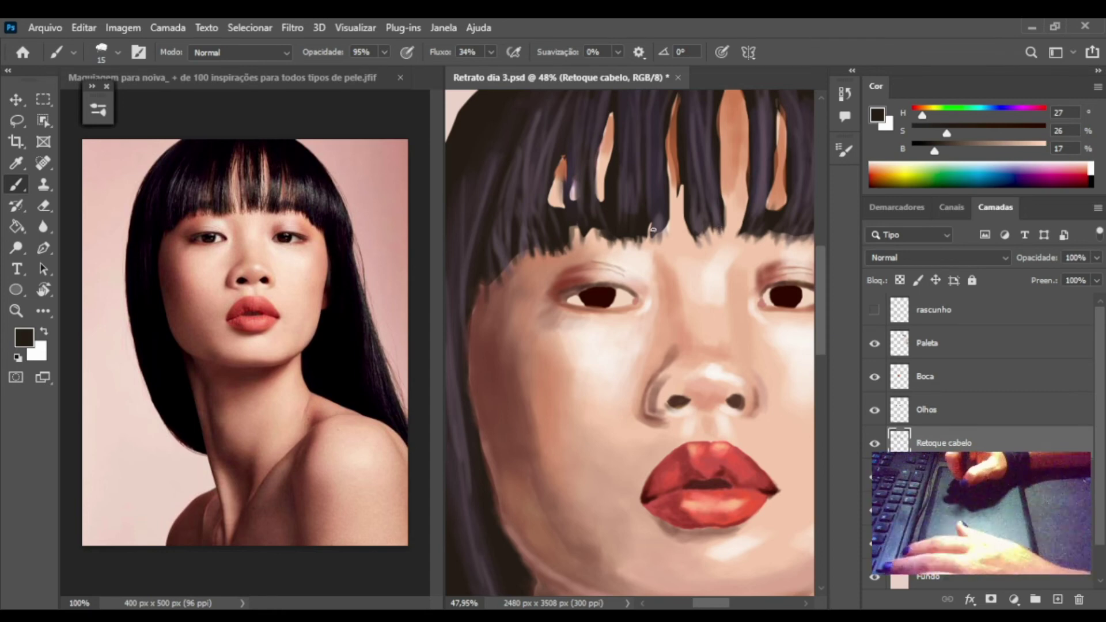
pyautogui.moveTo(667, 249); pyautogui.dragTo(659, 221)
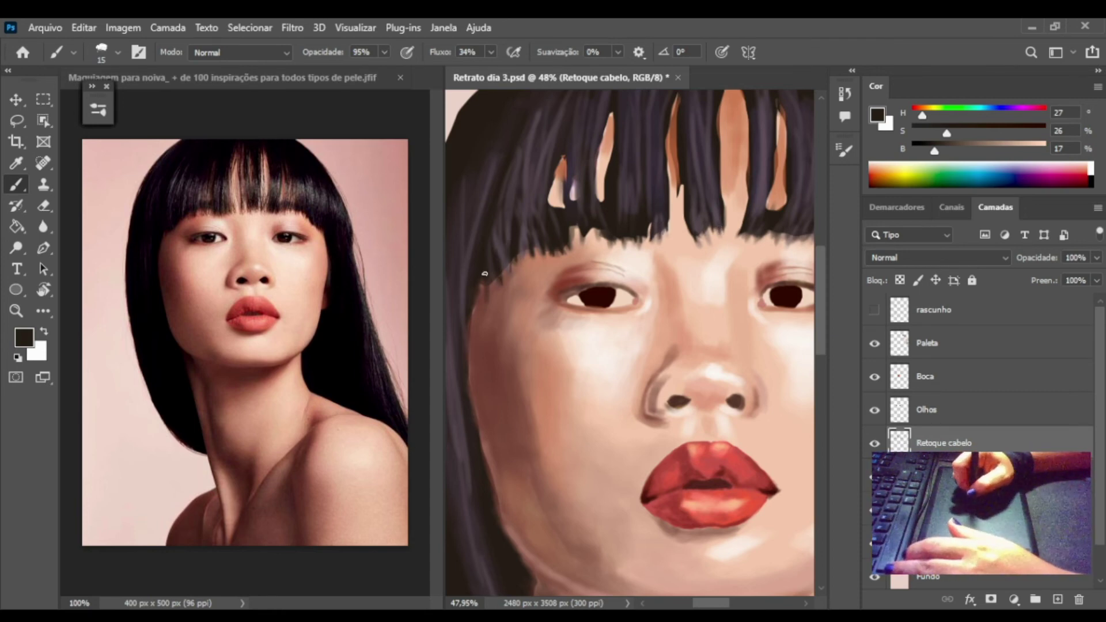
pyautogui.scroll(-4, 521, 253)
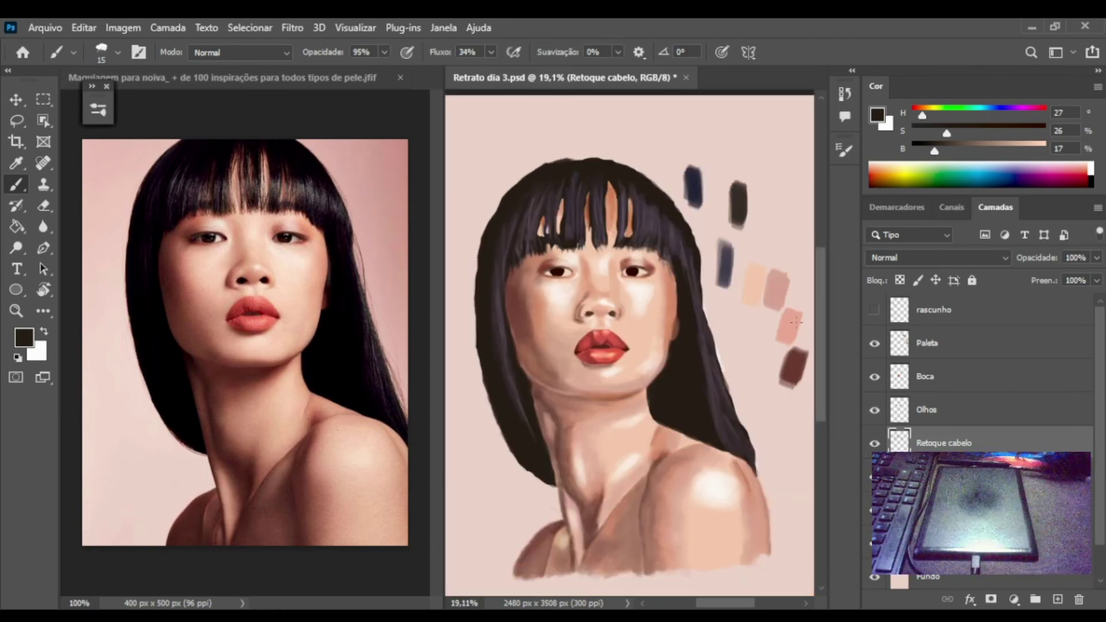
pyautogui.keyDown('alt'); pyautogui.click(570, 230); pyautogui.keyUp('alt')
pyautogui.moveTo(567, 245); pyautogui.dragTo(600, 238)
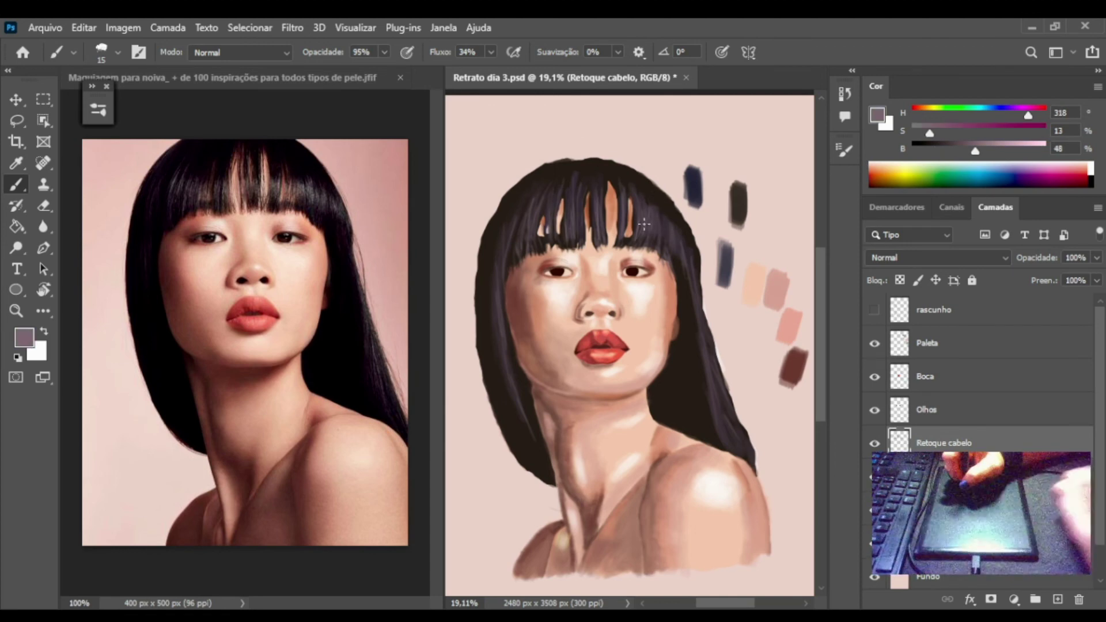
pyautogui.scroll(-2, 597, 209)
pyautogui.scroll(3, 597, 208)
# Fill the light gaps in the bangs with dark brown strokes.
pyautogui.keyDown('alt'); pyautogui.click(610, 230); pyautogui.keyUp('alt')
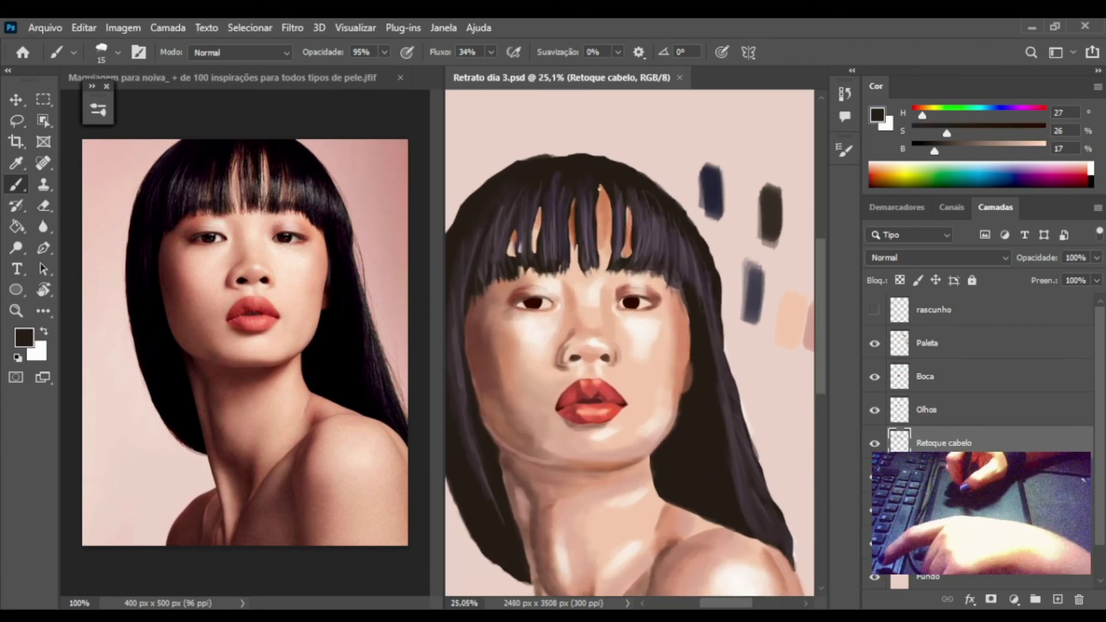
pyautogui.moveTo(599, 187); pyautogui.dragTo(604, 251)
pyautogui.moveTo(625, 208); pyautogui.dragTo(625, 258)
pyautogui.moveTo(573, 220); pyautogui.dragTo(574, 273)
pyautogui.moveTo(535, 209)
pyautogui.mouseDown()
pyautogui.moveTo(535, 254)
pyautogui.moveTo(512, 257)
pyautogui.mouseUp()
pyautogui.moveTo(565, 293); pyautogui.dragTo(663, 273)
# Darken the hair's upper-left edge and trace a thin dark line down its right edge.
pyautogui.moveTo(547, 207); pyautogui.dragTo(639, 134)
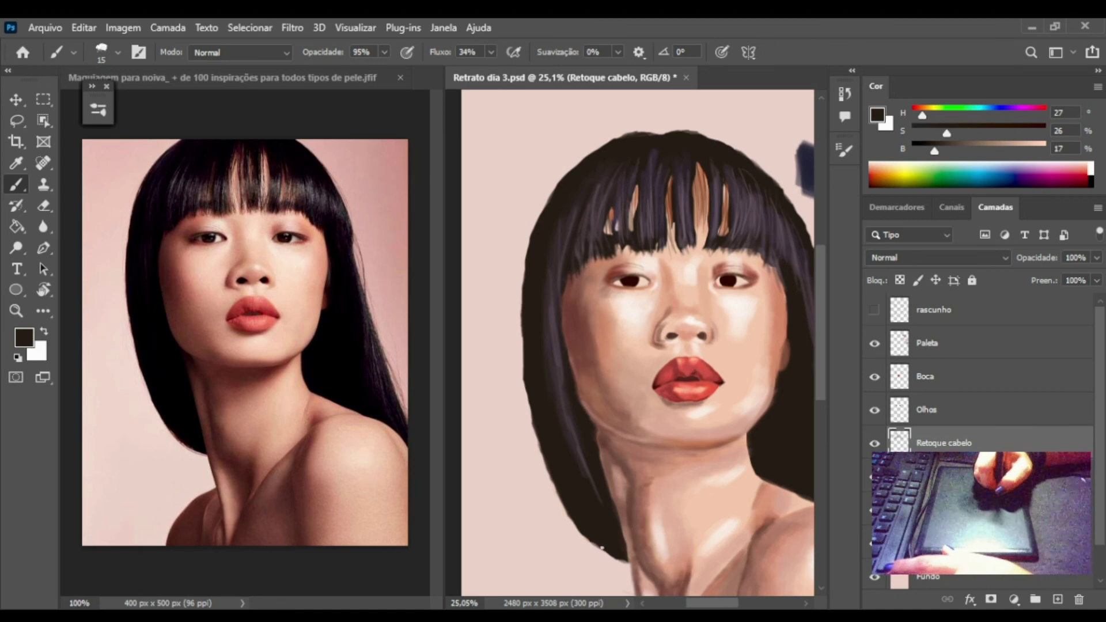
pyautogui.moveTo(636, 328); pyautogui.dragTo(504, 334)
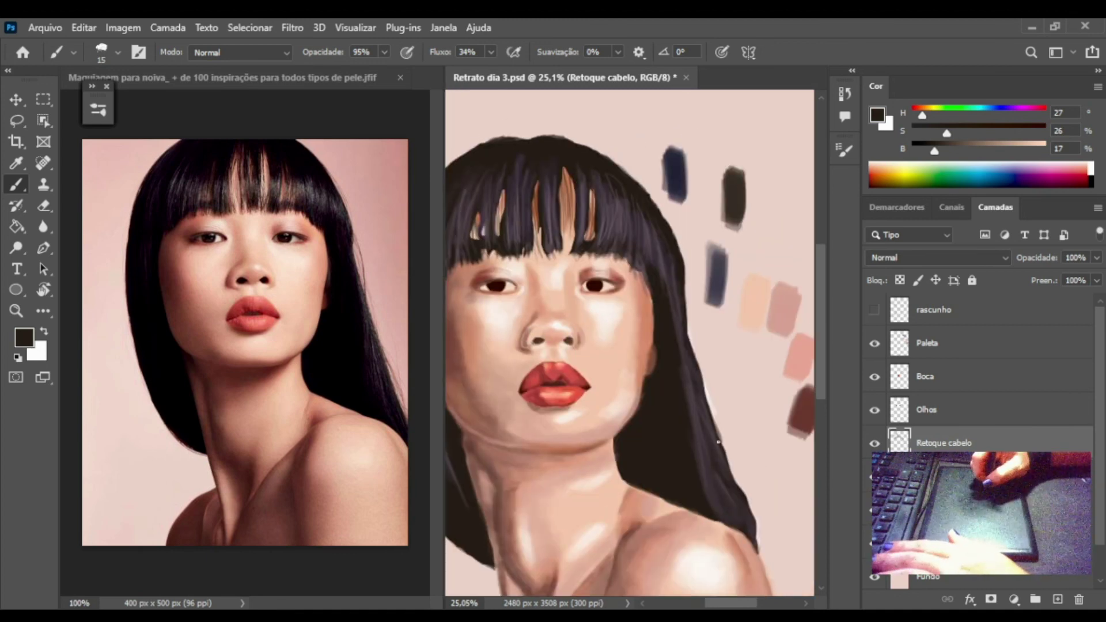
pyautogui.moveTo(685, 269)
pyautogui.mouseDown()
pyautogui.moveTo(701, 364)
pyautogui.moveTo(766, 536)
pyautogui.mouseUp()
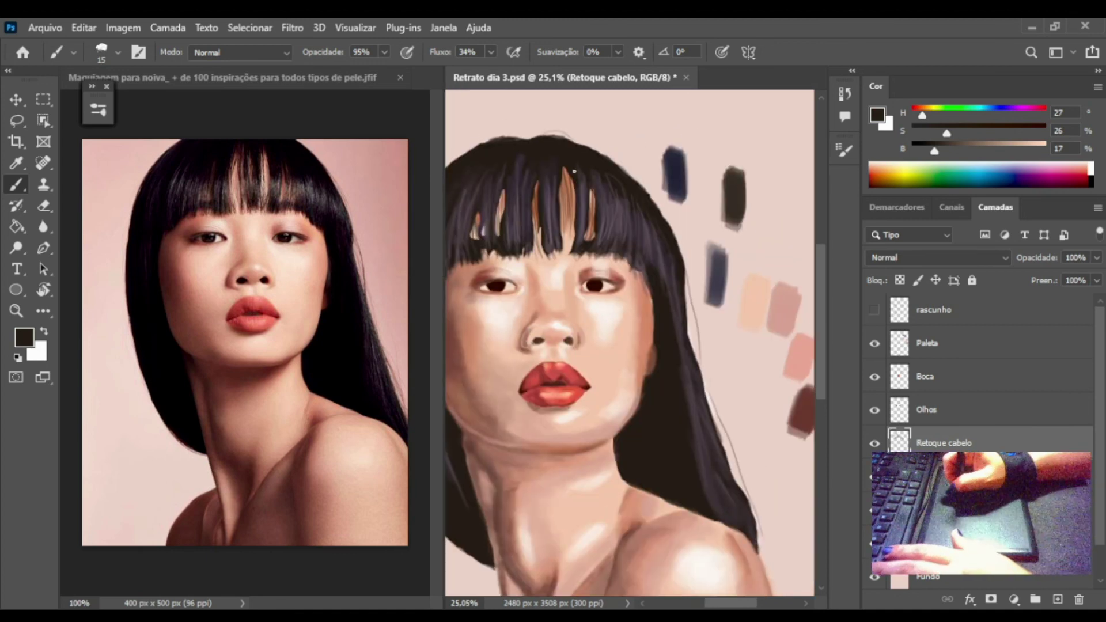
pyautogui.press('r')
pyautogui.moveTo(574, 171)
pyautogui.mouseDown()
pyautogui.moveTo(651, 219)
pyautogui.moveTo(546, 298)
pyautogui.mouseUp()
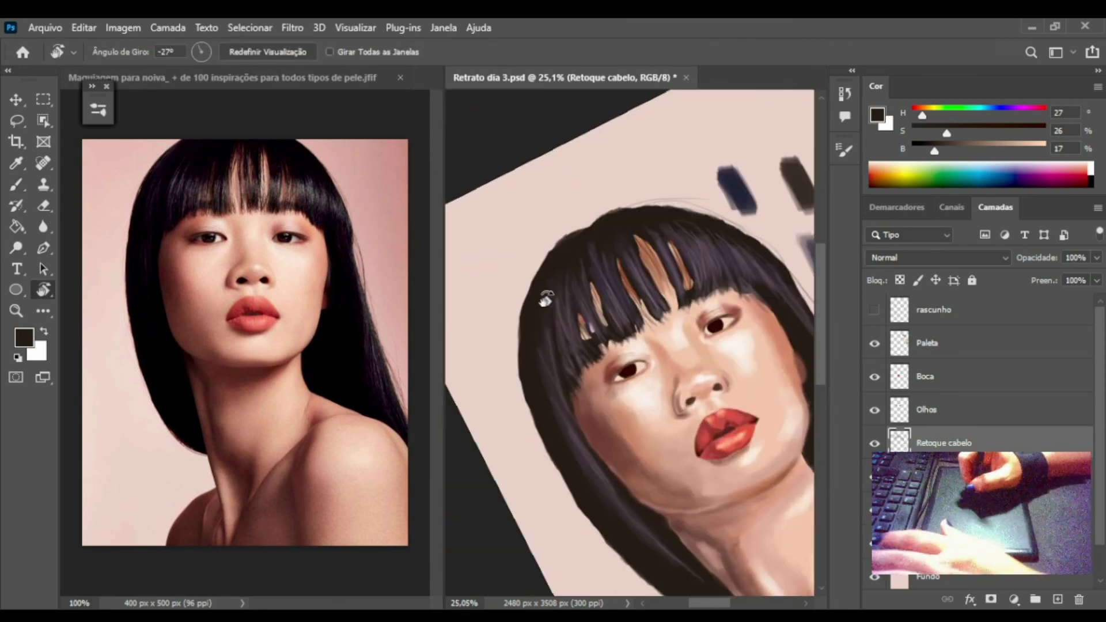
# Paint thin dark strokes along the hair's left and lower-left outer edges.
pyautogui.press('b')
pyautogui.moveTo(518, 371); pyautogui.dragTo(585, 535)
pyautogui.moveTo(570, 455); pyautogui.dragTo(560, 324)
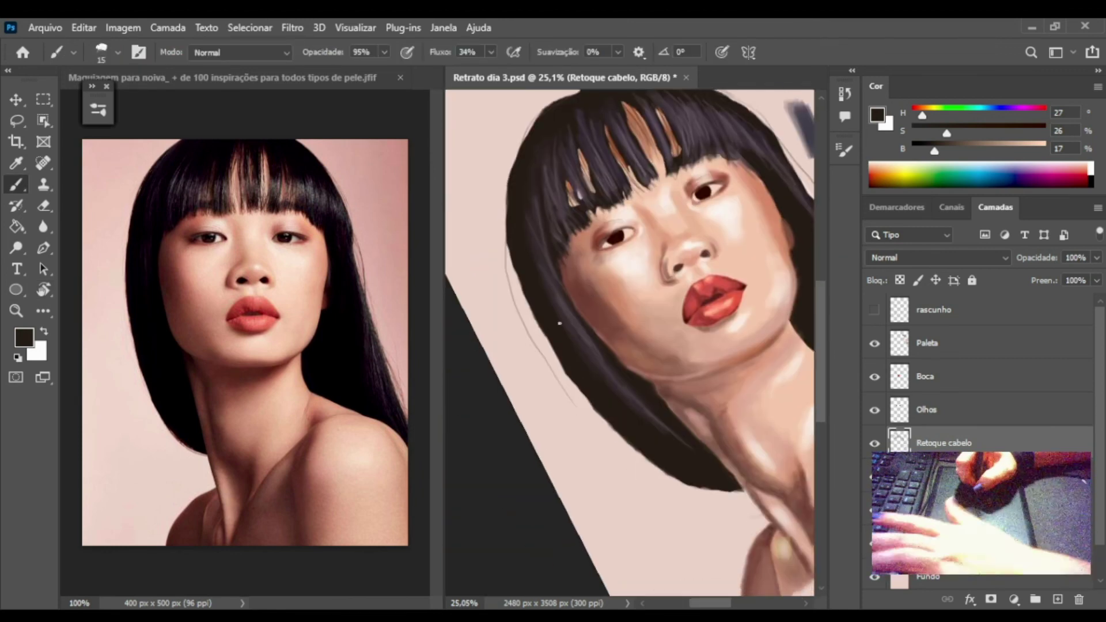
pyautogui.moveTo(507, 242)
pyautogui.mouseDown()
pyautogui.moveTo(522, 294)
pyautogui.moveTo(617, 438)
pyautogui.moveTo(695, 486)
pyautogui.mouseUp()
pyautogui.moveTo(538, 323); pyautogui.dragTo(589, 434)
pyautogui.press('r')
pyautogui.moveTo(636, 292); pyautogui.dragTo(671, 292)
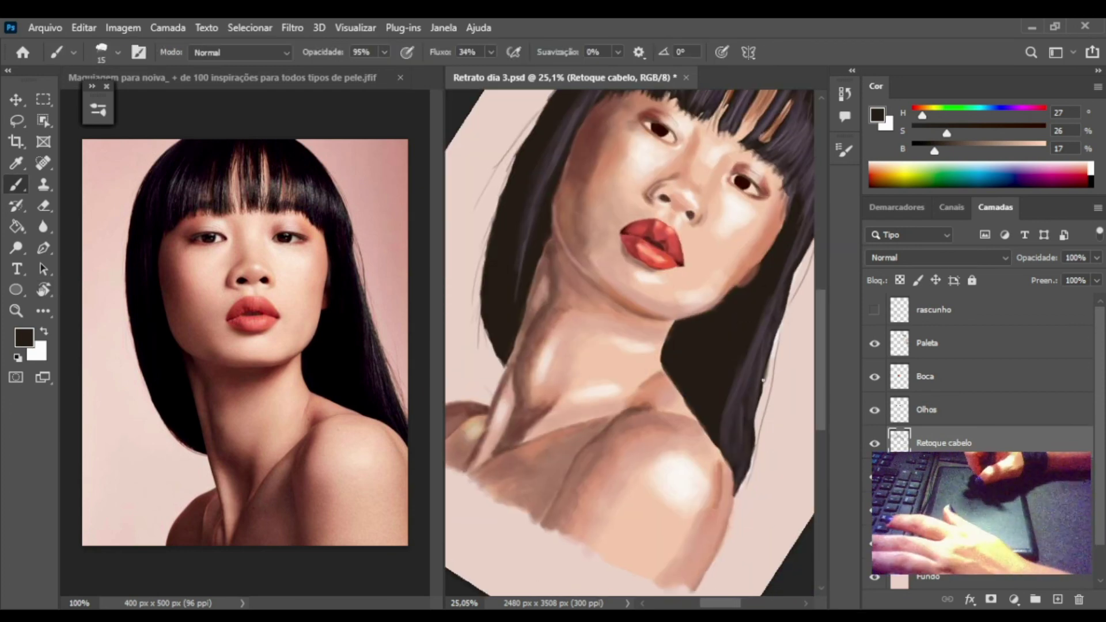
pyautogui.press('b')
pyautogui.moveTo(760, 397); pyautogui.dragTo(740, 513)
# Fit the canvas to the window, hide the Paleta layer and reset the view upright.
pyautogui.hotkey('ctrl', '0')
pyautogui.click(944, 343)
pyautogui.press('e')
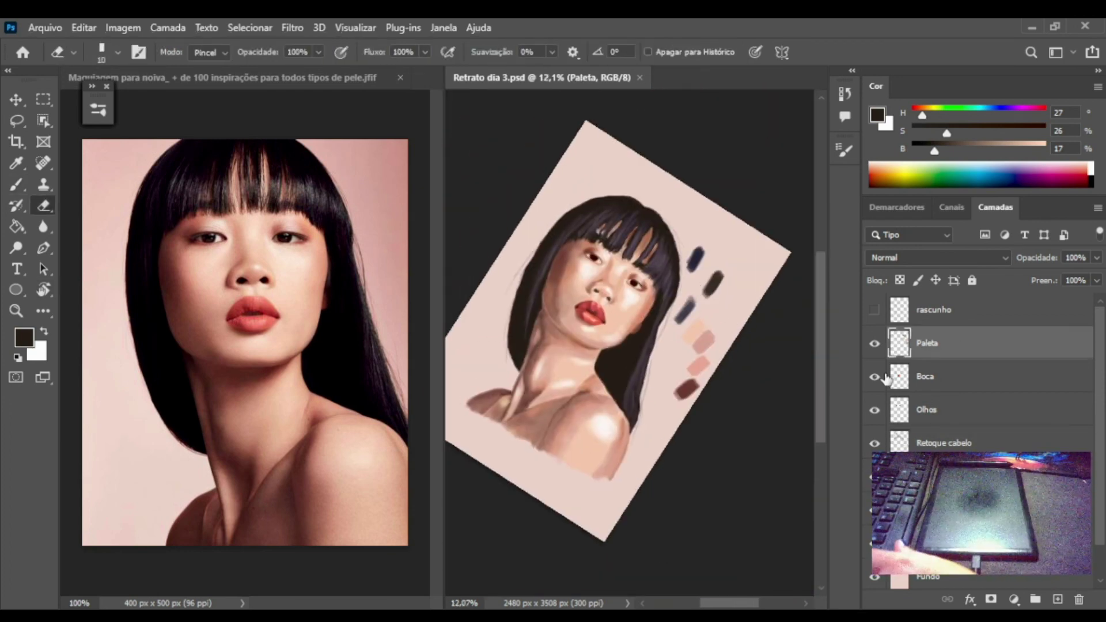
pyautogui.click(874, 343)
pyautogui.press('r')
pyautogui.press('Escape')
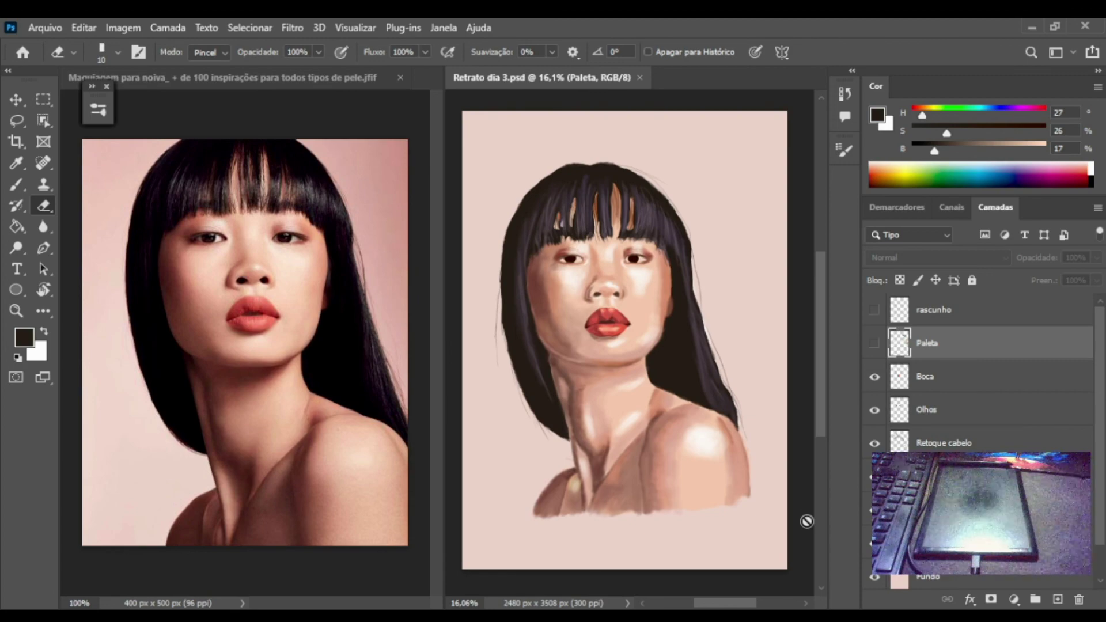